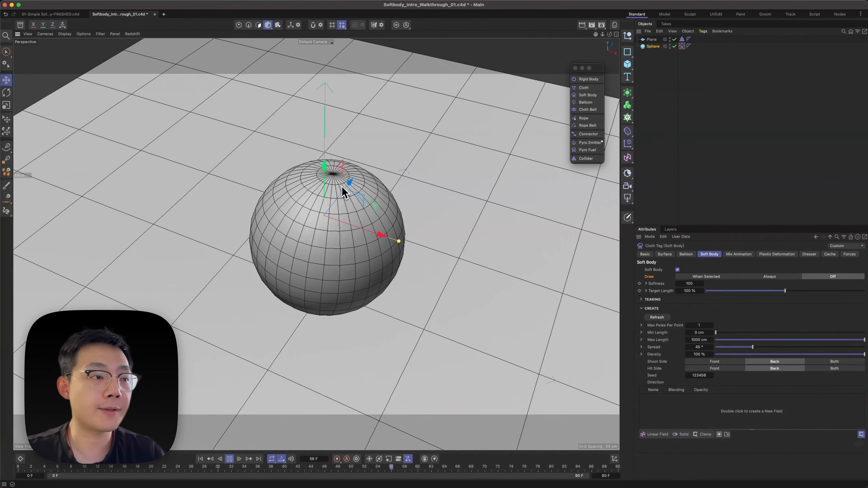
Stop the simulation at the first frame and duplicate the sphere along its X axis so the copy sits beside the original.
{"action": "left_click", "coordinate": [228, 459]}
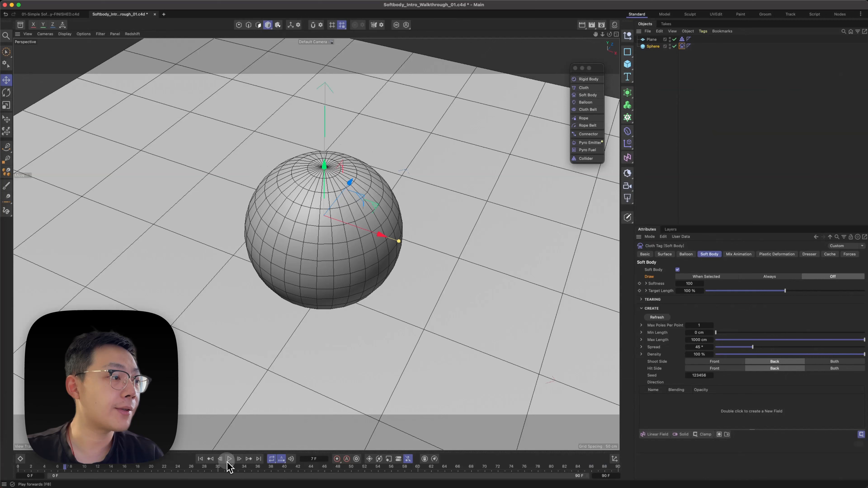
{"action": "left_click", "coordinate": [200, 458]}
{"action": "left_click_drag", "start_coordinate": [354, 234], "coordinate": [542, 270], "text": "ctrl"}
{"action": "middle_click_drag", "start_coordinate": [514, 268], "coordinate": [407, 257], "text": "alt"}
{"action": "left_click", "coordinate": [375, 272]}
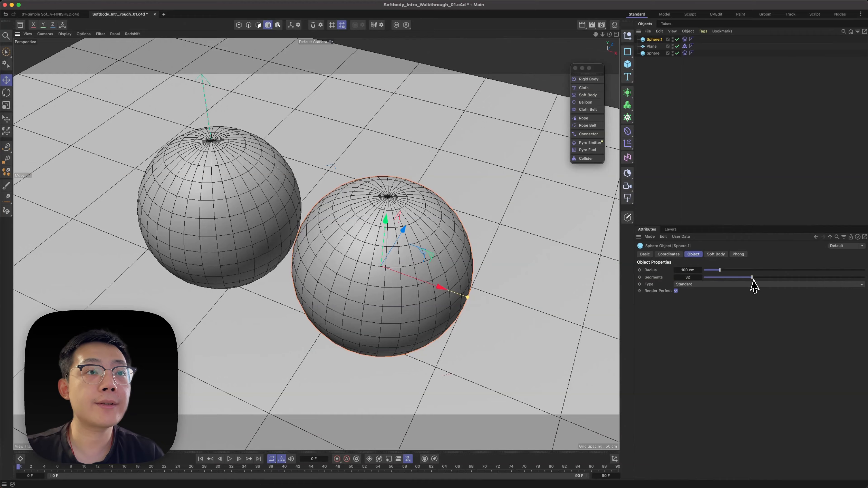
Change the copied sphere's type to Icosahedron and compare its mesh with the original sphere.
{"action": "left_click", "coordinate": [753, 286]}
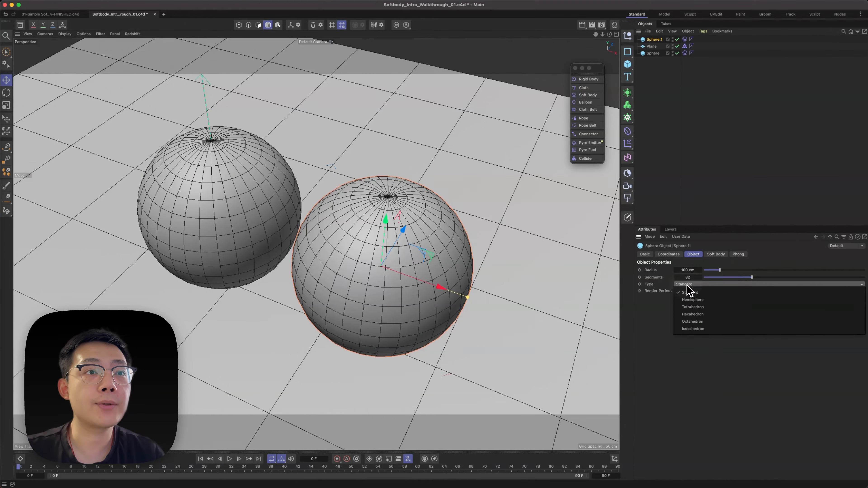
{"action": "left_click", "coordinate": [701, 337]}
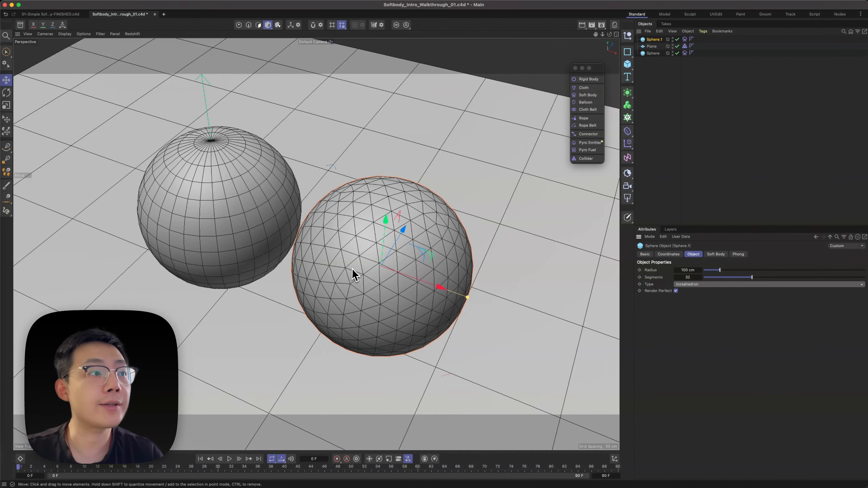
{"action": "left_click_drag", "start_coordinate": [352, 268], "coordinate": [360, 238], "text": "alt"}
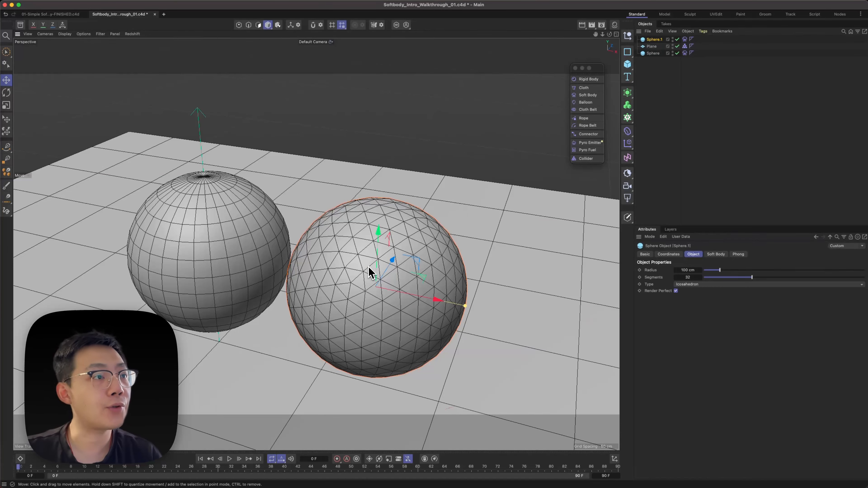
{"action": "middle_click_drag", "start_coordinate": [352, 283], "coordinate": [393, 264], "text": "alt"}
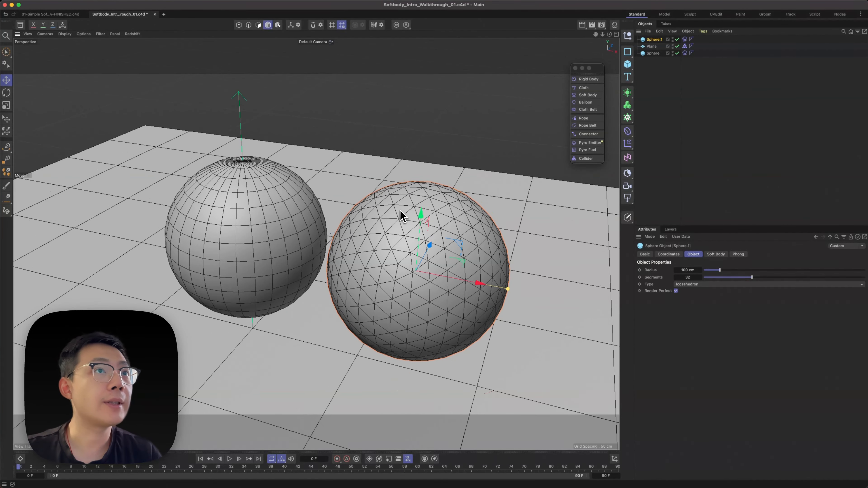
Set Softness to 500 on the soft body tags of both spheres together and play the simulation.
{"action": "left_click_drag", "start_coordinate": [660, 39], "coordinate": [685, 47]}
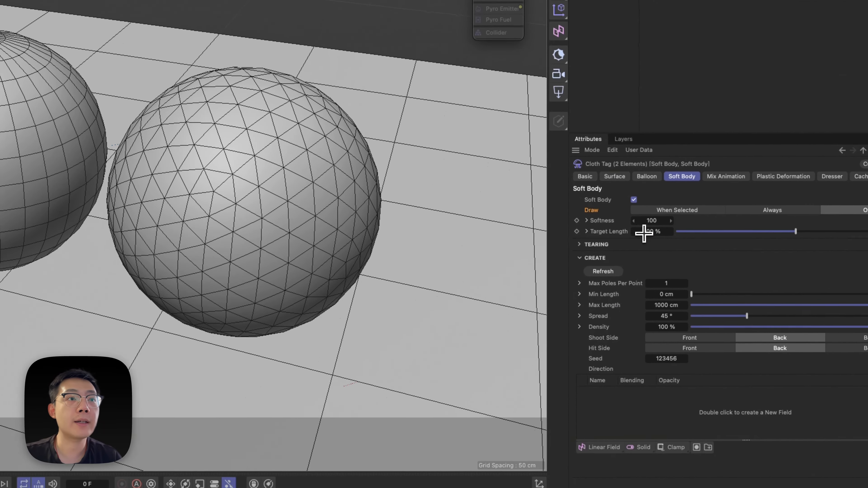
{"action": "left_click", "coordinate": [597, 390]}
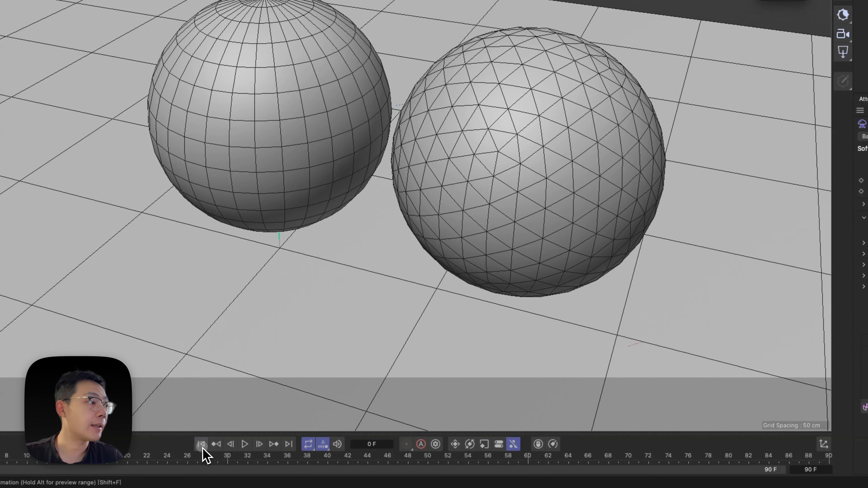
{"action": "left_click", "coordinate": [245, 444]}
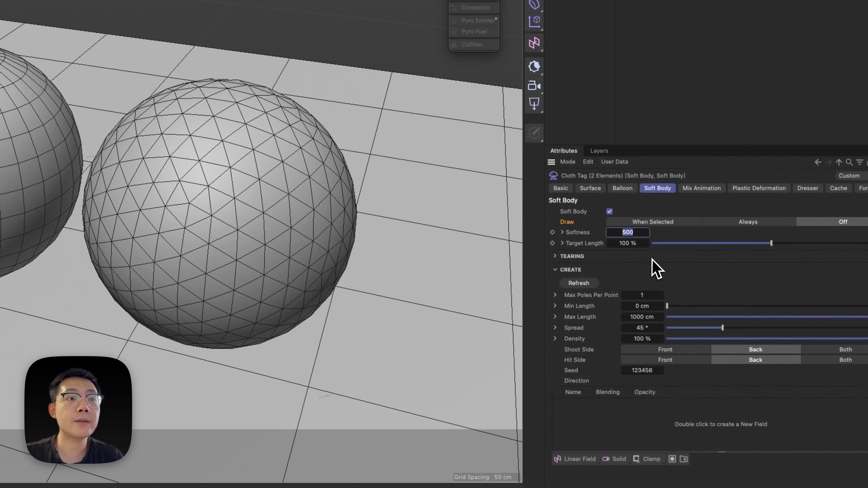
{"action": "key", "text": "Return"}
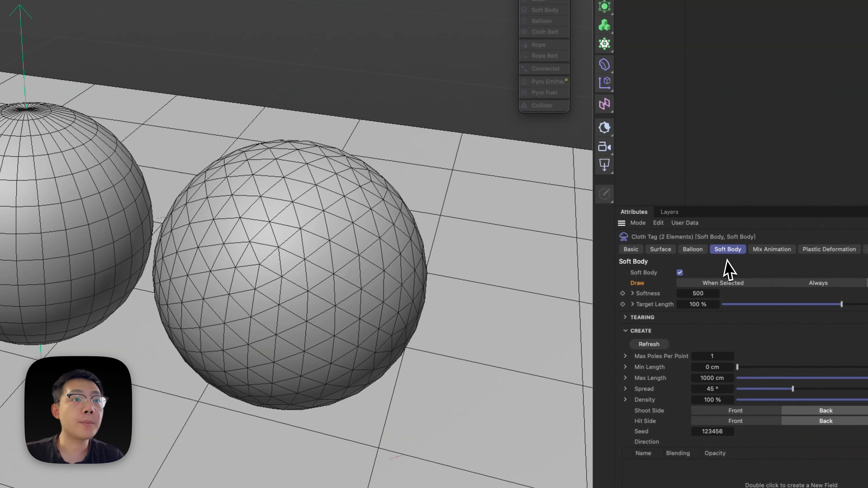
Set the soft body Draw option to When Selected, and try higher Max Poles Per Point values before restoring 1.
{"action": "left_click", "coordinate": [710, 284]}
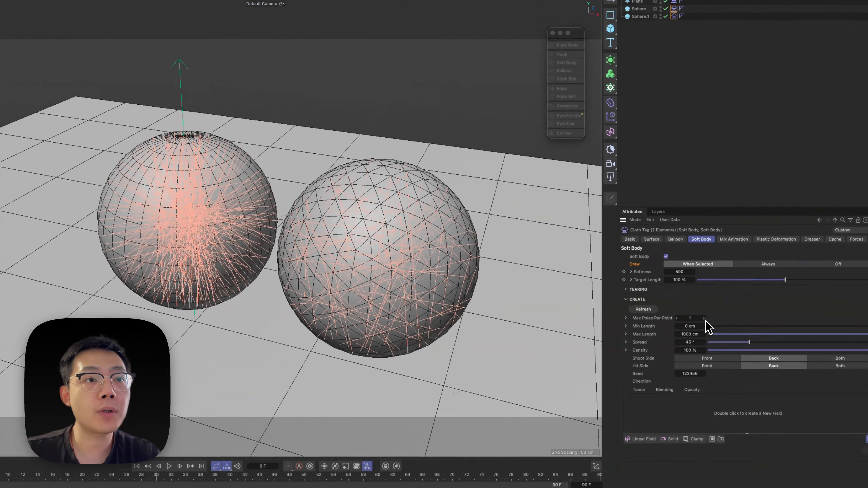
{"action": "left_click", "coordinate": [712, 326]}
{"action": "left_click", "coordinate": [712, 325]}
{"action": "left_click", "coordinate": [712, 325]}
{"action": "left_click", "coordinate": [712, 325]}
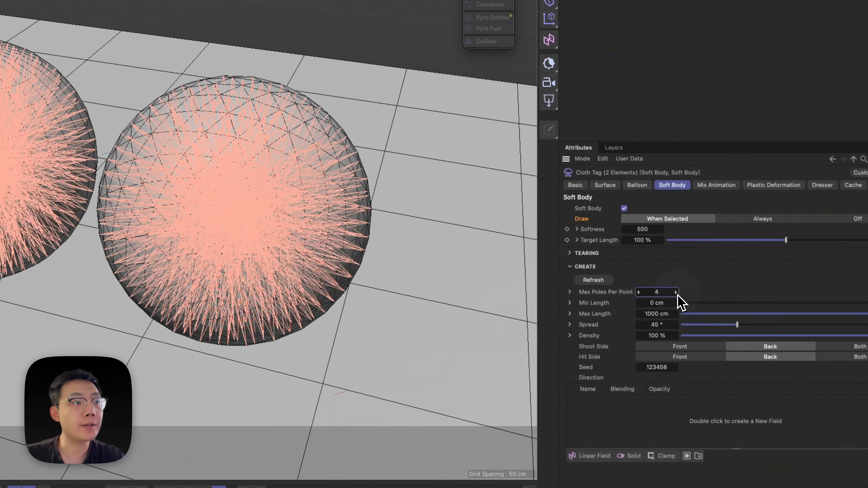
{"action": "left_click", "coordinate": [712, 326]}
{"action": "left_click", "coordinate": [712, 325]}
{"action": "left_click_drag", "start_coordinate": [638, 292], "coordinate": [625, 294]}
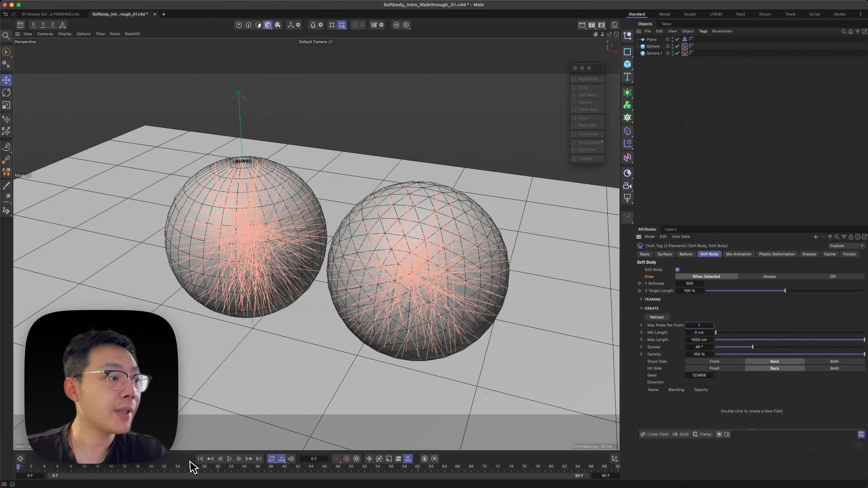
Play the simulation with the soft body poles drawn and return to the first frame.
{"action": "left_click", "coordinate": [228, 460]}
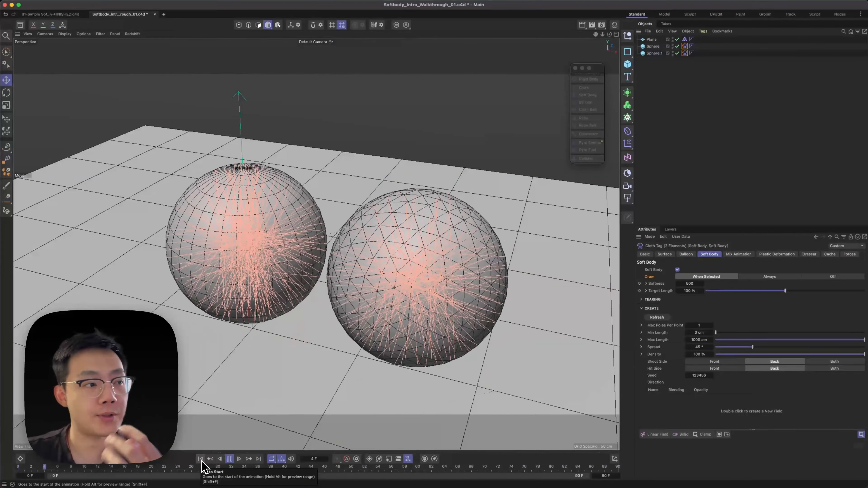
{"action": "left_click", "coordinate": [228, 460]}
{"action": "left_click", "coordinate": [201, 460]}
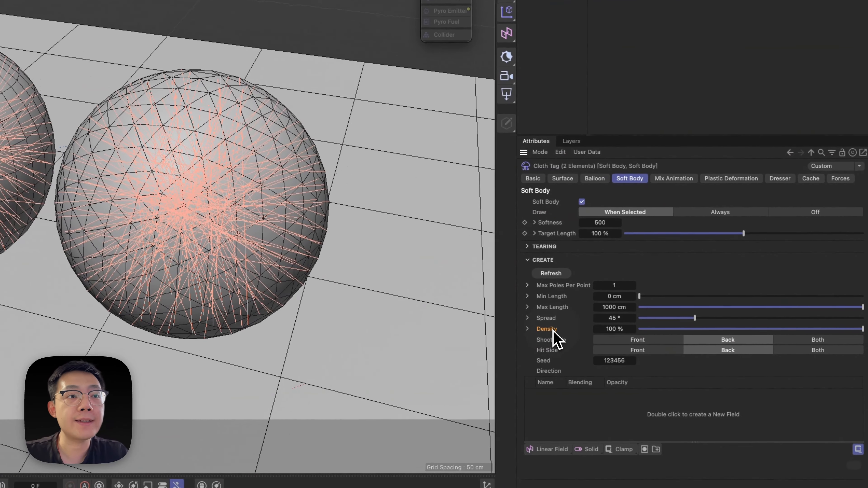
Set the pole Density of both soft bodies to 50%.
{"action": "mouse_move", "coordinate": [842, 329]}
{"action": "left_mouse_down"}
{"action": "mouse_move", "coordinate": [708, 330]}
{"action": "mouse_move", "coordinate": [753, 328]}
{"action": "mouse_move", "coordinate": [729, 328]}
{"action": "left_mouse_up"}
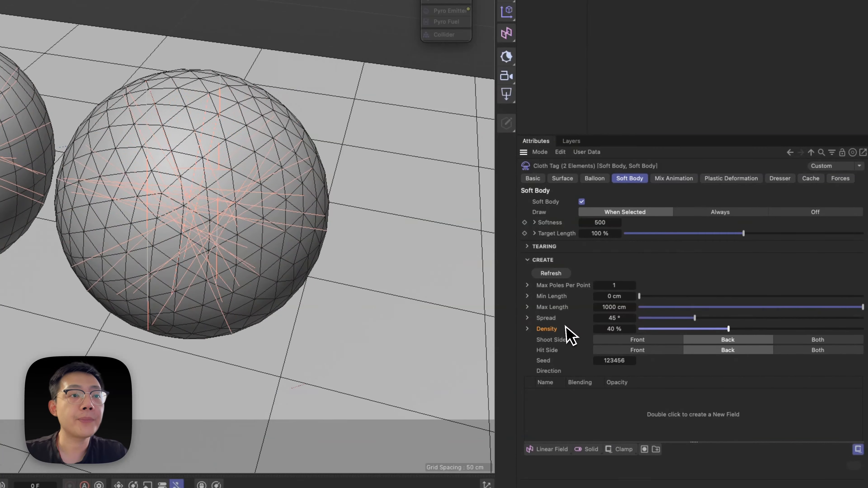
{"action": "left_click", "coordinate": [611, 328]}
{"action": "key", "text": "Return"}
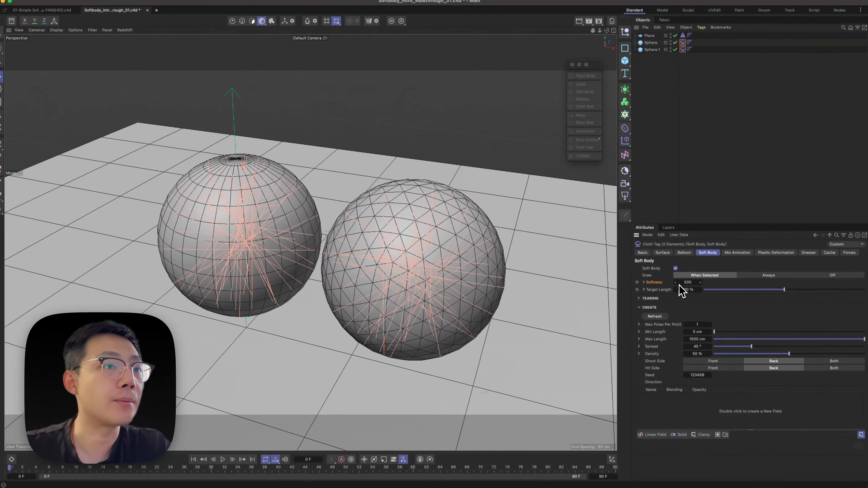
Set Softness to 5000 and Density to 20% on both soft bodies while the simulation plays.
{"action": "left_click", "coordinate": [229, 458]}
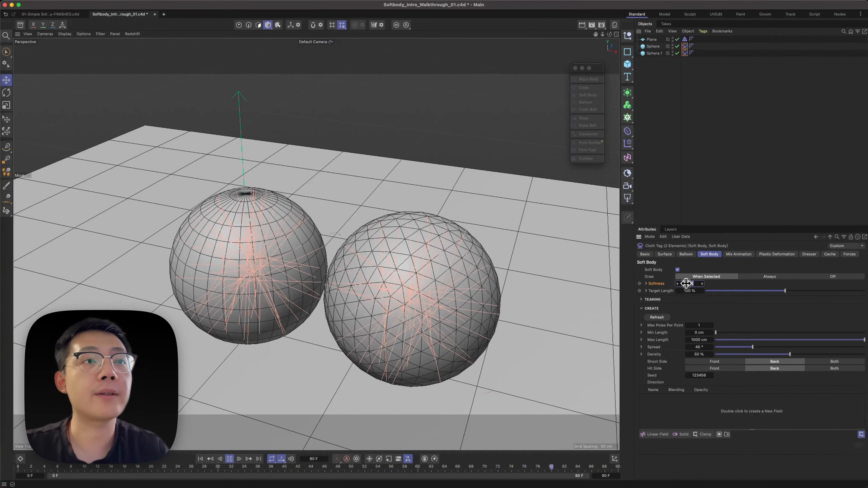
{"action": "double_click", "coordinate": [693, 284]}
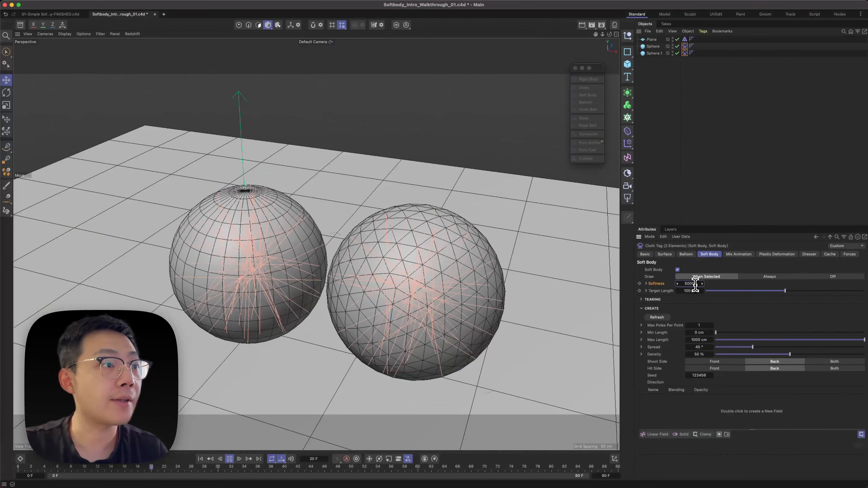
{"action": "left_click", "coordinate": [732, 354]}
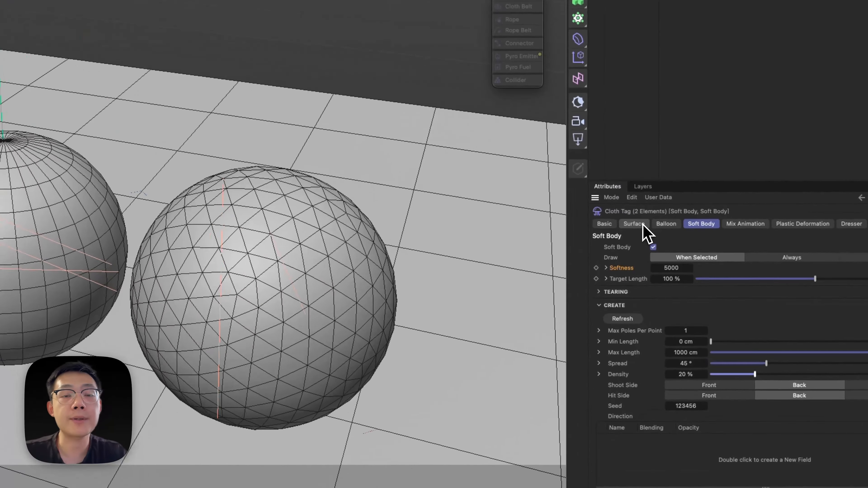
Set the surface Stretchiness of both soft bodies to 50 and pause playback once they squash on the floor.
{"action": "left_click", "coordinate": [635, 225]}
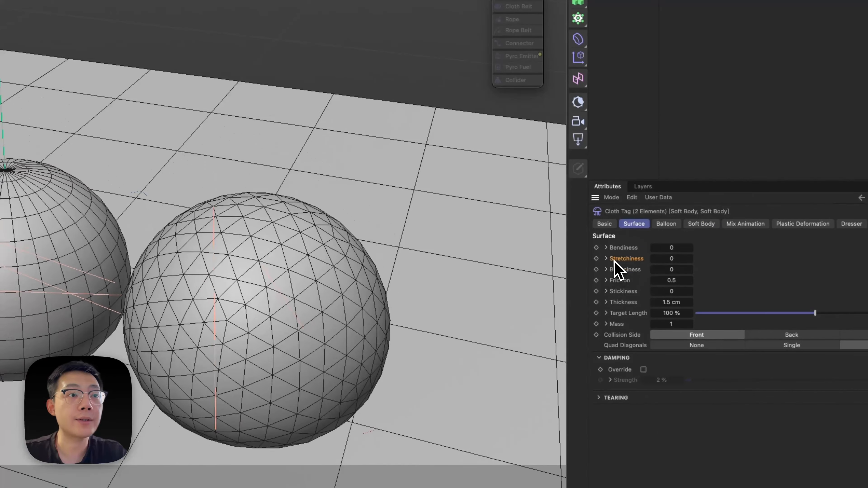
{"action": "left_click", "coordinate": [671, 259]}
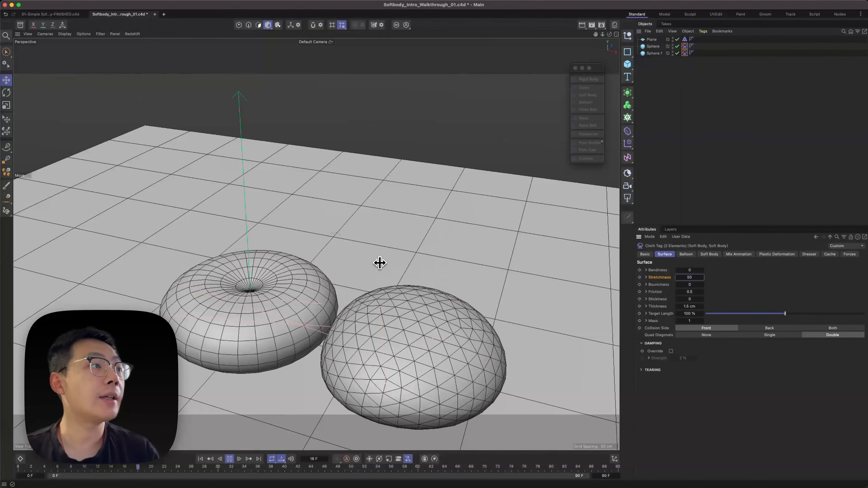
{"action": "left_click", "coordinate": [230, 458]}
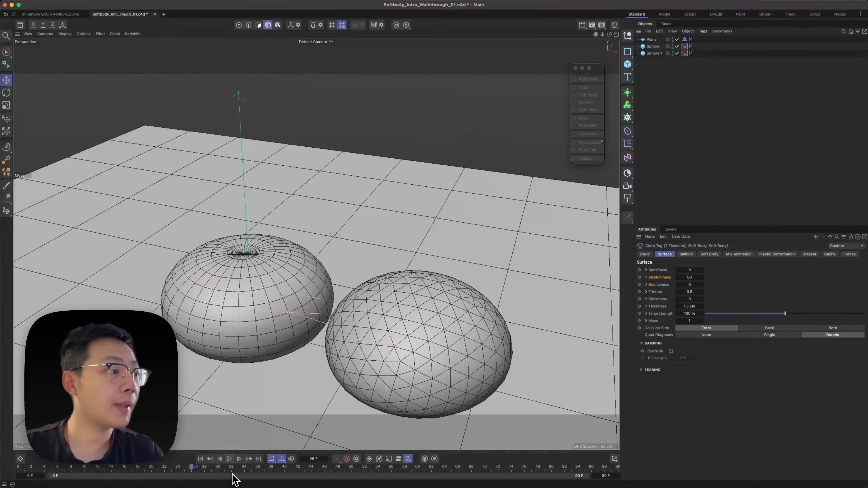
Display the viewport in Gouraud Shading without lines and examine the smoothness of both squashed spheres up close.
{"action": "key", "text": "n"}
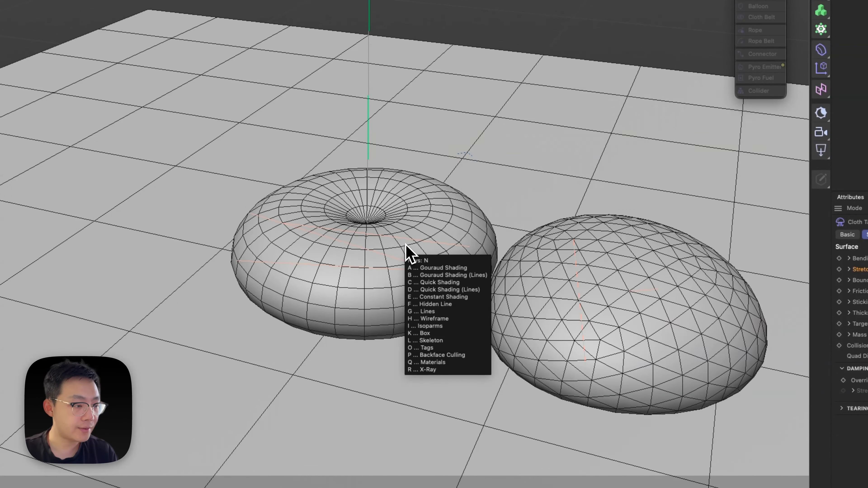
{"action": "key", "text": "a"}
{"action": "left_click_drag", "start_coordinate": [396, 256], "coordinate": [469, 261], "text": "alt"}
{"action": "middle_click_drag", "start_coordinate": [469, 261], "coordinate": [423, 262], "text": "alt"}
{"action": "scroll", "coordinate": [441, 258], "scroll_direction": "up", "scroll_amount": 5}
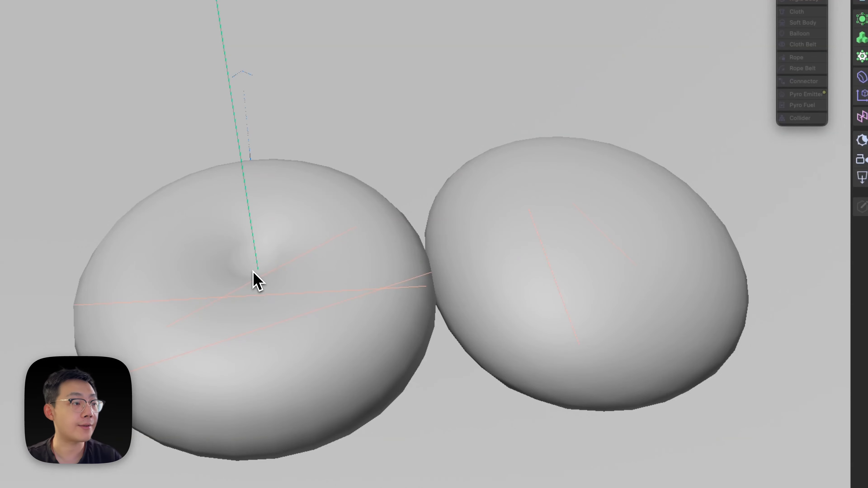
{"action": "middle_click_drag", "start_coordinate": [253, 271], "coordinate": [317, 263], "text": "alt"}
{"action": "right_click_drag", "start_coordinate": [294, 265], "coordinate": [478, 226], "text": "alt"}
{"action": "middle_click_drag", "start_coordinate": [479, 226], "coordinate": [426, 225], "text": "alt"}
{"action": "right_click_drag", "start_coordinate": [426, 225], "coordinate": [442, 185], "text": "alt"}
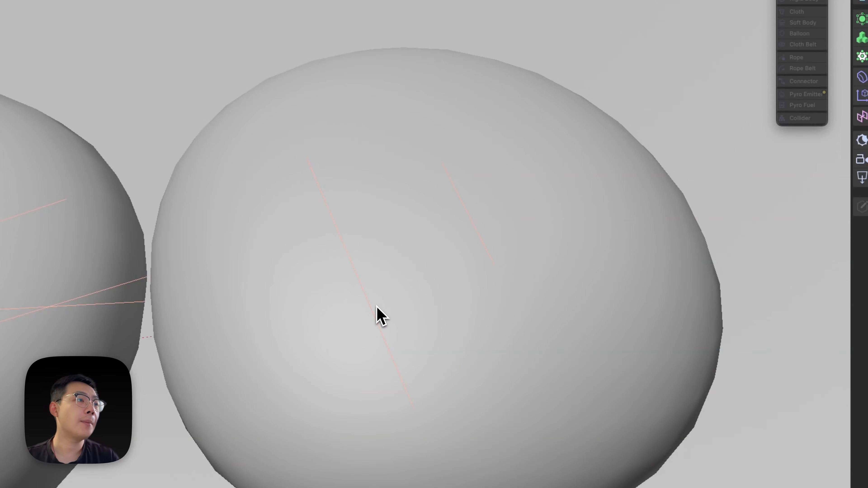
{"action": "right_click_drag", "start_coordinate": [376, 290], "coordinate": [329, 281], "text": "alt"}
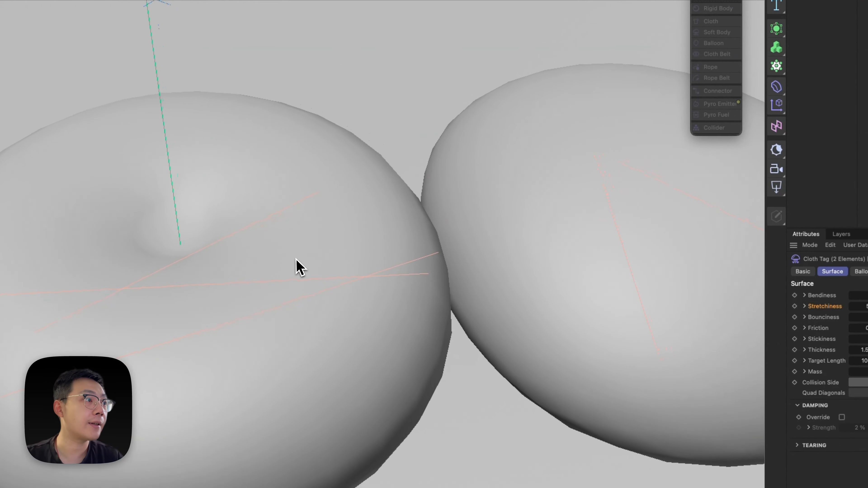
{"action": "right_click_drag", "start_coordinate": [296, 265], "coordinate": [296, 244], "text": "alt"}
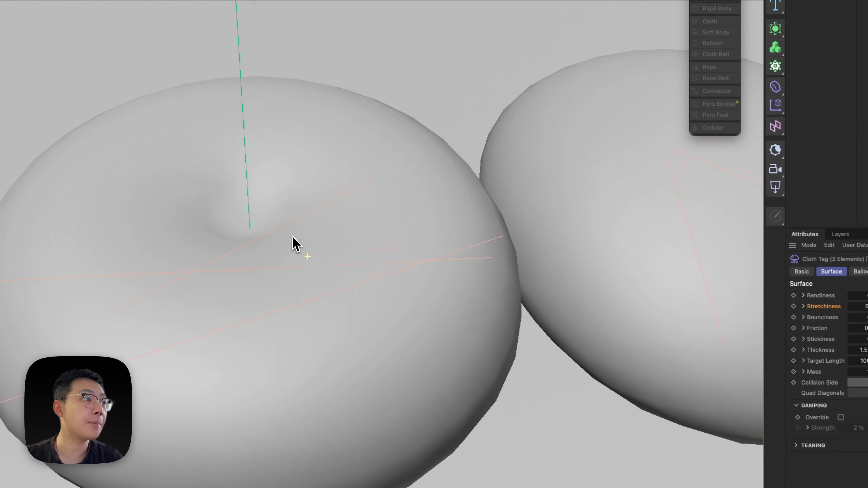
Display Gouraud Shading with lines and examine the mesh around the pole of the standard sphere against the icosahedron sphere.
{"action": "key", "text": "n"}
{"action": "key", "text": "b"}
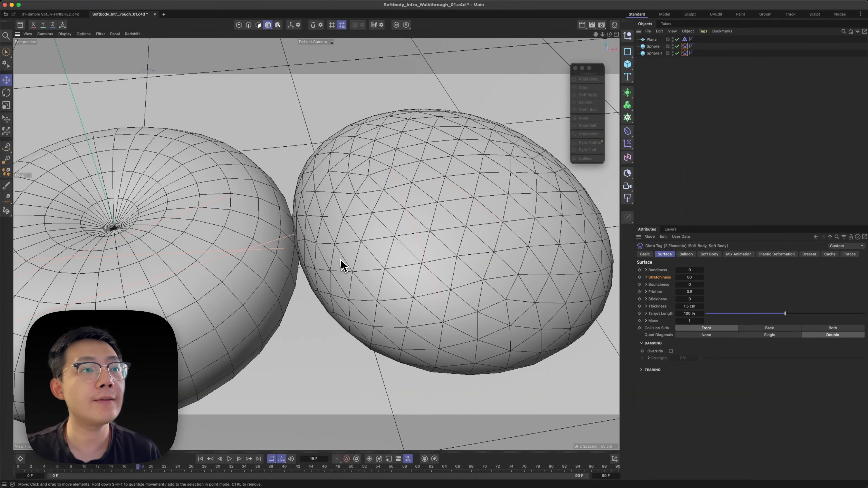
{"action": "middle_click_drag", "start_coordinate": [306, 288], "coordinate": [506, 219], "text": "alt"}
{"action": "middle_click_drag", "start_coordinate": [342, 164], "coordinate": [353, 247], "text": "alt"}
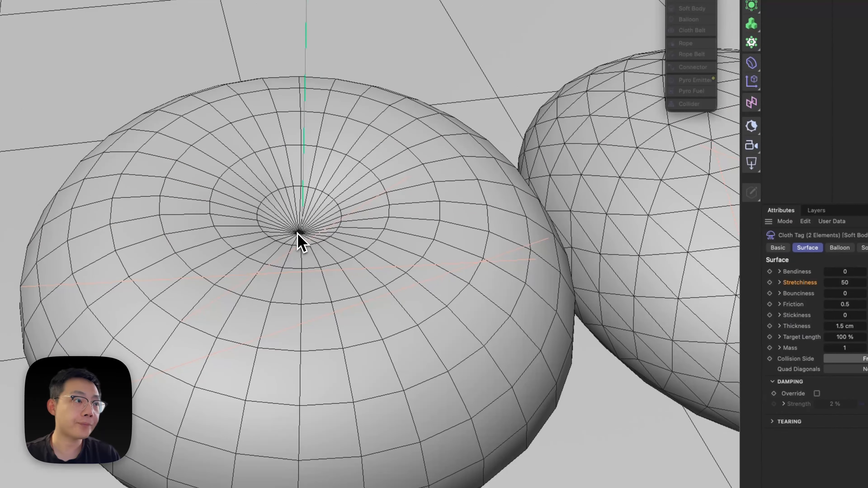
{"action": "scroll", "coordinate": [300, 241], "scroll_direction": "up", "scroll_amount": 10}
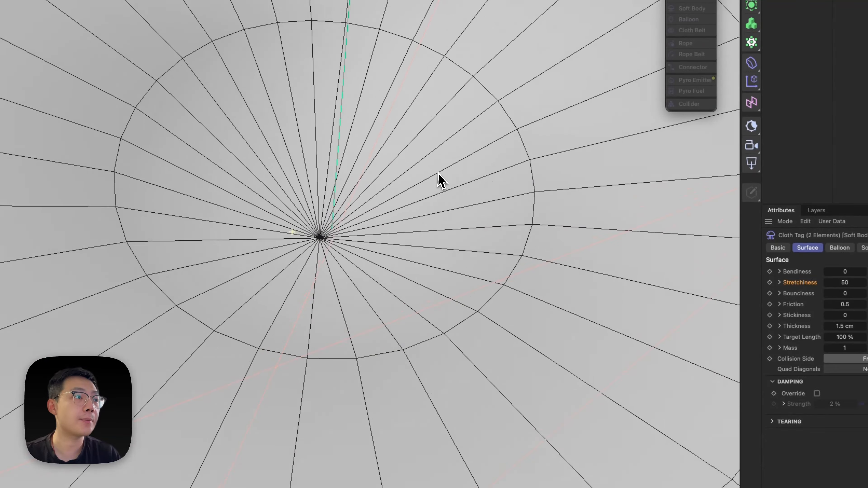
{"action": "scroll", "coordinate": [444, 178], "scroll_direction": "down", "scroll_amount": 10}
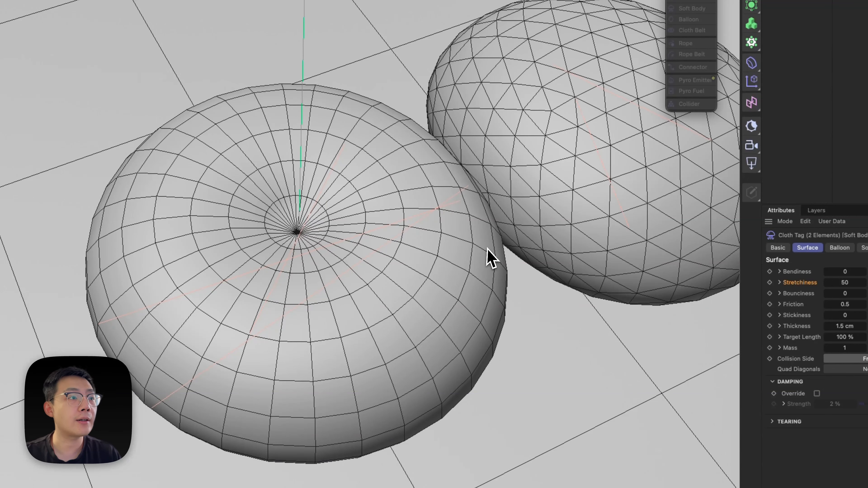
Select the standard sphere, hide the mesh lines with Gouraud Shading, and inspect the dent at its pole up close.
{"action": "left_click", "coordinate": [468, 367]}
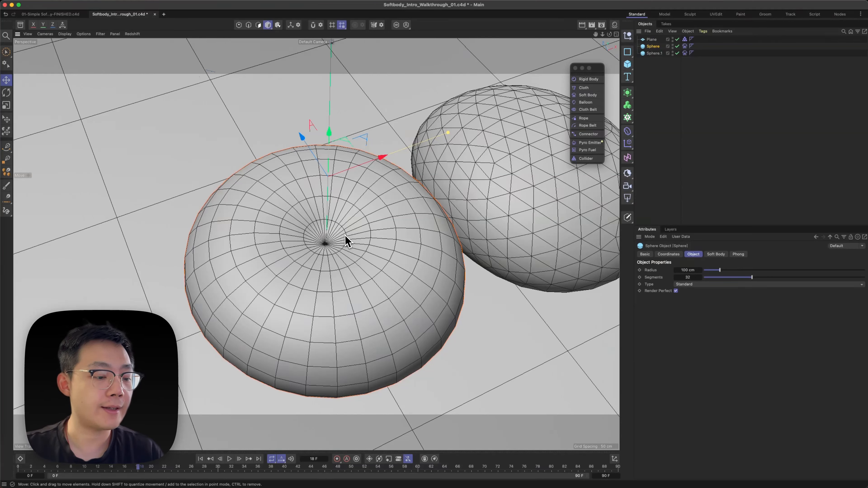
{"action": "key", "text": "n"}
{"action": "key", "text": "a"}
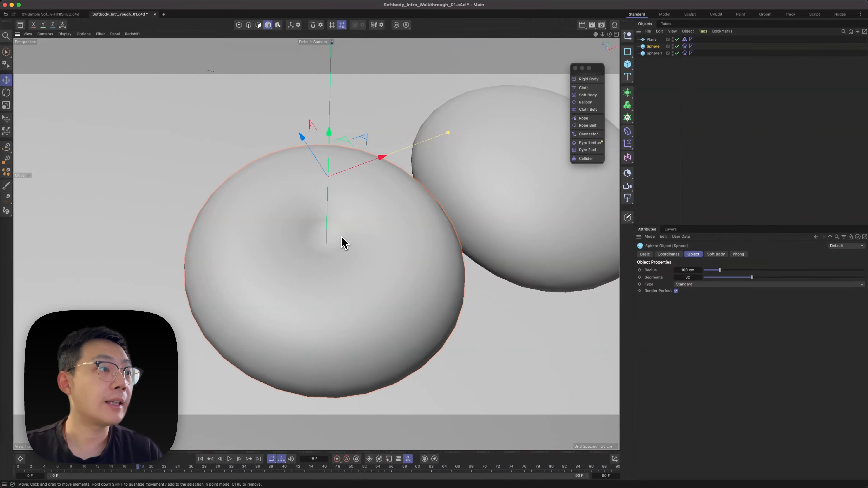
{"action": "right_click_drag", "start_coordinate": [319, 249], "coordinate": [381, 203], "text": "alt"}
{"action": "left_click_drag", "start_coordinate": [329, 241], "coordinate": [348, 215], "text": "alt"}
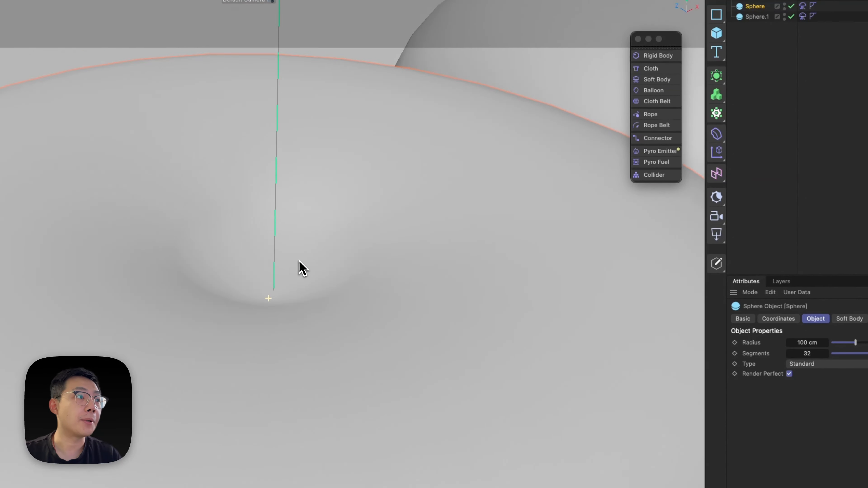
Examine the dent in the squashed standard sphere against the smooth icosahedron sphere from several angles.
{"action": "left_click_drag", "start_coordinate": [299, 261], "coordinate": [296, 275], "text": "alt"}
{"action": "right_click_drag", "start_coordinate": [370, 246], "coordinate": [260, 331], "text": "alt"}
{"action": "middle_click_drag", "start_coordinate": [478, 229], "coordinate": [345, 251], "text": "alt"}
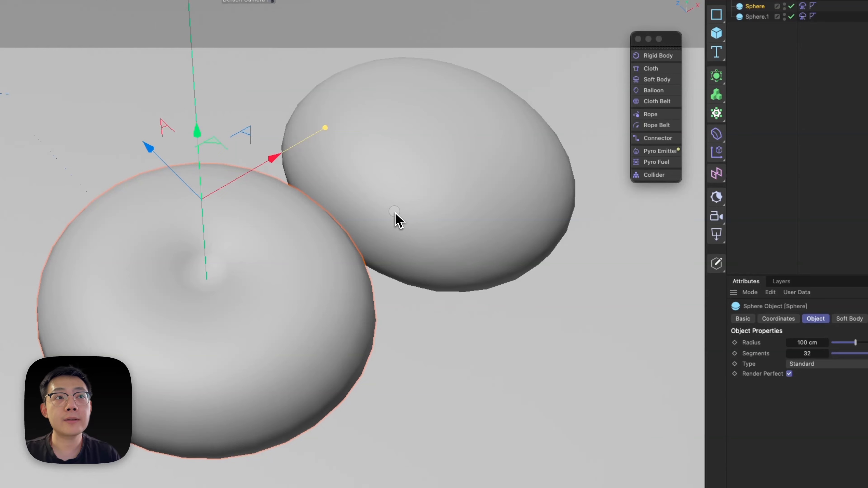
{"action": "left_click_drag", "start_coordinate": [396, 219], "coordinate": [338, 241], "text": "alt"}
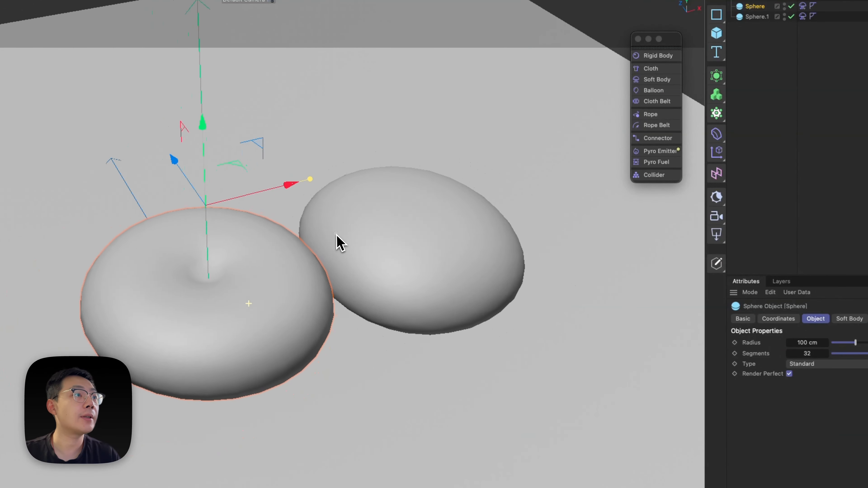
{"action": "middle_click_drag", "start_coordinate": [339, 241], "coordinate": [297, 266], "text": "alt"}
Delete the plane and both spheres to clear the scene.
{"action": "left_click", "coordinate": [751, 33]}
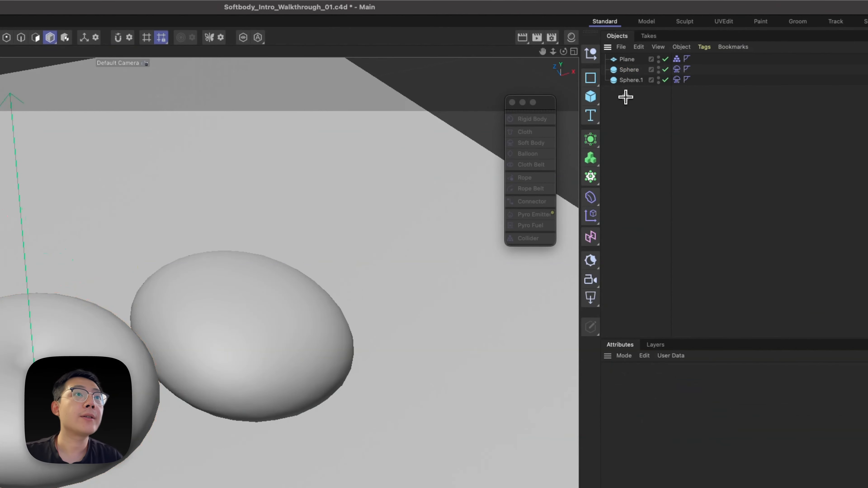
{"action": "left_click_drag", "start_coordinate": [632, 55], "coordinate": [632, 56]}
{"action": "left_click", "coordinate": [641, 113]}
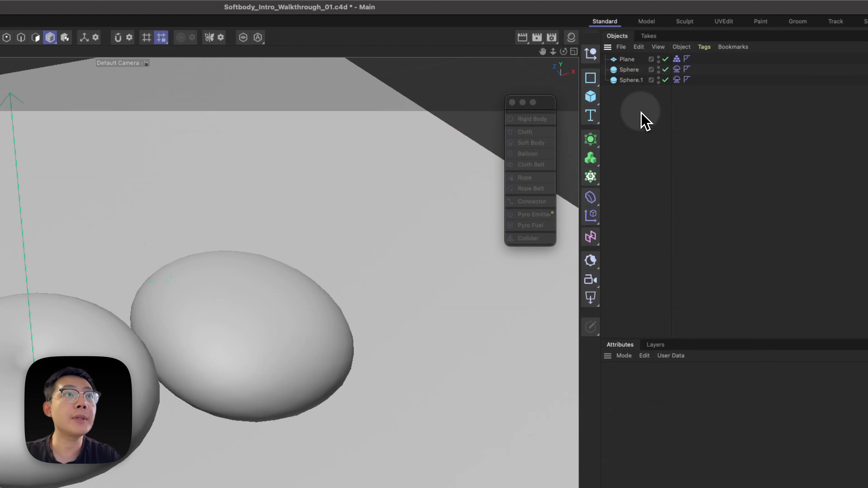
{"action": "left_click_drag", "start_coordinate": [627, 101], "coordinate": [625, 44]}
{"action": "key", "text": "BackSpace"}
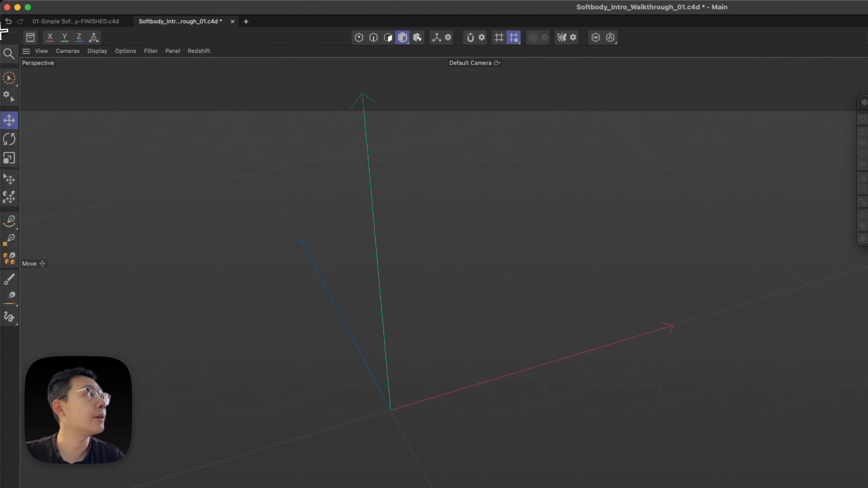
Switch to the 01-Simple Softbody-FINISHED.c4d project and play its simulation of apples dropping into the bowl.
{"action": "left_click", "coordinate": [30, 38]}
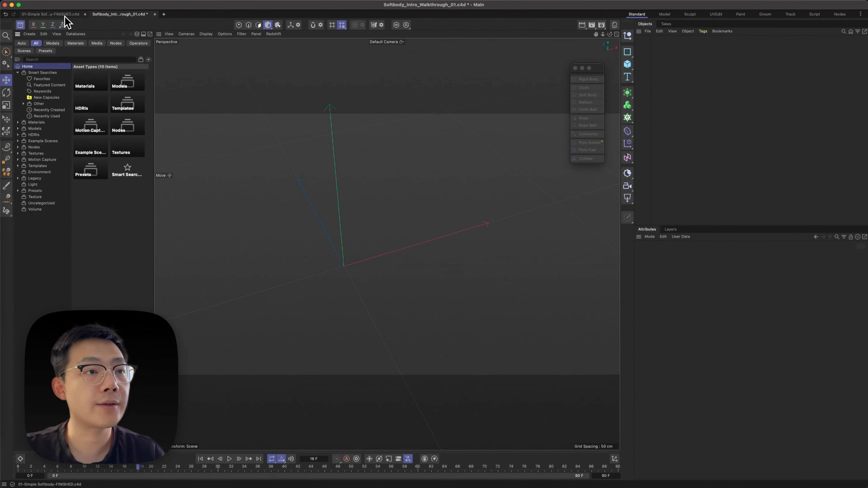
{"action": "left_click", "coordinate": [66, 16]}
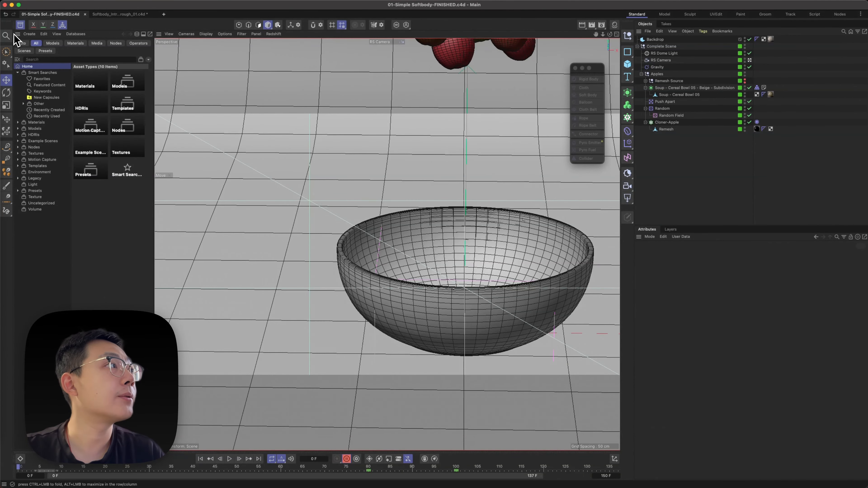
{"action": "left_click", "coordinate": [14, 40], "text": "ctrl"}
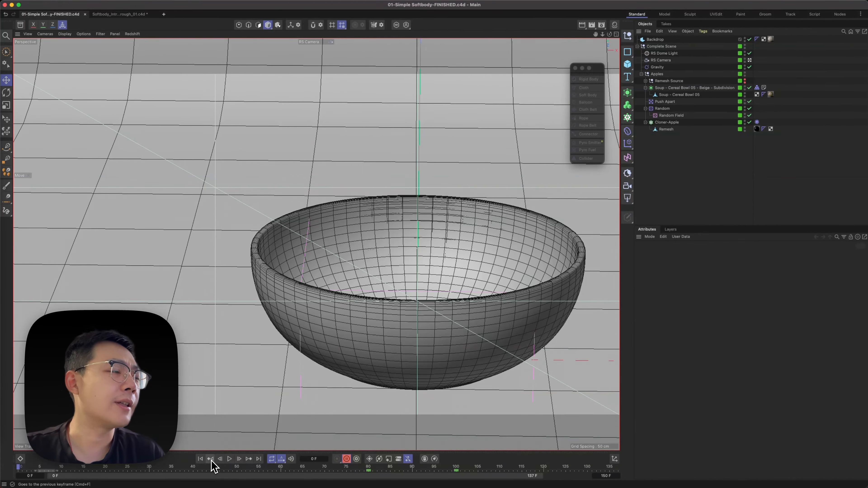
{"action": "left_click", "coordinate": [229, 459]}
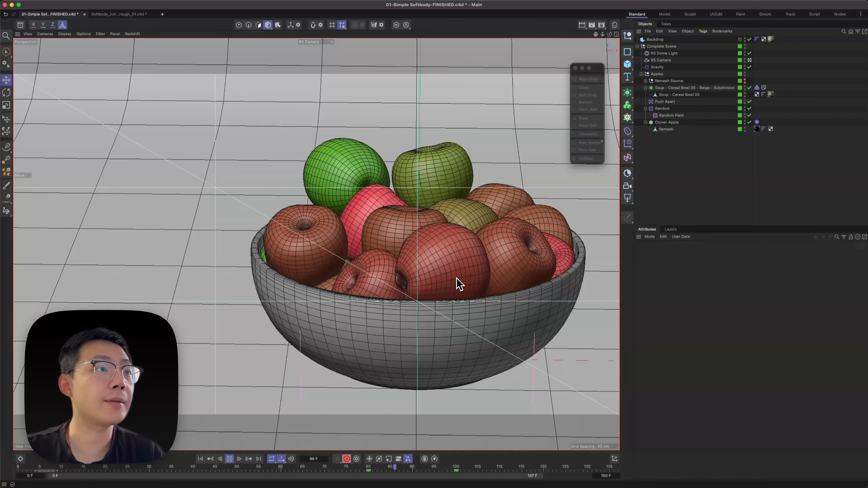
{"action": "left_click", "coordinate": [229, 458]}
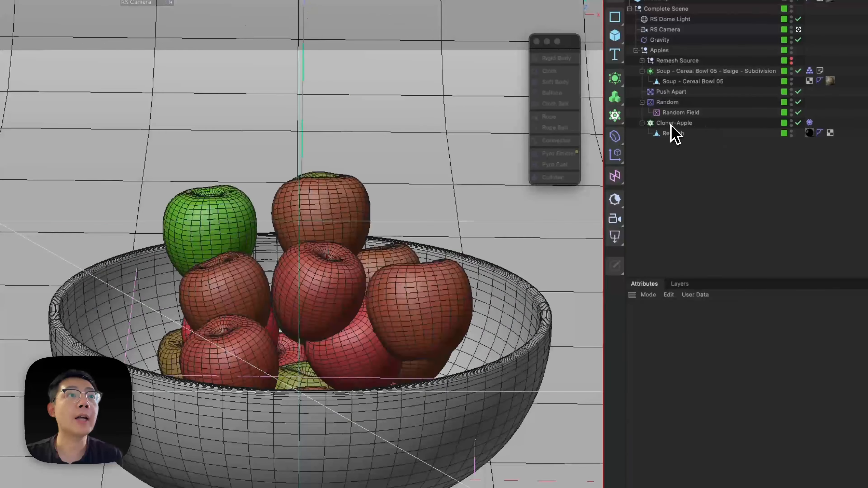
Inspect the object settings of Cloner-Apple and of the cereal bowl's Subdivision Surface.
{"action": "left_click", "coordinate": [669, 123]}
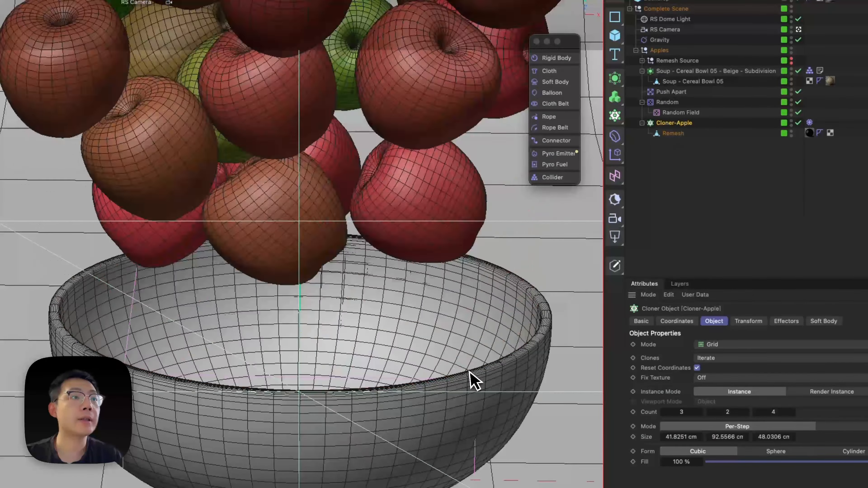
{"action": "left_click", "coordinate": [677, 72]}
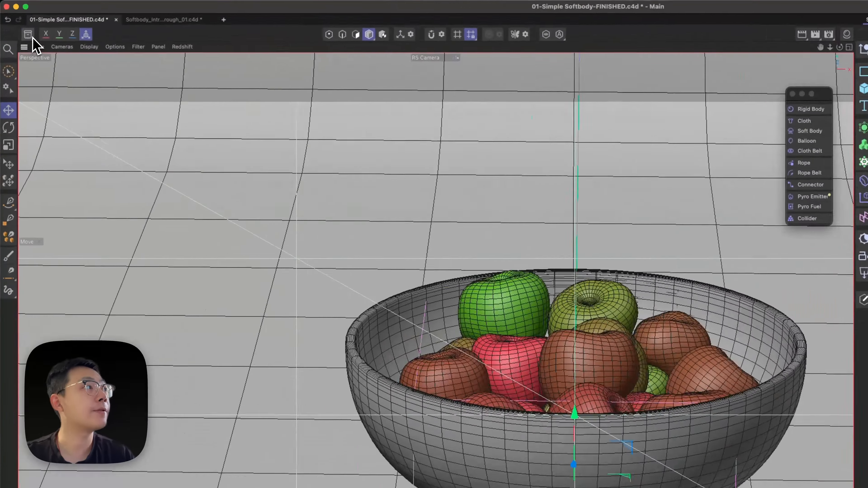
{"action": "left_click", "coordinate": [21, 25]}
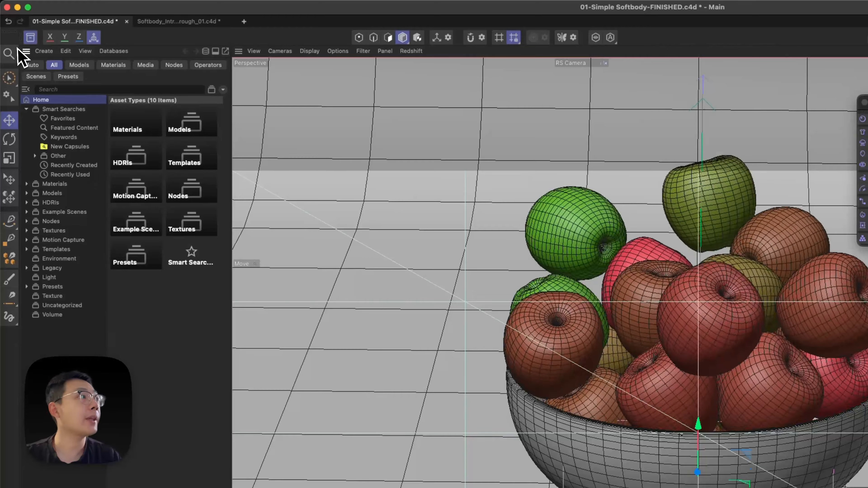
{"action": "left_click", "coordinate": [30, 38]}
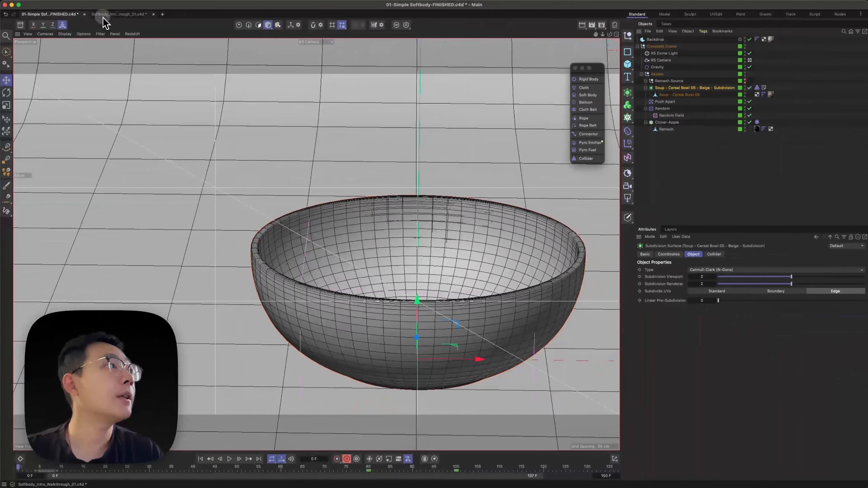
Return to the Softbody_Intro_Walkthrough_01.c4d project, search the assets for "apple" and add the red Apple model to the scene.
{"action": "left_click", "coordinate": [142, 15]}
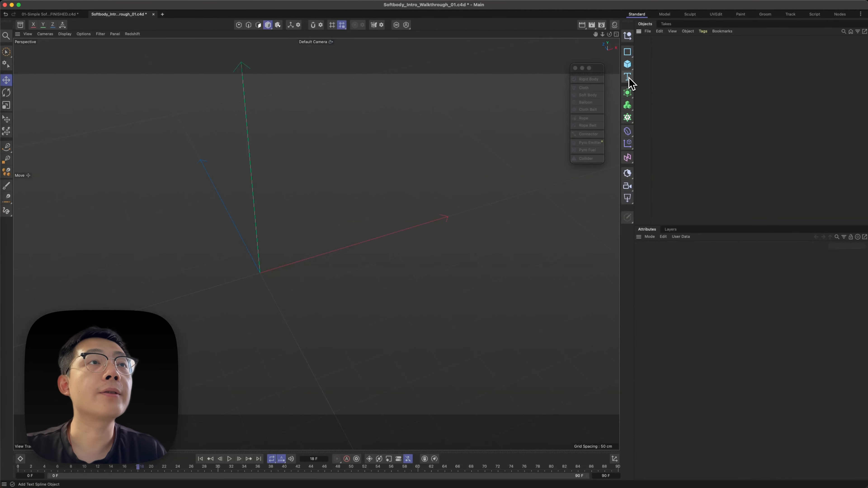
{"action": "left_click", "coordinate": [20, 25]}
{"action": "type", "text": "apple"}
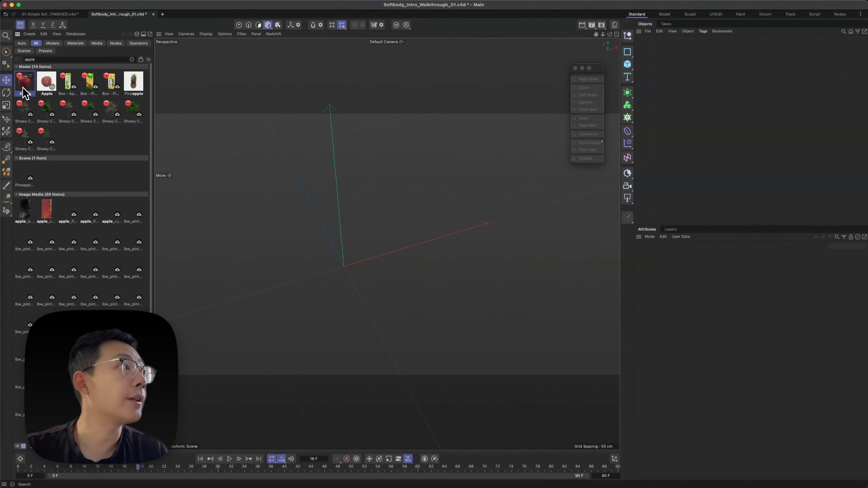
{"action": "double_click", "coordinate": [23, 89]}
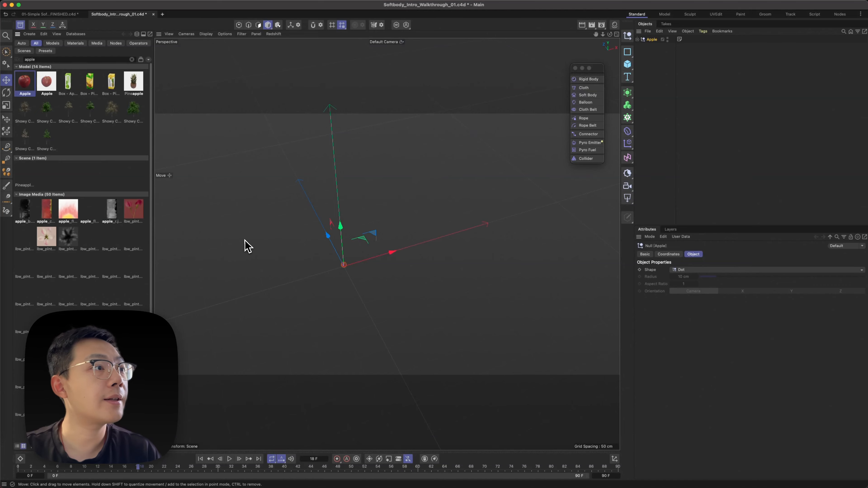
{"action": "left_click", "coordinate": [422, 220]}
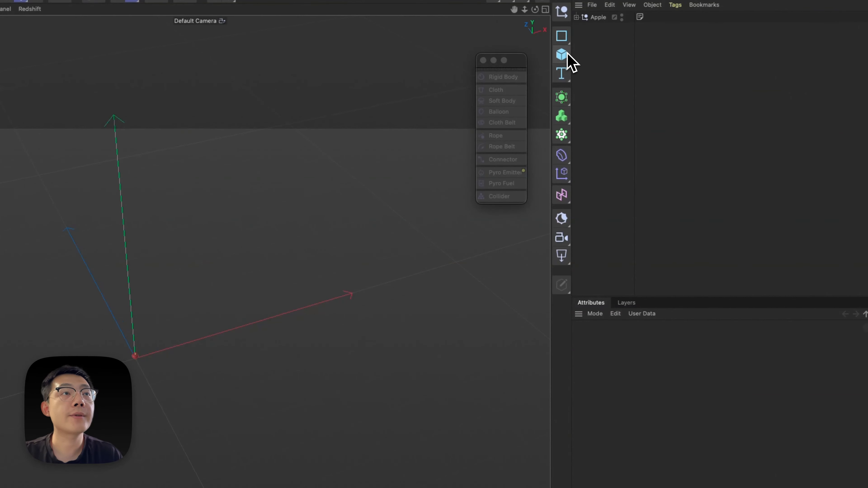
Add a default sphere, move it about 116 cm along negative X, and compare its size with the apple.
{"action": "left_click_drag", "start_coordinate": [563, 61], "coordinate": [669, 110]}
{"action": "left_click", "coordinate": [648, 155]}
{"action": "left_click_drag", "start_coordinate": [146, 383], "coordinate": [137, 346], "text": "alt"}
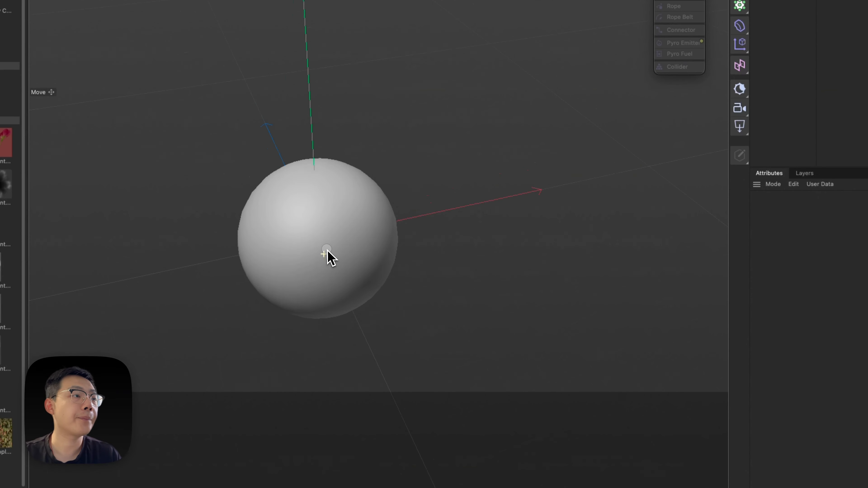
{"action": "left_click", "coordinate": [378, 231]}
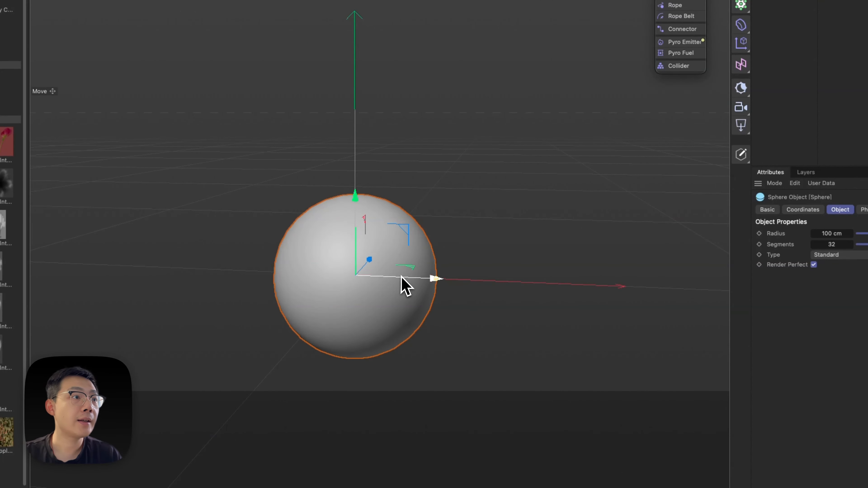
{"action": "left_click_drag", "start_coordinate": [402, 277], "coordinate": [309, 272]}
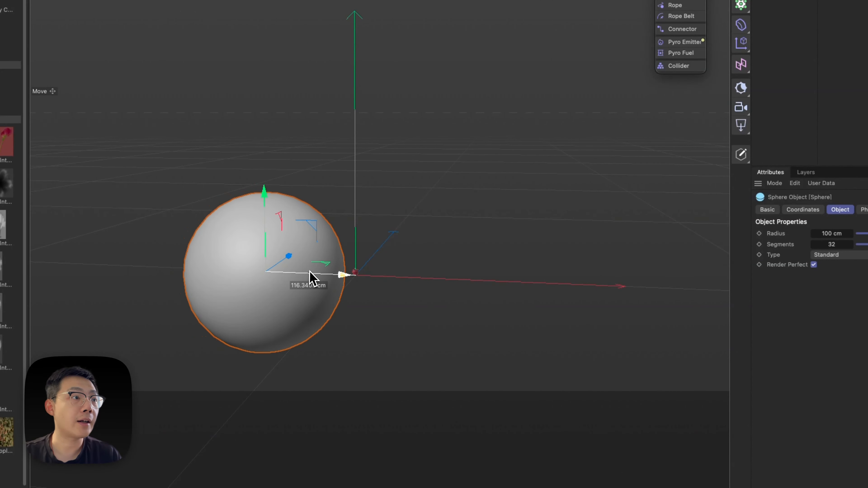
{"action": "left_click", "coordinate": [358, 275]}
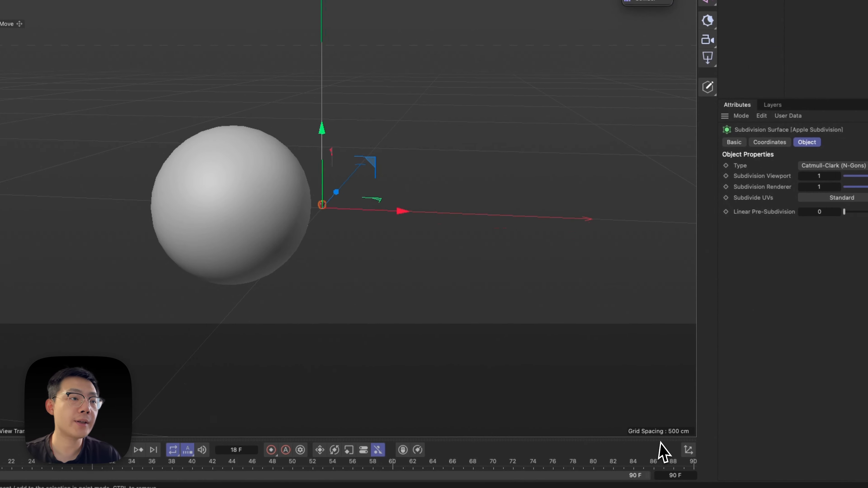
{"action": "right_click_drag", "start_coordinate": [333, 284], "coordinate": [328, 255], "text": "alt"}
{"action": "left_click", "coordinate": [328, 254]}
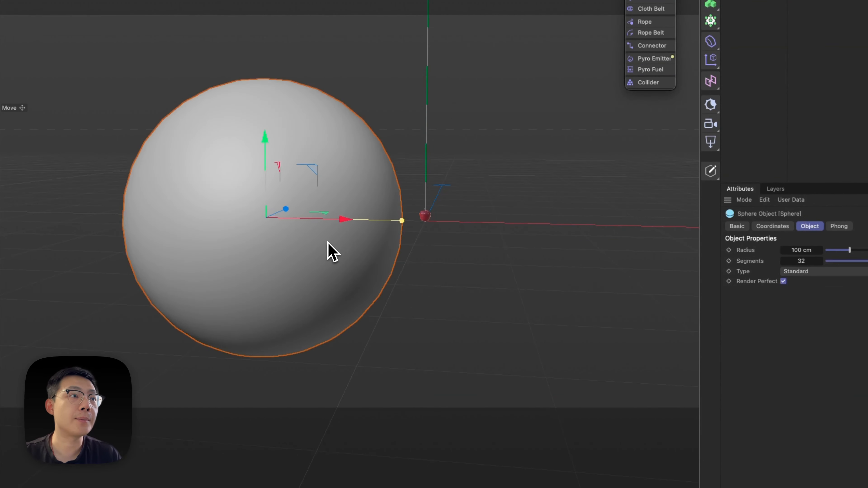
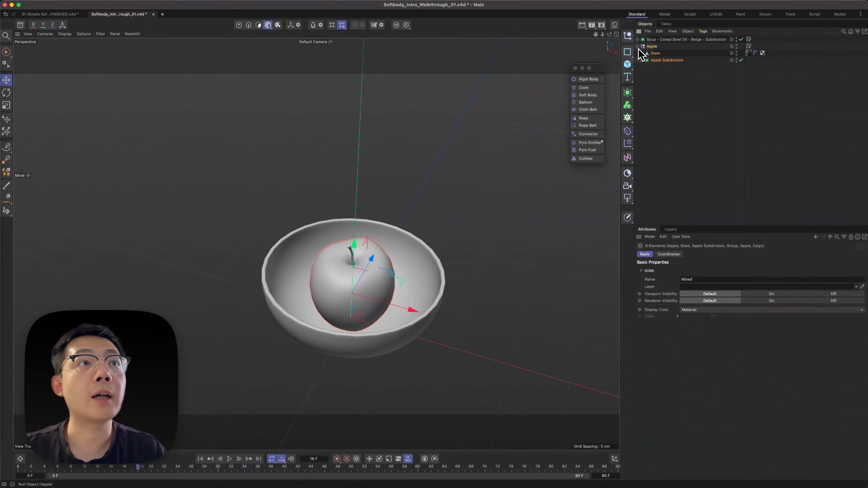
Isolate the apple hierarchy with Viewport Solo and expand its Apple Subdivision and Group down to the meshes.
{"action": "left_click", "coordinate": [396, 25]}
{"action": "left_click", "coordinate": [448, 272]}
{"action": "scroll", "coordinate": [386, 295], "scroll_direction": "up", "scroll_amount": 5}
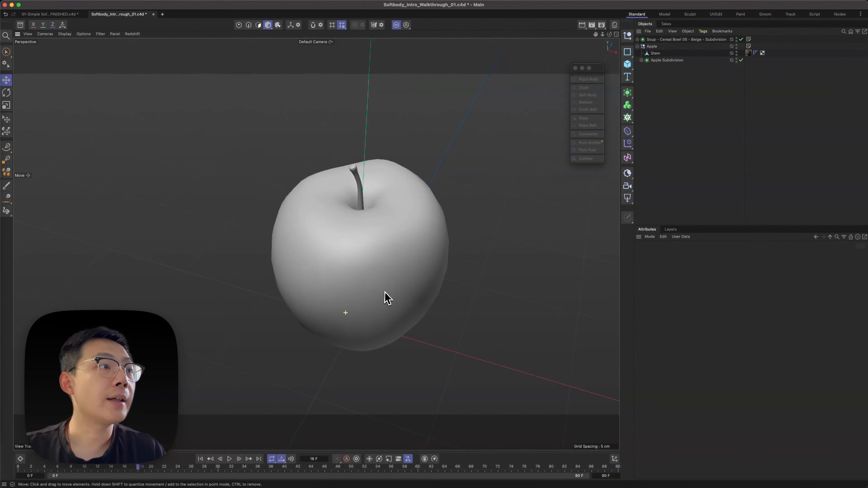
{"action": "left_click", "coordinate": [642, 60]}
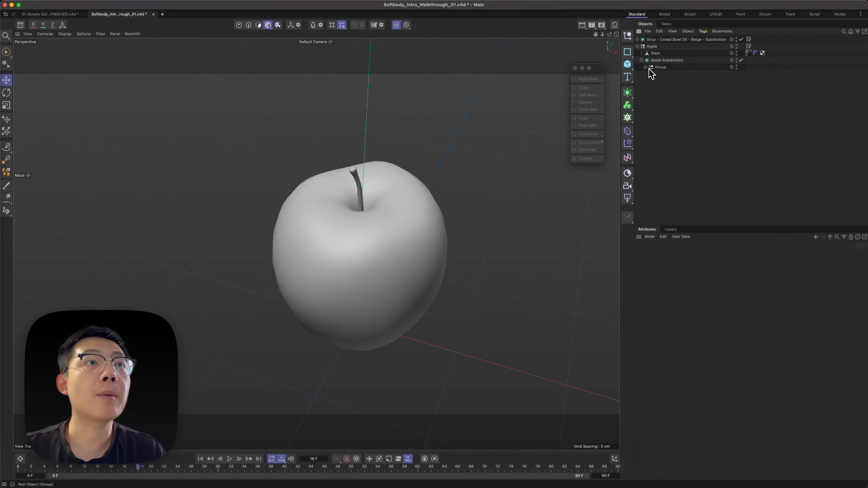
{"action": "left_click", "coordinate": [651, 68]}
{"action": "left_click", "coordinate": [645, 67]}
{"action": "left_click", "coordinate": [664, 91]}
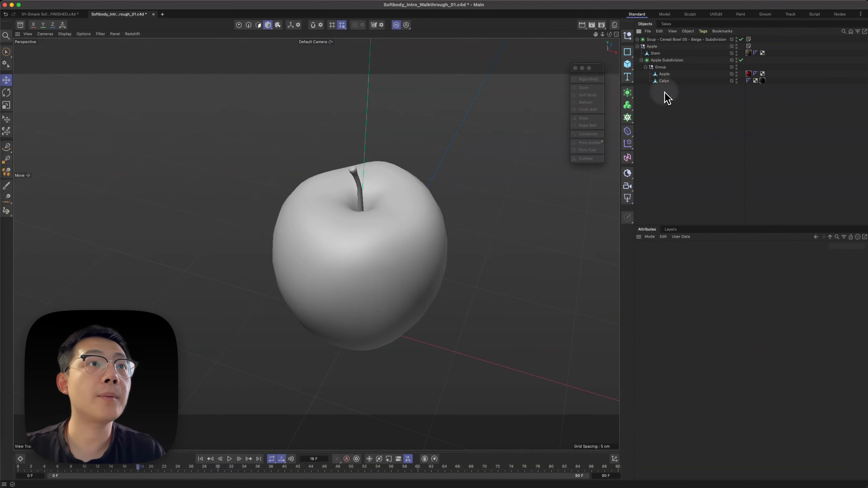
Disable the Apple Subdivision and examine the underlying mesh from beneath the apple.
{"action": "left_click_drag", "start_coordinate": [326, 286], "coordinate": [333, 353], "text": "alt"}
{"action": "left_click", "coordinate": [378, 151]}
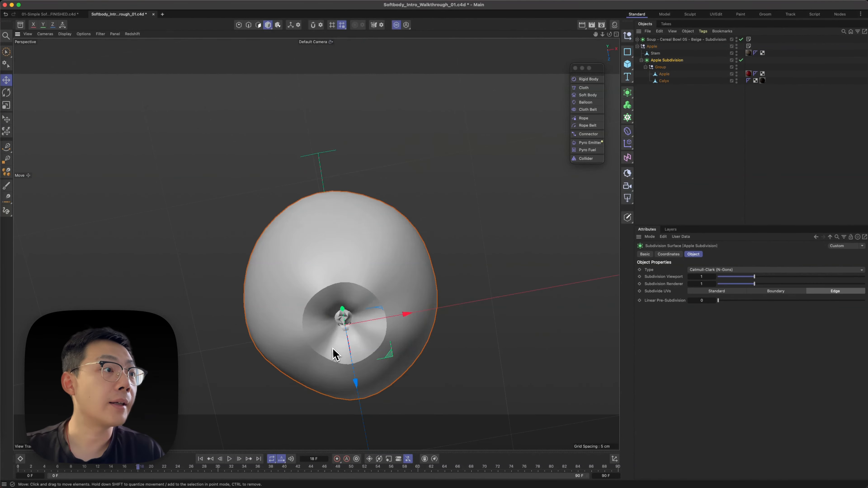
{"action": "left_click", "coordinate": [741, 59]}
{"action": "left_click_drag", "start_coordinate": [269, 283], "coordinate": [305, 337], "text": "alt"}
Delete the Calyx mesh from the apple's underside.
{"action": "left_click", "coordinate": [664, 80]}
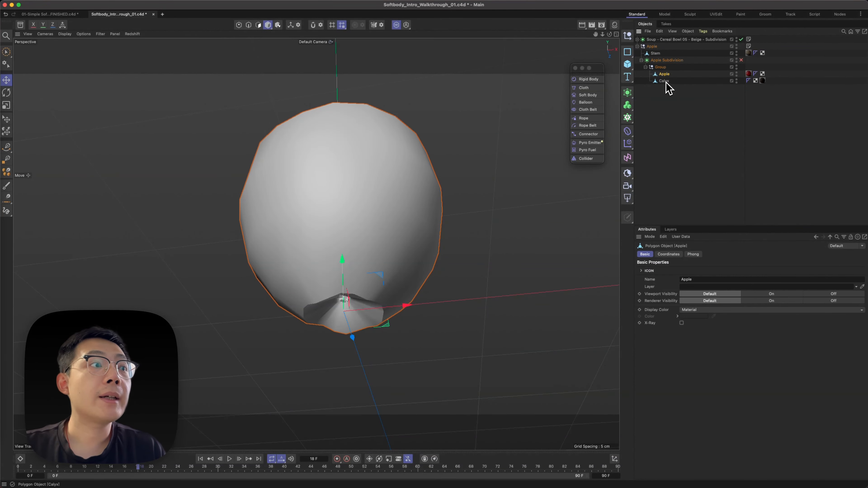
{"action": "key", "text": "o"}
{"action": "left_click_drag", "start_coordinate": [381, 279], "coordinate": [345, 255], "text": "alt"}
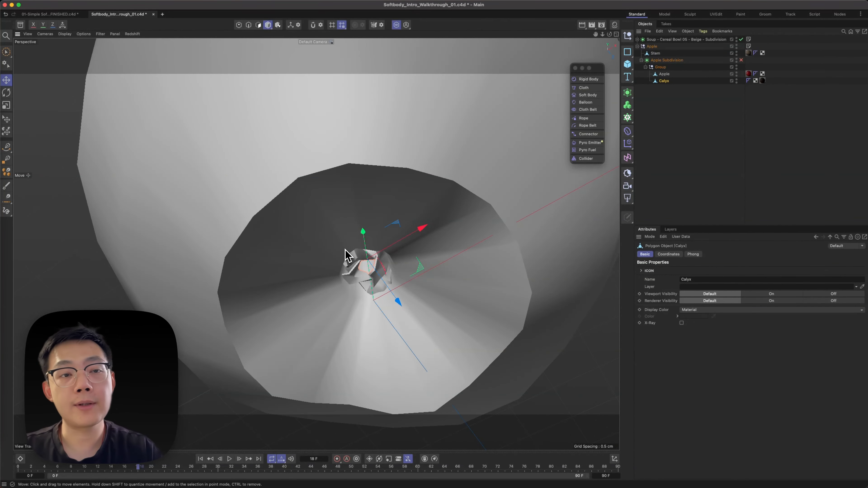
{"action": "key", "text": "BackSpace"}
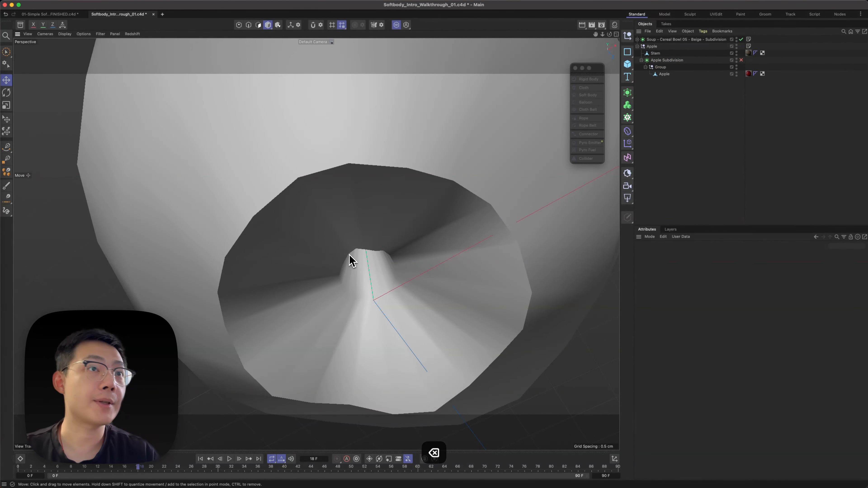
Enable the Apple Subdivision and display Gouraud Shading with lines to examine the apple's mesh around the stem.
{"action": "key", "text": "h"}
{"action": "left_click", "coordinate": [371, 115]}
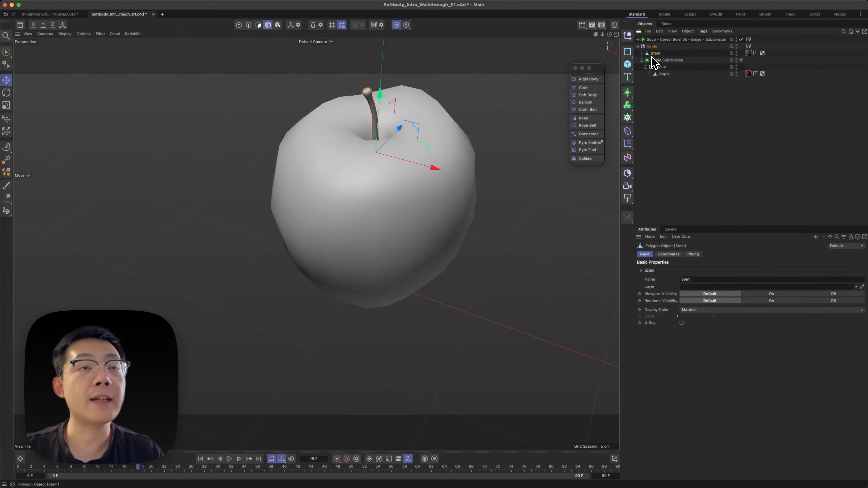
{"action": "left_click", "coordinate": [665, 61]}
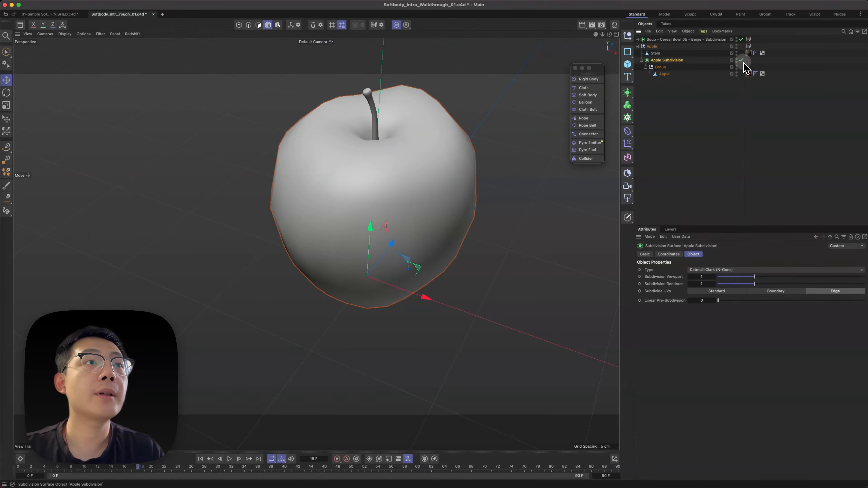
{"action": "key", "text": "n"}
{"action": "key", "text": "b"}
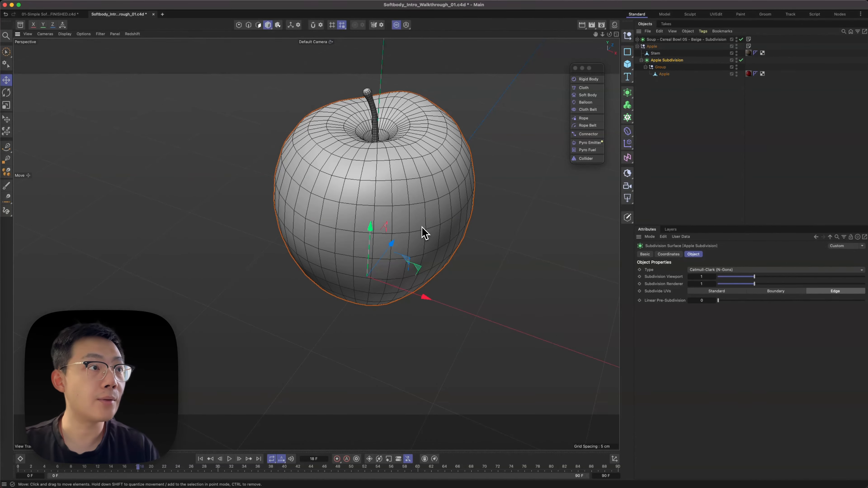
{"action": "left_click_drag", "start_coordinate": [393, 110], "coordinate": [362, 193], "text": "alt"}
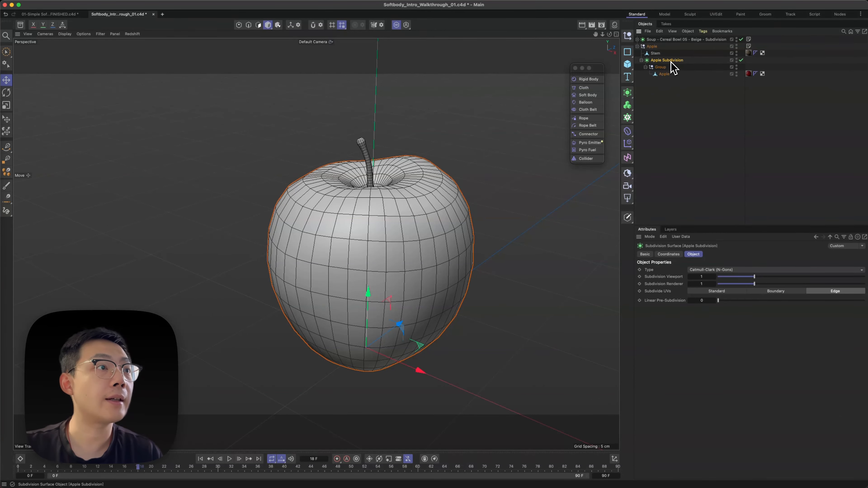
Convert the Apple Subdivision to an editable mesh and remove its leftover null, keeping the mesh directly under the Apple null.
{"action": "key", "text": "c"}
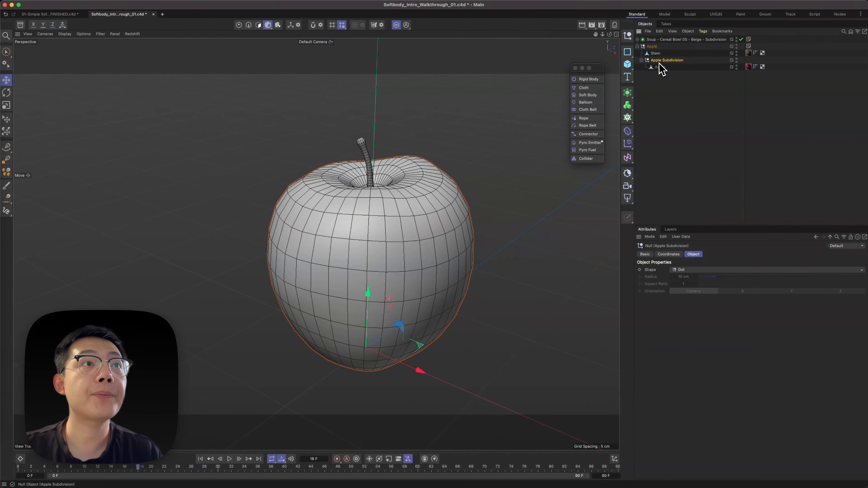
{"action": "key", "text": "BackSpace"}
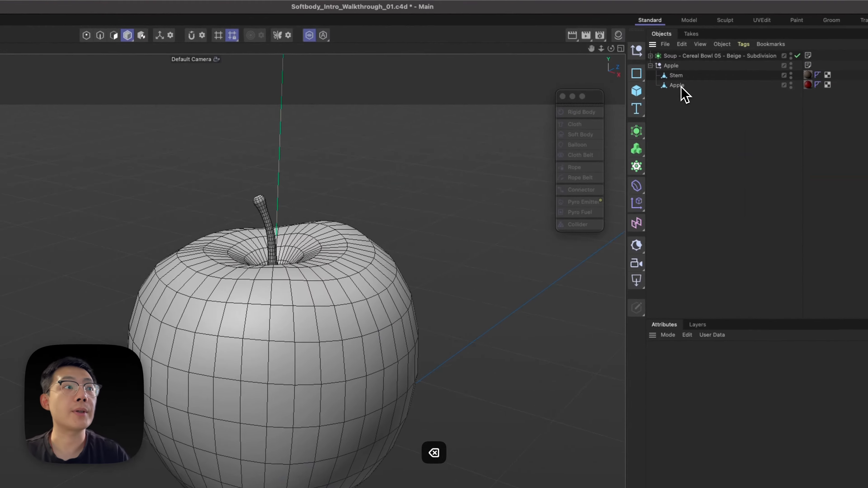
{"action": "left_click", "coordinate": [656, 61]}
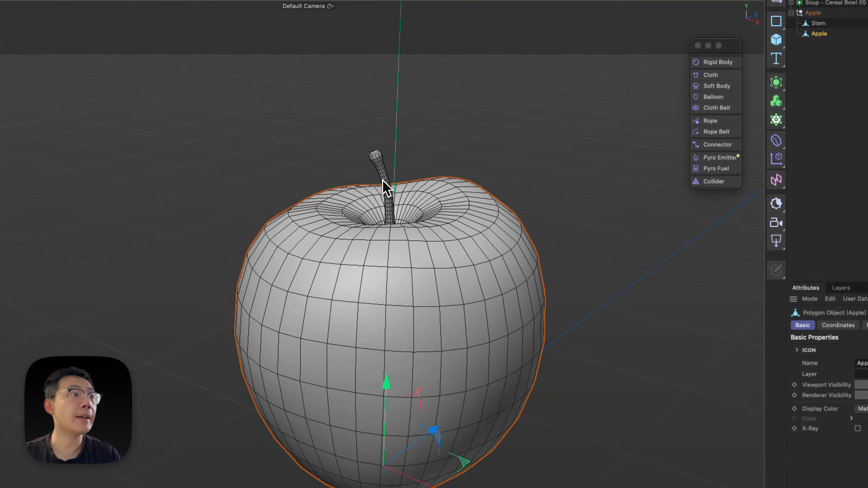
Delete the Stem mesh from the apple.
{"action": "left_click", "coordinate": [250, 271]}
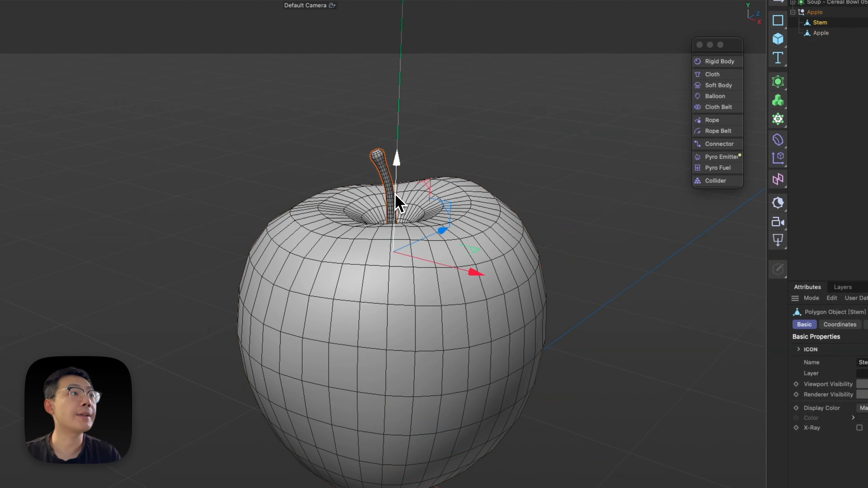
{"action": "scroll", "coordinate": [389, 217], "scroll_direction": "up", "scroll_amount": 5}
{"action": "scroll", "coordinate": [490, 184], "scroll_direction": "down", "scroll_amount": 4}
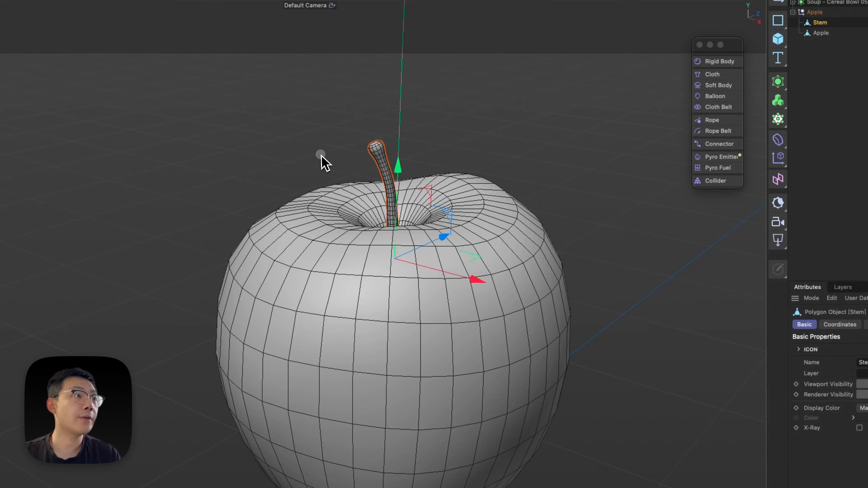
{"action": "left_click", "coordinate": [324, 159]}
{"action": "left_click", "coordinate": [382, 167]}
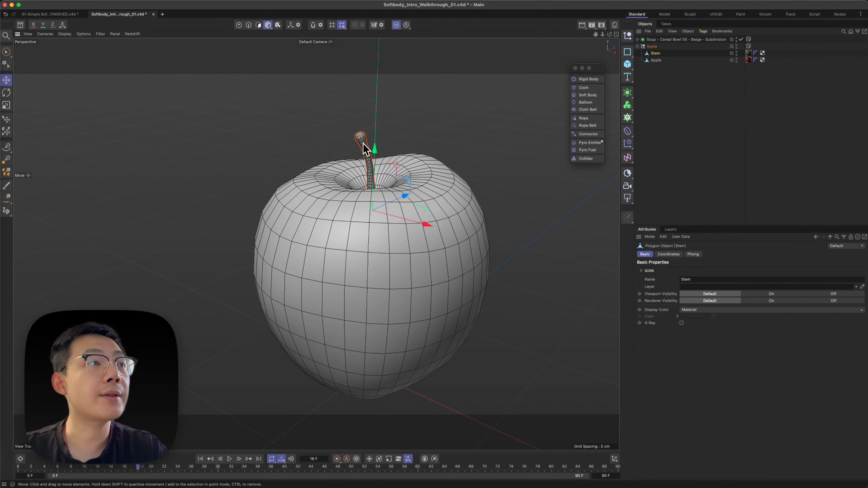
{"action": "key", "text": "BackSpace"}
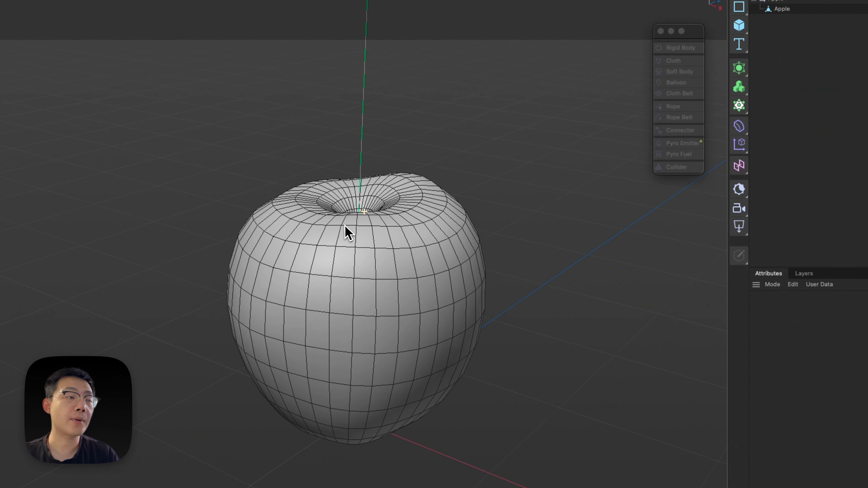
Add a Remesh generator as the parent of the Apple mesh.
{"action": "middle_click_drag", "start_coordinate": [507, 243], "coordinate": [407, 290], "text": "alt"}
{"action": "left_click_drag", "start_coordinate": [346, 227], "coordinate": [330, 132], "text": "alt"}
{"action": "right_click_drag", "start_coordinate": [333, 138], "coordinate": [346, 300], "text": "alt"}
{"action": "left_click_drag", "start_coordinate": [344, 295], "coordinate": [364, 266], "text": "alt"}
{"action": "right_click_drag", "start_coordinate": [365, 265], "coordinate": [335, 244], "text": "alt"}
{"action": "left_click_drag", "start_coordinate": [336, 244], "coordinate": [351, 232], "text": "alt"}
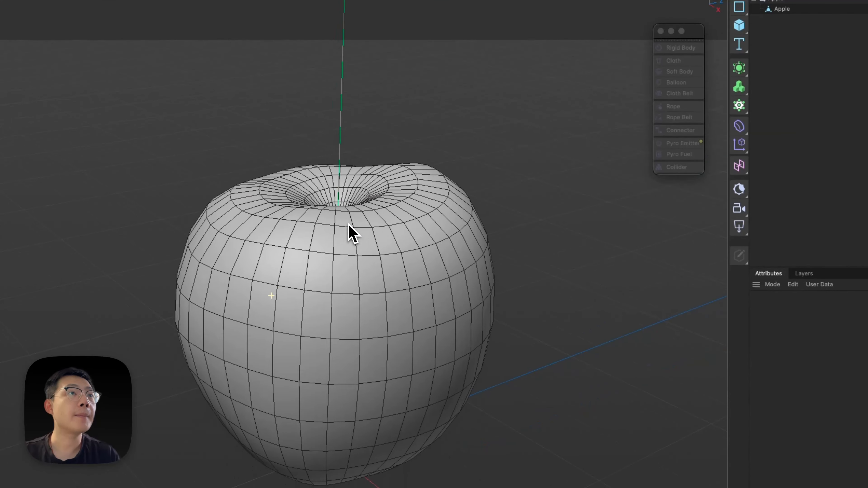
{"action": "left_click", "coordinate": [562, 69]}
{"action": "left_click", "coordinate": [519, 129]}
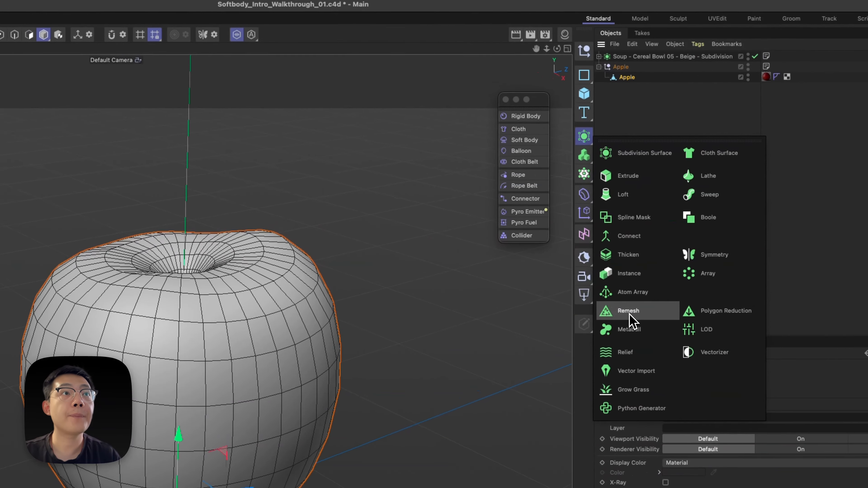
{"action": "left_click", "coordinate": [565, 305]}
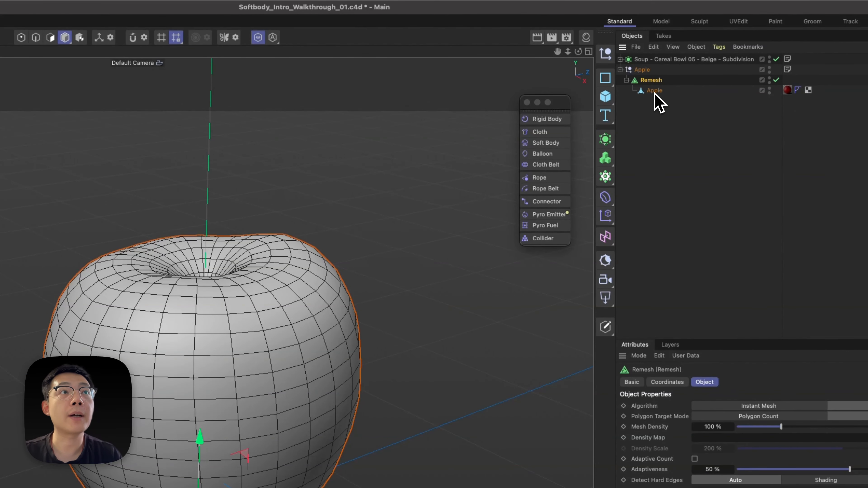
{"action": "left_click", "coordinate": [654, 90]}
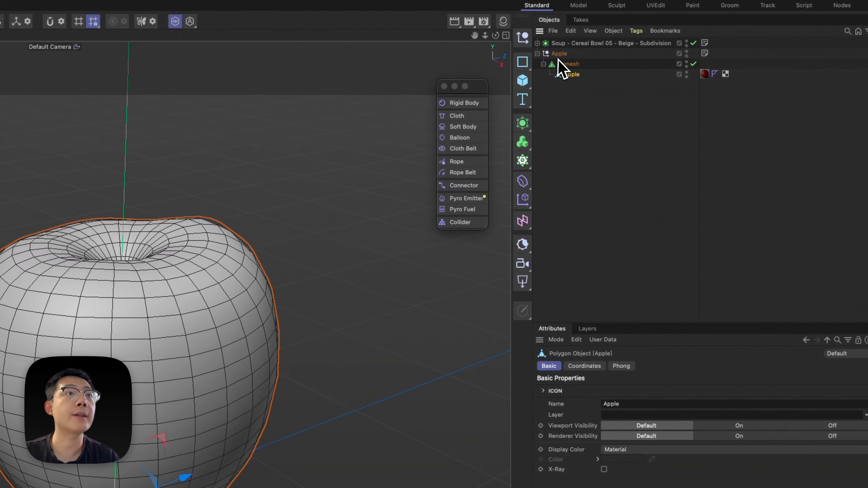
{"action": "left_click", "coordinate": [565, 65]}
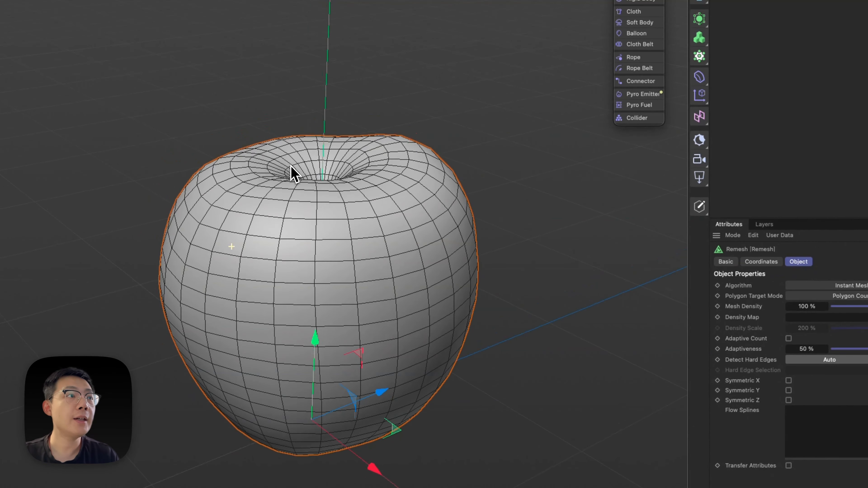
Try Remesh Mesh Density values of 80 % and 60 % and compare the apple's topology.
{"action": "left_click_drag", "start_coordinate": [290, 174], "coordinate": [316, 232], "text": "alt"}
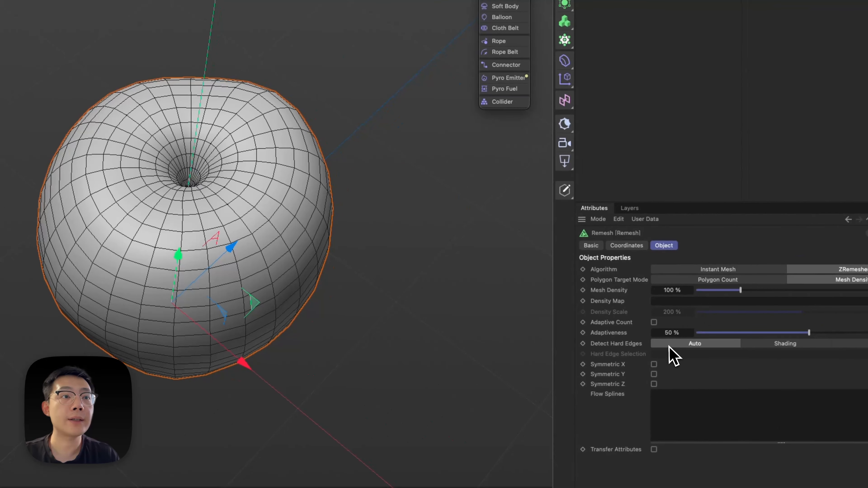
{"action": "left_click", "coordinate": [671, 290]}
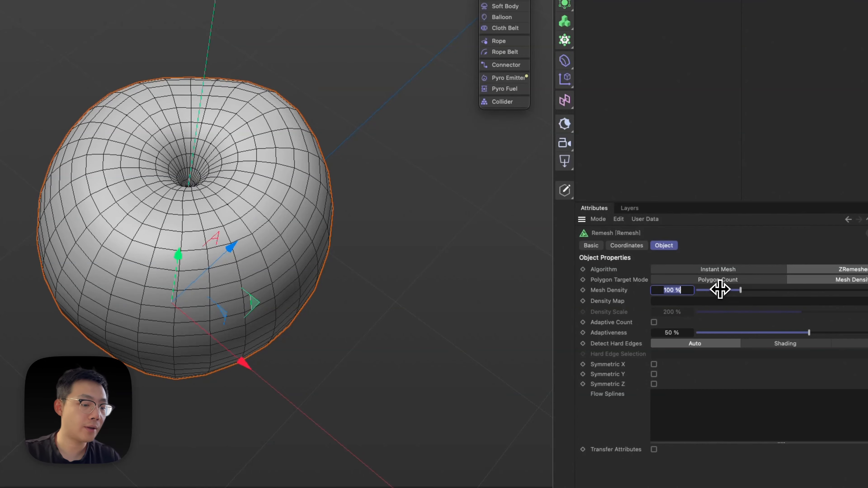
{"action": "type", "text": "80"}
{"action": "key", "text": "Return"}
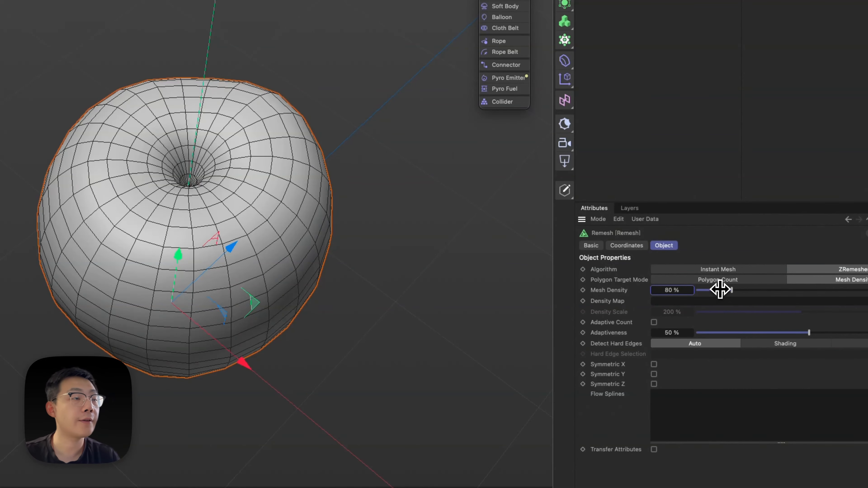
{"action": "scroll", "coordinate": [349, 248], "scroll_direction": "up", "scroll_amount": 8}
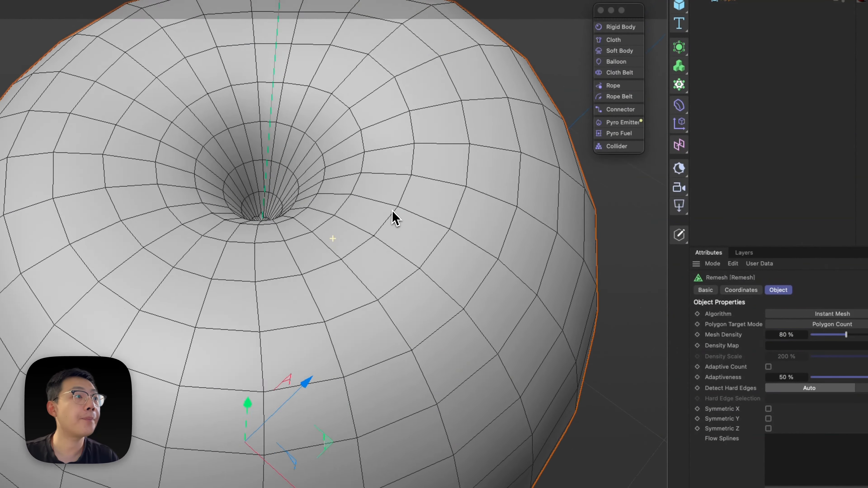
{"action": "scroll", "coordinate": [318, 234], "scroll_direction": "down", "scroll_amount": 8}
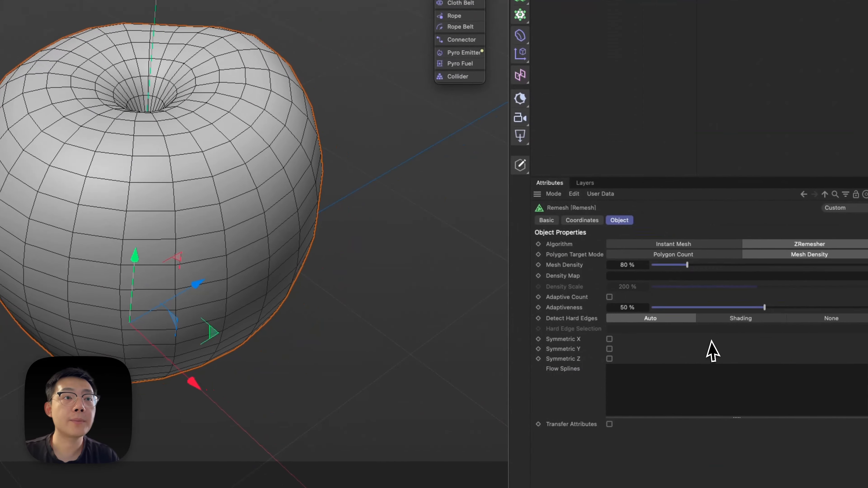
{"action": "left_click", "coordinate": [786, 335]}
{"action": "type", "text": "60"}
{"action": "key", "text": "Return"}
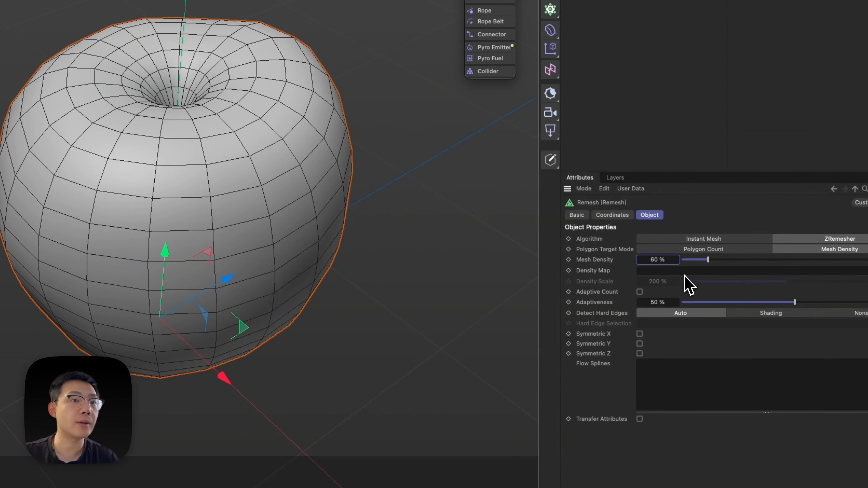
Set the Remesh's Mesh Density to 100 % and its Detect Hard Edges option to Shading.
{"action": "left_click", "coordinate": [666, 261]}
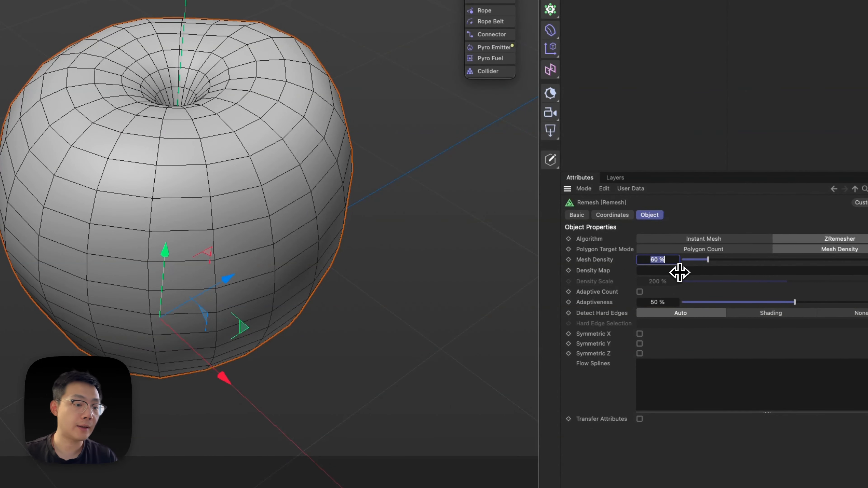
{"action": "type", "text": "100"}
{"action": "key", "text": "Return"}
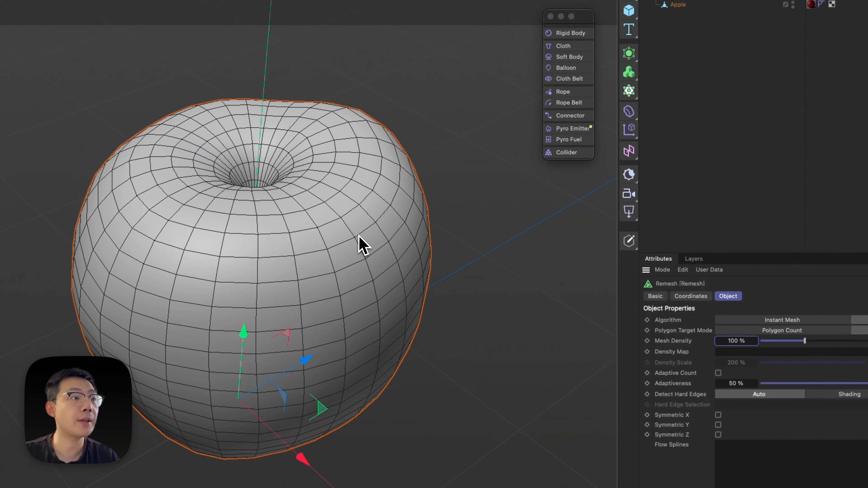
{"action": "left_click_drag", "start_coordinate": [286, 253], "coordinate": [277, 270], "text": "alt"}
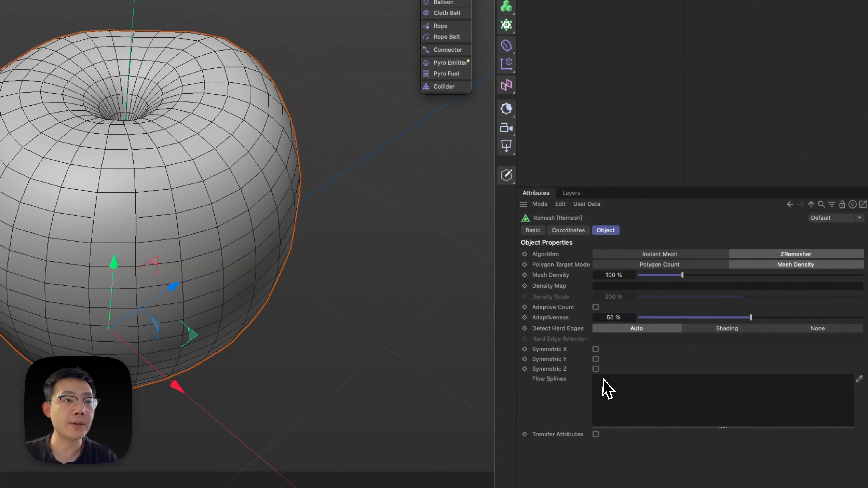
{"action": "left_click", "coordinate": [729, 329]}
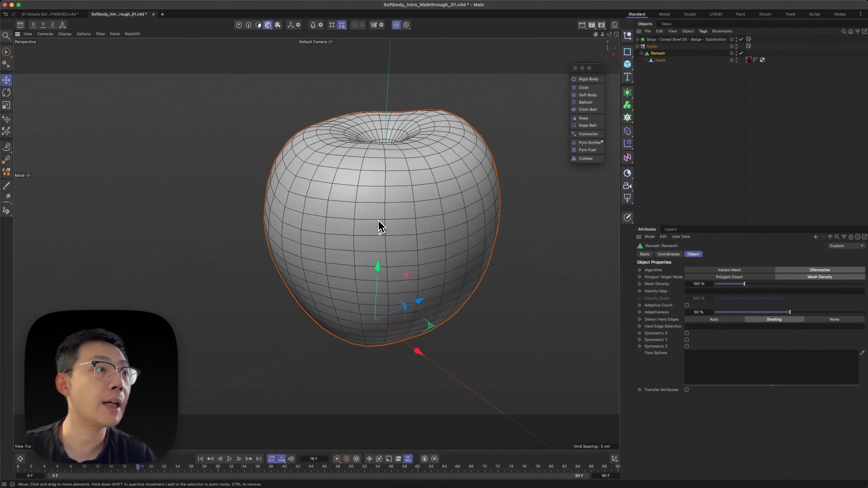
Convert the Remesh to an editable mesh and remove its null, keeping Apple_remesh under the Apple null.
{"action": "left_click_drag", "start_coordinate": [378, 221], "coordinate": [376, 220], "text": "alt"}
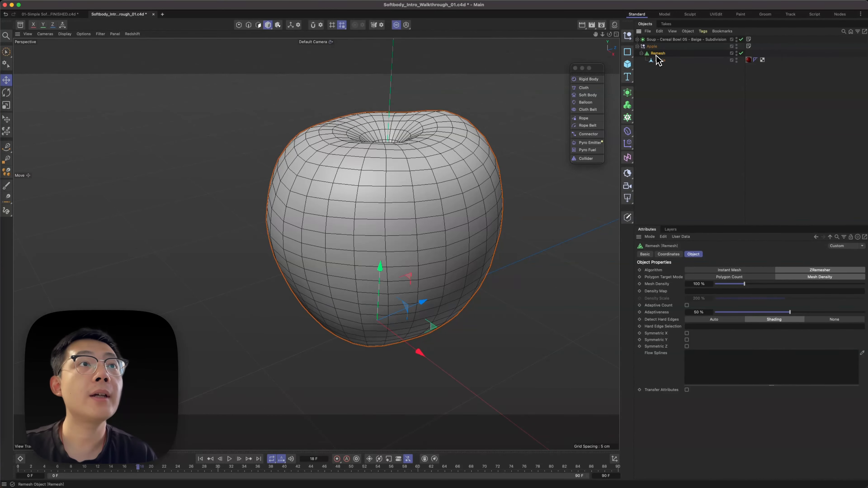
{"action": "key", "text": "c"}
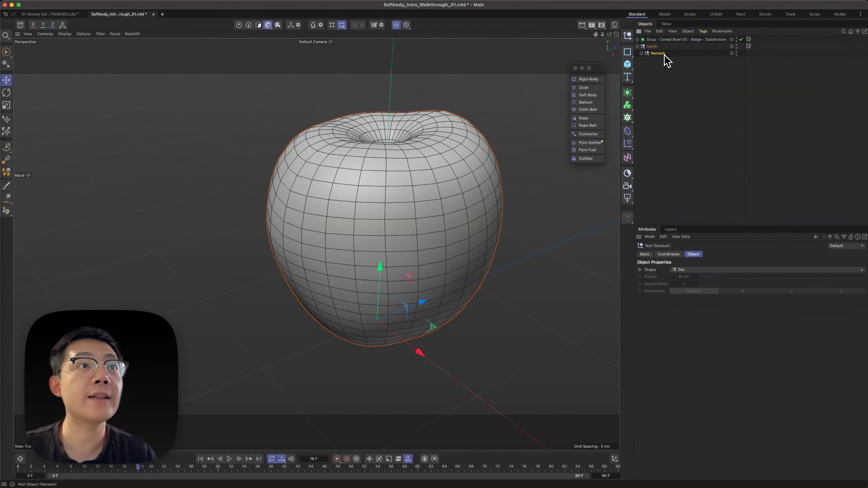
{"action": "key", "text": "BackSpace"}
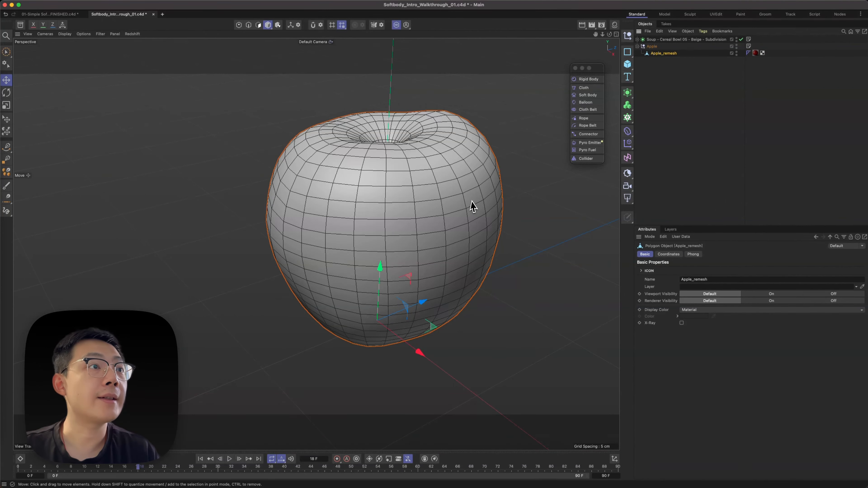
Turn off Viewport Solo to show the cereal bowl together with the apple.
{"action": "right_click_drag", "start_coordinate": [471, 208], "coordinate": [406, 195], "text": "alt"}
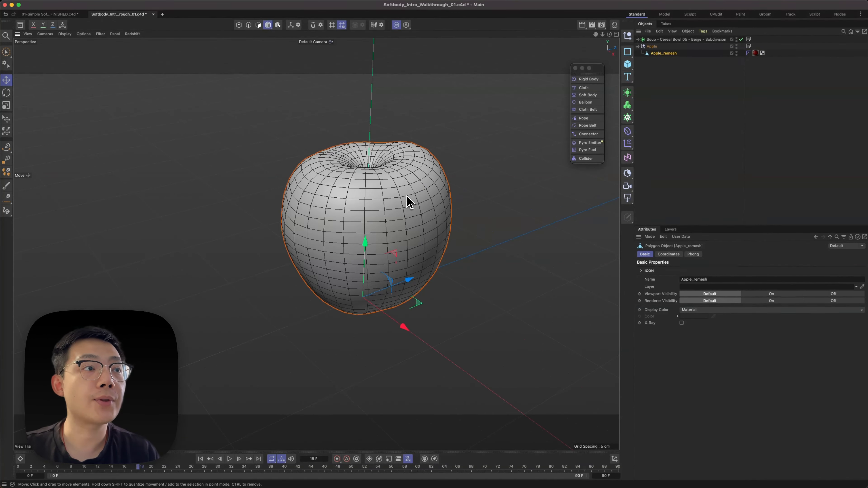
{"action": "left_click", "coordinate": [696, 95]}
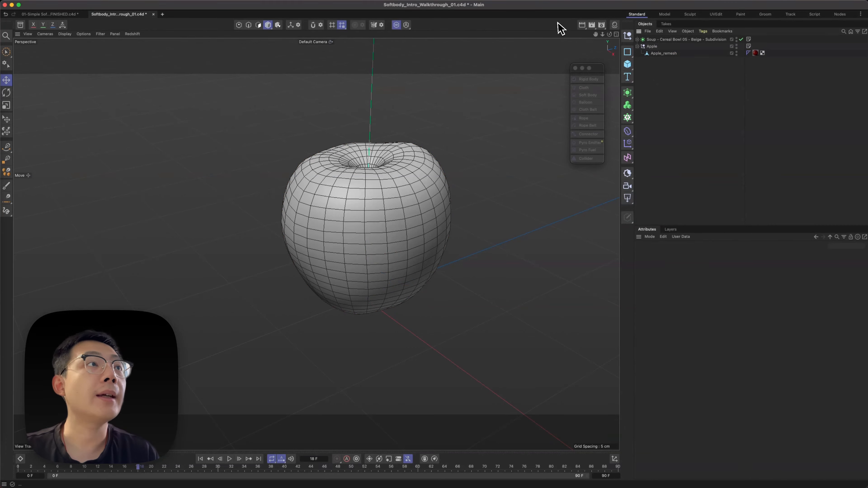
{"action": "left_click", "coordinate": [397, 25]}
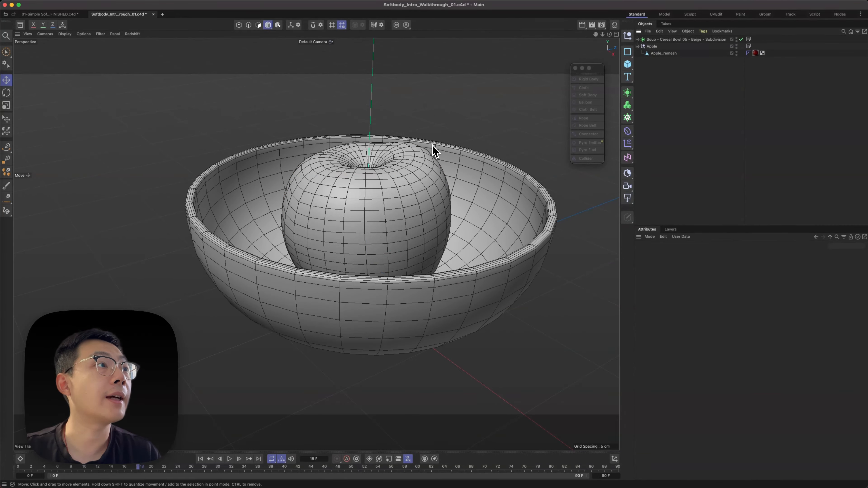
{"action": "left_click_drag", "start_coordinate": [416, 212], "coordinate": [344, 222], "text": "alt"}
Add a Collider simulation tag to the Soup - Cereal Bowl 05 - Beige - Subdivision object.
{"action": "left_click", "coordinate": [355, 259]}
{"action": "left_click", "coordinate": [452, 264]}
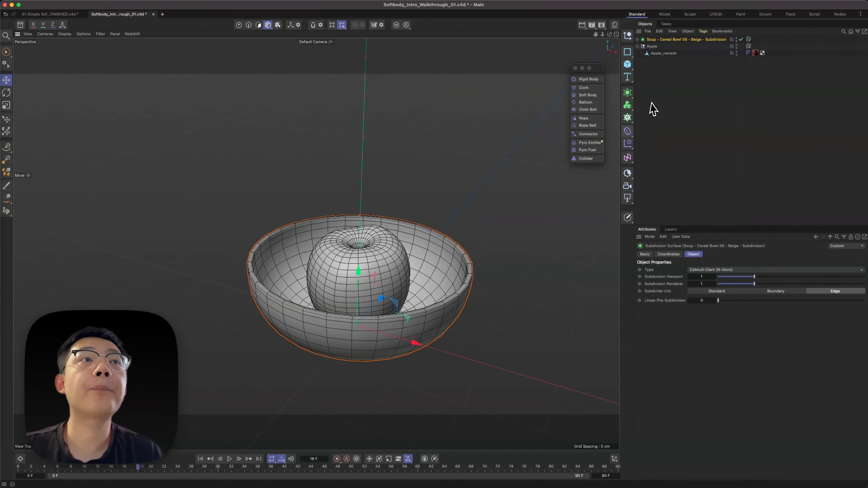
{"action": "right_click", "coordinate": [672, 48]}
{"action": "mouse_move", "coordinate": [731, 147]}
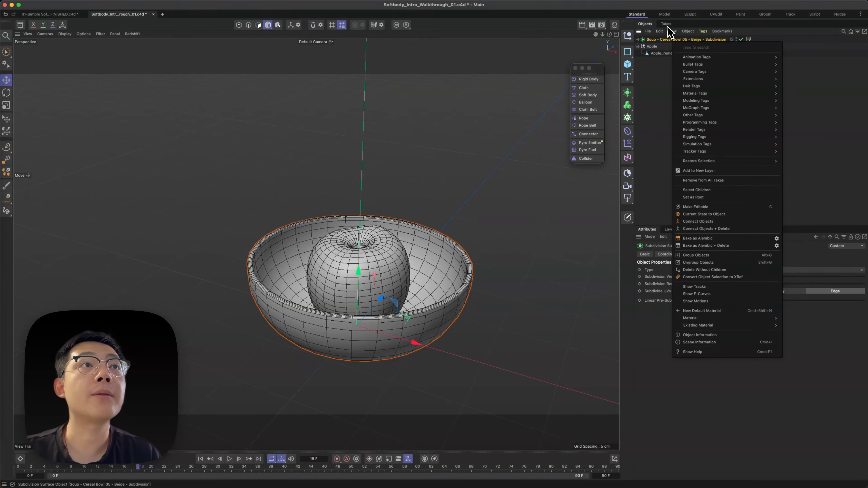
{"action": "mouse_move", "coordinate": [708, 67]}
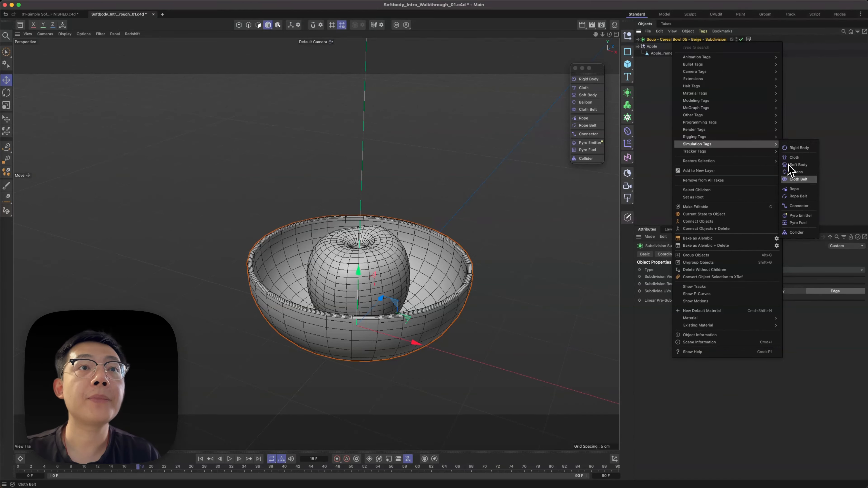
{"action": "left_click", "coordinate": [796, 232]}
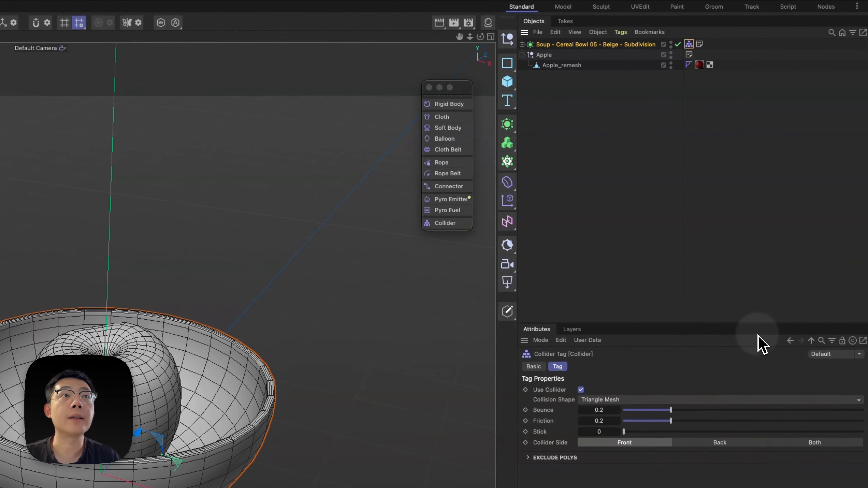
Add a Soft Body tag to Apple_remesh, and ungroup it from the Apple null and delete that null.
{"action": "right_click", "coordinate": [545, 67]}
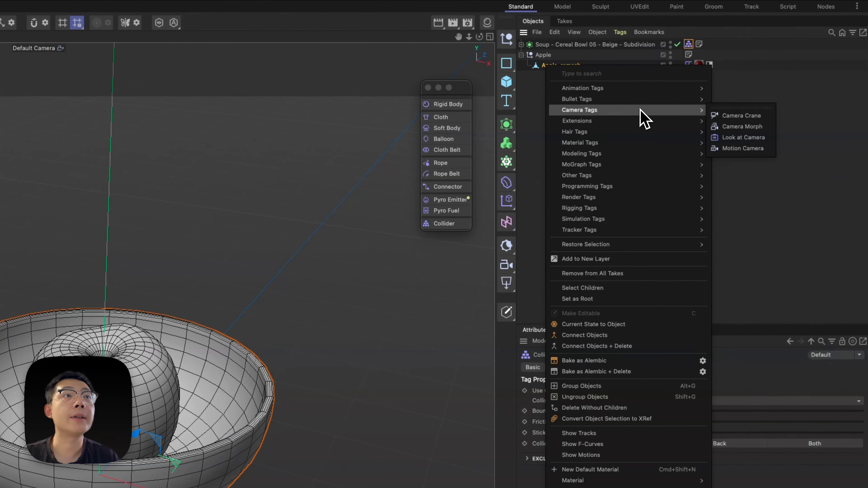
{"action": "left_click", "coordinate": [739, 229]}
{"action": "left_click", "coordinate": [544, 58]}
{"action": "key", "text": "shift+g"}
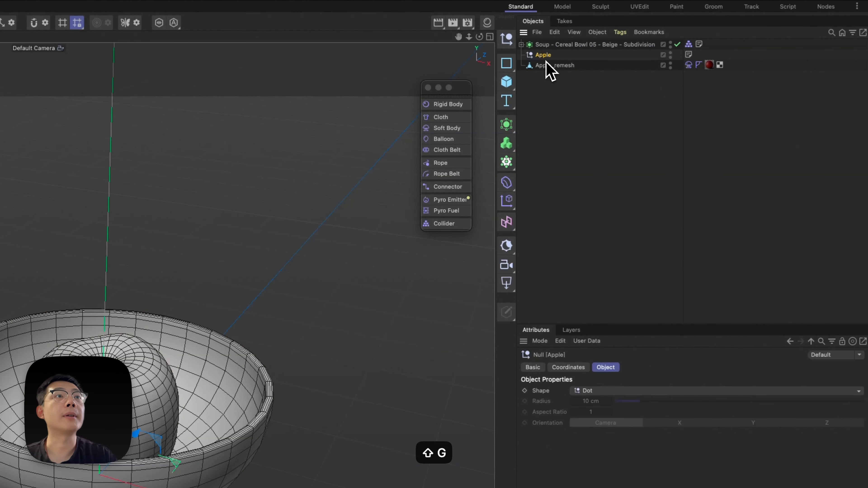
{"action": "key", "text": "BackSpace"}
{"action": "left_click", "coordinate": [555, 58]}
{"action": "scroll", "coordinate": [308, 421], "scroll_direction": "down", "scroll_amount": 5}
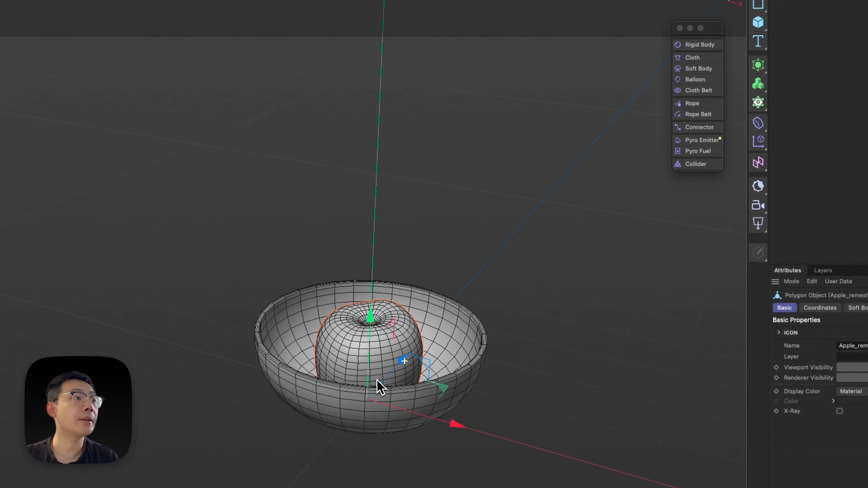
{"action": "middle_click_drag", "start_coordinate": [319, 374], "coordinate": [323, 386], "text": "alt"}
{"action": "left_click_drag", "start_coordinate": [309, 370], "coordinate": [316, 206]}
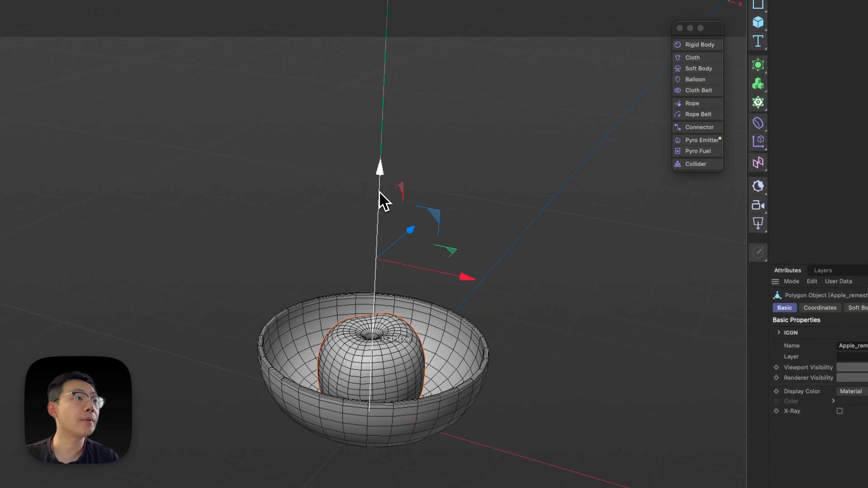
{"action": "left_click_drag", "start_coordinate": [380, 192], "coordinate": [388, 193]}
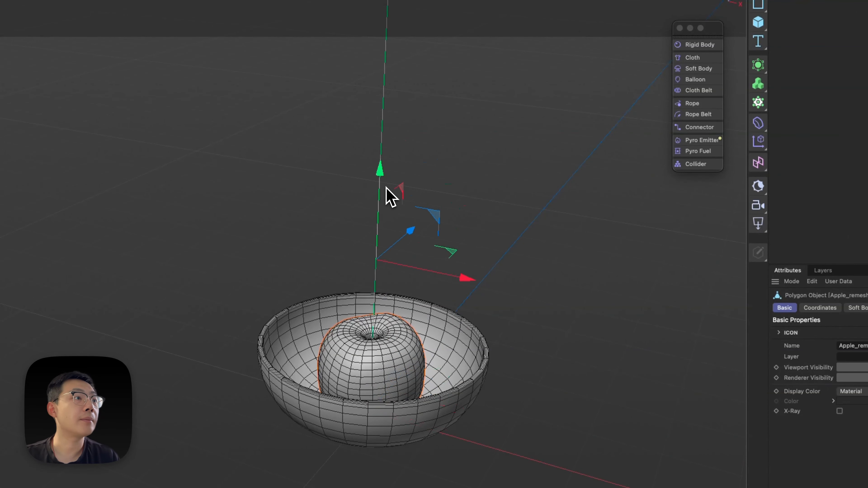
{"action": "key", "text": "super+z"}
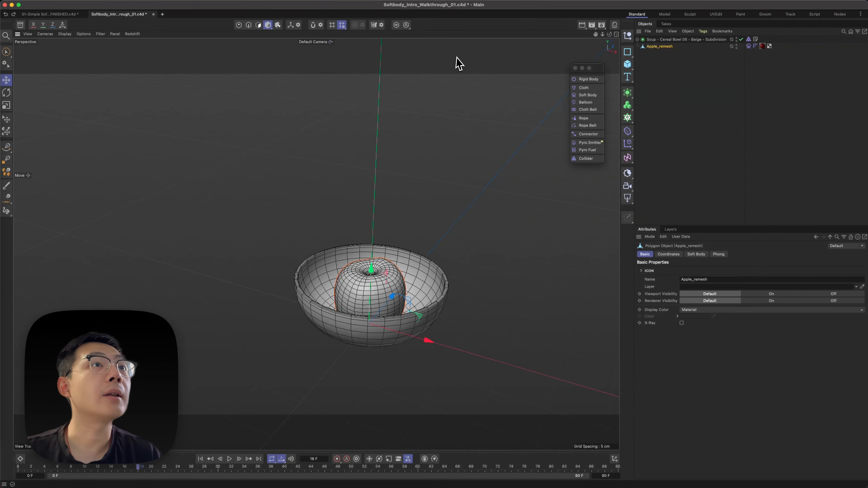
Remove the Soft Body tag from Apple_remesh, raise the apple above the bowl, and give it a new Soft Body tag.
{"action": "left_click", "coordinate": [748, 47]}
{"action": "key", "text": "Delete"}
{"action": "right_click", "coordinate": [657, 48]}
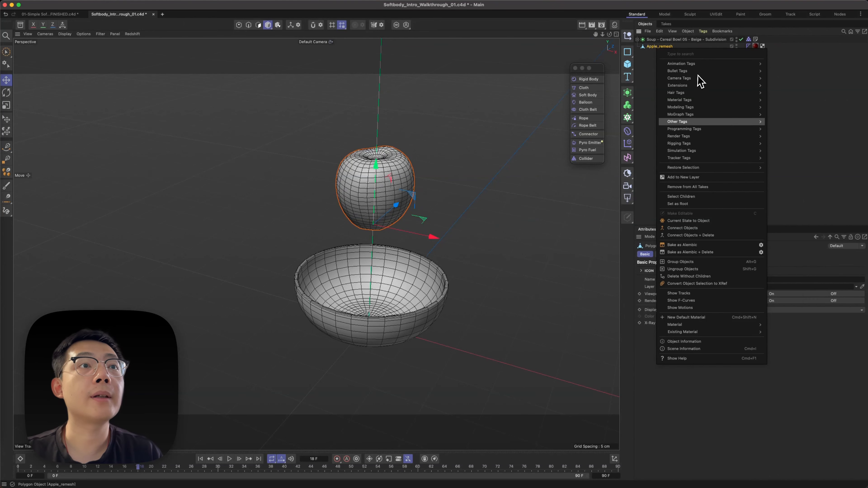
{"action": "mouse_move", "coordinate": [705, 151]}
{"action": "left_click", "coordinate": [784, 172]}
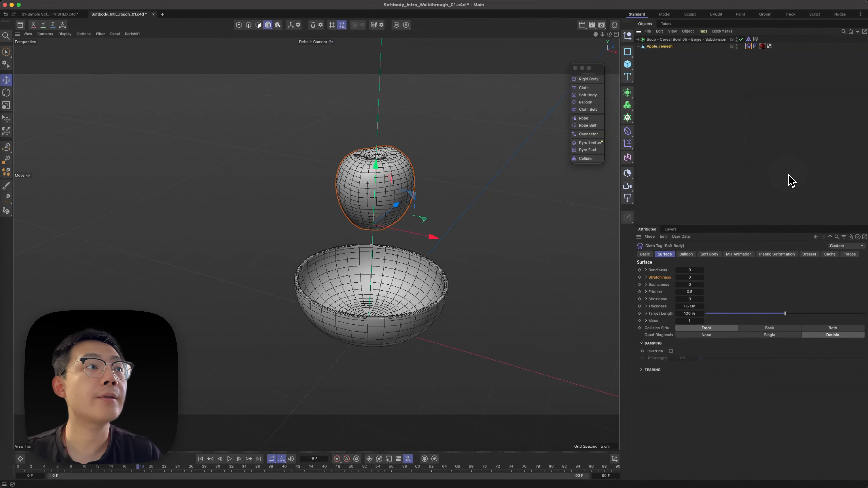
{"action": "left_click", "coordinate": [728, 123]}
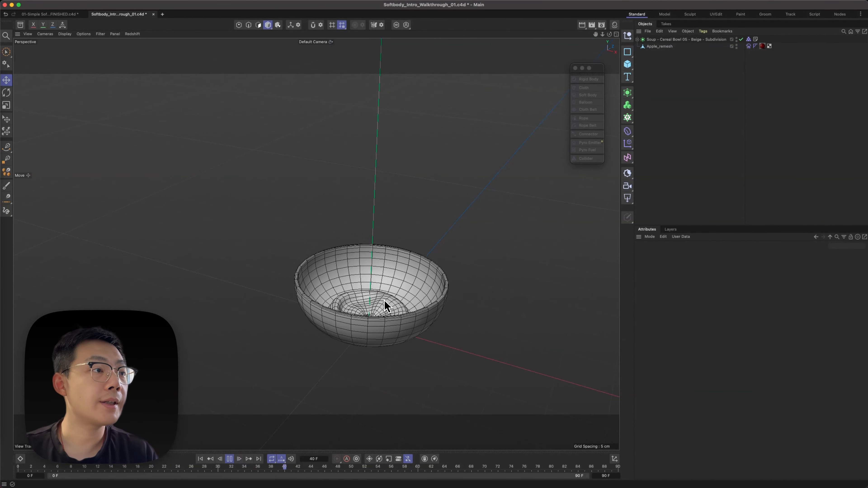
Examine the soft apple inside the bowl during simulation playback, and return the stopped animation to the first frame.
{"action": "left_click_drag", "start_coordinate": [385, 300], "coordinate": [372, 335], "text": "alt"}
{"action": "right_click_drag", "start_coordinate": [372, 334], "coordinate": [400, 307], "text": "alt"}
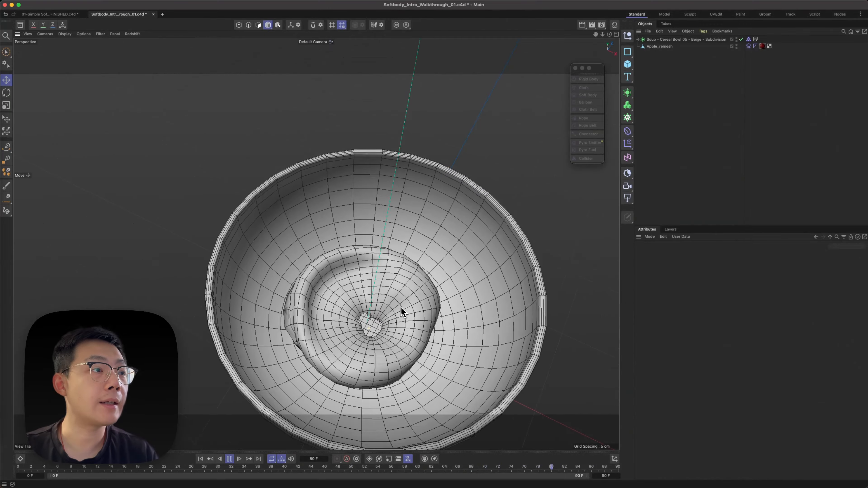
{"action": "left_click_drag", "start_coordinate": [372, 292], "coordinate": [368, 271], "text": "alt"}
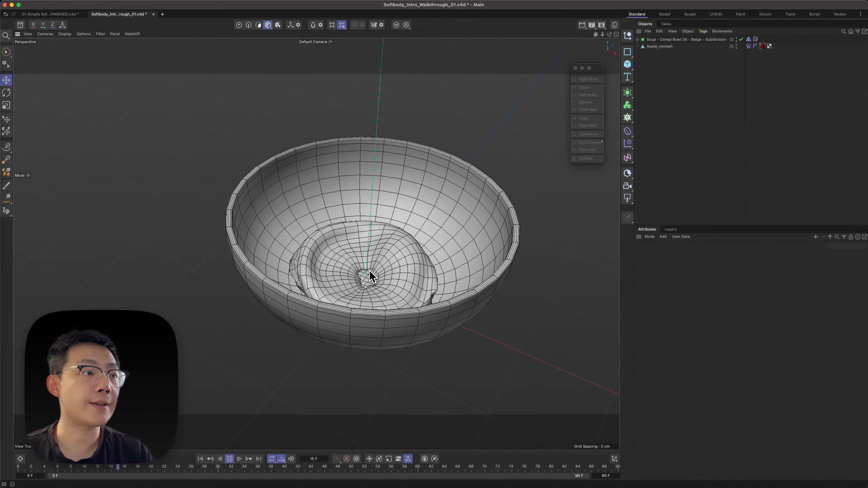
{"action": "scroll", "coordinate": [353, 265], "scroll_direction": "down", "scroll_amount": 5}
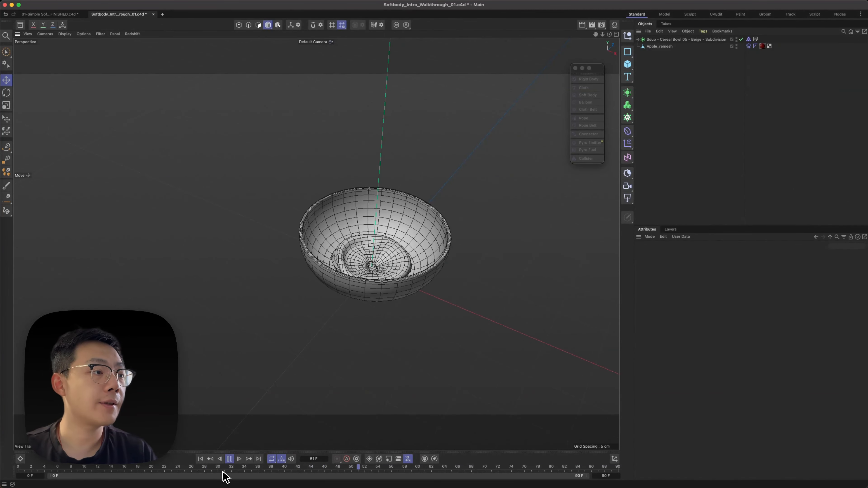
{"action": "left_click", "coordinate": [229, 459]}
{"action": "left_click", "coordinate": [200, 459]}
{"action": "scroll", "coordinate": [380, 343], "scroll_direction": "up", "scroll_amount": 4}
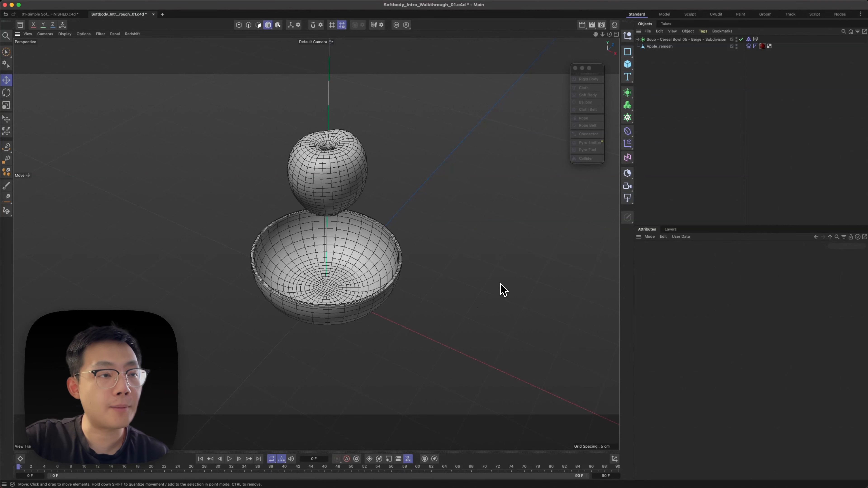
Set the Scene Scale to 1 cm in the project's simulation scene settings.
{"action": "key", "text": "super+d"}
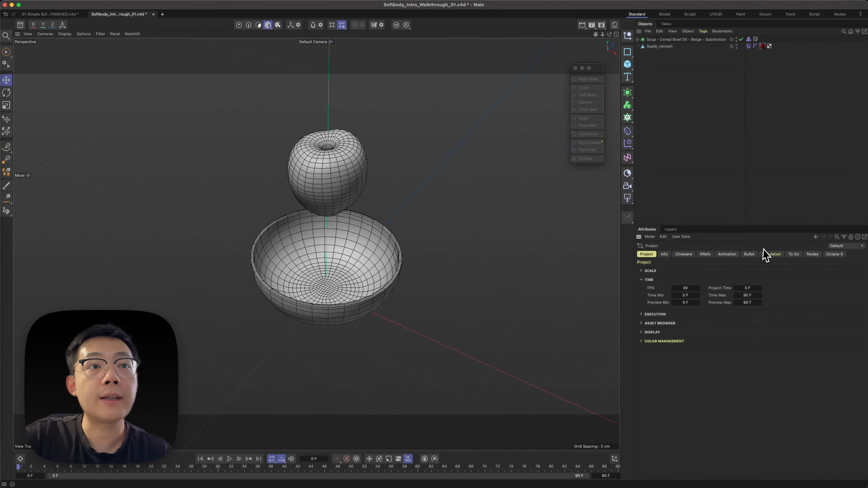
{"action": "left_click", "coordinate": [771, 254]}
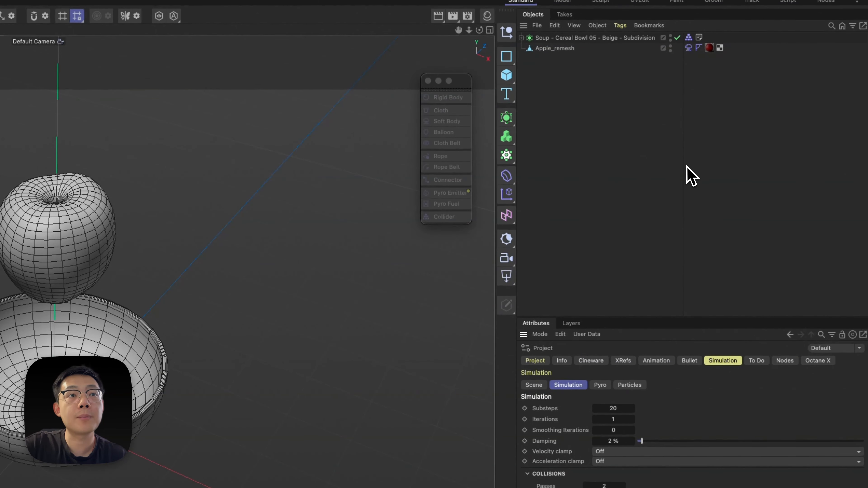
{"action": "left_click", "coordinate": [689, 361]}
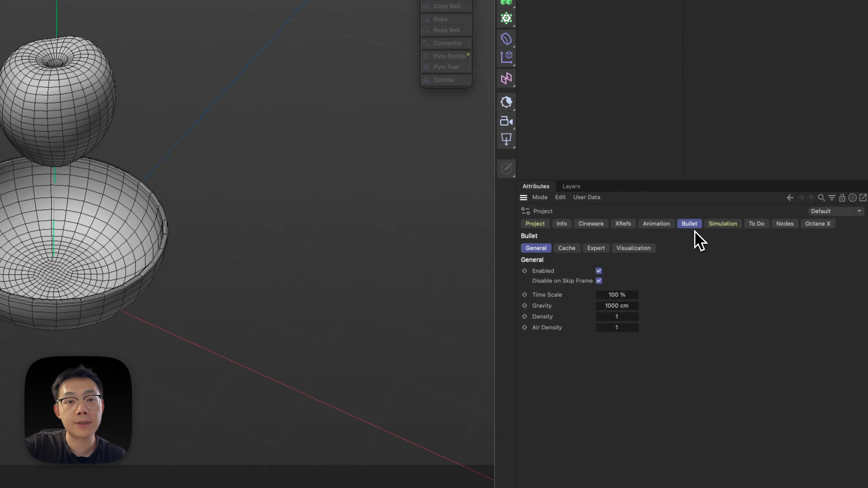
{"action": "left_click", "coordinate": [725, 225]}
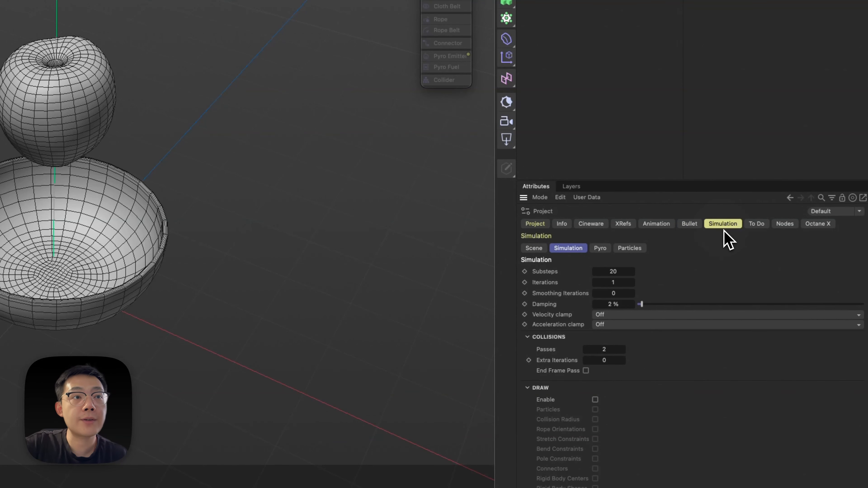
{"action": "left_click", "coordinate": [532, 249]}
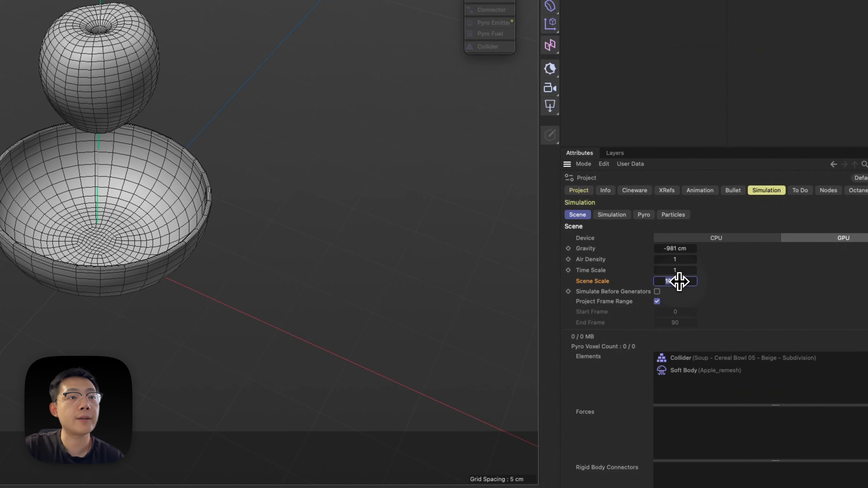
{"action": "left_click", "coordinate": [710, 314]}
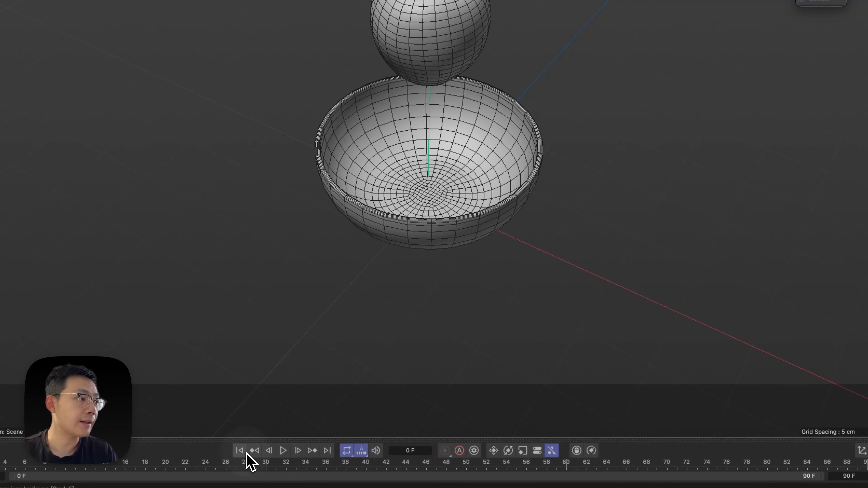
Play the simulation with the changed Scene Scale, inspect the apple in the bowl up close, and rewind to frame 0.
{"action": "left_click", "coordinate": [283, 451]}
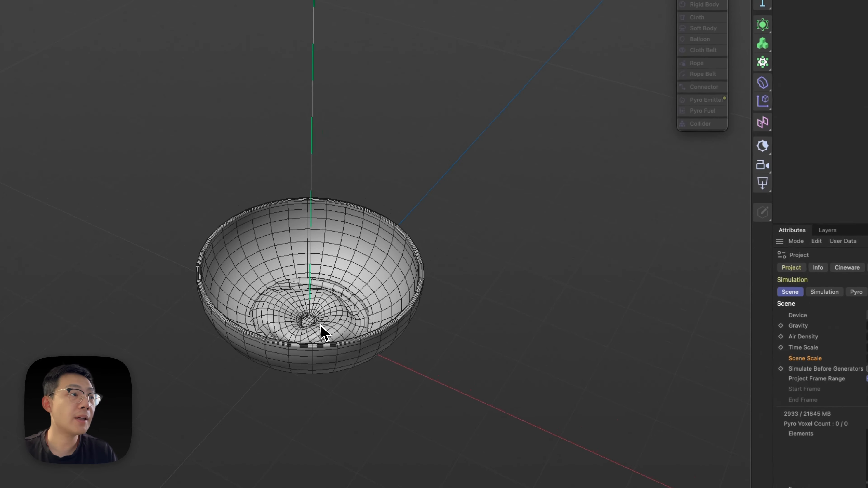
{"action": "mouse_move", "coordinate": [323, 329]}
{"action": "left_mouse_down", "text": "alt"}
{"action": "mouse_move", "coordinate": [329, 182]}
{"action": "mouse_move", "coordinate": [326, 319]}
{"action": "left_mouse_up", "text": "alt"}
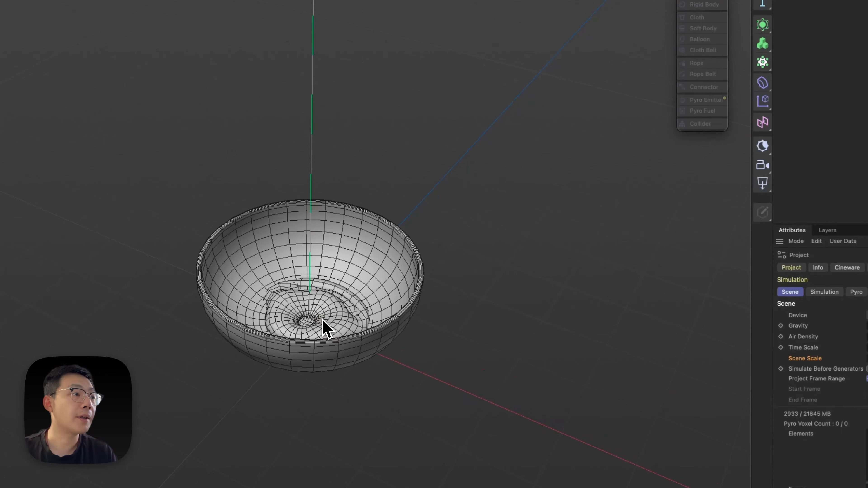
{"action": "scroll", "coordinate": [309, 332], "scroll_direction": "up", "scroll_amount": 5}
{"action": "left_click", "coordinate": [524, 269]}
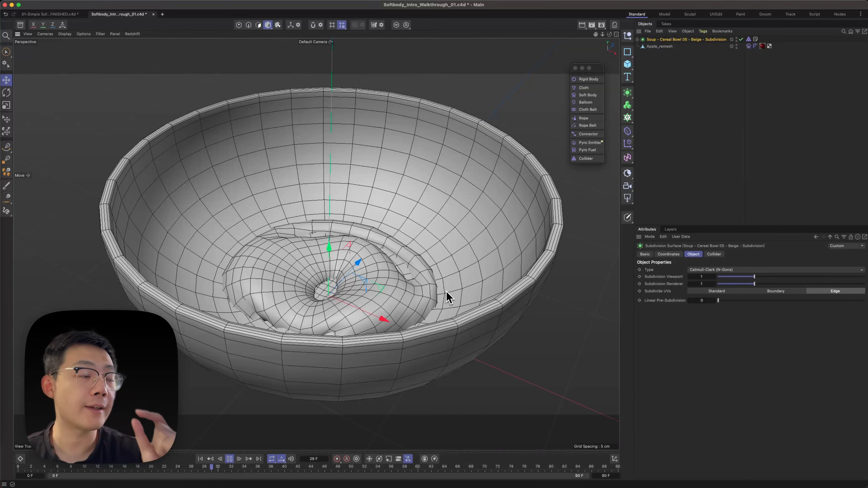
{"action": "left_click", "coordinate": [229, 459]}
{"action": "left_click", "coordinate": [200, 458]}
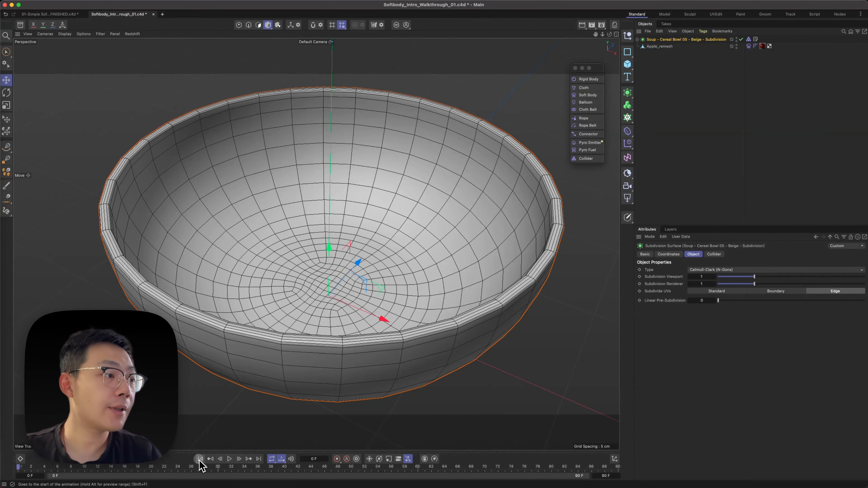
Group the cereal bowl and Apple_remesh under a Null and select that Null.
{"action": "scroll", "coordinate": [449, 153], "scroll_direction": "down", "scroll_amount": 10}
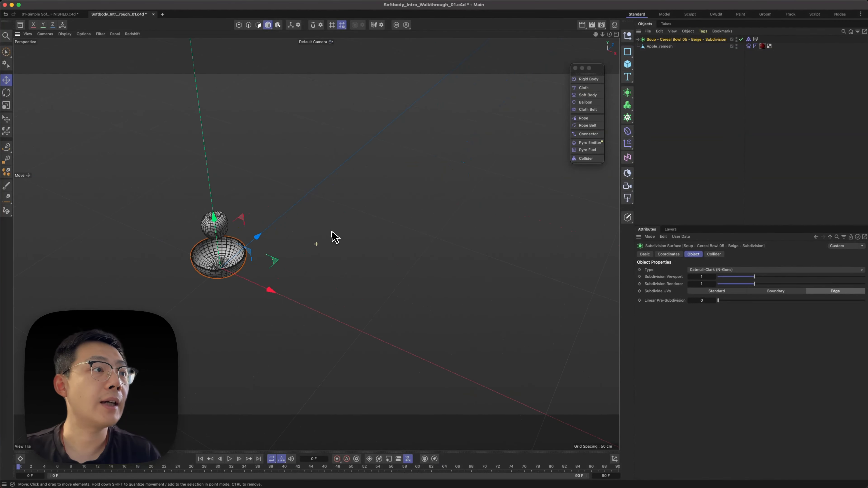
{"action": "left_click", "coordinate": [627, 36]}
{"action": "left_click_drag", "start_coordinate": [653, 66], "coordinate": [650, 42]}
{"action": "left_click", "coordinate": [651, 42]}
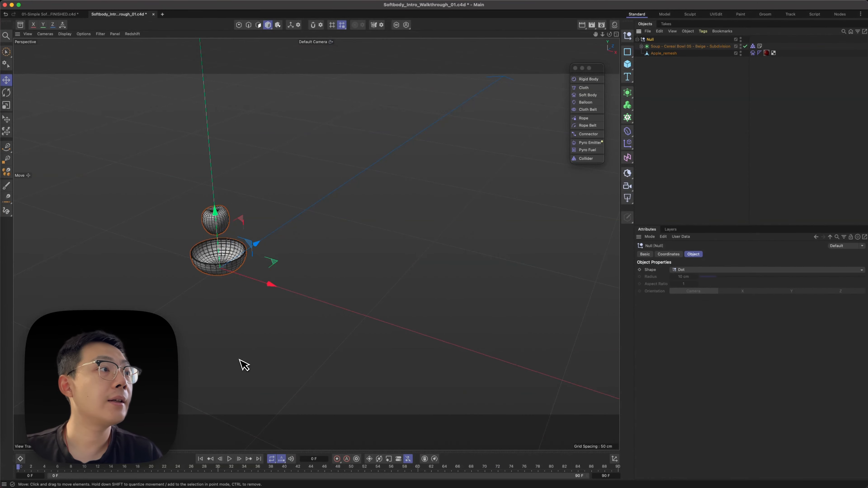
Scale the Null up uniformly to enlarge the bowl and apple many times, and frame the whole scene.
{"action": "key", "text": "t"}
{"action": "left_click_drag", "start_coordinate": [186, 334], "coordinate": [585, 245]}
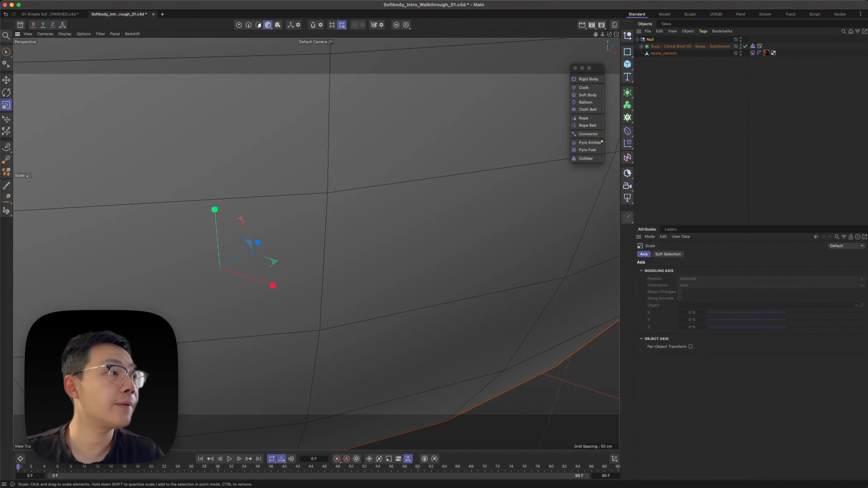
{"action": "left_click", "coordinate": [349, 265]}
{"action": "key", "text": "h"}
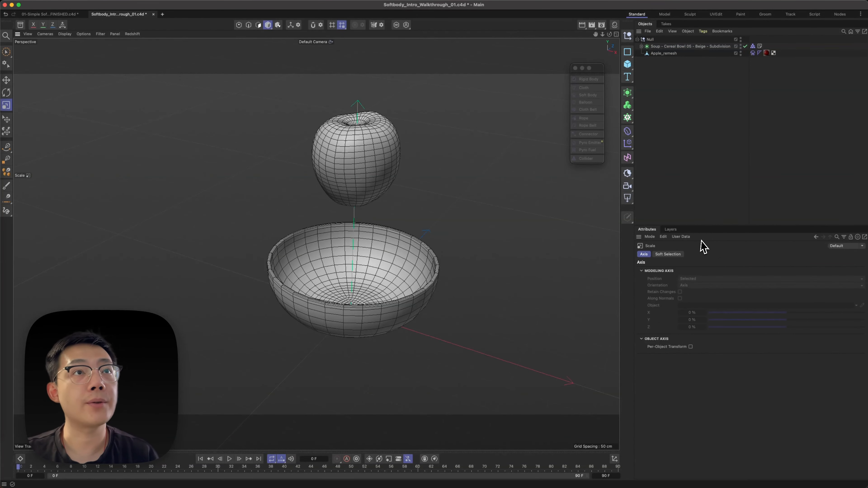
Refresh the Soft Body connections in Apple_remesh's Soft Body tag and play the simulation.
{"action": "left_click", "coordinate": [752, 53]}
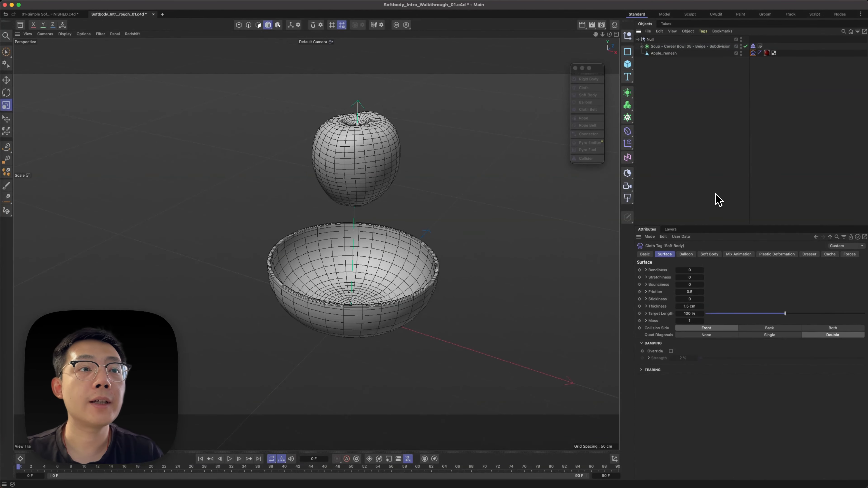
{"action": "left_click", "coordinate": [710, 254]}
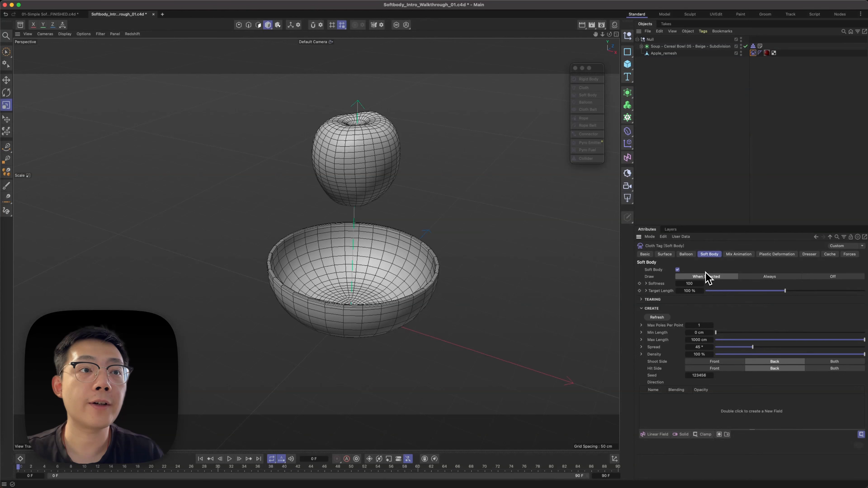
{"action": "left_click", "coordinate": [657, 318]}
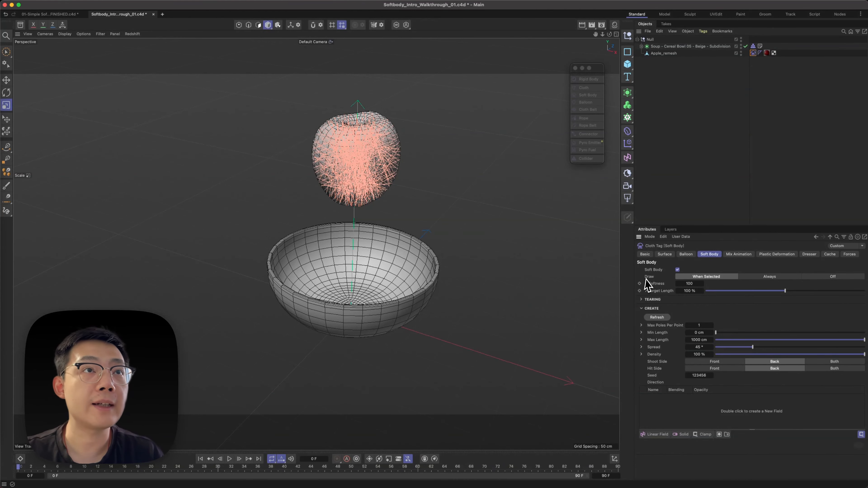
{"action": "left_click", "coordinate": [804, 74]}
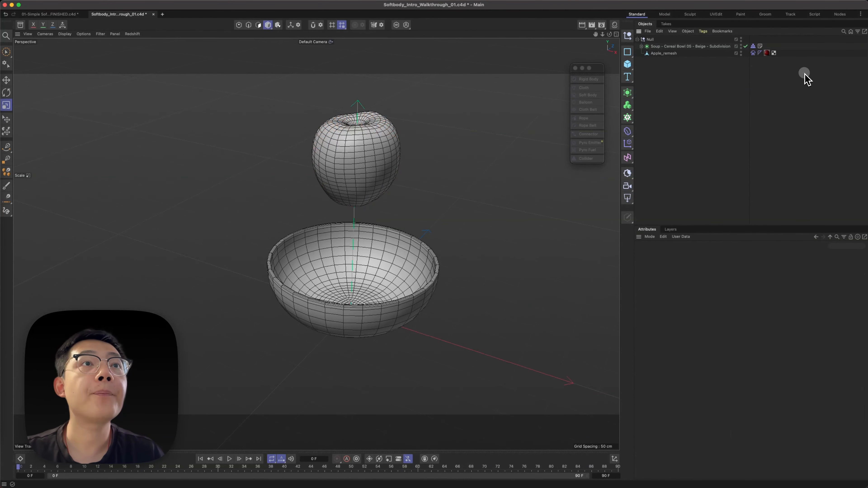
{"action": "left_click", "coordinate": [229, 461]}
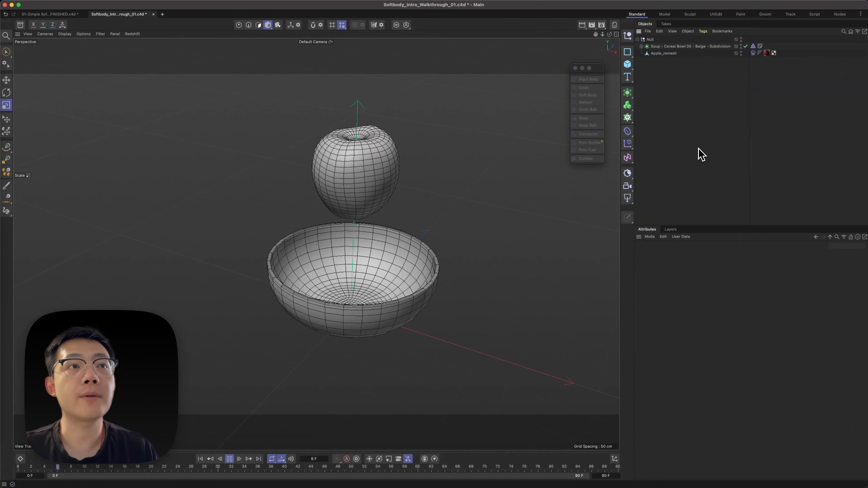
Set Gravity to 0 cm in the project's simulation scene settings.
{"action": "key", "text": "super+d"}
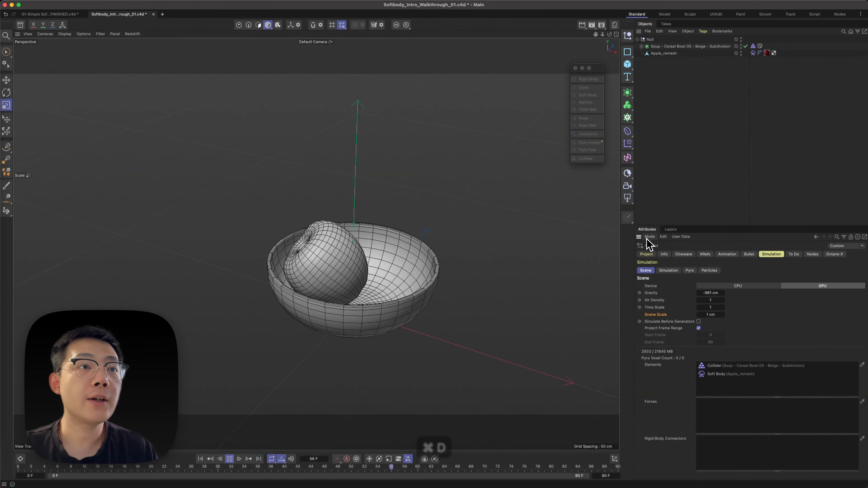
{"action": "left_click", "coordinate": [649, 237]}
{"action": "left_click", "coordinate": [657, 263]}
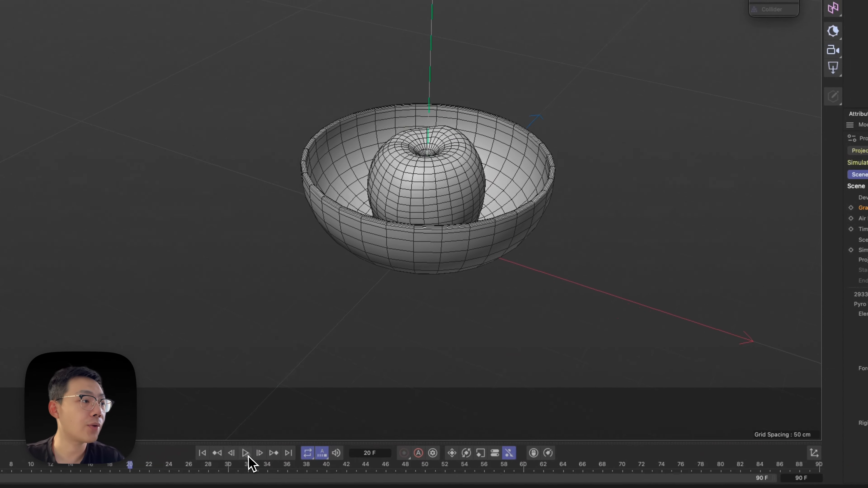
Replay the simulation from the first frame and examine the apple's behaviour without gravity.
{"action": "left_click", "coordinate": [229, 459]}
{"action": "left_click", "coordinate": [201, 458]}
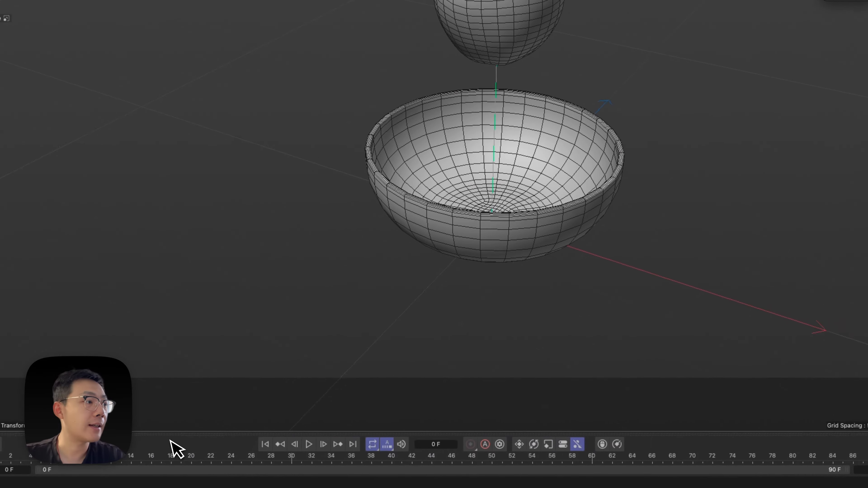
{"action": "left_click", "coordinate": [344, 446]}
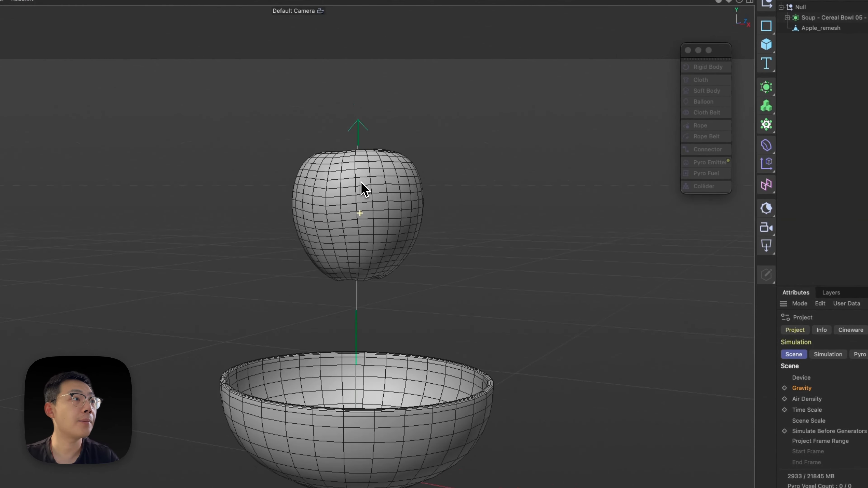
{"action": "scroll", "coordinate": [387, 202], "scroll_direction": "up", "scroll_amount": 5}
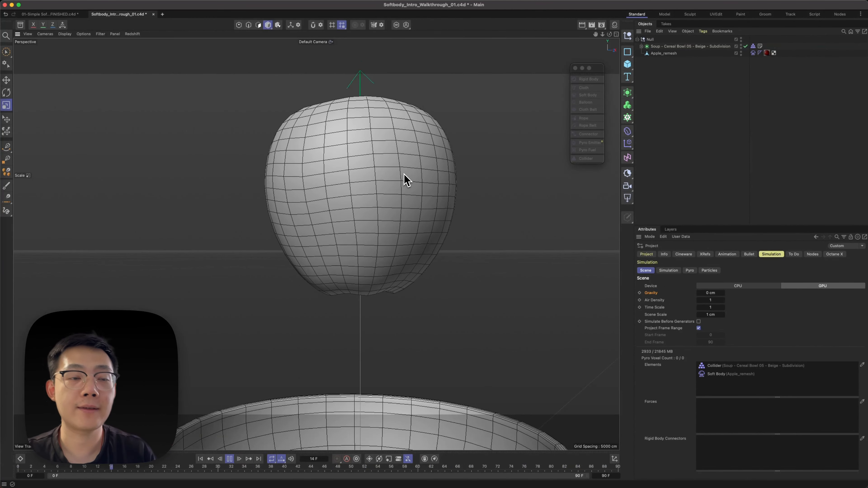
{"action": "scroll", "coordinate": [393, 196], "scroll_direction": "down", "scroll_amount": 5}
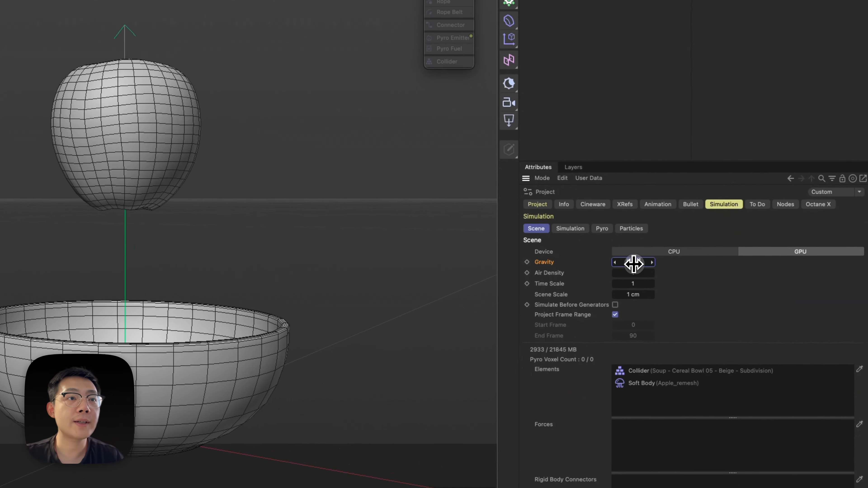
Try a scene Gravity of 980 cm, watch the simulation, and rewind to the first frame.
{"action": "left_click", "coordinate": [711, 294]}
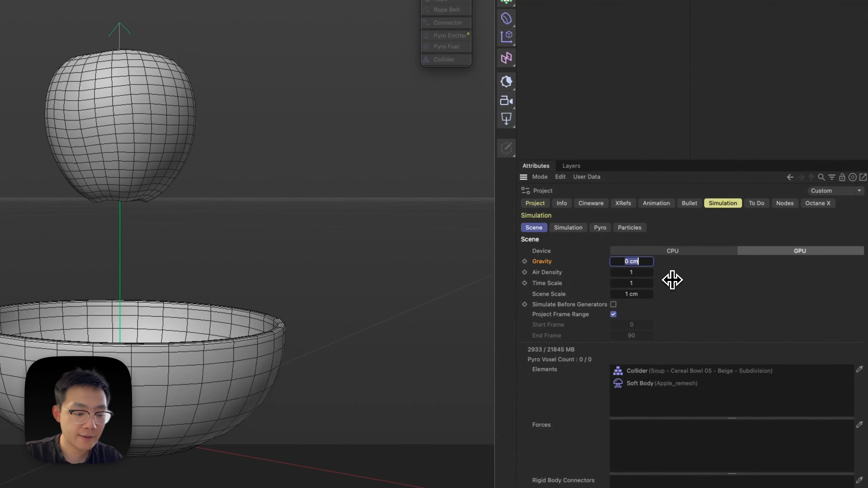
{"action": "type", "text": "980"}
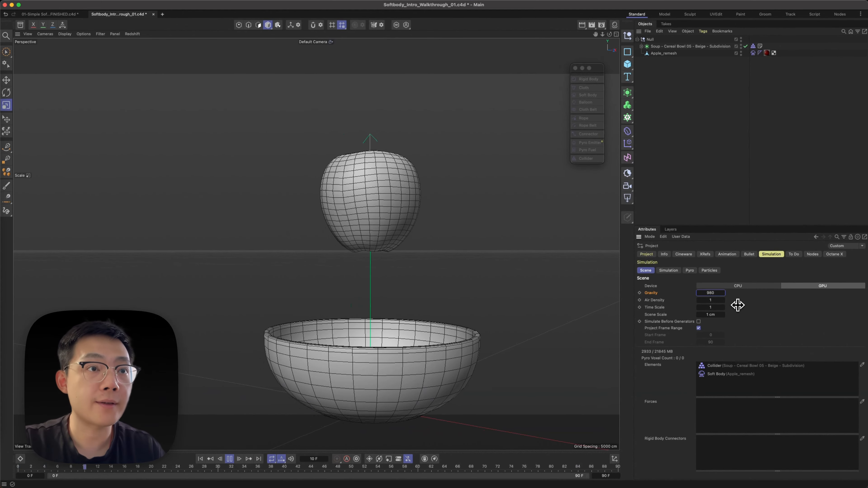
{"action": "key", "text": "Return"}
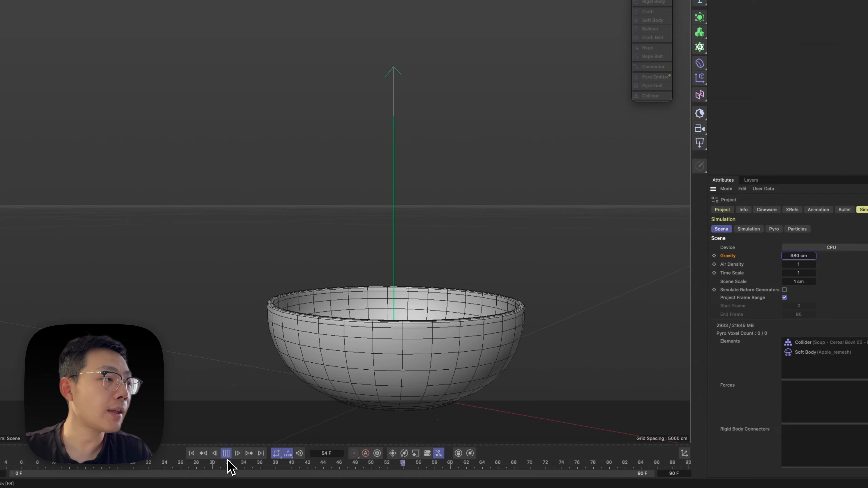
{"action": "left_click", "coordinate": [229, 460]}
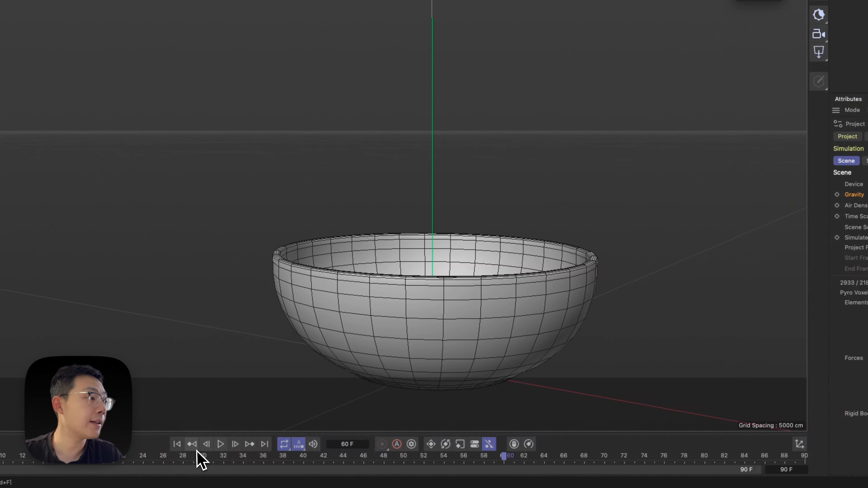
{"action": "left_click", "coordinate": [202, 461]}
Set the scene's Gravity to -980 cm and view the apple and bowl from slightly above.
{"action": "left_click", "coordinate": [649, 281]}
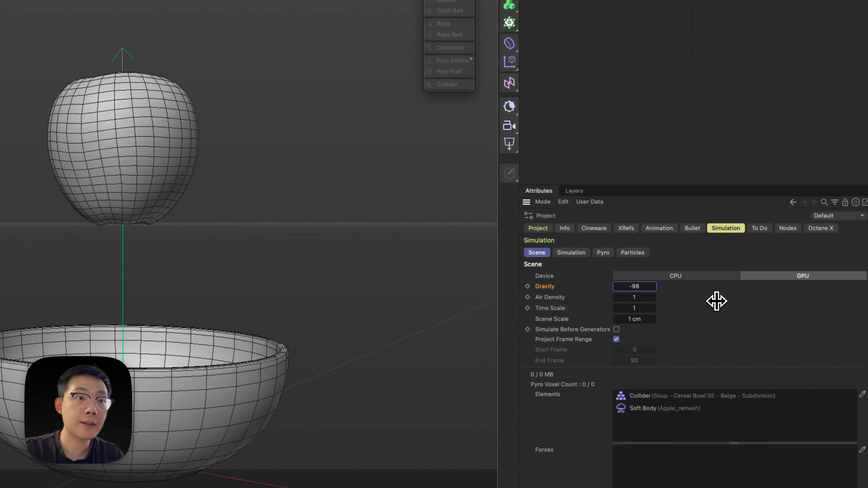
{"action": "right_click_drag", "start_coordinate": [375, 254], "coordinate": [346, 295], "text": "alt"}
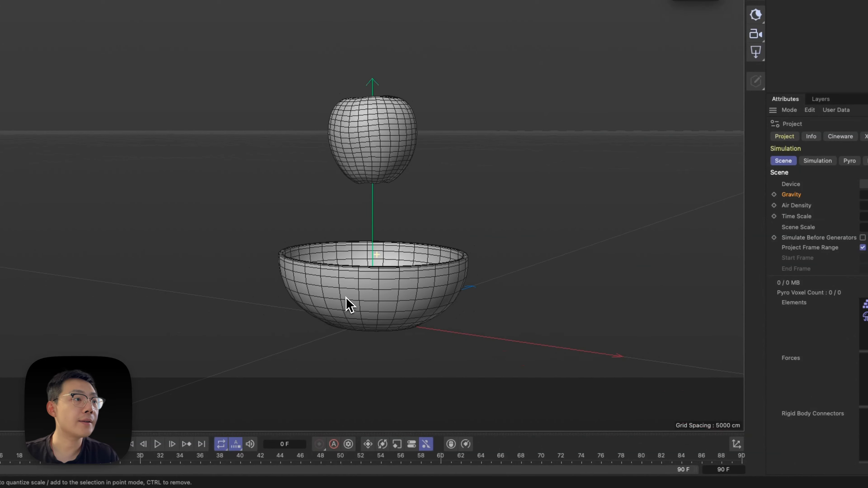
{"action": "middle_click_drag", "start_coordinate": [345, 292], "coordinate": [350, 229], "text": "alt"}
{"action": "left_click_drag", "start_coordinate": [362, 223], "coordinate": [378, 261], "text": "alt"}
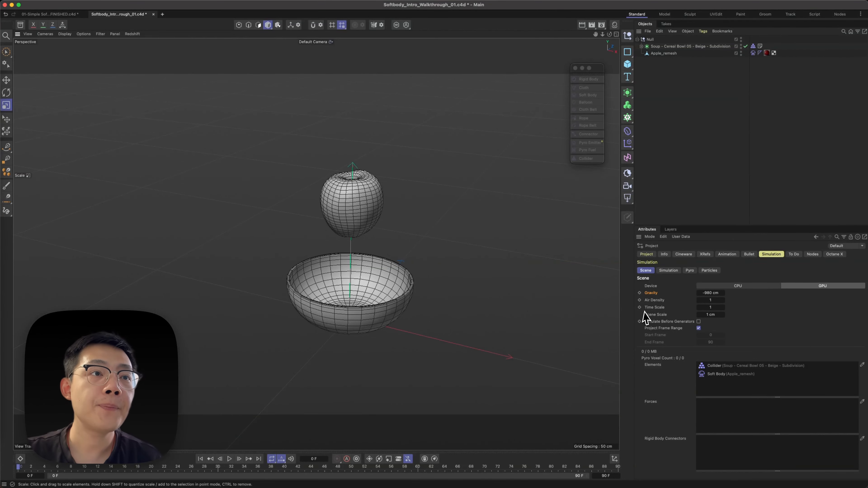
Compare the project's scene and solver simulation settings, ending on the solver's substeps, iterations and damping.
{"action": "left_click", "coordinate": [668, 270]}
{"action": "left_click", "coordinate": [644, 270]}
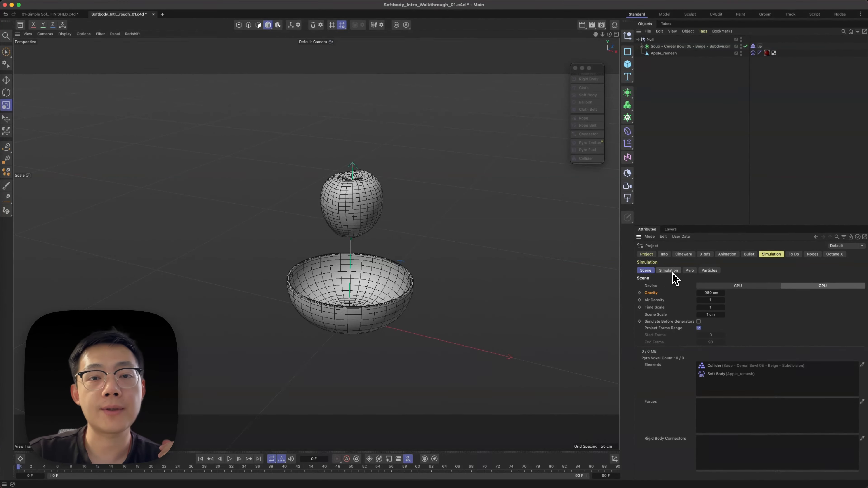
{"action": "left_click", "coordinate": [670, 271]}
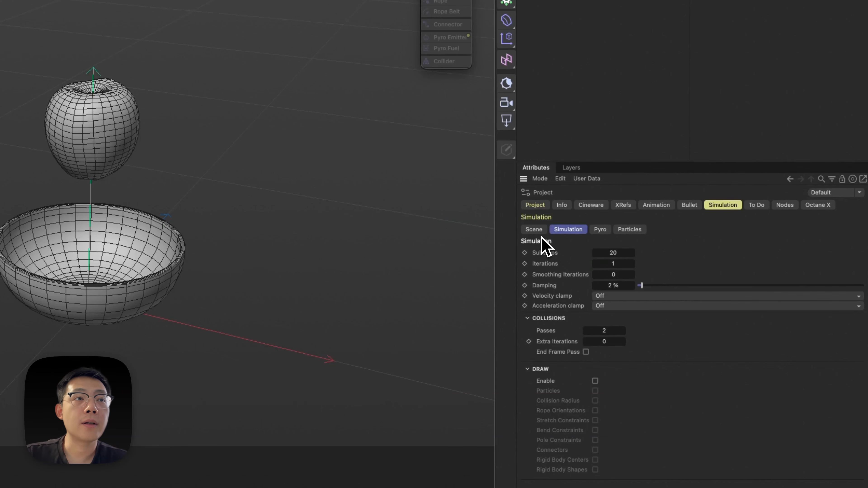
{"action": "left_click", "coordinate": [538, 230]}
{"action": "left_click", "coordinate": [567, 229]}
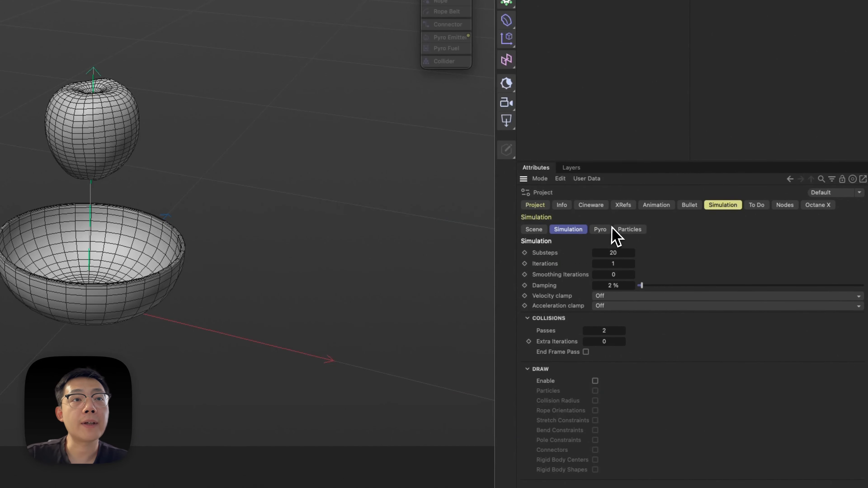
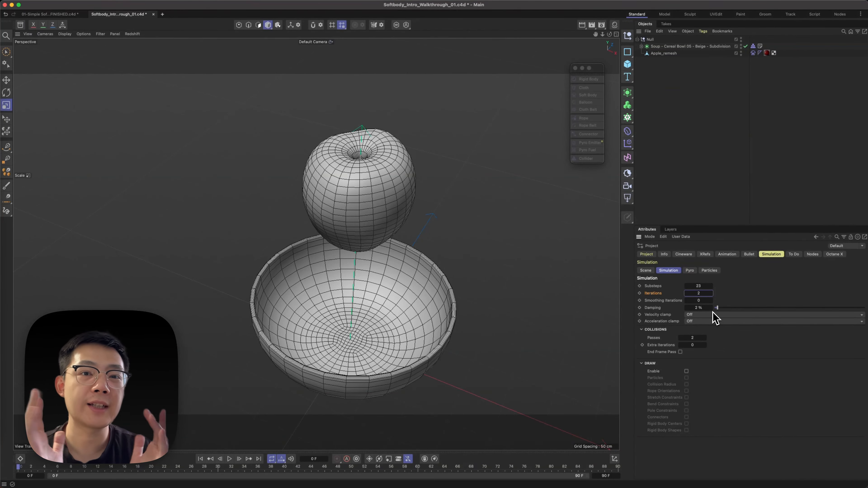
Try a different Damping, then set collision Passes to 3 and Extra Iterations to 1 with End Frame Pass enabled.
{"action": "left_click_drag", "start_coordinate": [725, 308], "coordinate": [768, 310]}
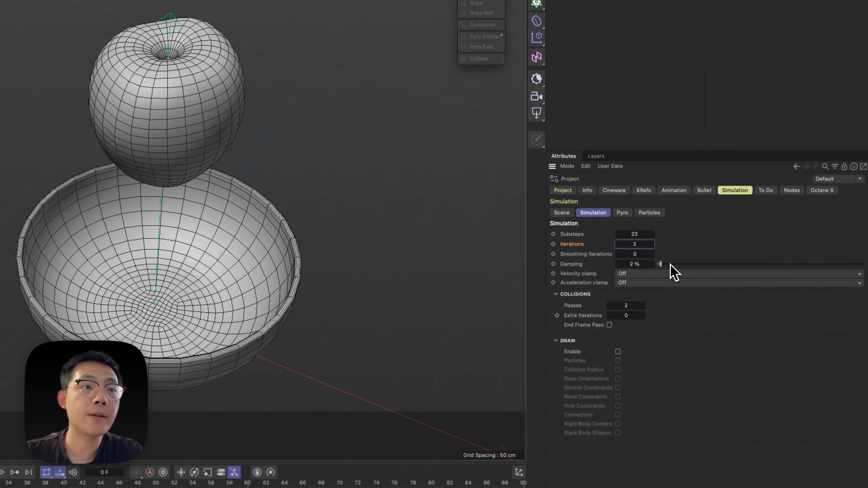
{"action": "left_click_drag", "start_coordinate": [719, 255], "coordinate": [665, 255]}
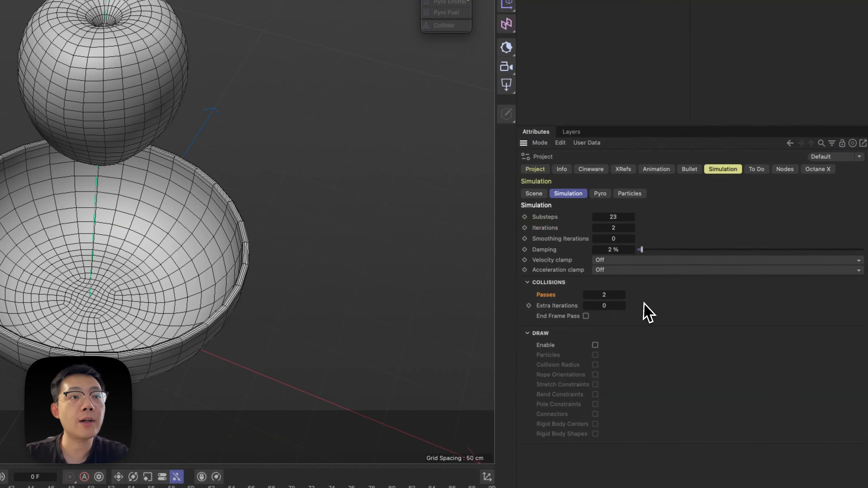
{"action": "left_click", "coordinate": [623, 294]}
{"action": "left_click", "coordinate": [624, 306]}
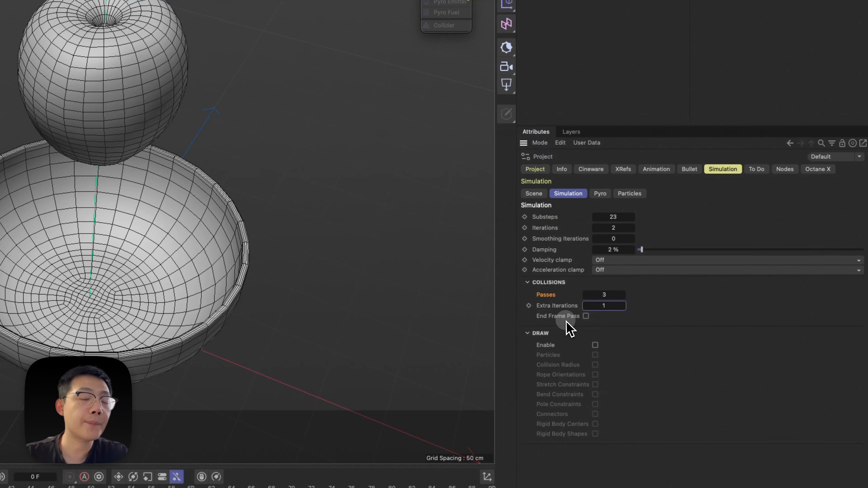
{"action": "left_click", "coordinate": [585, 316]}
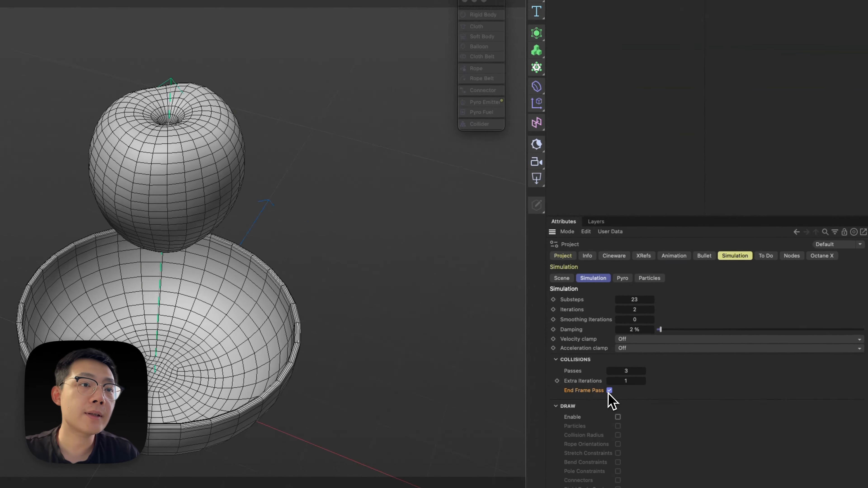
Disable End Frame Pass and set collision Passes to 2, Extra Iterations to 0, Substeps to 20 and Iterations to 1.
{"action": "left_click", "coordinate": [680, 352]}
{"action": "left_click", "coordinate": [681, 338]}
{"action": "type", "text": "2"}
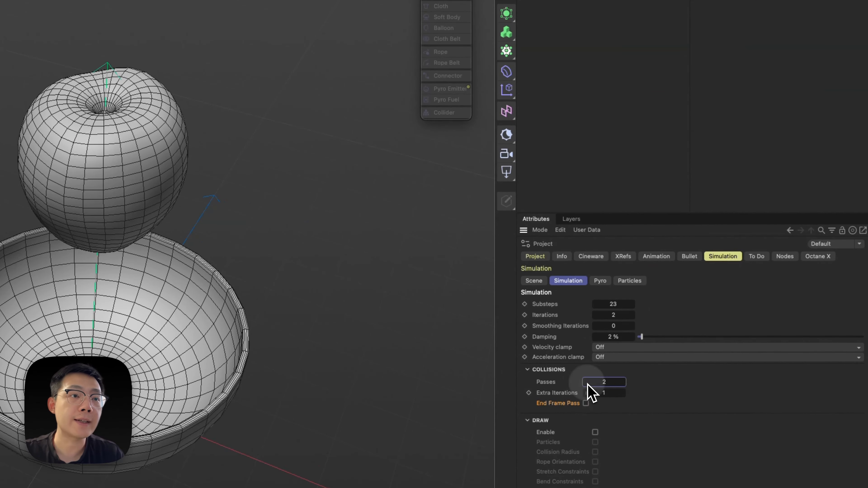
{"action": "left_click", "coordinate": [594, 392]}
{"action": "type", "text": "0"}
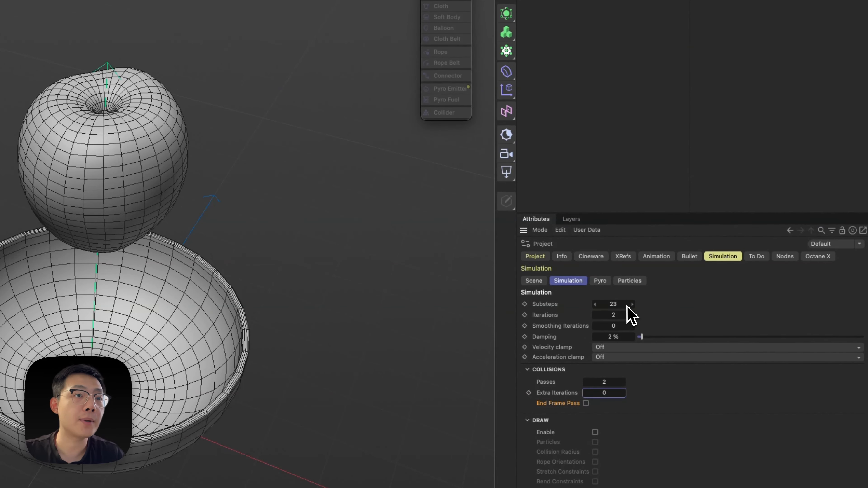
{"action": "left_click", "coordinate": [632, 305]}
{"action": "type", "text": "20"}
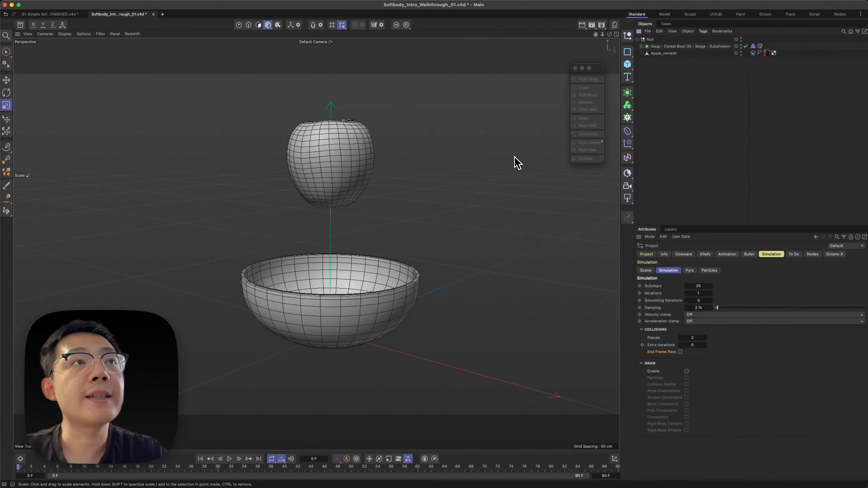
Take the cereal bowl and Apple_remesh out of the Null and delete the Null.
{"action": "left_click", "coordinate": [626, 70]}
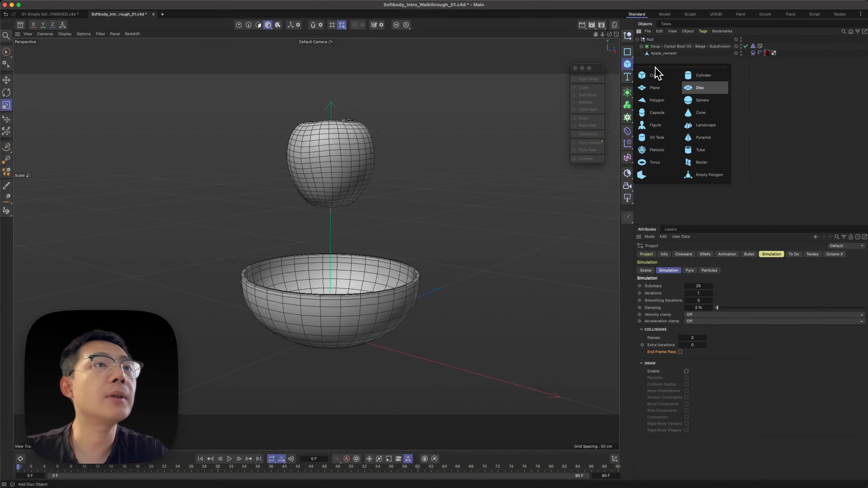
{"action": "left_click", "coordinate": [663, 54]}
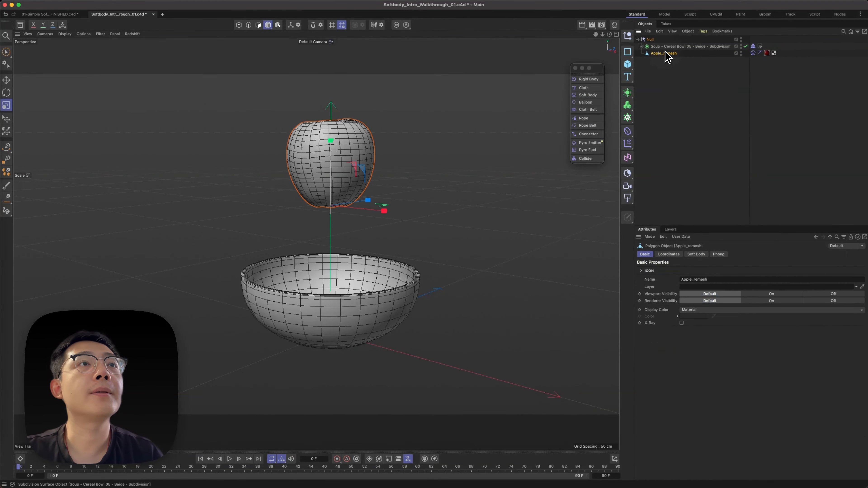
{"action": "left_click", "coordinate": [650, 40]}
{"action": "key", "text": "BackSpace"}
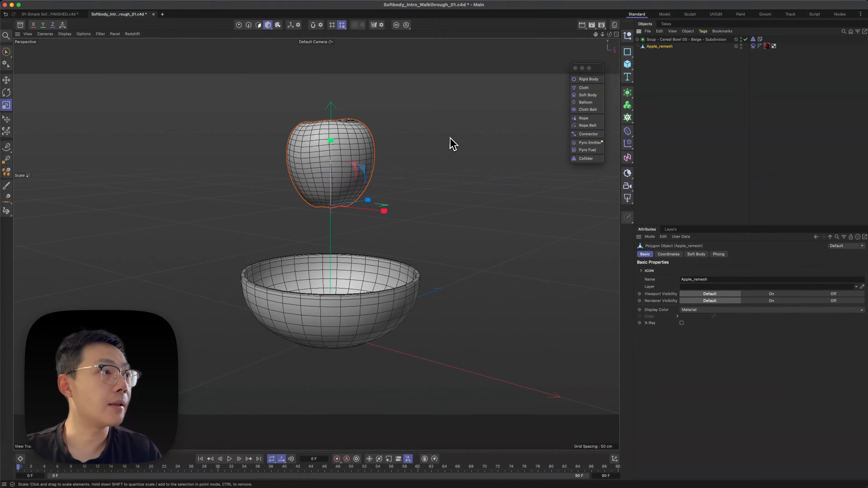
Add a Cloner as the parent of Apple_remesh to make a grid of apples above the bowl.
{"action": "left_click_drag", "start_coordinate": [466, 118], "coordinate": [417, 196]}
{"action": "left_click", "coordinate": [454, 252]}
{"action": "left_click_drag", "start_coordinate": [351, 256], "coordinate": [330, 277], "text": "alt"}
{"action": "left_click", "coordinate": [377, 212]}
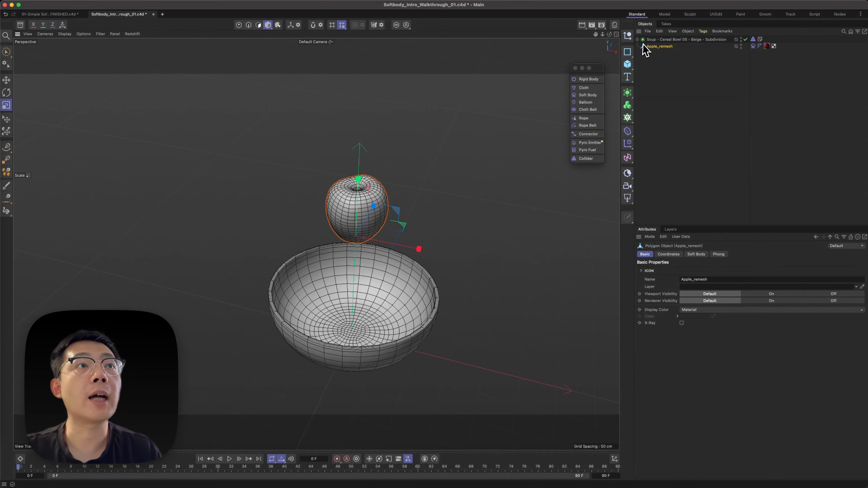
{"action": "left_click", "coordinate": [627, 120]}
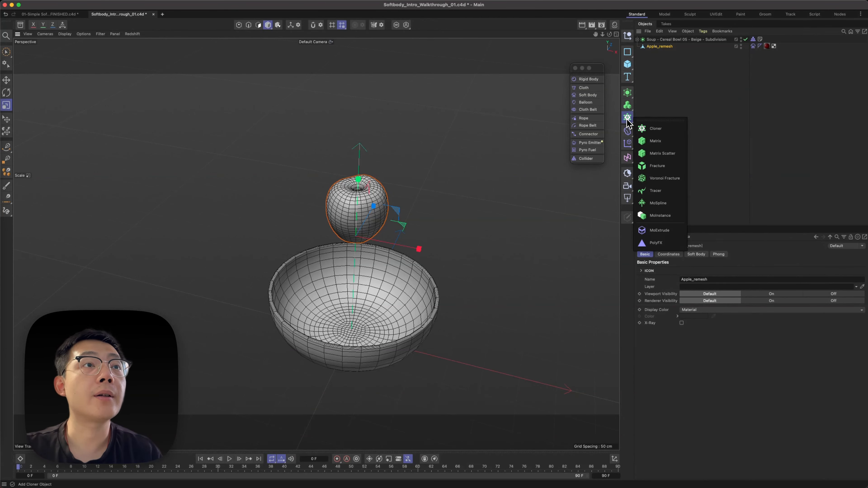
{"action": "left_click", "coordinate": [654, 128], "text": "alt"}
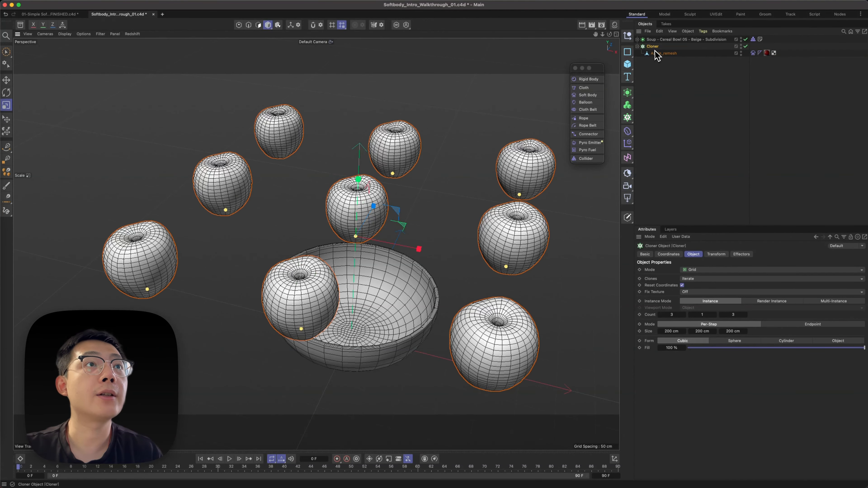
Set the Cloner's vertical count to 2 and tighten its grid spacing to about 57 × 64 × 59 cm.
{"action": "left_click_drag", "start_coordinate": [496, 265], "coordinate": [419, 251]}
{"action": "left_click_drag", "start_coordinate": [393, 177], "coordinate": [403, 200]}
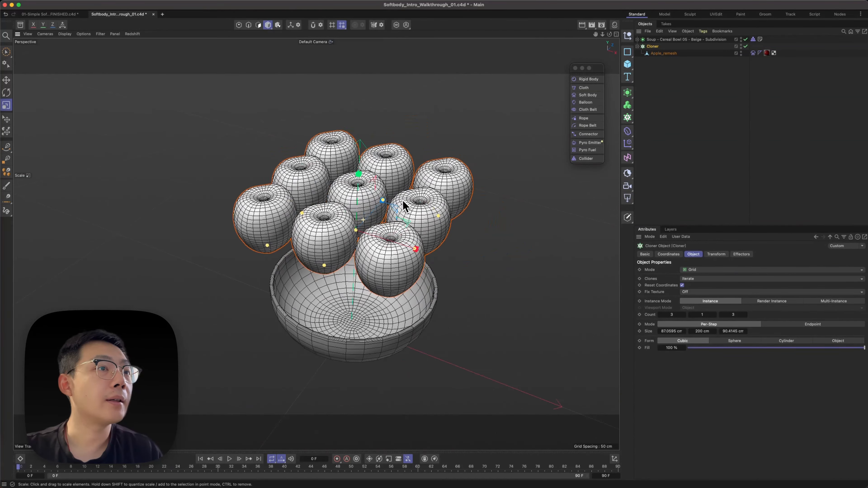
{"action": "left_click", "coordinate": [715, 315]}
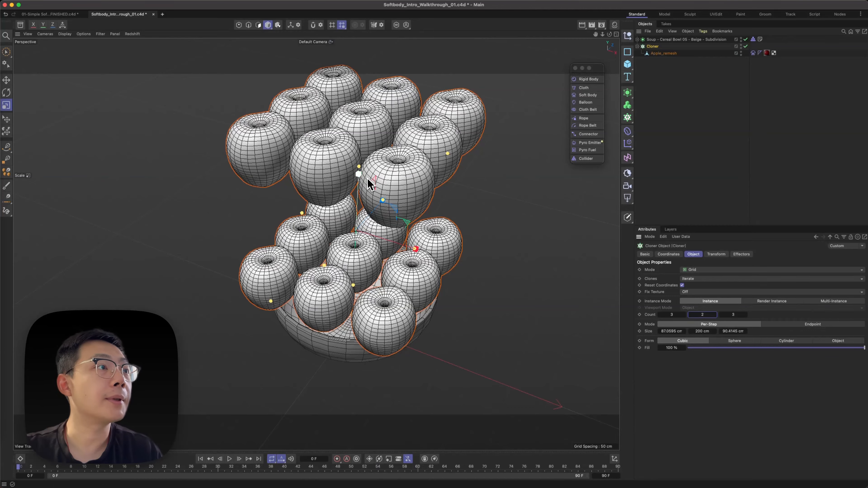
{"action": "left_click_drag", "start_coordinate": [358, 168], "coordinate": [353, 201]}
{"action": "left_click_drag", "start_coordinate": [502, 104], "coordinate": [438, 153]}
{"action": "left_click", "coordinate": [496, 205]}
{"action": "left_click_drag", "start_coordinate": [496, 206], "coordinate": [433, 220], "text": "alt"}
Add a Random effector to the Cloner.
{"action": "left_click", "coordinate": [652, 46]}
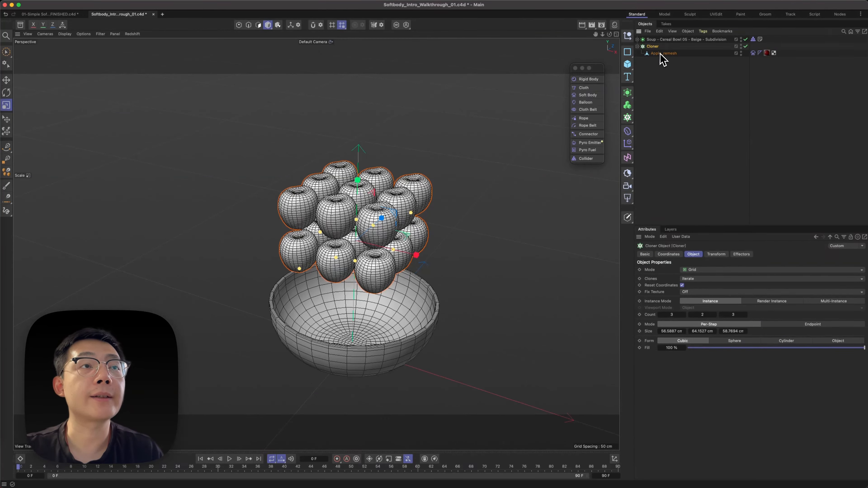
{"action": "left_click", "coordinate": [627, 144]}
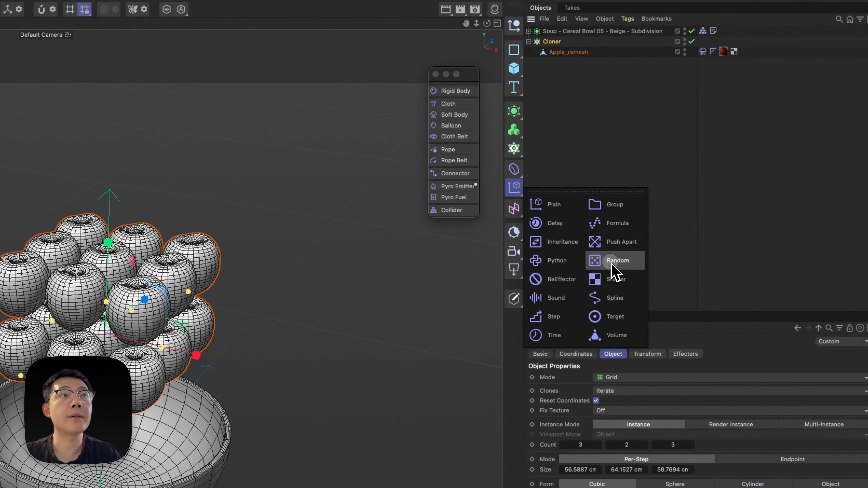
{"action": "left_click", "coordinate": [612, 264]}
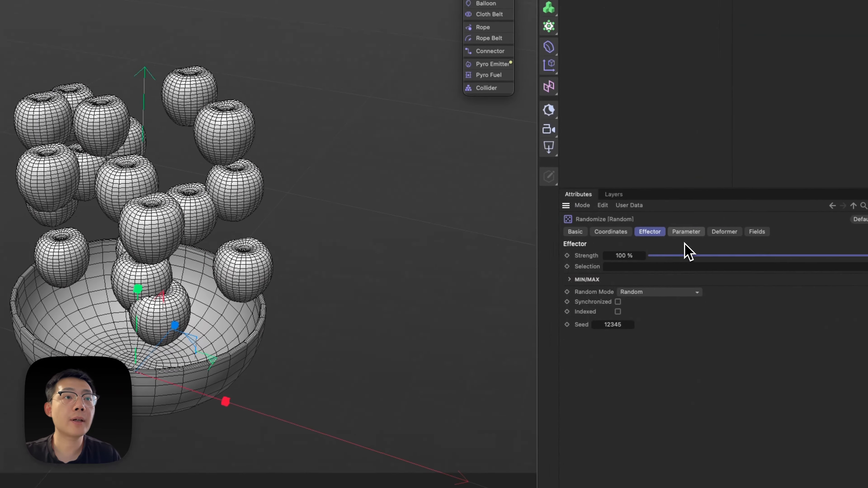
Set the Random effector's position to 47, 63 and 69 cm and enable rotation of 368°, 16° and 17°.
{"action": "left_click", "coordinate": [651, 354]}
{"action": "left_click_drag", "start_coordinate": [654, 276], "coordinate": [650, 340]}
{"action": "left_click", "coordinate": [638, 306]}
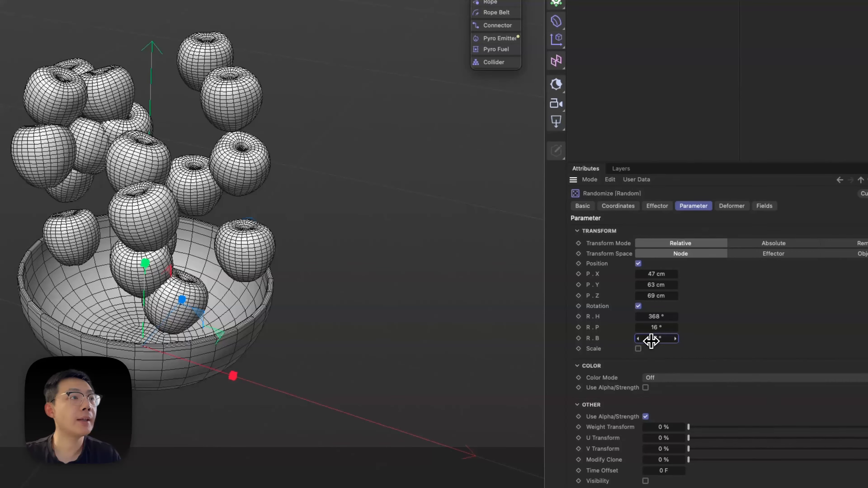
Enable the Random effector's Scale with Uniform and Absolute Scale, set it to -0.26, and select the Cloner.
{"action": "left_click", "coordinate": [638, 349]}
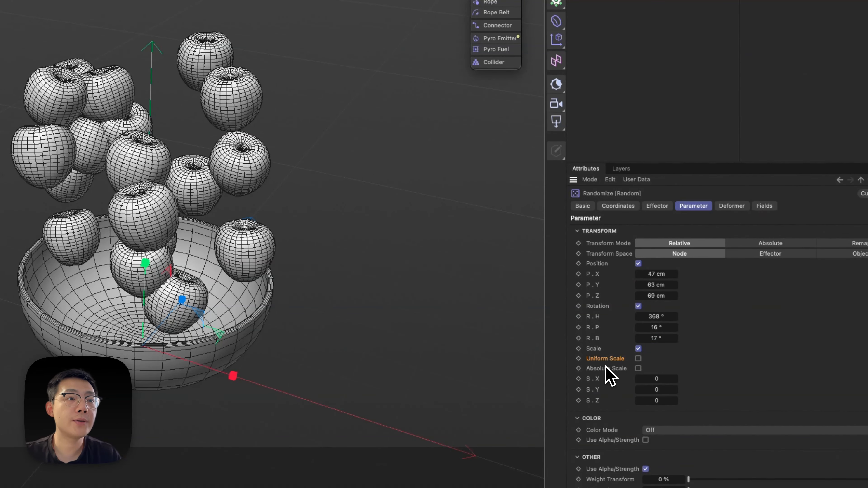
{"action": "left_click", "coordinate": [637, 359]}
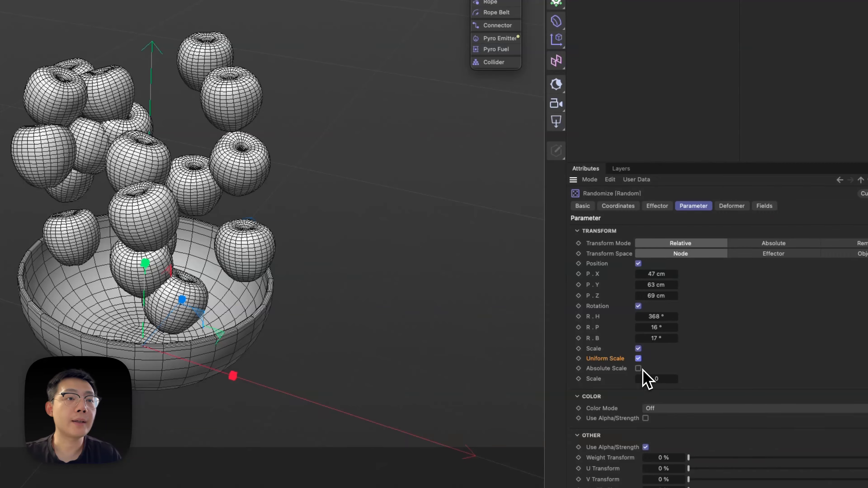
{"action": "left_click", "coordinate": [638, 368]}
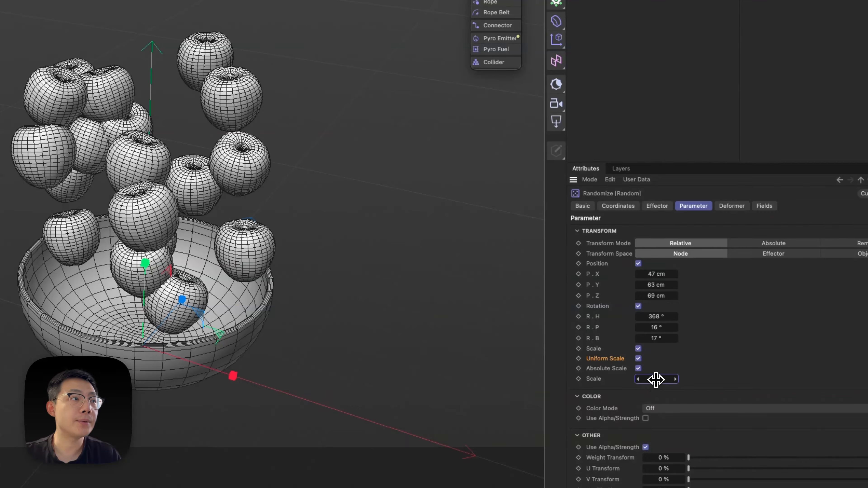
{"action": "left_click_drag", "start_coordinate": [655, 380], "coordinate": [656, 380]}
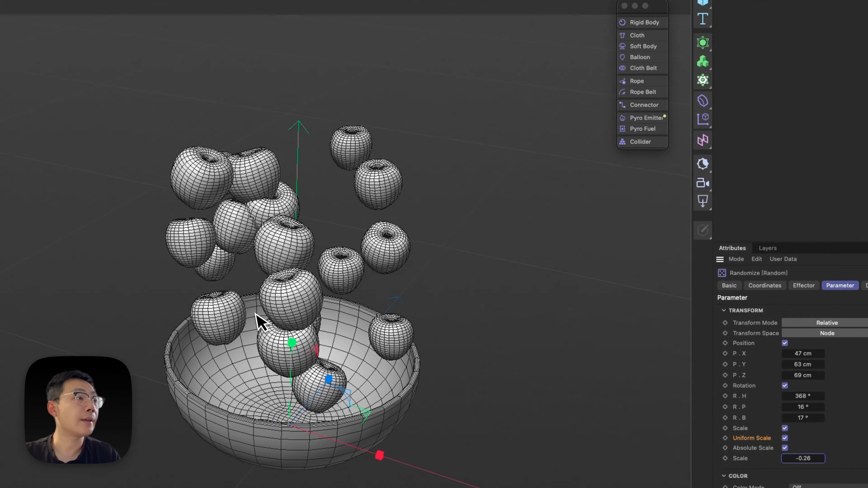
{"action": "left_click", "coordinate": [133, 181]}
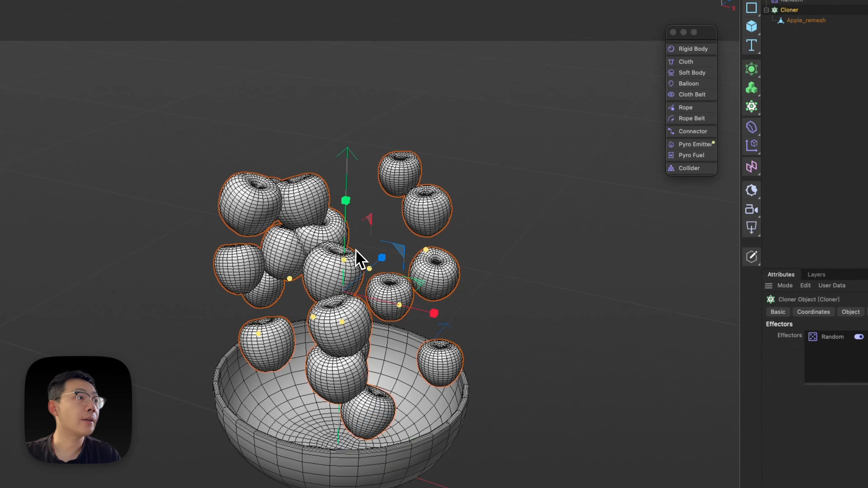
Move the Cloner's apples higher above the bowl and look closely at the overlapping clones.
{"action": "key", "text": "e"}
{"action": "mouse_move", "coordinate": [349, 228]}
{"action": "left_mouse_down"}
{"action": "mouse_move", "coordinate": [350, 87]}
{"action": "mouse_move", "coordinate": [314, 260]}
{"action": "left_mouse_up"}
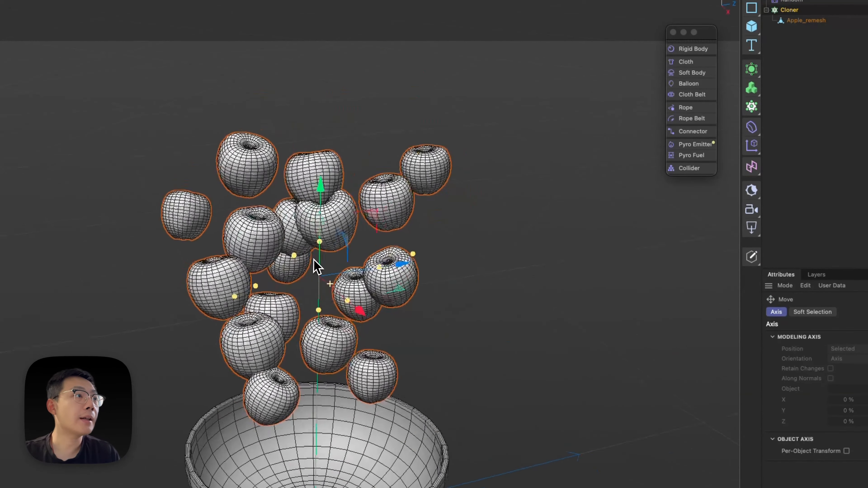
{"action": "scroll", "coordinate": [426, 155], "scroll_direction": "up", "scroll_amount": 5}
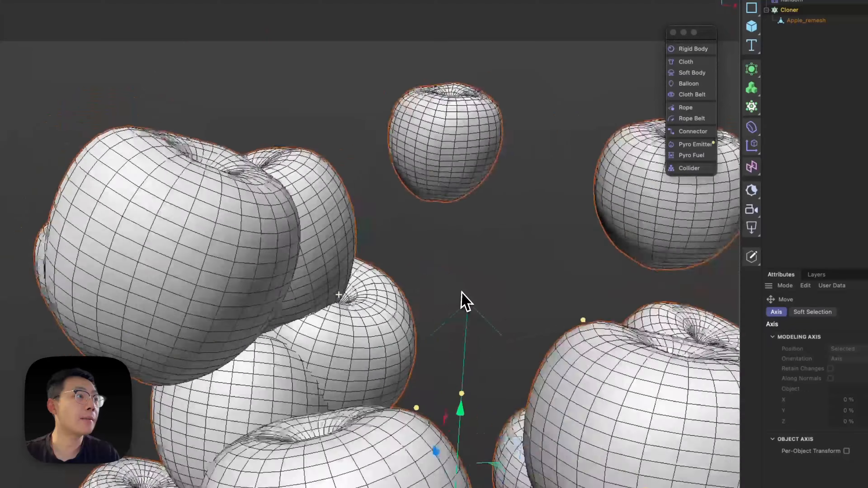
{"action": "mouse_move", "coordinate": [461, 292]}
{"action": "left_mouse_down", "text": "alt"}
{"action": "mouse_move", "coordinate": [543, 260]}
{"action": "mouse_move", "coordinate": [467, 333]}
{"action": "mouse_move", "coordinate": [393, 240]}
{"action": "mouse_move", "coordinate": [307, 279]}
{"action": "mouse_move", "coordinate": [401, 291]}
{"action": "left_mouse_up", "text": "alt"}
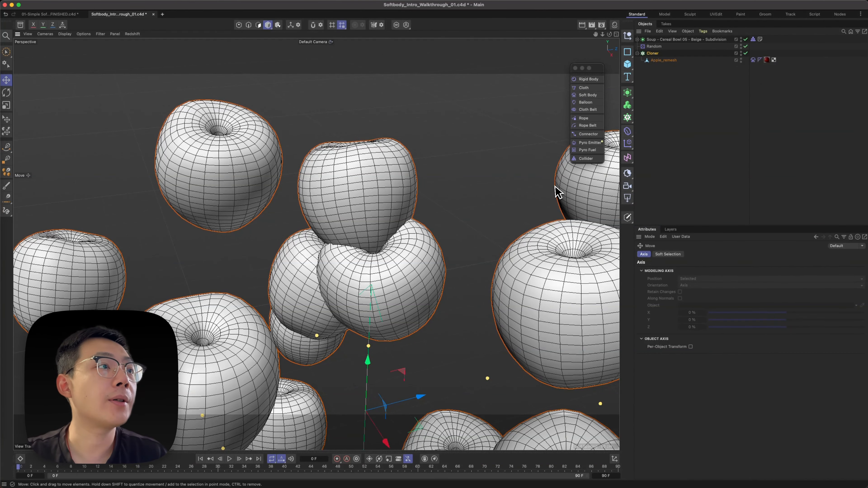
Examine the Soft Body tag on Apple_remesh, play the simulation with the tag on that child object, and return to the start.
{"action": "left_click", "coordinate": [692, 103]}
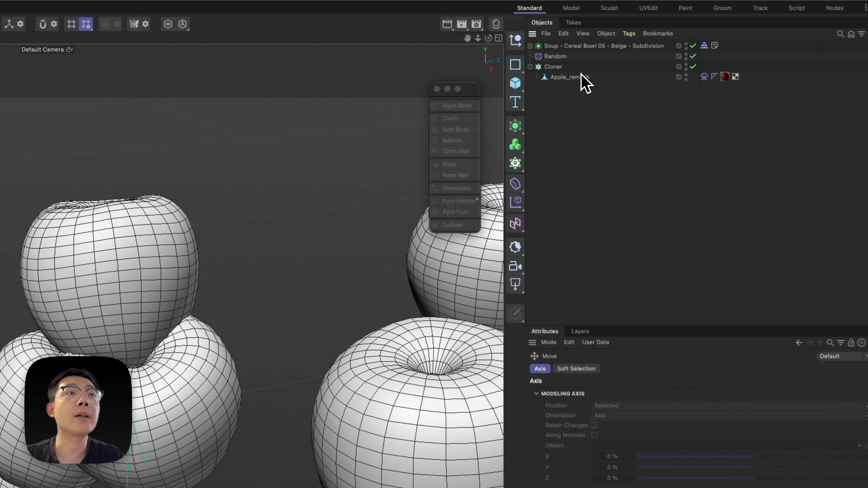
{"action": "left_click", "coordinate": [558, 70]}
{"action": "left_click", "coordinate": [574, 77]}
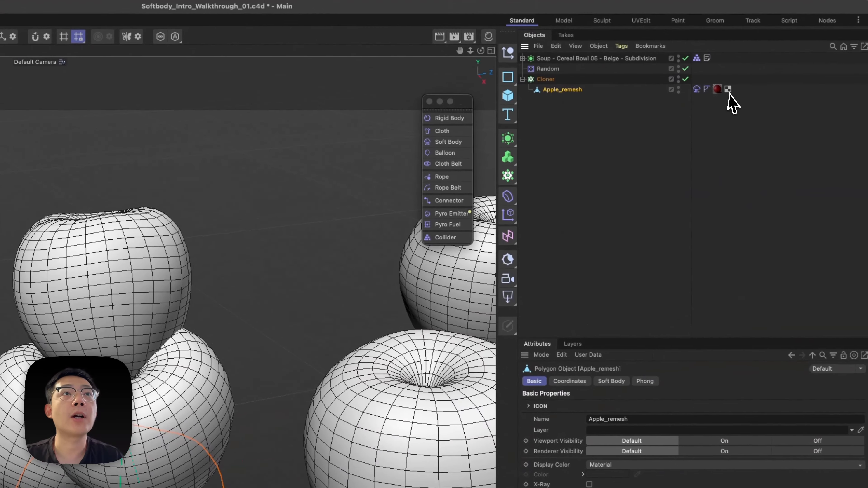
{"action": "left_click", "coordinate": [695, 90]}
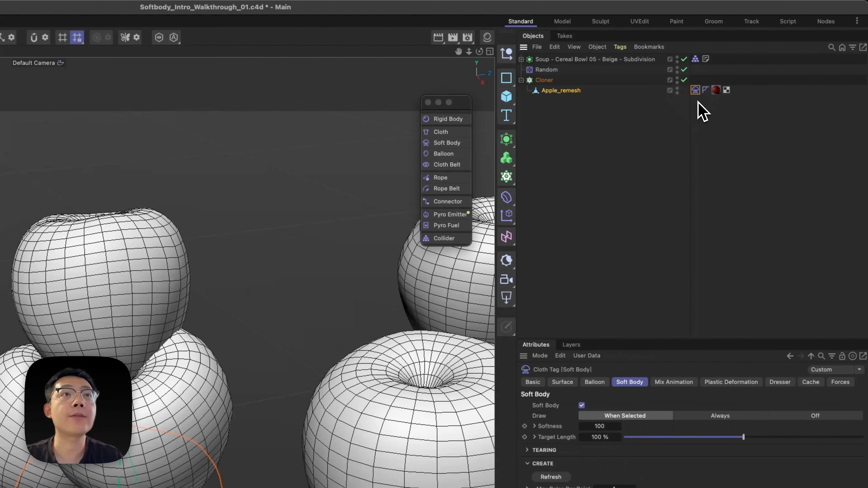
{"action": "left_click", "coordinate": [543, 80]}
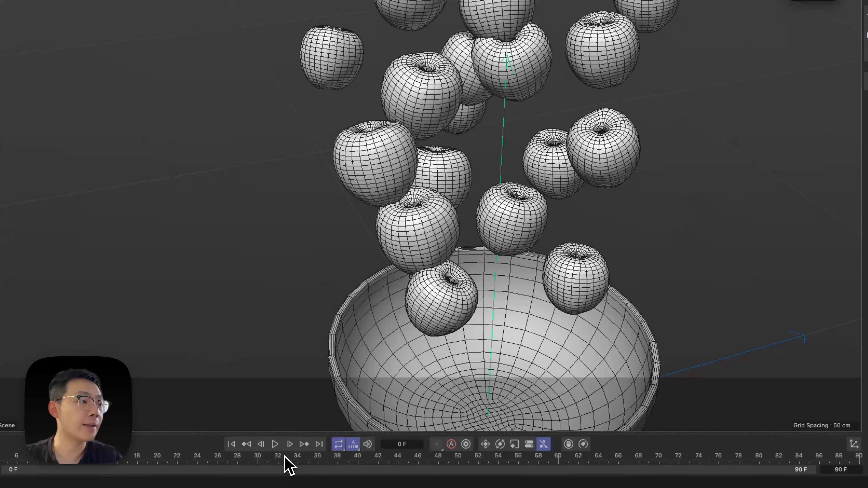
{"action": "left_click", "coordinate": [208, 461]}
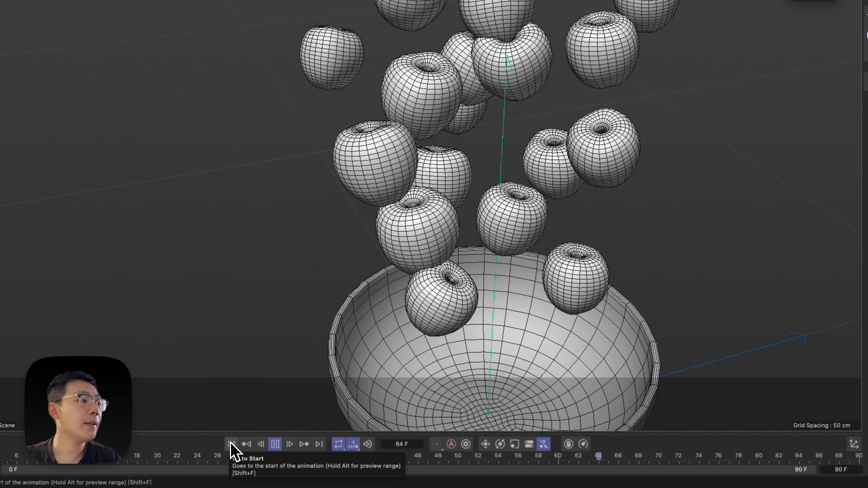
{"action": "left_click", "coordinate": [275, 444]}
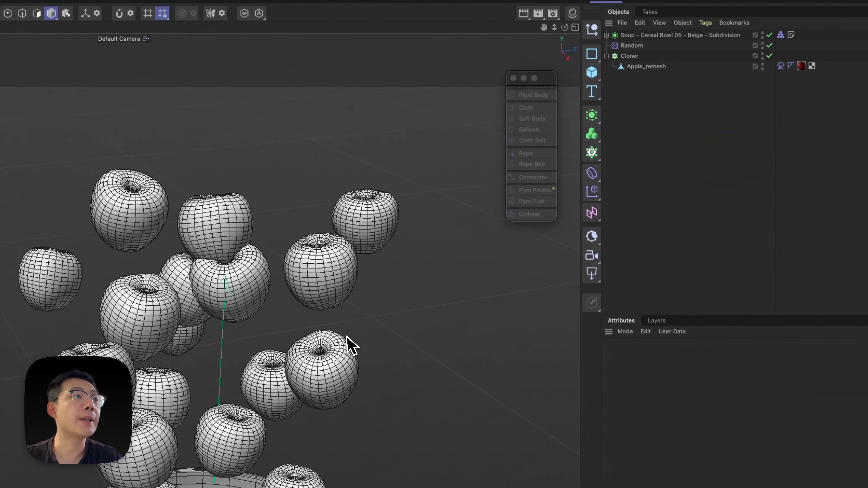
Move the Soft Body tag from Apple_remesh to the Cloner, then test the simulation and rewind it.
{"action": "left_click", "coordinate": [583, 80]}
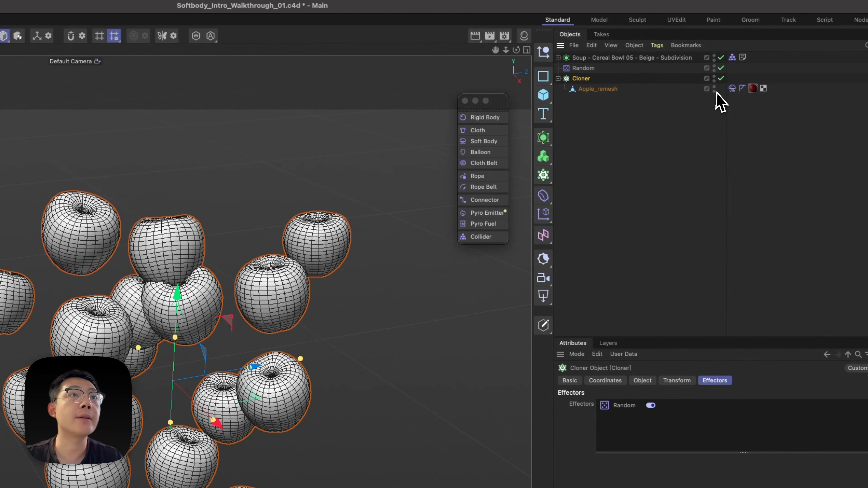
{"action": "left_click_drag", "start_coordinate": [733, 91], "coordinate": [732, 83]}
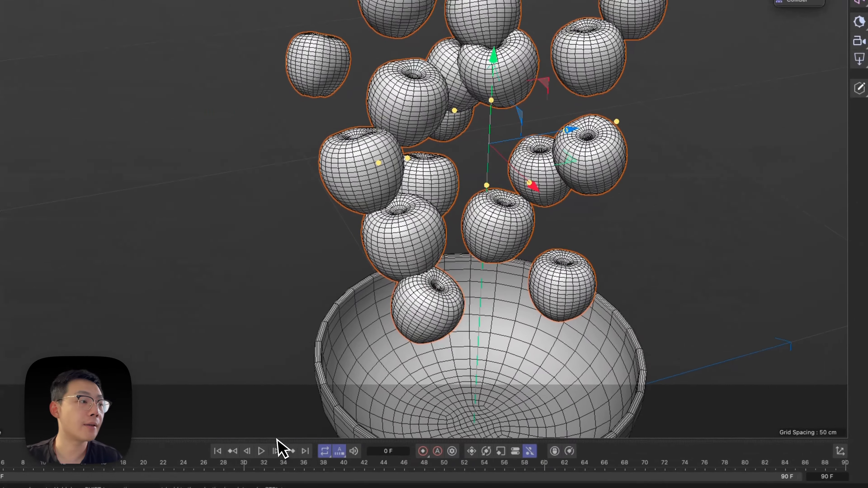
{"action": "left_click", "coordinate": [273, 444]}
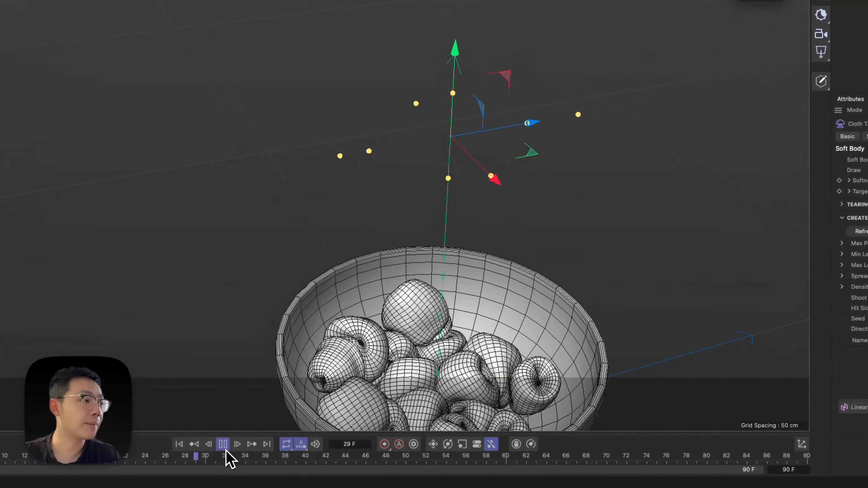
{"action": "left_click", "coordinate": [210, 453]}
{"action": "left_click", "coordinate": [167, 454]}
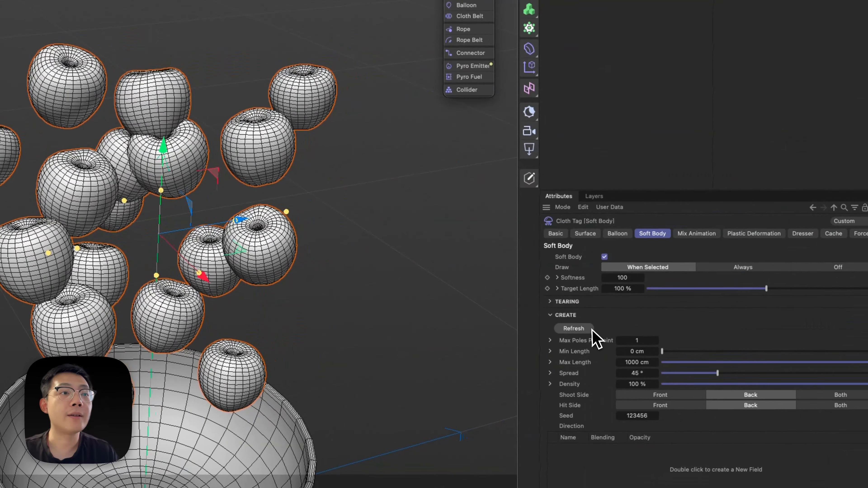
Refresh the poles of the Cloner's Soft Body tag, return to the first frame, and view the apples from another angle.
{"action": "left_click", "coordinate": [865, 231]}
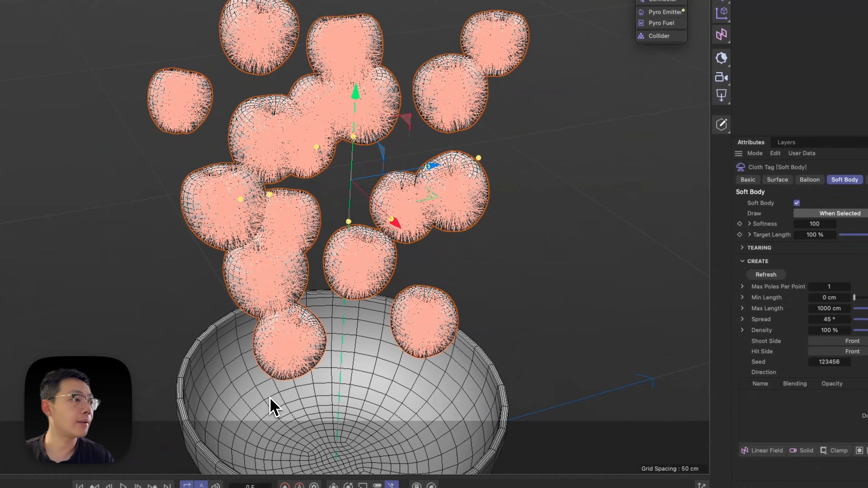
{"action": "key", "text": "shift+f"}
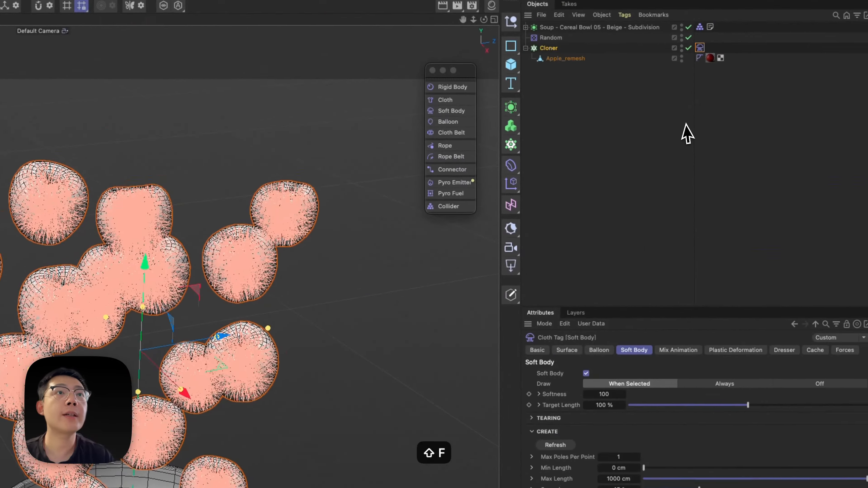
{"action": "left_click", "coordinate": [694, 112]}
{"action": "left_click", "coordinate": [162, 403]}
{"action": "left_click_drag", "start_coordinate": [162, 404], "coordinate": [117, 433], "text": "alt"}
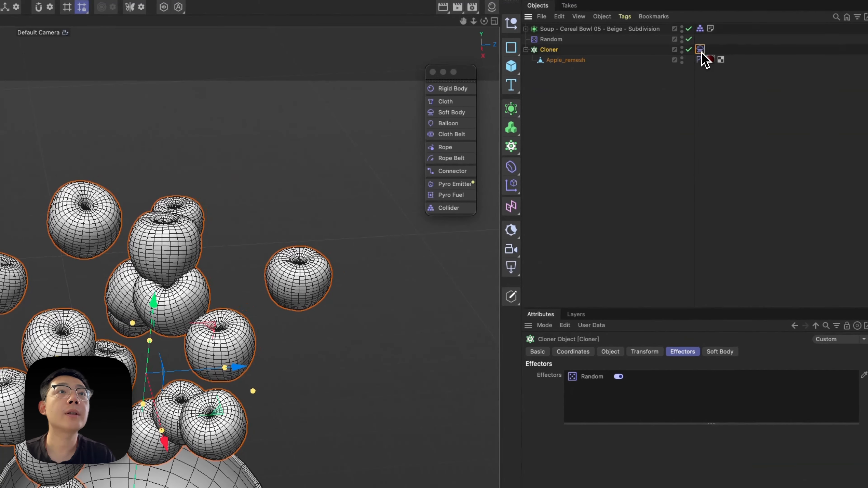
Move the Soft Body tag back to Apple_remesh and tighten the Cloner's Z grid spacing to about 45.7 cm.
{"action": "left_click", "coordinate": [699, 50]}
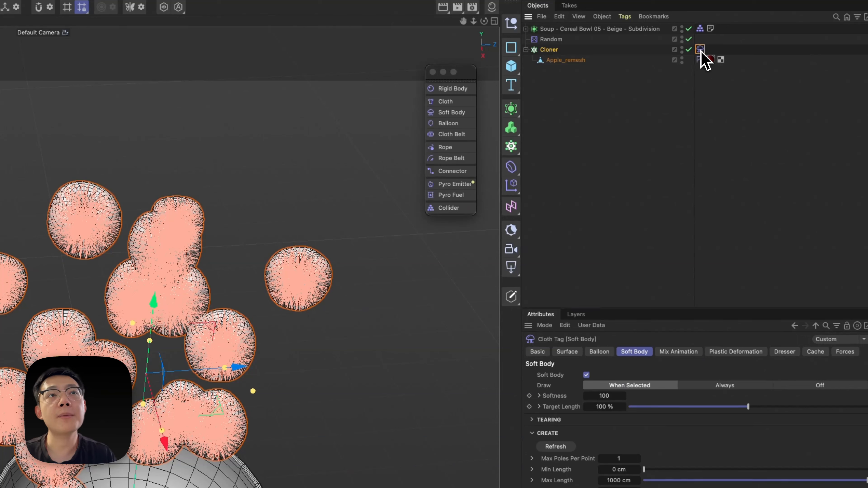
{"action": "left_click_drag", "start_coordinate": [700, 51], "coordinate": [700, 60]}
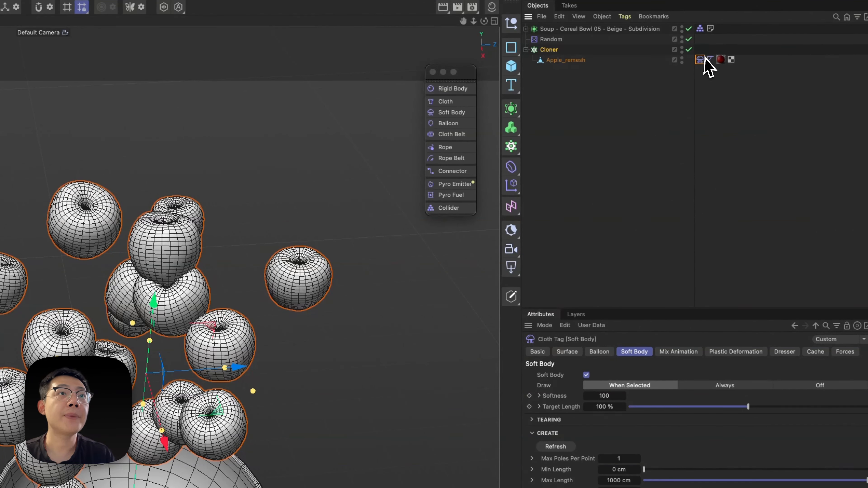
{"action": "left_click", "coordinate": [549, 51]}
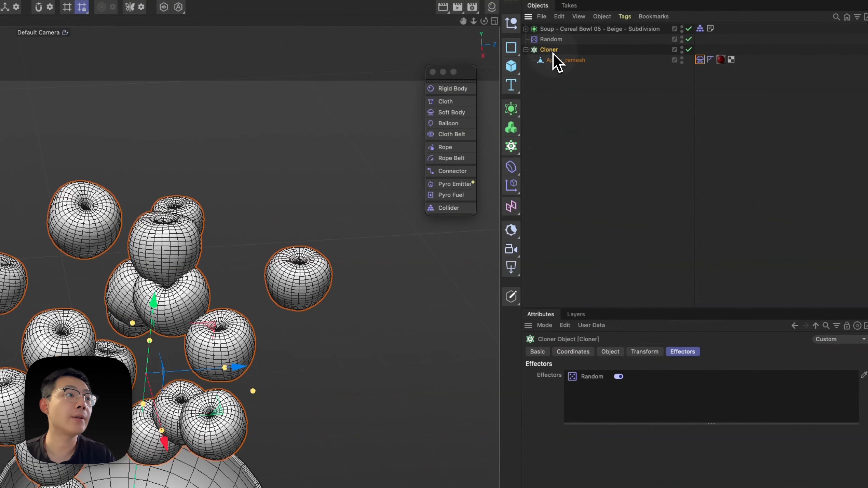
{"action": "left_click_drag", "start_coordinate": [329, 275], "coordinate": [372, 268], "text": "alt"}
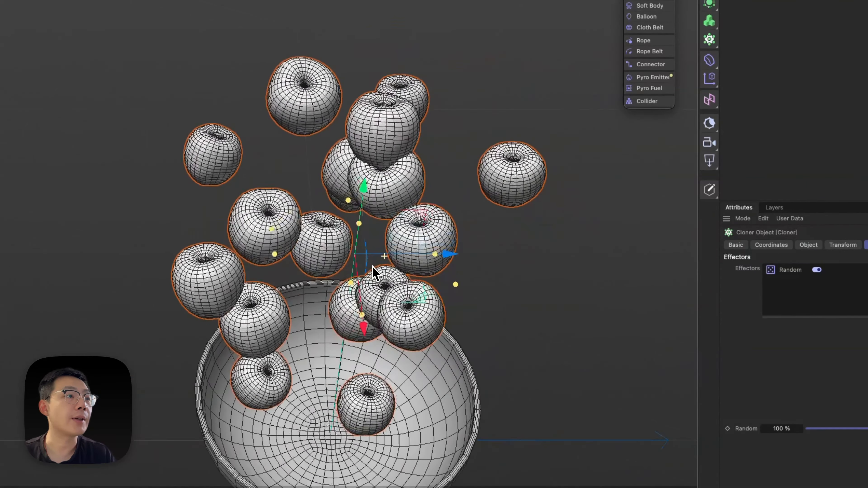
{"action": "left_click_drag", "start_coordinate": [437, 254], "coordinate": [422, 254]}
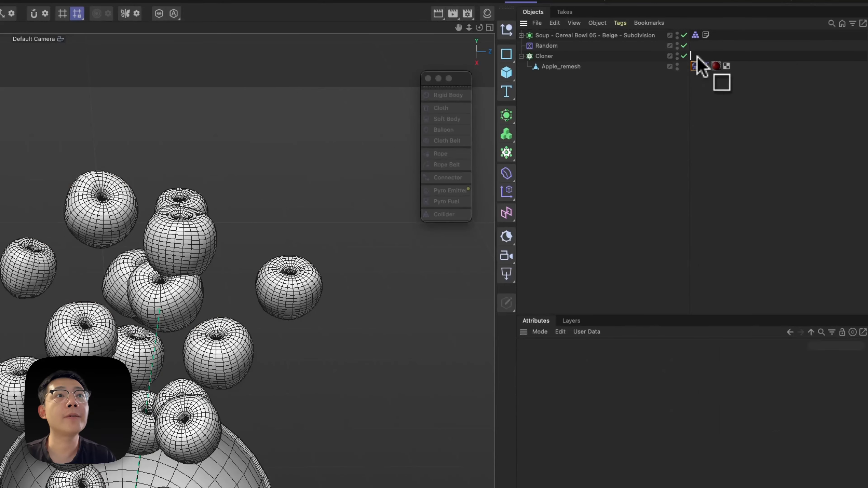
Put the Soft Body tag on the Cloner again, inspect the intersecting apples up close, and select the Cloner.
{"action": "left_click", "coordinate": [697, 64]}
{"action": "left_click", "coordinate": [550, 321]}
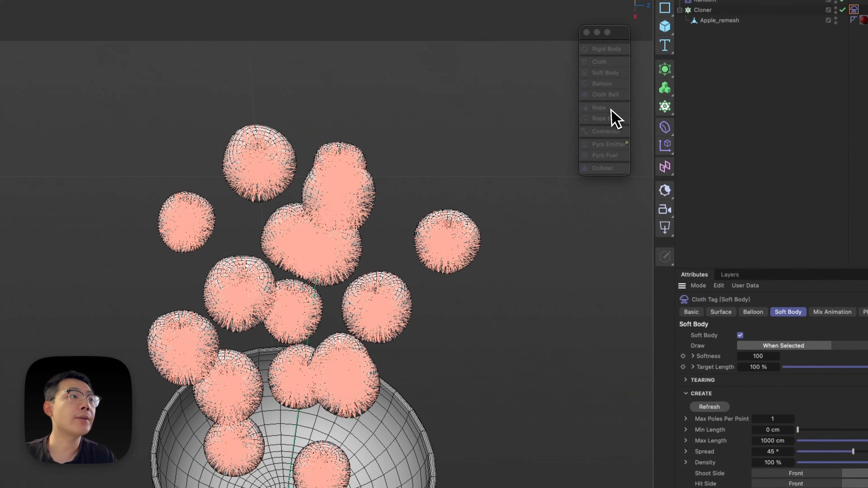
{"action": "left_click_drag", "start_coordinate": [167, 164], "coordinate": [174, 123], "text": "alt"}
{"action": "right_click_drag", "start_coordinate": [174, 124], "coordinate": [308, 116], "text": "alt"}
{"action": "left_click", "coordinate": [813, 237]}
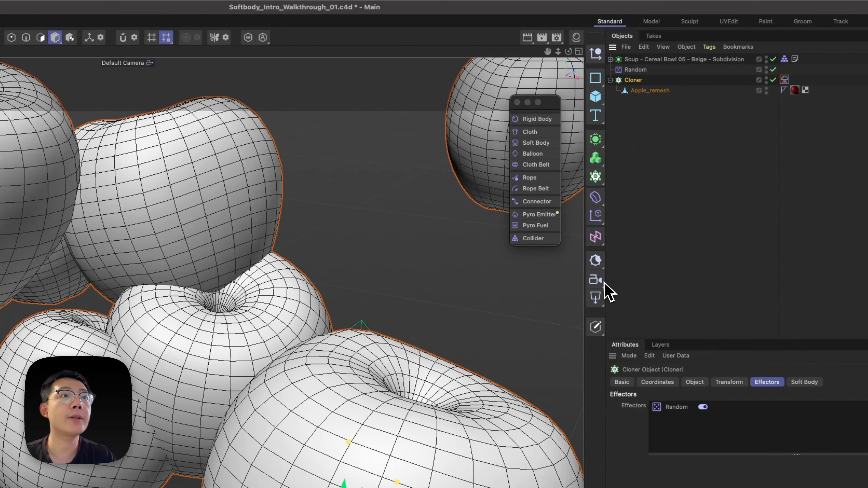
Add a Push Apart effector to the Cloner and place it directly above Random in the object hierarchy.
{"action": "left_click", "coordinate": [594, 218]}
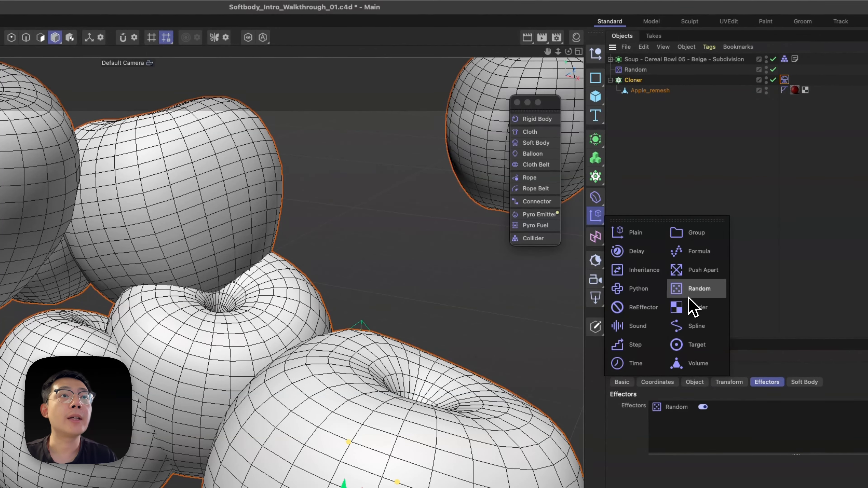
{"action": "left_click", "coordinate": [691, 273]}
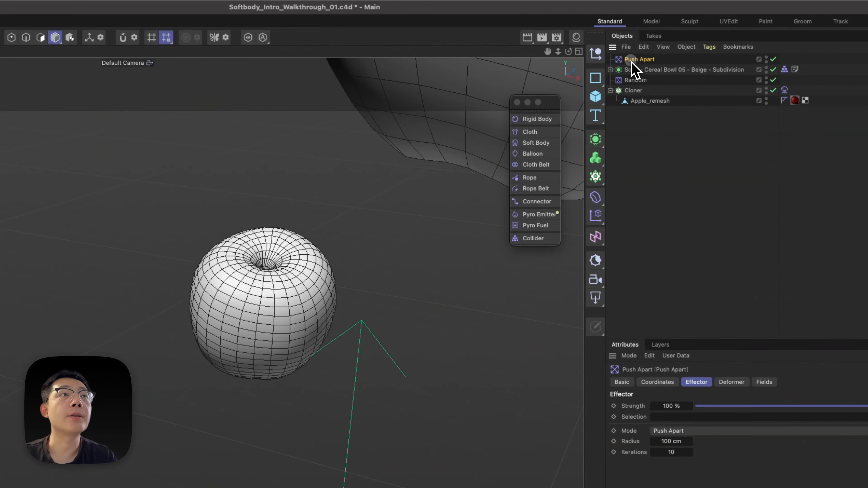
{"action": "left_click_drag", "start_coordinate": [631, 69], "coordinate": [644, 85]}
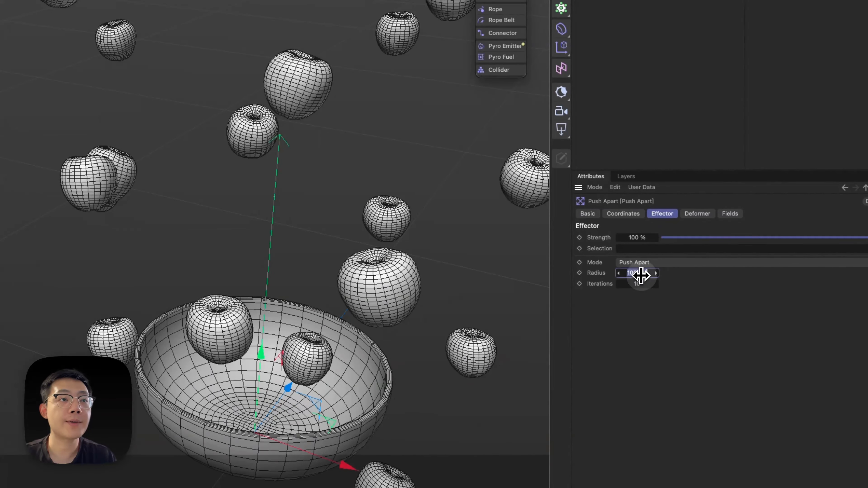
Set the Push Apart effector's radius to 34 cm.
{"action": "type", "text": "5"}
{"action": "key", "text": "Return"}
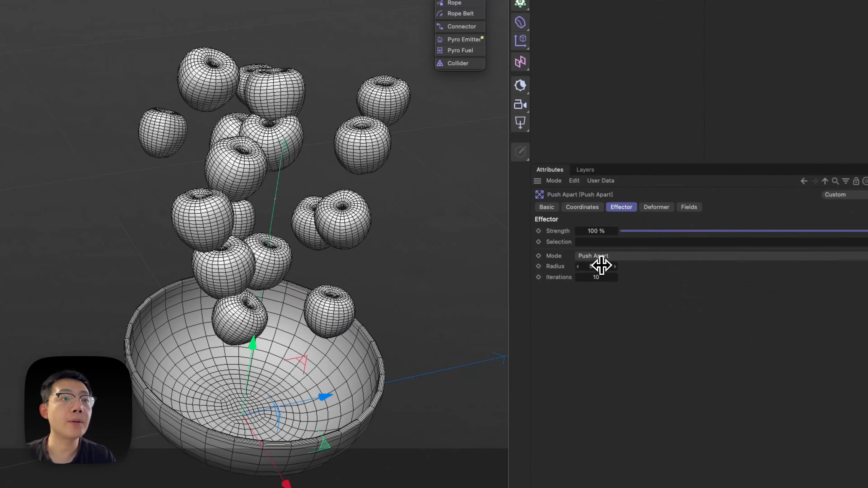
{"action": "left_click_drag", "start_coordinate": [737, 318], "coordinate": [751, 317]}
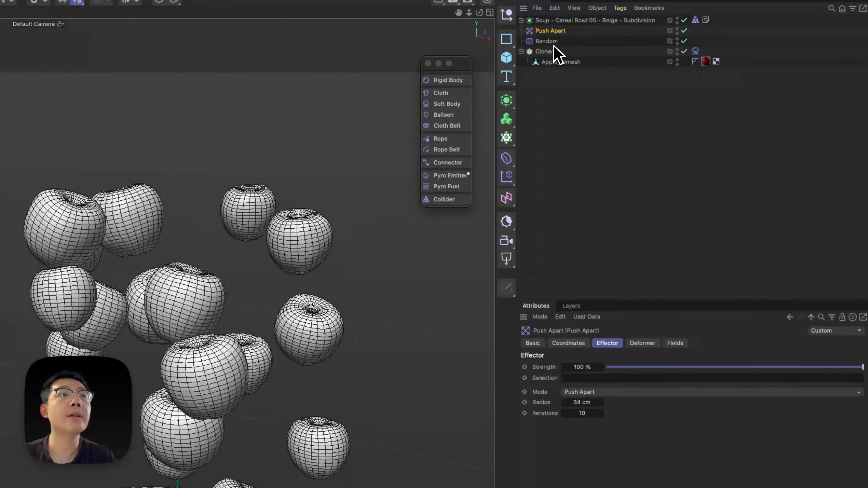
Set the Cloner's grid count to 4, 3 and 4 and its spacing to about 37 × 64 × 23 cm.
{"action": "left_click", "coordinate": [553, 42]}
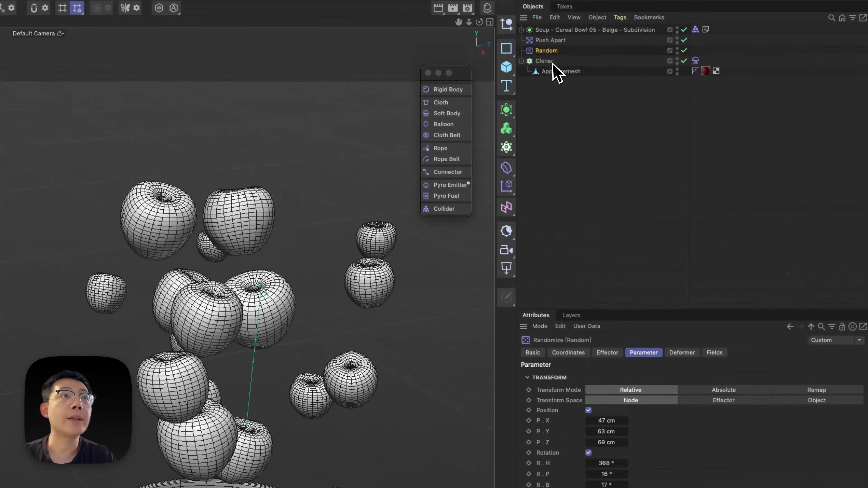
{"action": "left_click", "coordinate": [553, 62]}
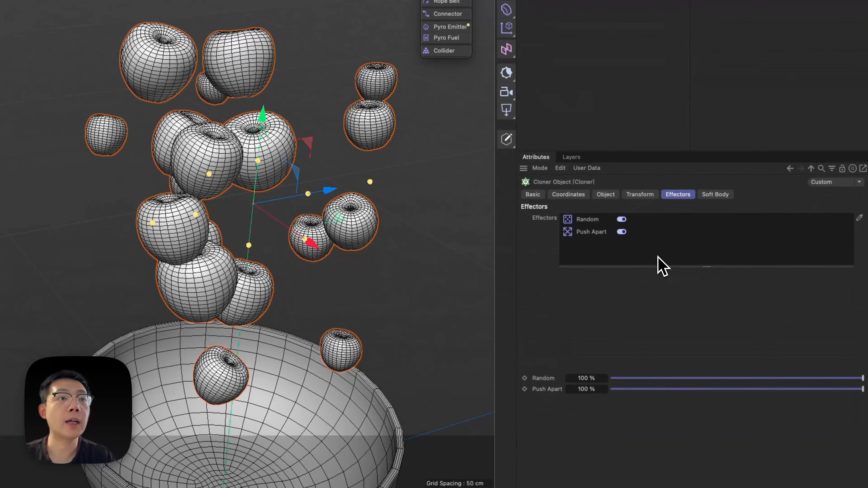
{"action": "left_click", "coordinate": [636, 352]}
{"action": "left_click", "coordinate": [605, 193]}
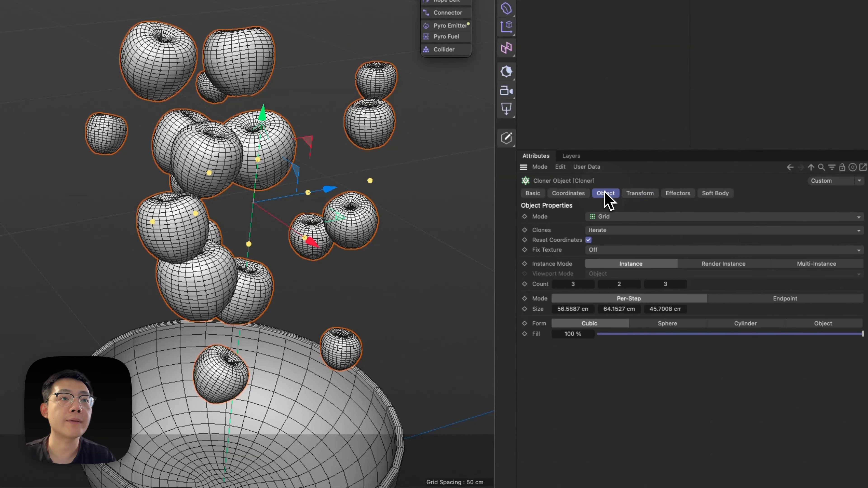
{"action": "left_click", "coordinate": [682, 284]}
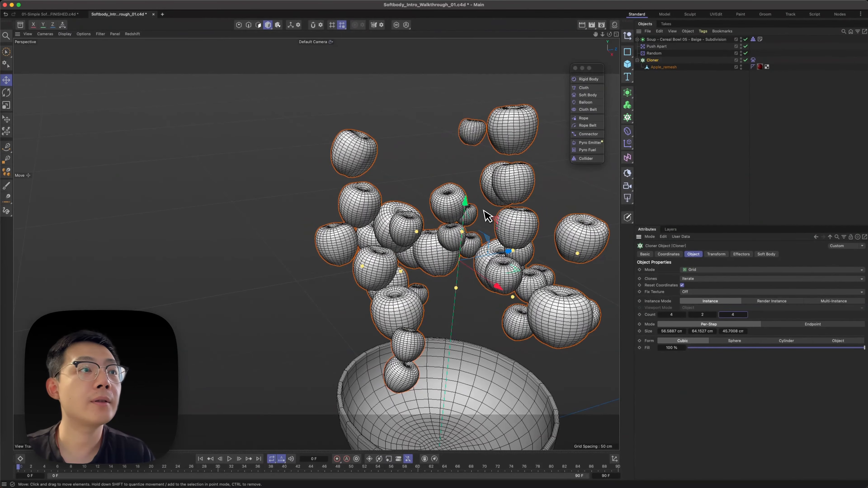
{"action": "left_click_drag", "start_coordinate": [456, 223], "coordinate": [348, 236], "text": "alt"}
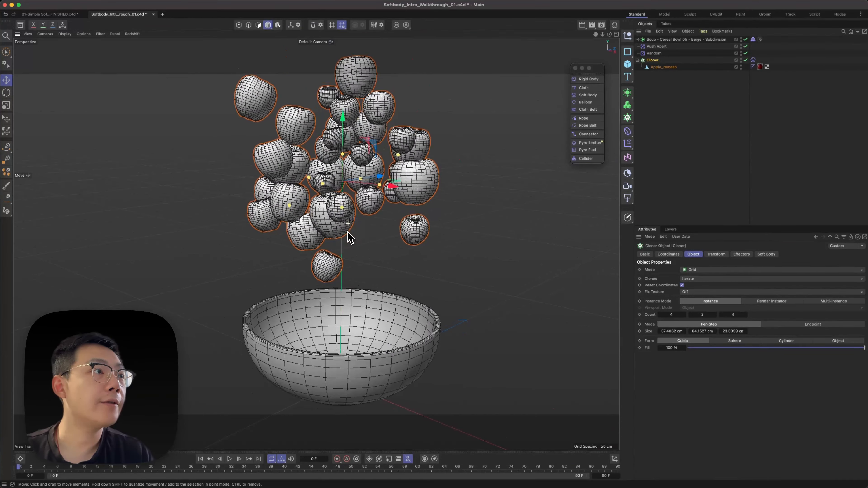
Play the soft body simulation and examine how the enlarged set of apples lands in and around the bowl.
{"action": "left_click", "coordinate": [229, 460]}
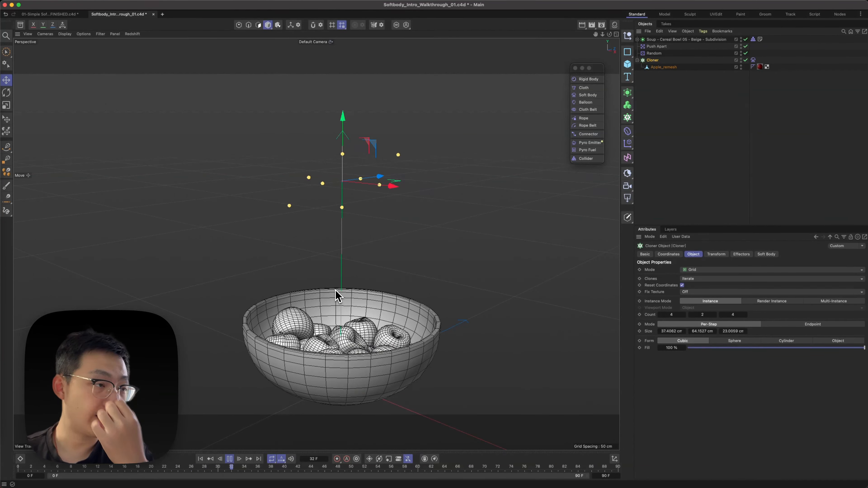
{"action": "left_click_drag", "start_coordinate": [323, 335], "coordinate": [241, 385], "text": "alt"}
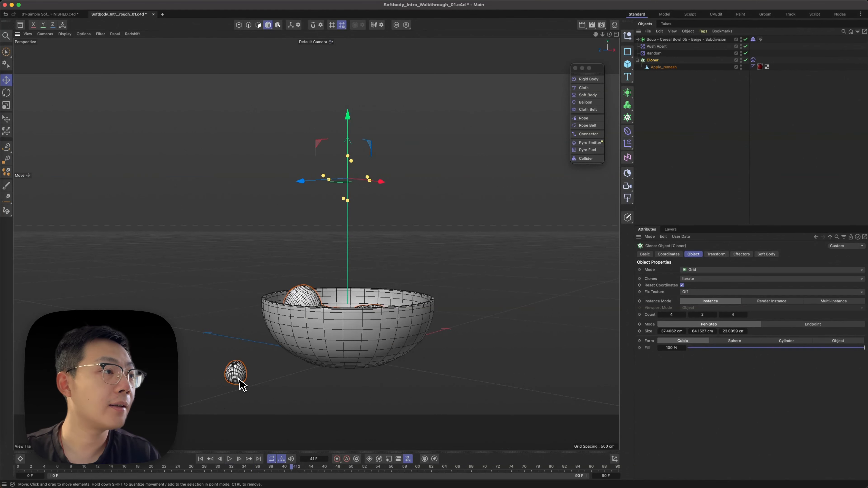
Reduce the Cloner's grid count to 3, 2 and 3, play the simulation to check the bowl, and return to the start.
{"action": "left_click_drag", "start_coordinate": [385, 299], "coordinate": [376, 356], "text": "alt"}
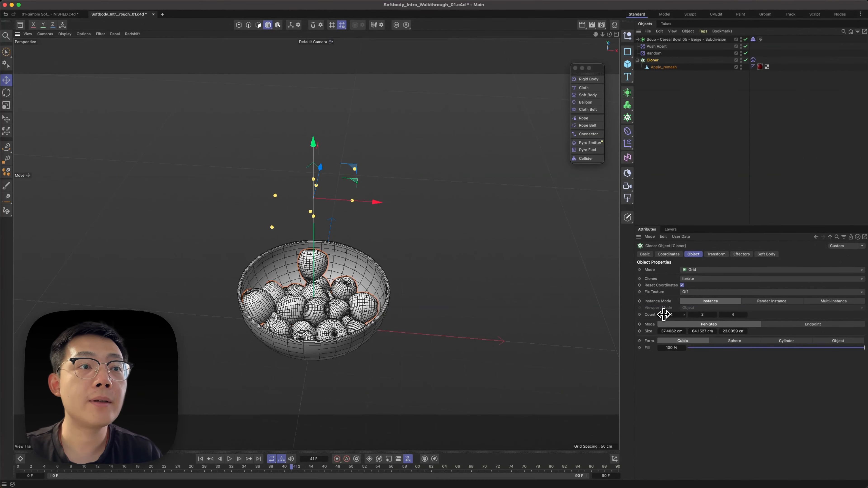
{"action": "key", "text": "shift+f"}
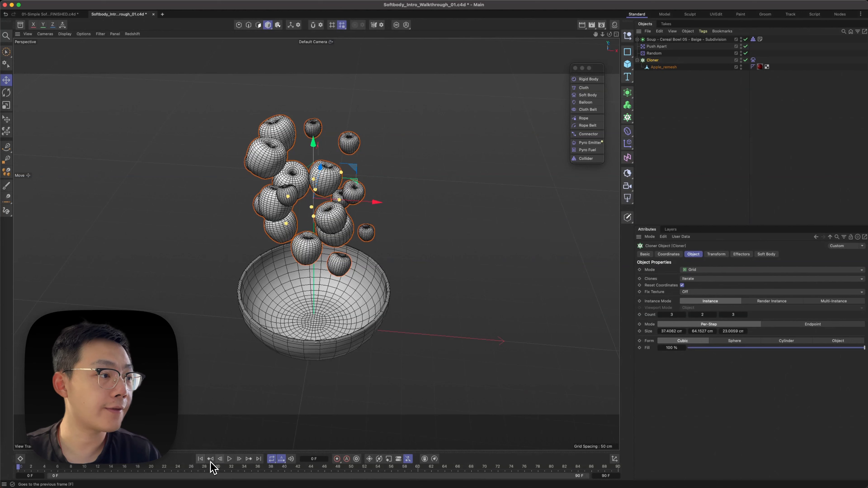
{"action": "left_click", "coordinate": [231, 459]}
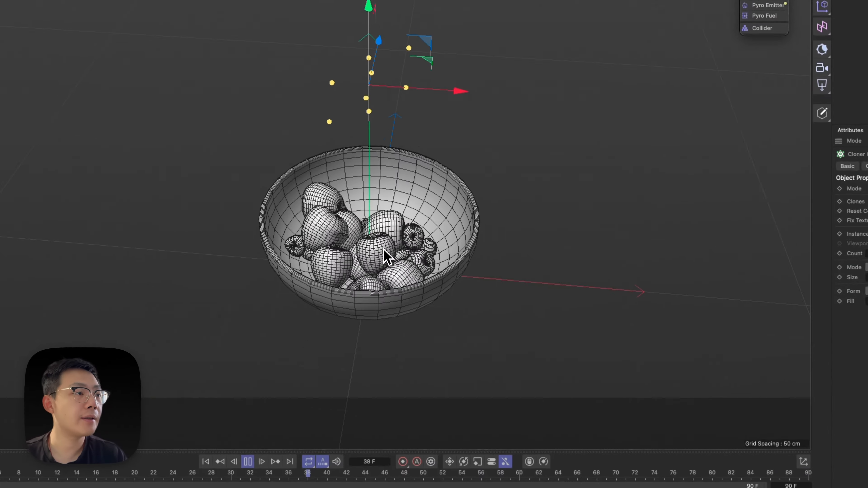
{"action": "scroll", "coordinate": [469, 162], "scroll_direction": "up", "scroll_amount": 5}
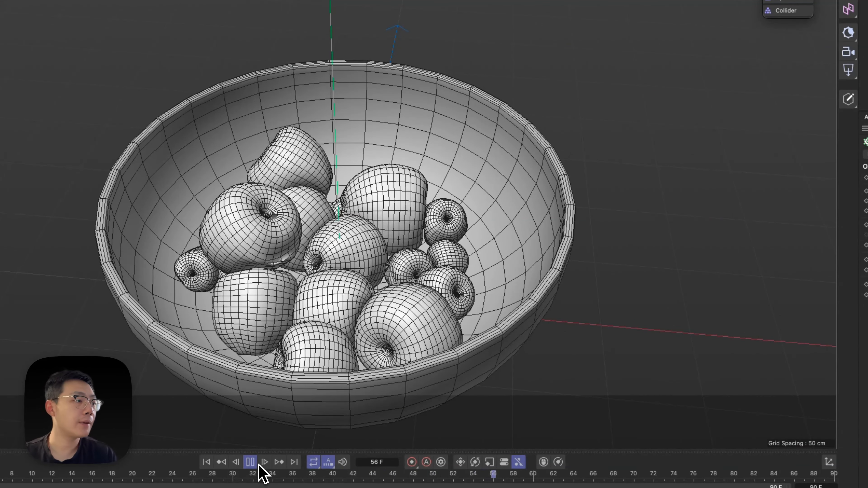
{"action": "left_click", "coordinate": [250, 462]}
{"action": "left_click", "coordinate": [207, 462]}
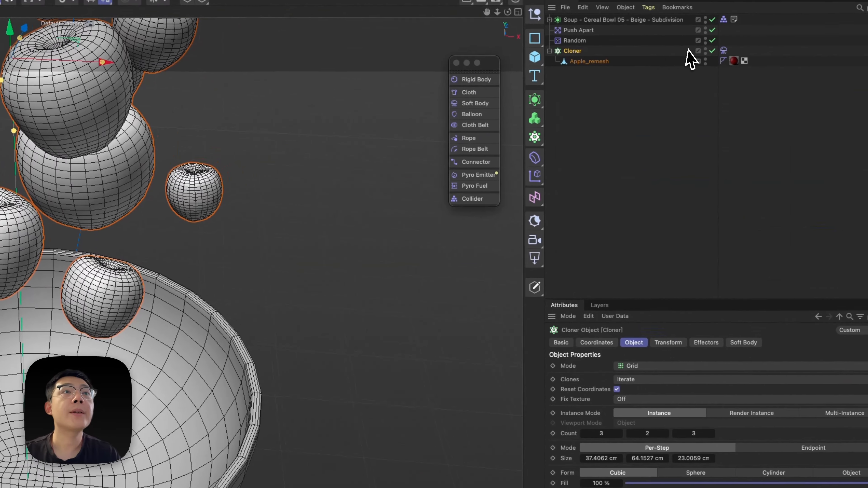
Set the softness of the Cloner's Soft Body tag to 5 and replay the simulation from the start.
{"action": "left_click", "coordinate": [721, 52]}
{"action": "left_click", "coordinate": [583, 314]}
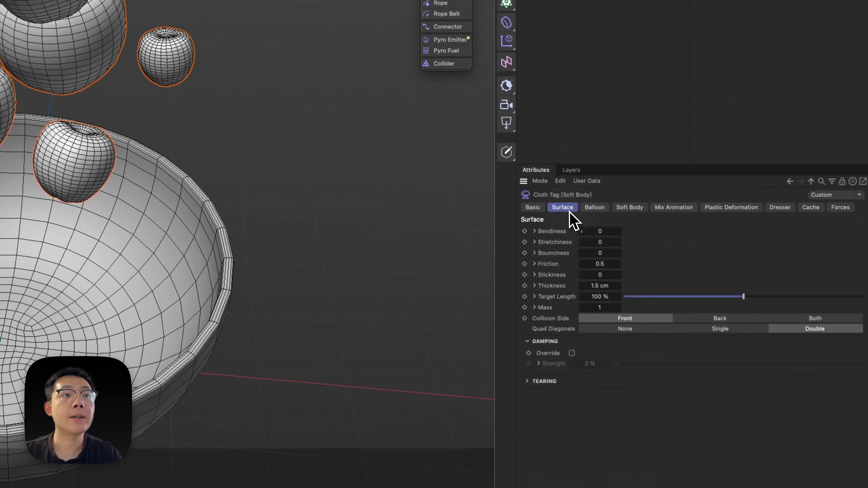
{"action": "left_click", "coordinate": [629, 207]}
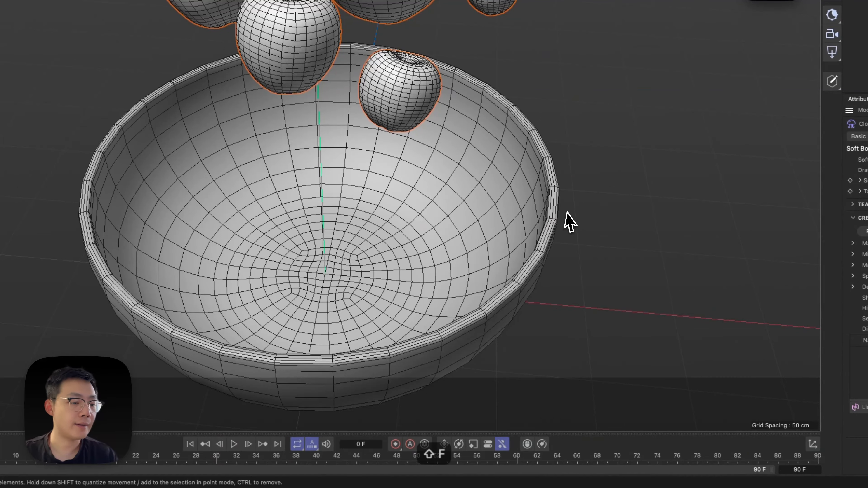
{"action": "key", "text": "F8"}
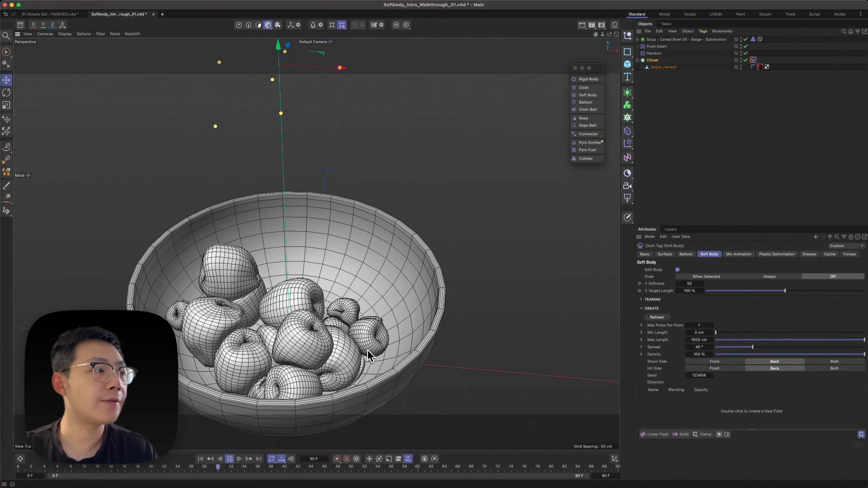
{"action": "left_click", "coordinate": [231, 460]}
{"action": "left_click", "coordinate": [200, 459]}
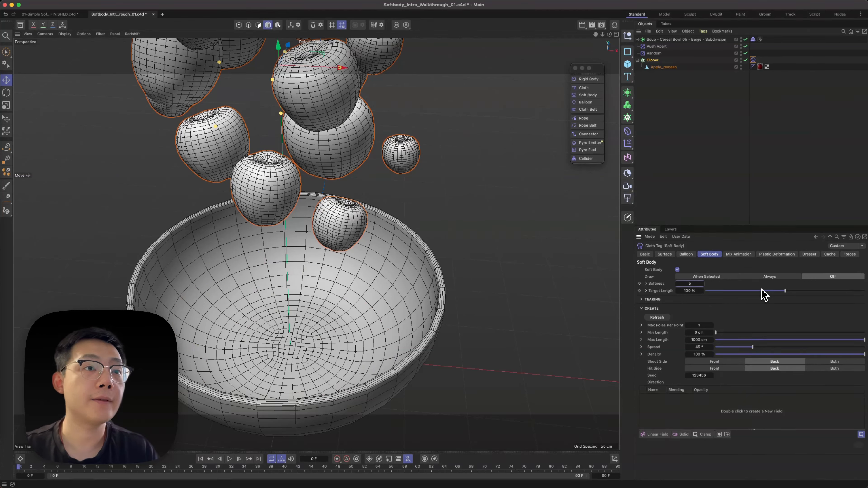
{"action": "key", "text": "F8"}
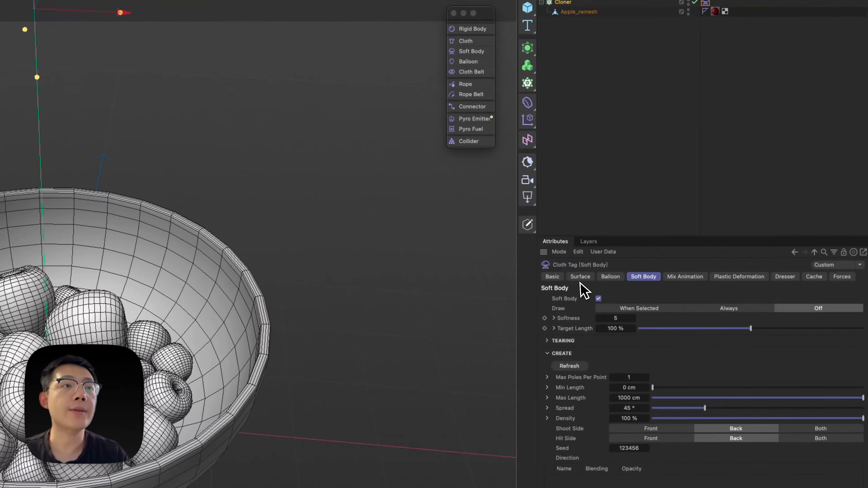
Set the Soft Body tag's surface mass to 1.5 and its friction to 1.
{"action": "left_click", "coordinate": [664, 254]}
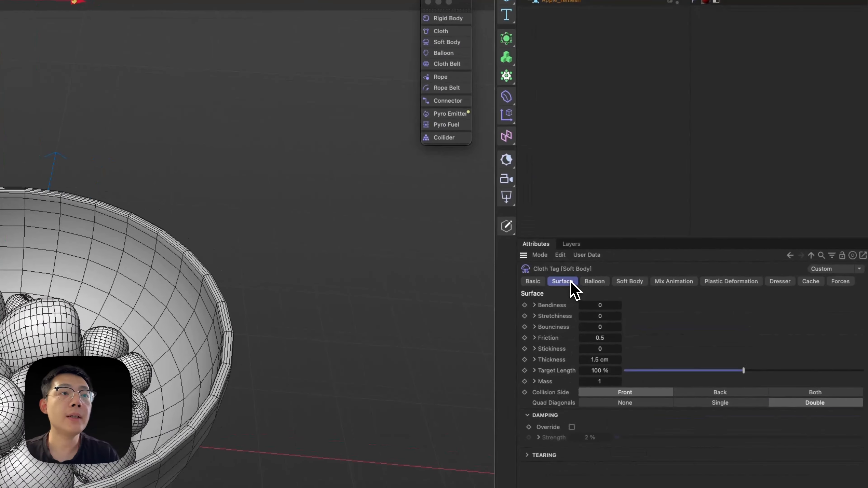
{"action": "left_click", "coordinate": [604, 382]}
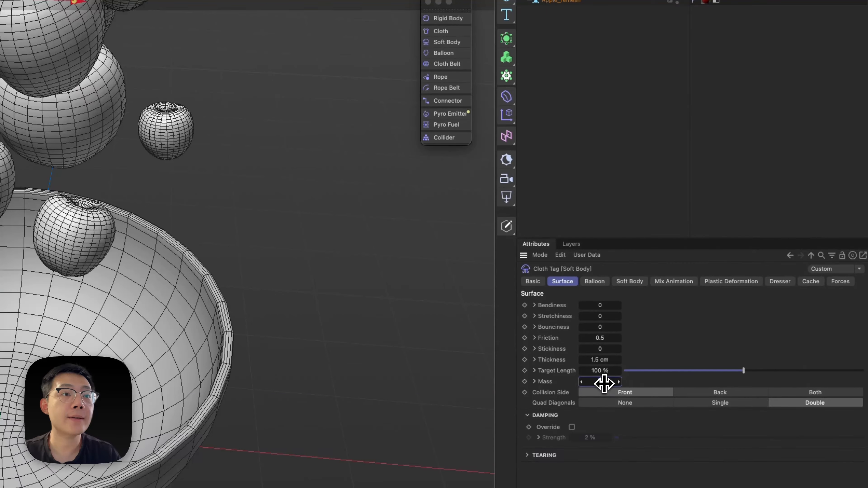
{"action": "type", "text": "1.5"}
{"action": "key", "text": "Return"}
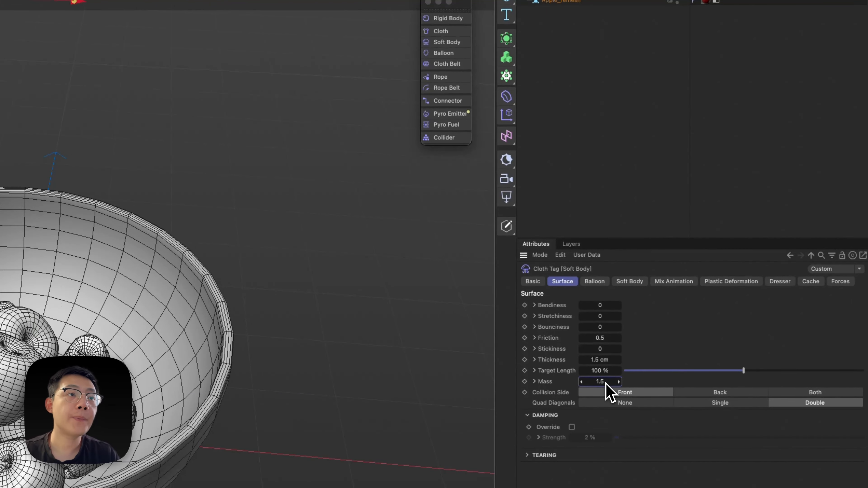
{"action": "left_click", "coordinate": [602, 339]}
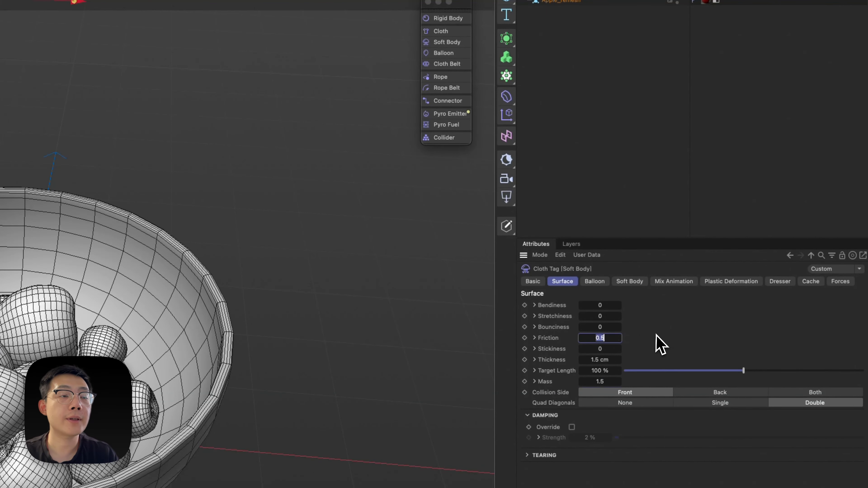
{"action": "type", "text": "1"}
{"action": "key", "text": "Return"}
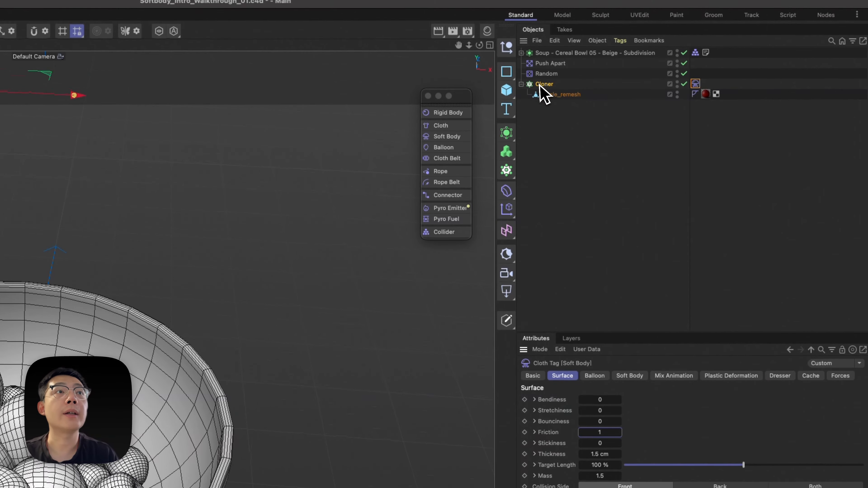
Set the bounce of the bowl's Collider tag to 0.08, then play the simulation and return to the first frame.
{"action": "left_click", "coordinate": [695, 52]}
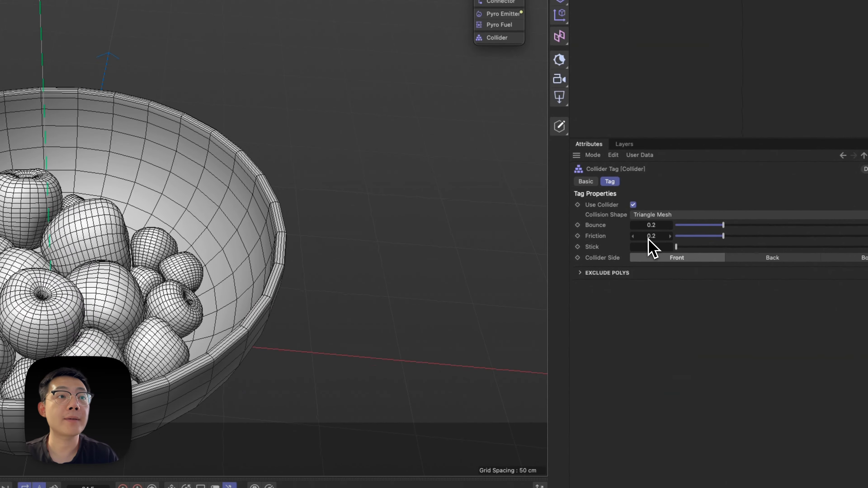
{"action": "left_click", "coordinate": [696, 226]}
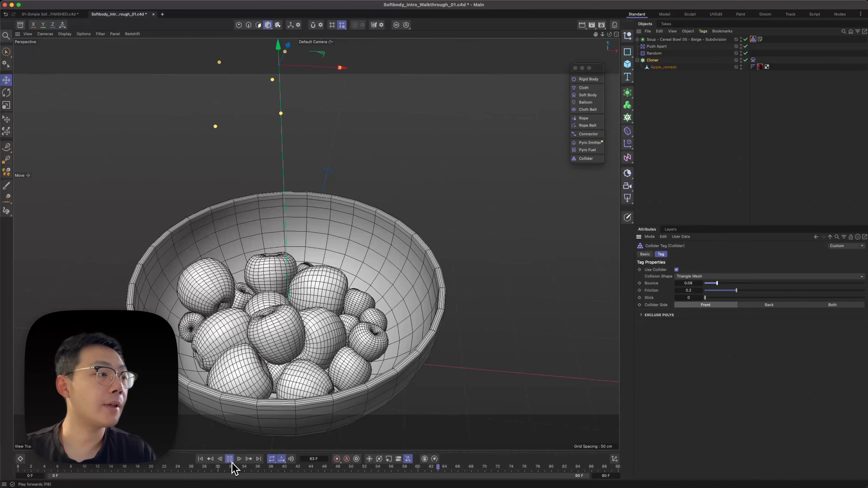
{"action": "left_click", "coordinate": [230, 459]}
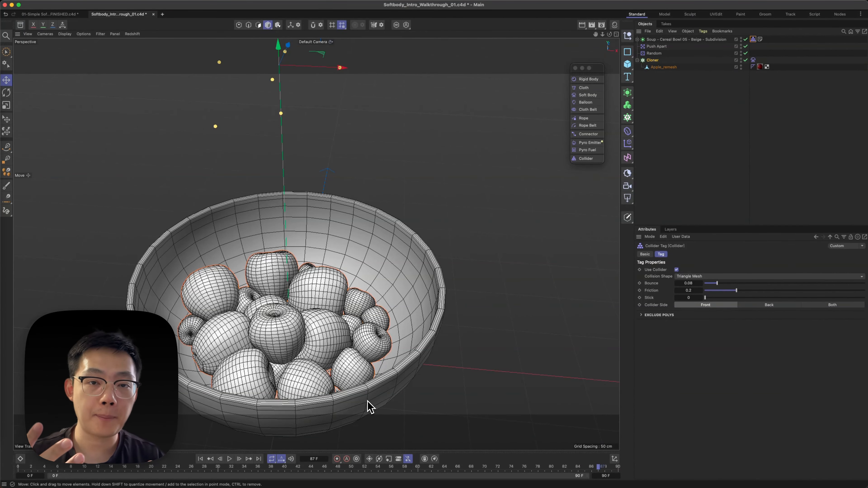
{"action": "left_click_drag", "start_coordinate": [393, 207], "coordinate": [415, 206], "text": "alt"}
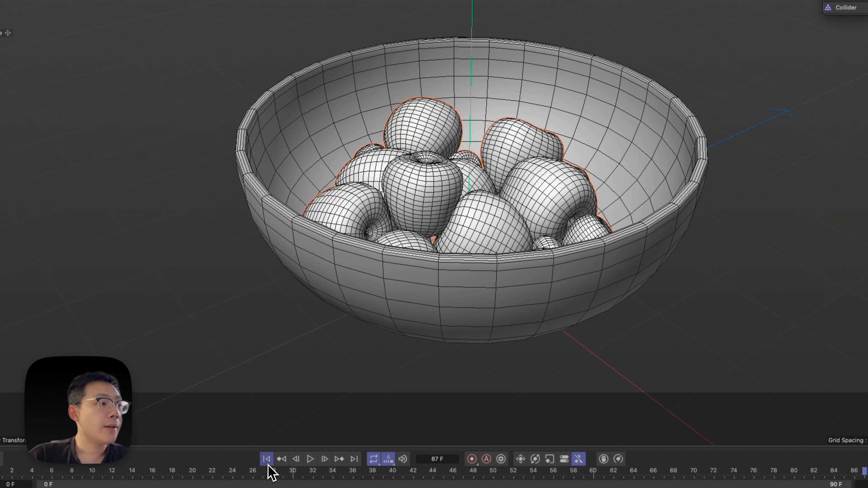
{"action": "left_click", "coordinate": [231, 474]}
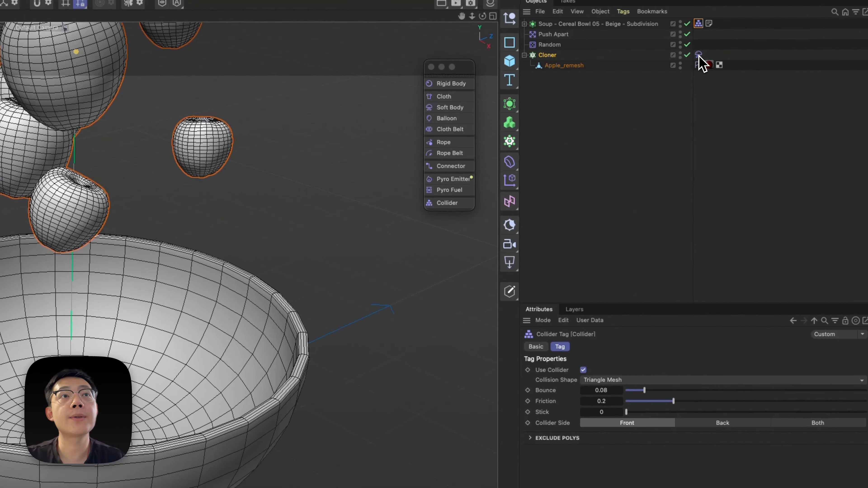
Enable Balloon on the Cloner's Soft Body tag with an overpressure of 2 and play the simulation.
{"action": "left_click", "coordinate": [698, 54]}
{"action": "left_click", "coordinate": [589, 350]}
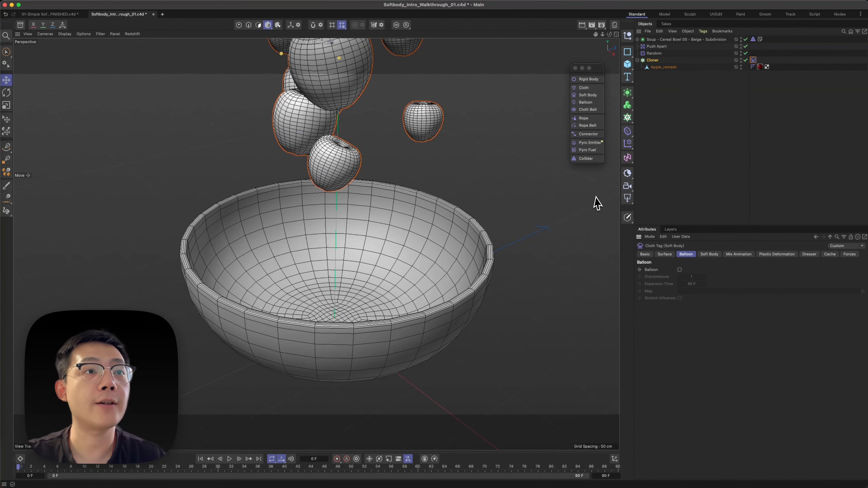
{"action": "left_click", "coordinate": [679, 270]}
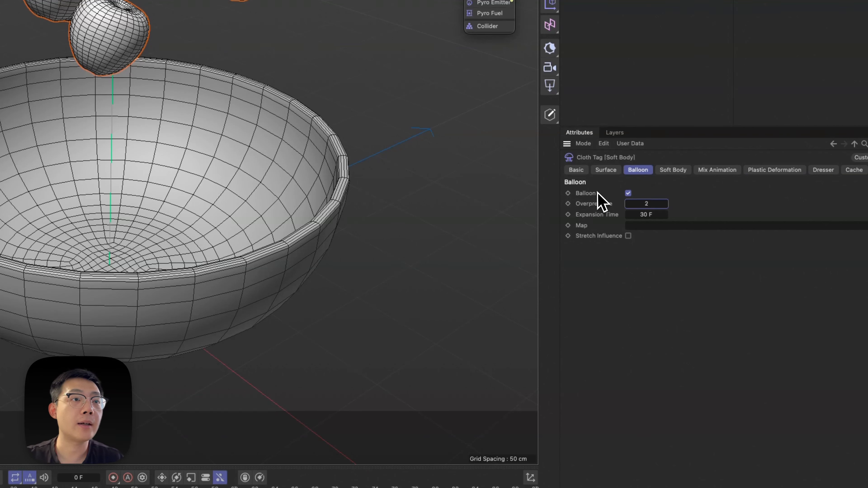
{"action": "left_click", "coordinate": [596, 204]}
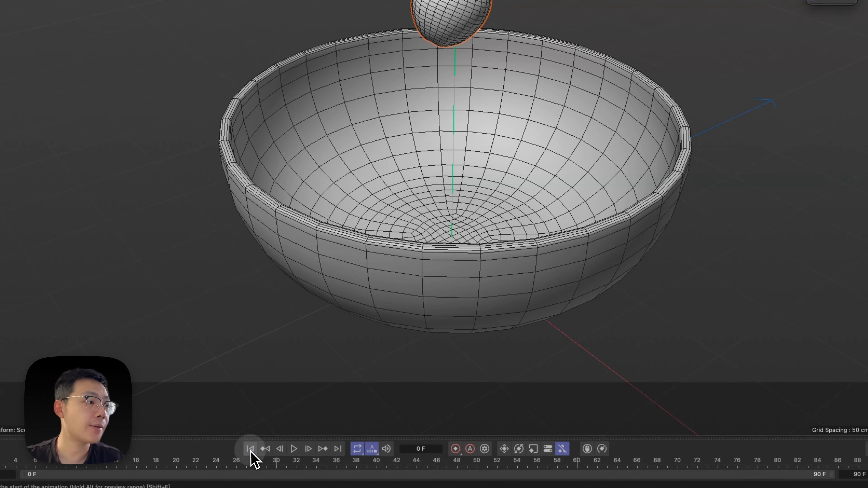
{"action": "left_click", "coordinate": [294, 449]}
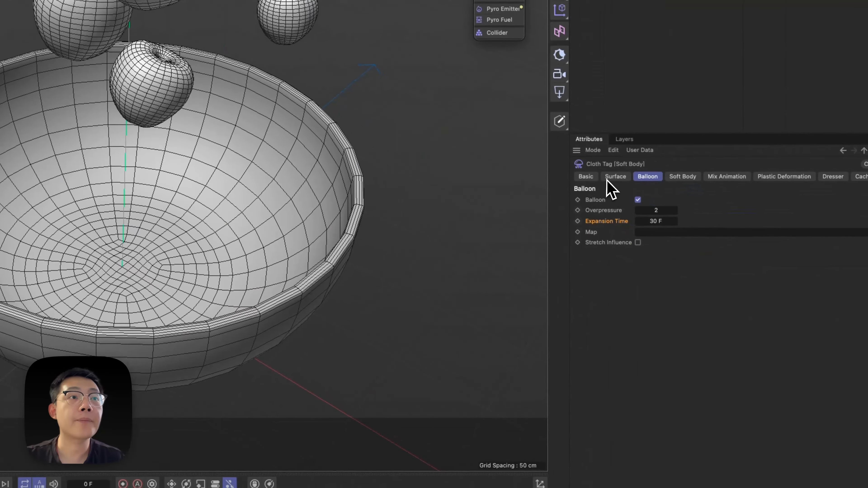
Set the Soft Body tag's surface stretchiness to 5 and bendiness to 2.
{"action": "left_click", "coordinate": [736, 221]}
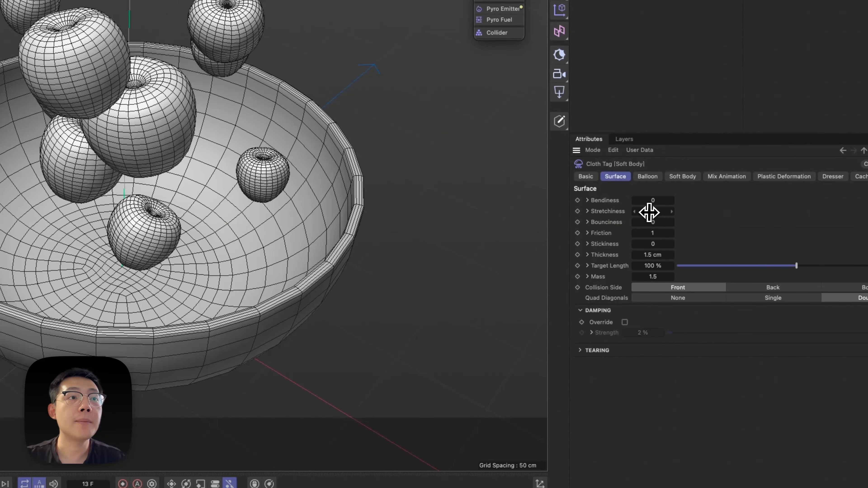
{"action": "double_click", "coordinate": [649, 212]}
{"action": "type", "text": "5"}
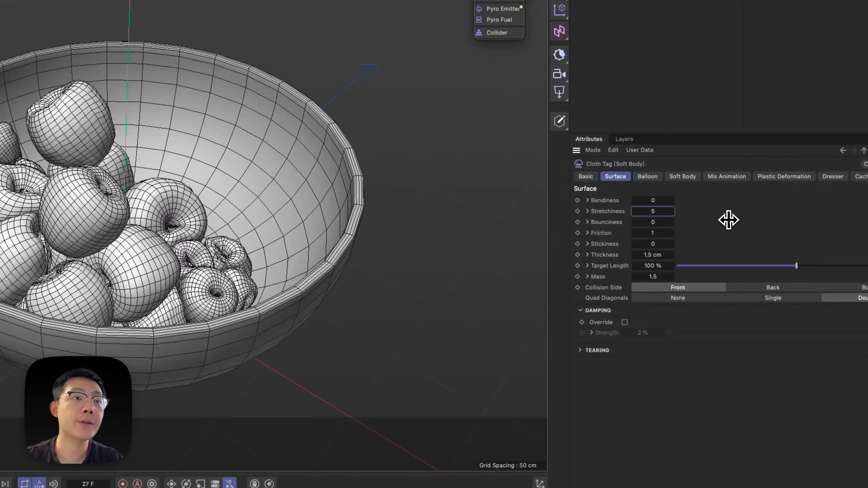
{"action": "key", "text": "shift+Tab"}
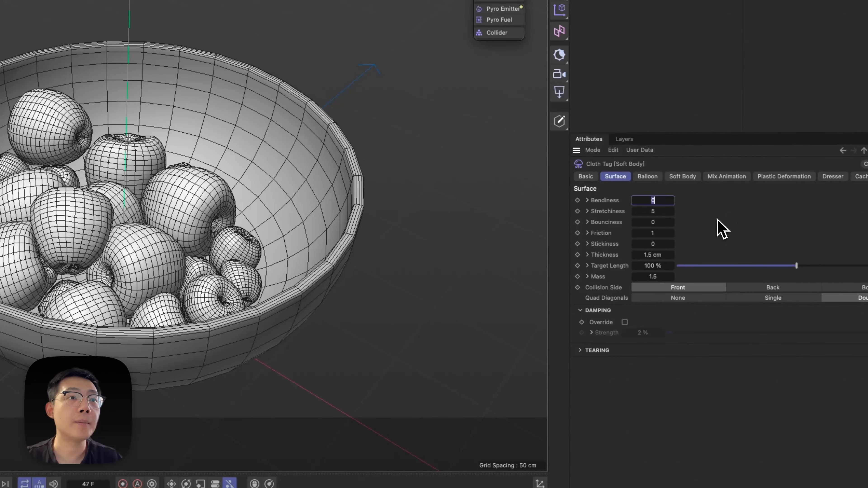
{"action": "type", "text": "2"}
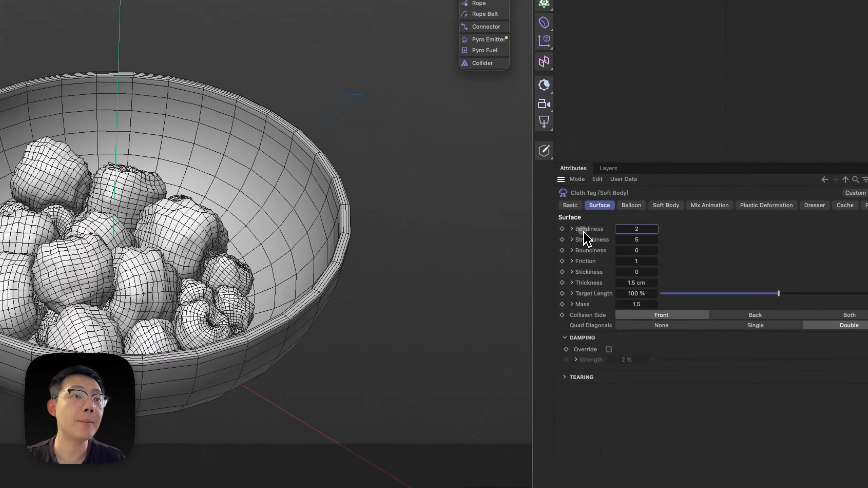
Set the Soft Body tag's surface bendiness back to 0.
{"action": "left_click", "coordinate": [583, 231]}
{"action": "type", "text": "0"}
{"action": "key", "text": "Return"}
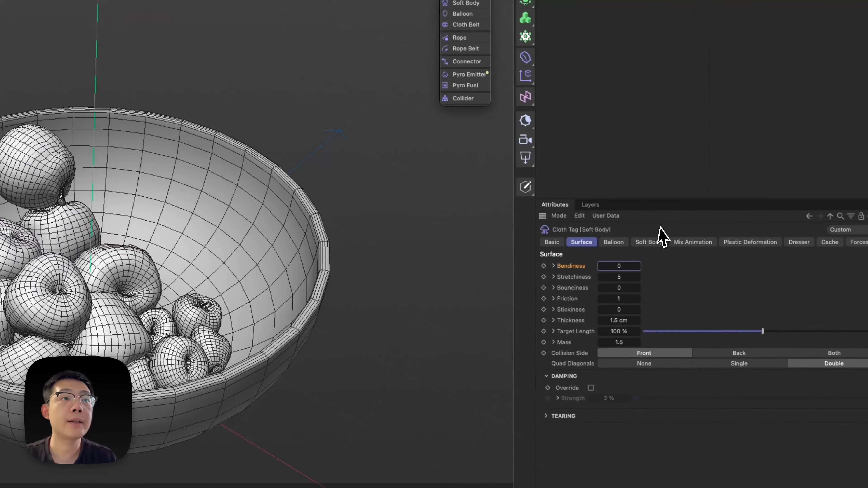
Set the Soft Body tag's Balloon overpressure to 50, watch the simulation, and return to the first frame.
{"action": "left_click", "coordinate": [628, 203]}
{"action": "left_click", "coordinate": [612, 279]}
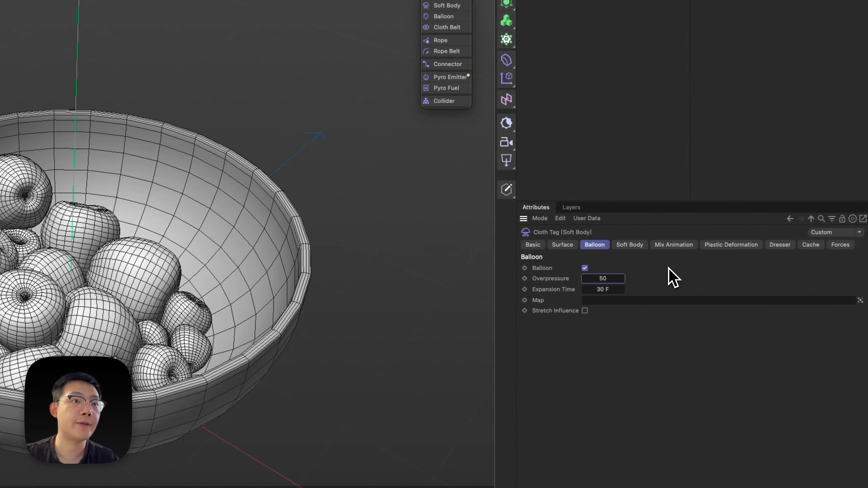
{"action": "key", "text": "Return"}
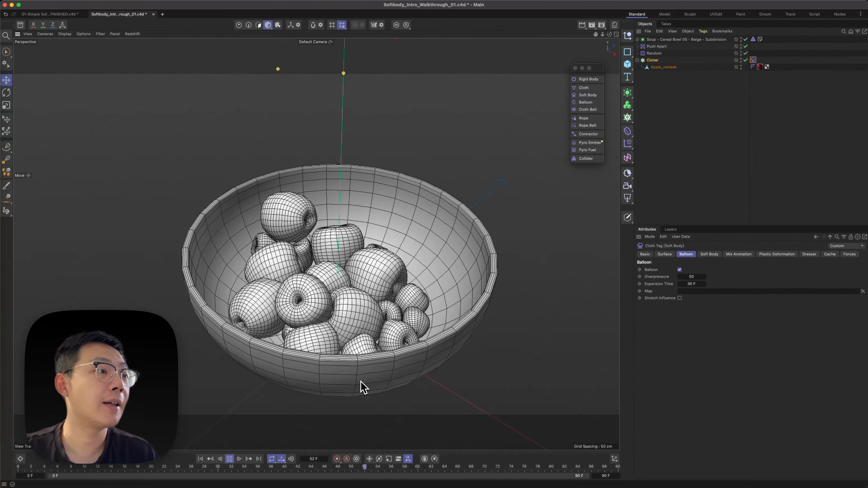
{"action": "left_click", "coordinate": [229, 459]}
{"action": "left_click", "coordinate": [200, 458]}
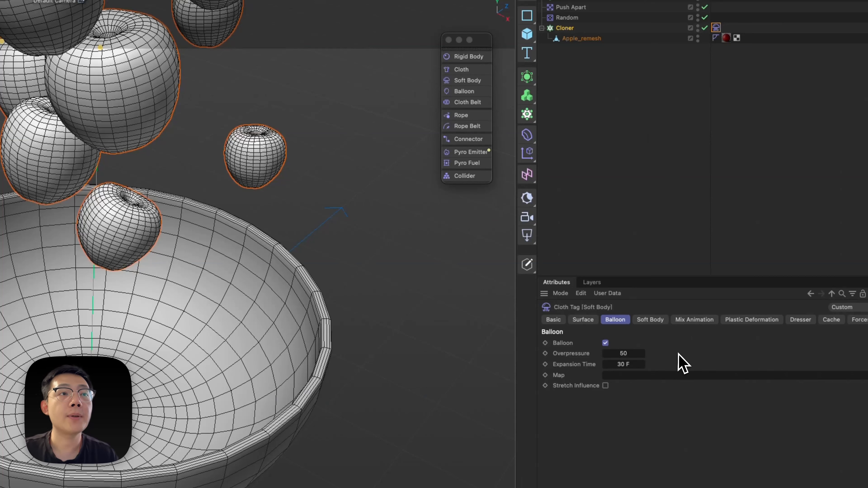
Turn off Balloon on the Soft Body tag and open its Mix Animation settings.
{"action": "left_click", "coordinate": [605, 343]}
{"action": "left_click", "coordinate": [649, 321]}
{"action": "left_click", "coordinate": [684, 320]}
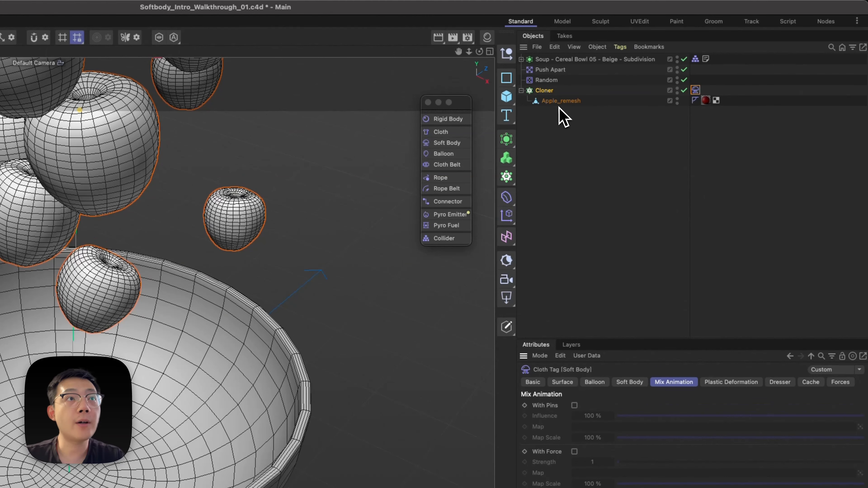
Select the Random effector and open its Parameter settings at the Scale property.
{"action": "left_click", "coordinate": [546, 91]}
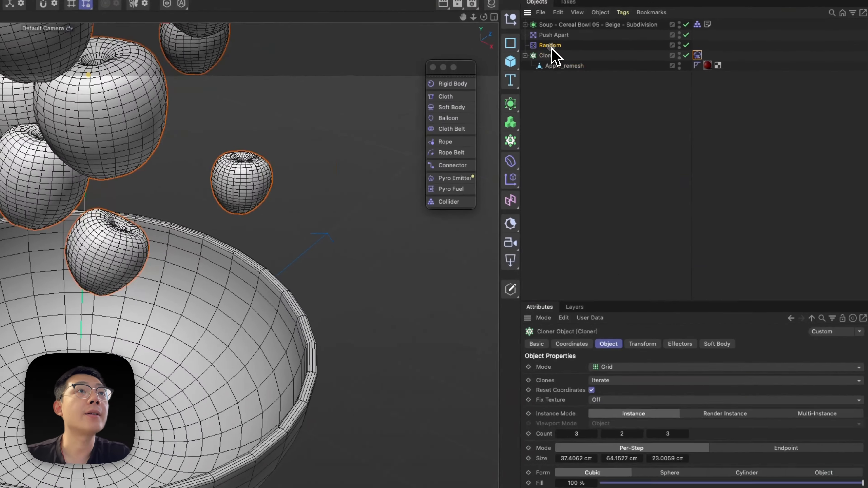
{"action": "left_click", "coordinate": [654, 54]}
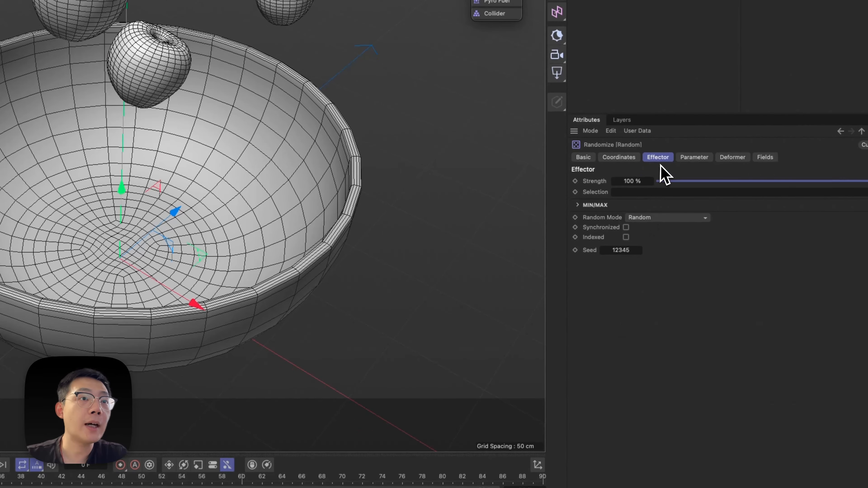
{"action": "left_click", "coordinate": [693, 158]}
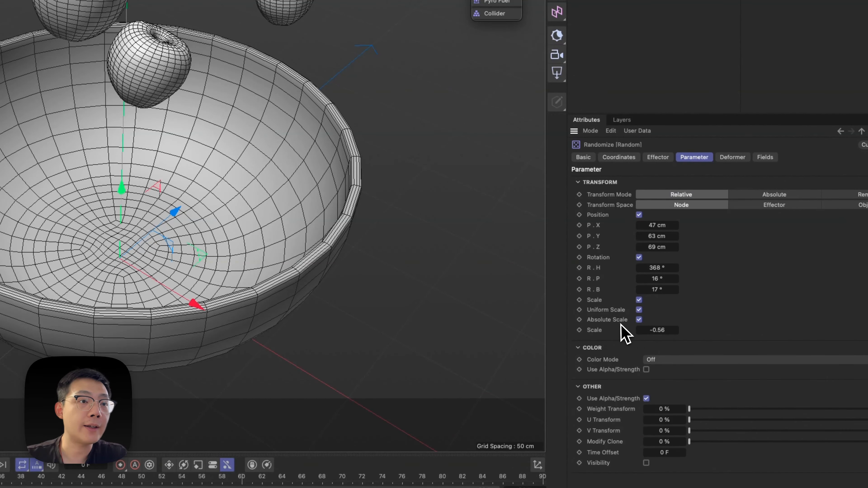
{"action": "left_click", "coordinate": [602, 331]}
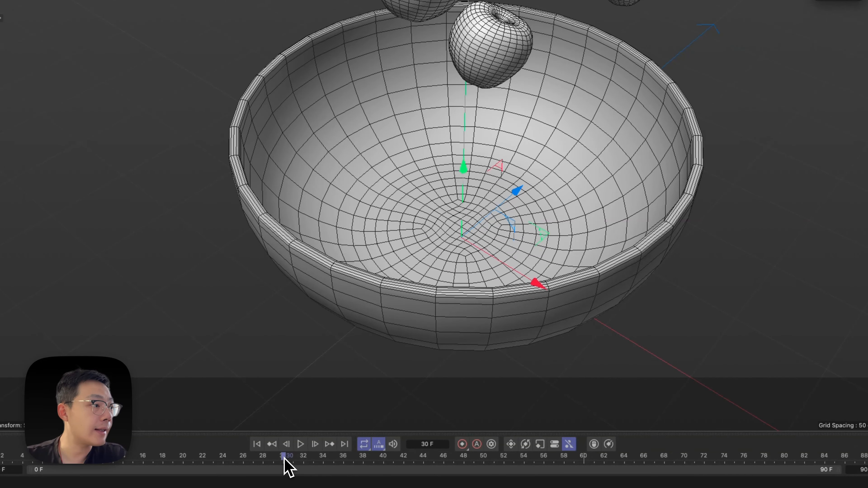
Return the timeline to the first frame and extend the project's end frame to 180.
{"action": "key", "text": "shift+f"}
{"action": "left_click", "coordinate": [303, 445]}
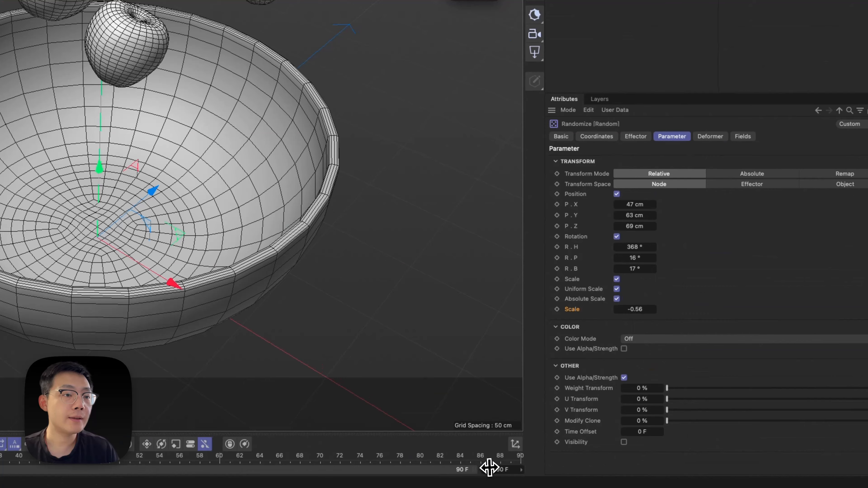
{"action": "left_click", "coordinate": [605, 476]}
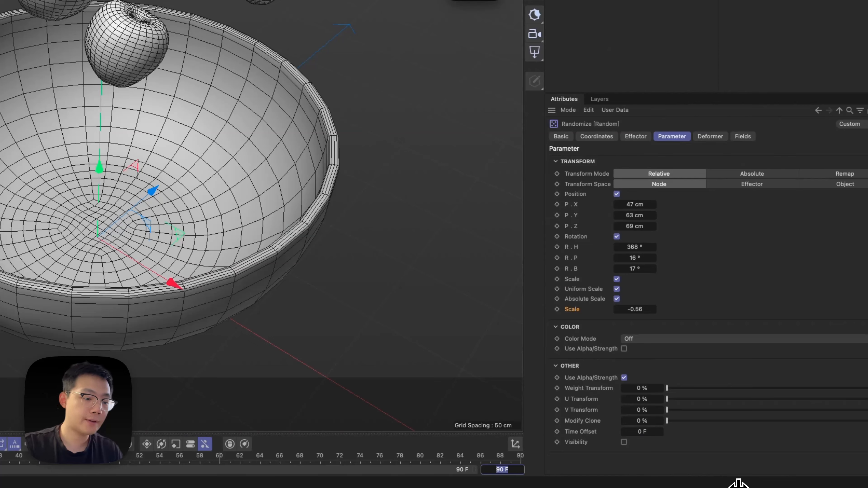
{"action": "type", "text": "180"}
{"action": "key", "text": "Return"}
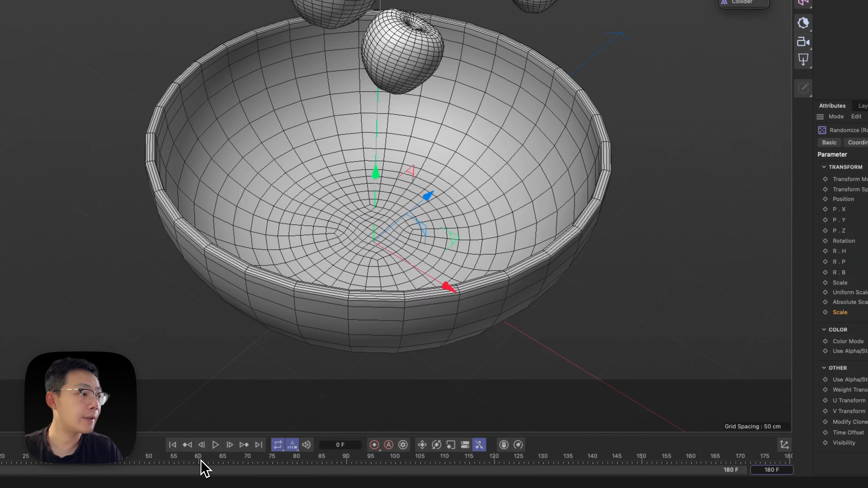
Keyframe the Random effector's Scale at -0.56 on frame 60 and 1.1 on frame 90, and play the simulation once.
{"action": "left_click", "coordinate": [216, 475]}
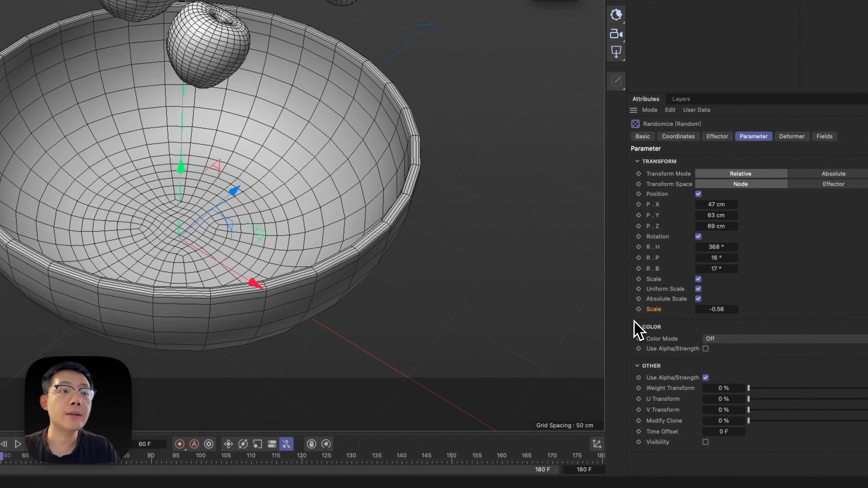
{"action": "left_click", "coordinate": [638, 309]}
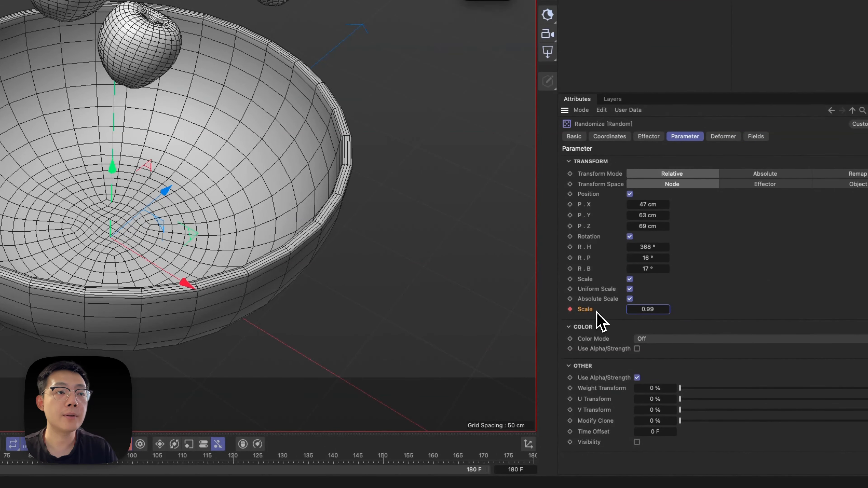
{"action": "left_click_drag", "start_coordinate": [644, 313], "coordinate": [654, 310]}
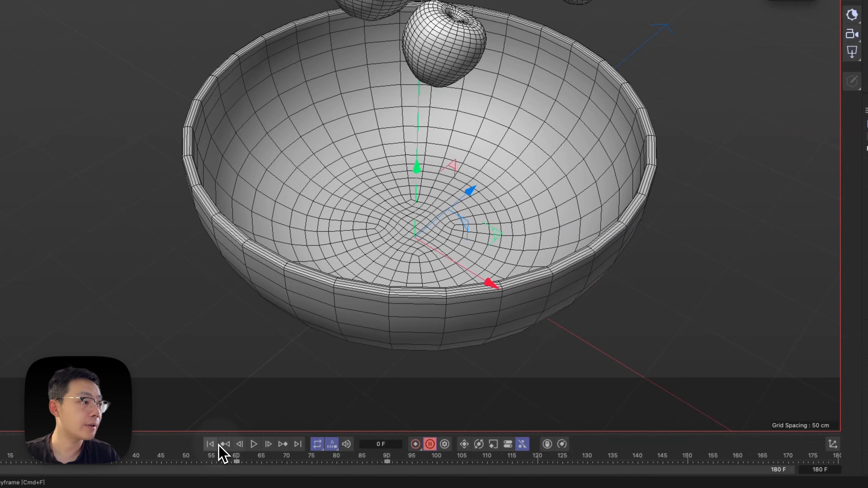
{"action": "left_click", "coordinate": [254, 443]}
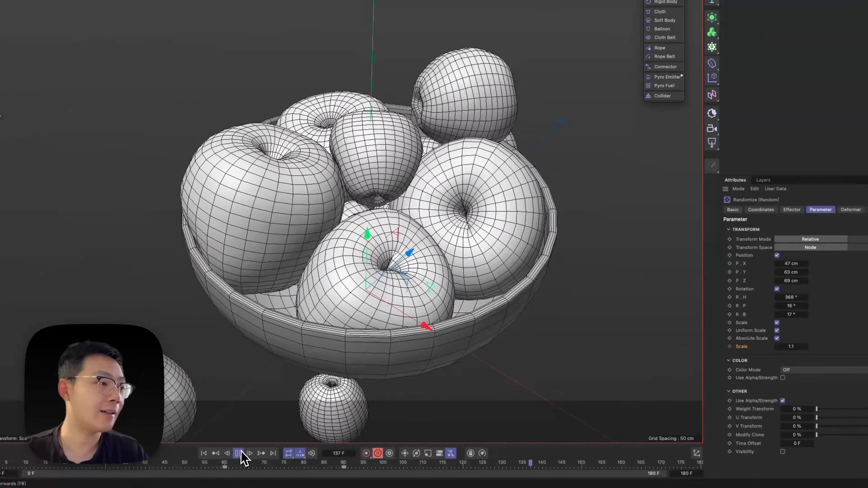
{"action": "key", "text": "shift+f"}
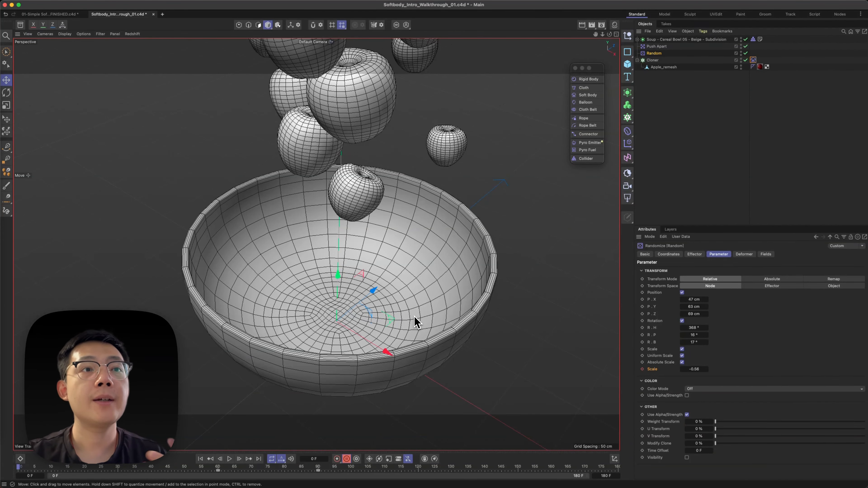
Select the Cloner's Soft Body tag, play the growing-apples simulation from a wider view, and return to the first frame.
{"action": "left_click", "coordinate": [758, 67]}
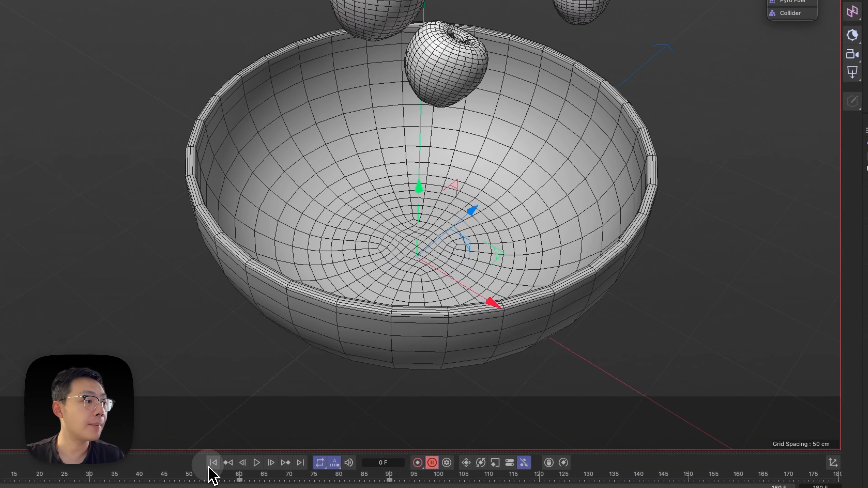
{"action": "scroll", "coordinate": [454, 165], "scroll_direction": "down", "scroll_amount": 5}
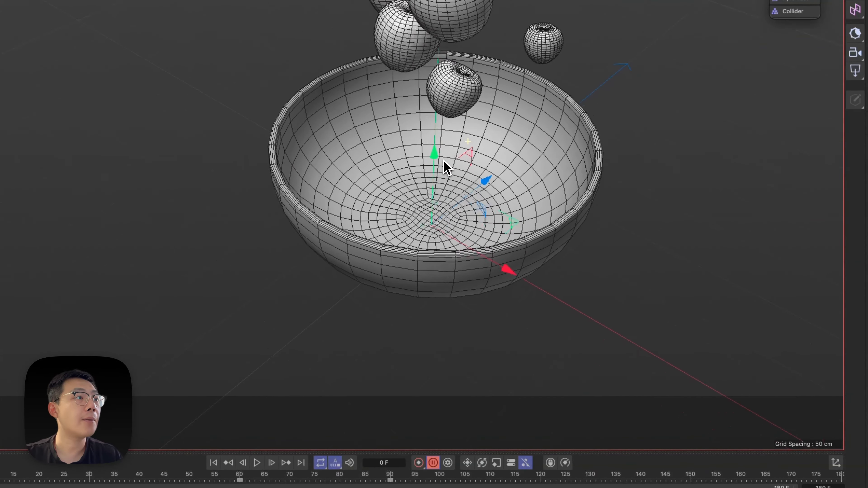
{"action": "mouse_move", "coordinate": [445, 166]}
{"action": "left_mouse_down", "text": "alt"}
{"action": "mouse_move", "coordinate": [456, 131]}
{"action": "mouse_move", "coordinate": [437, 223]}
{"action": "mouse_move", "coordinate": [427, 195]}
{"action": "left_mouse_up", "text": "alt"}
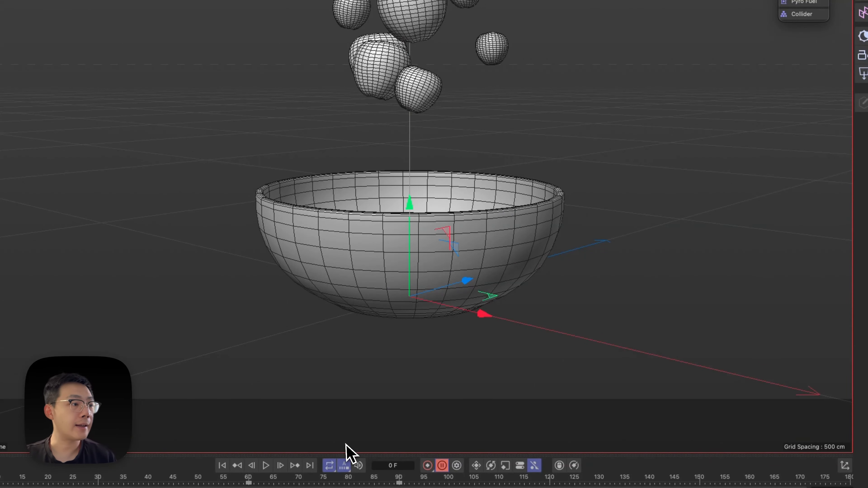
{"action": "left_click", "coordinate": [266, 465]}
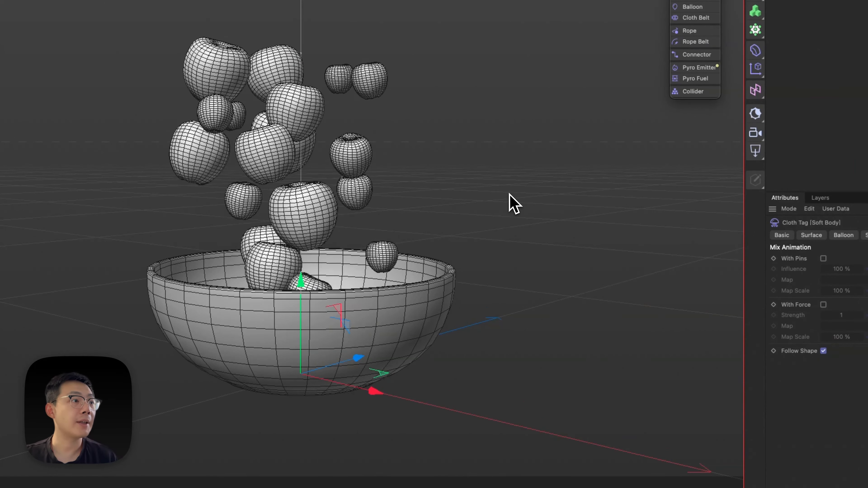
{"action": "left_click_drag", "start_coordinate": [504, 213], "coordinate": [329, 339], "text": "alt"}
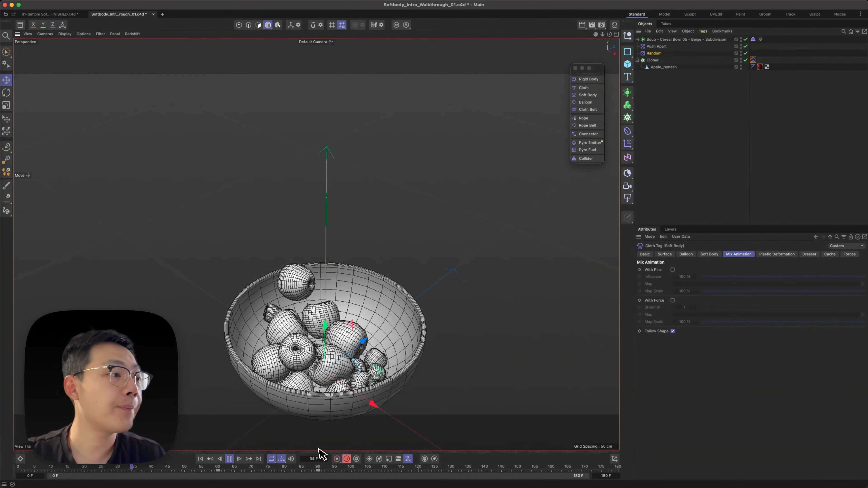
{"action": "left_click", "coordinate": [228, 460]}
{"action": "left_click", "coordinate": [203, 460]}
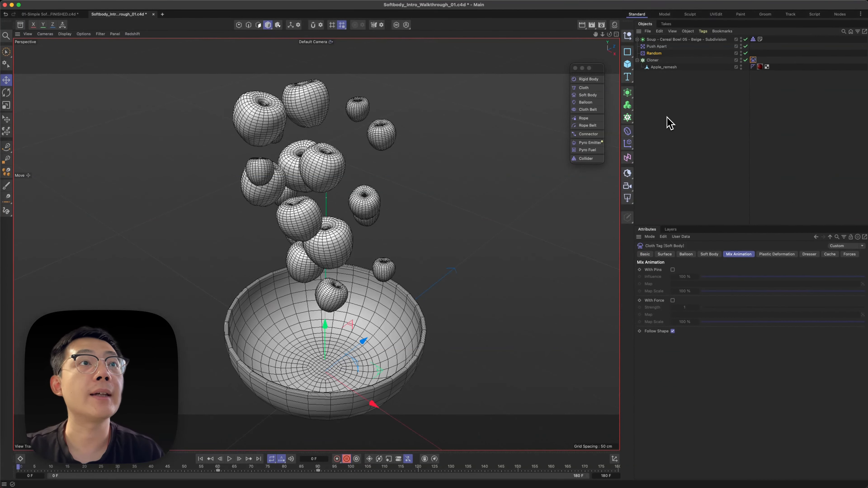
Examine the Gravity object's settings in the 01-Simple Softbody-FINISHED project and return to the walkthrough project.
{"action": "left_click", "coordinate": [669, 123]}
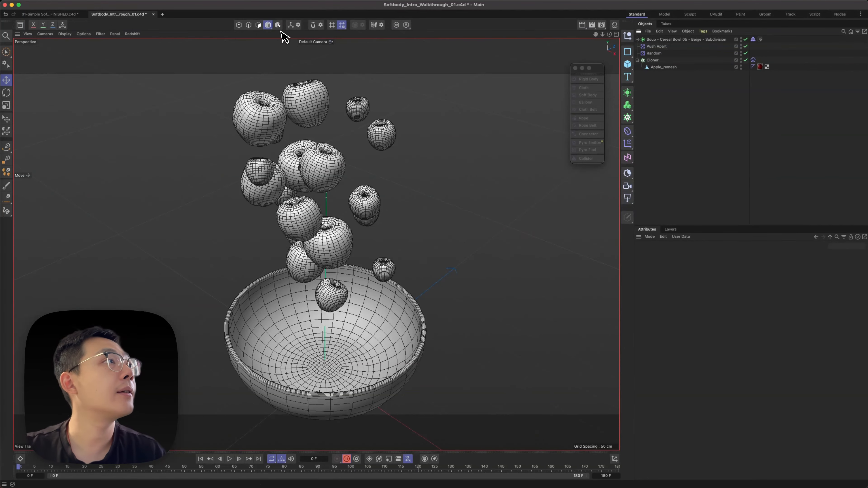
{"action": "left_click", "coordinate": [40, 15]}
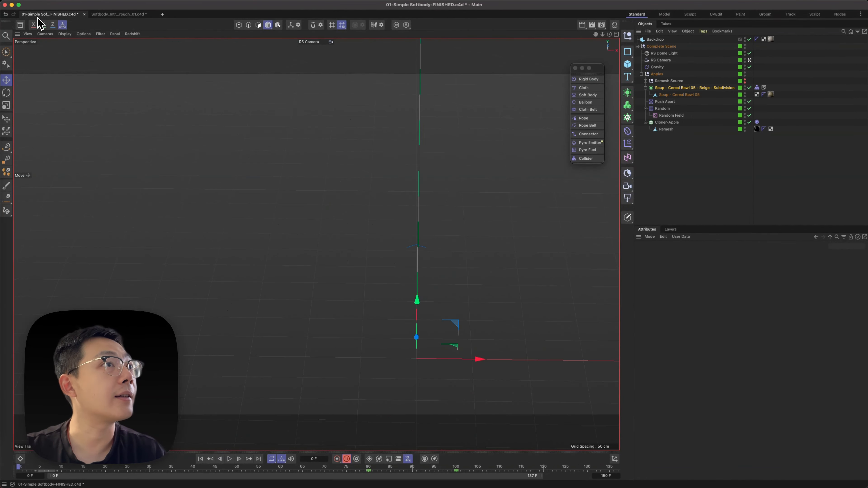
{"action": "left_click", "coordinate": [659, 68]}
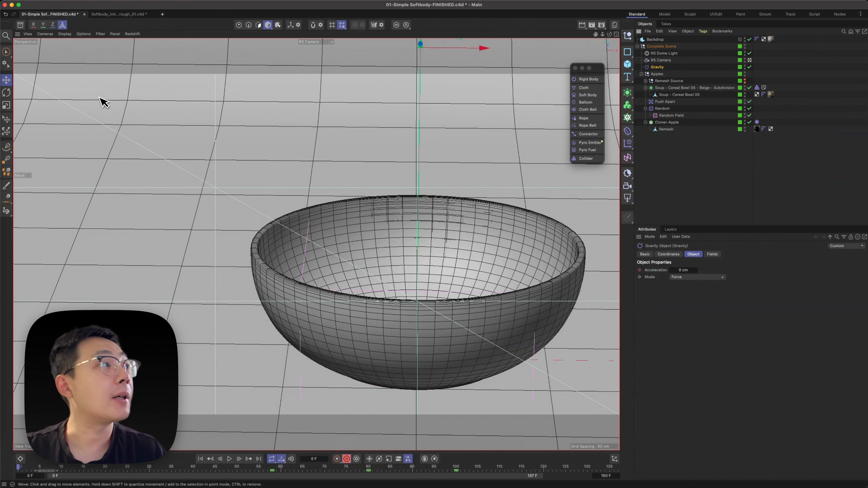
{"action": "left_click", "coordinate": [121, 15]}
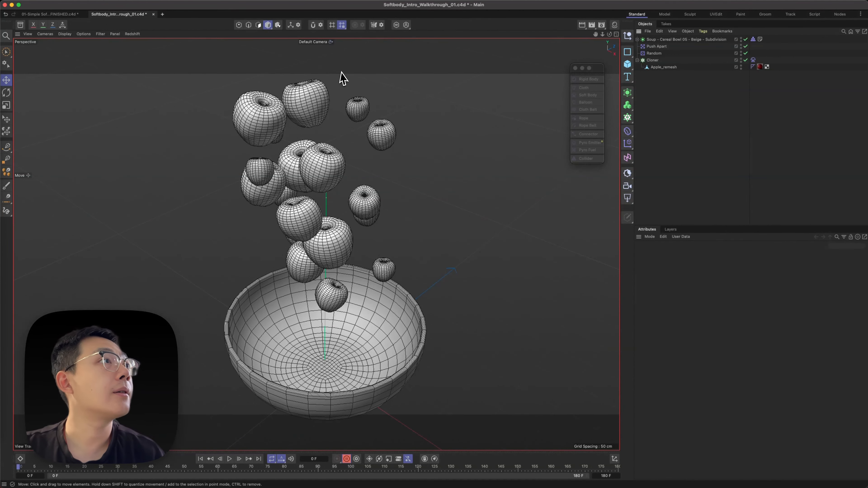
Detach the simulation forces list as a floating palette placed beneath the simulation tags palette.
{"action": "left_click", "coordinate": [214, 1]}
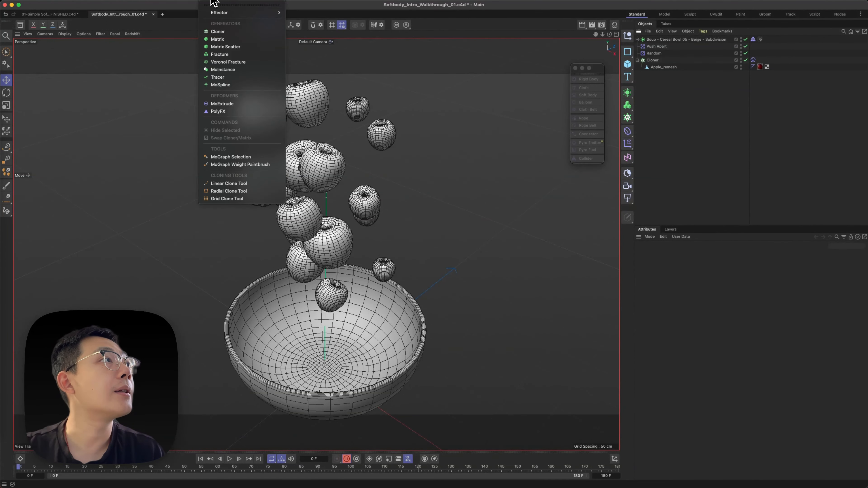
{"action": "mouse_move", "coordinate": [303, 2]}
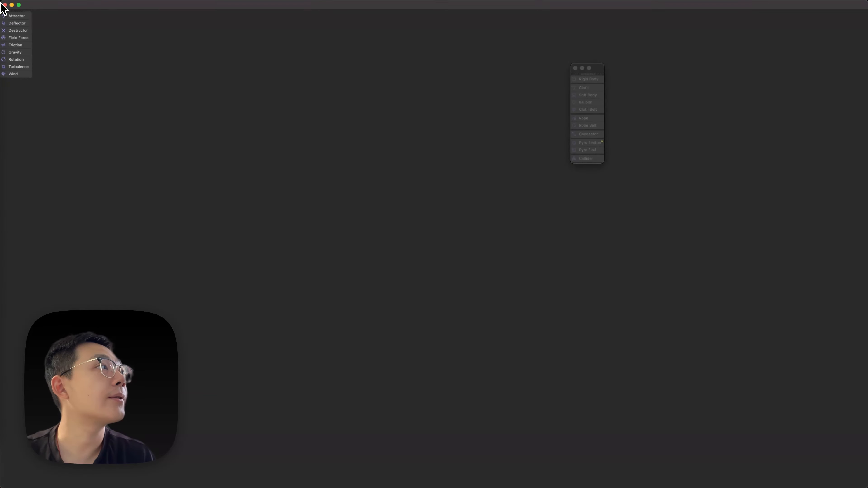
{"action": "left_click_drag", "start_coordinate": [2, 7], "coordinate": [599, 180]}
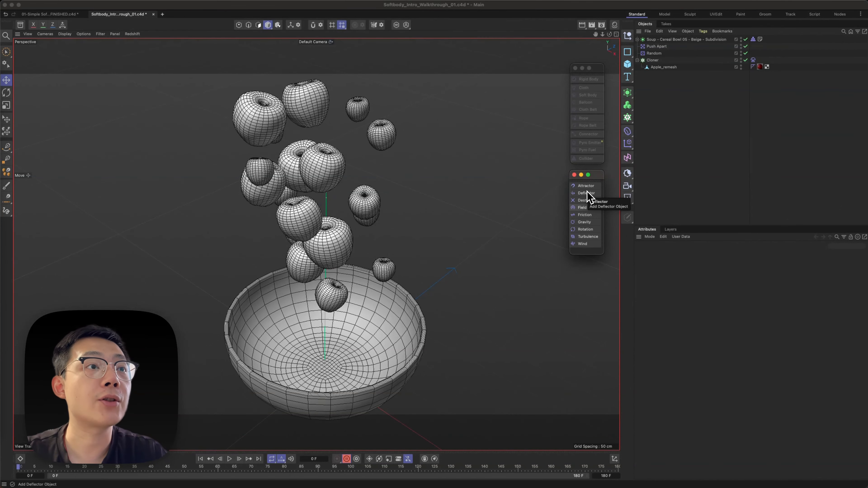
Add a Gravity force object and raise it straight up above the cloned apples.
{"action": "left_click", "coordinate": [594, 222]}
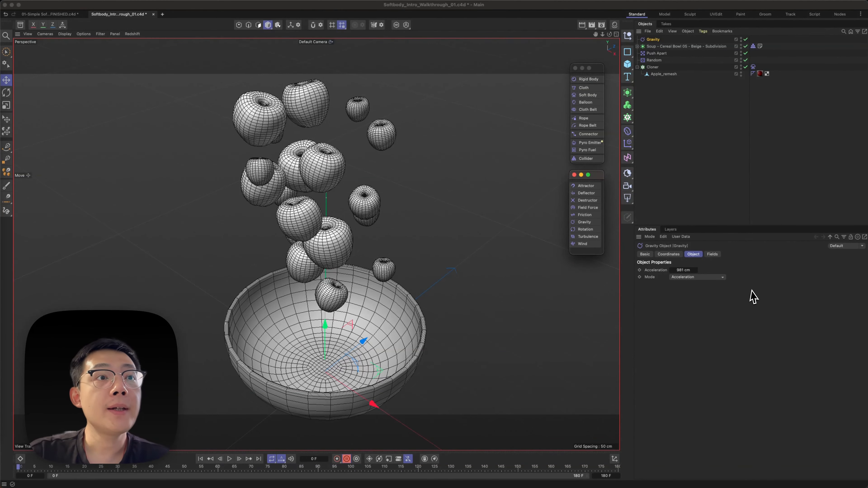
{"action": "left_click", "coordinate": [326, 327]}
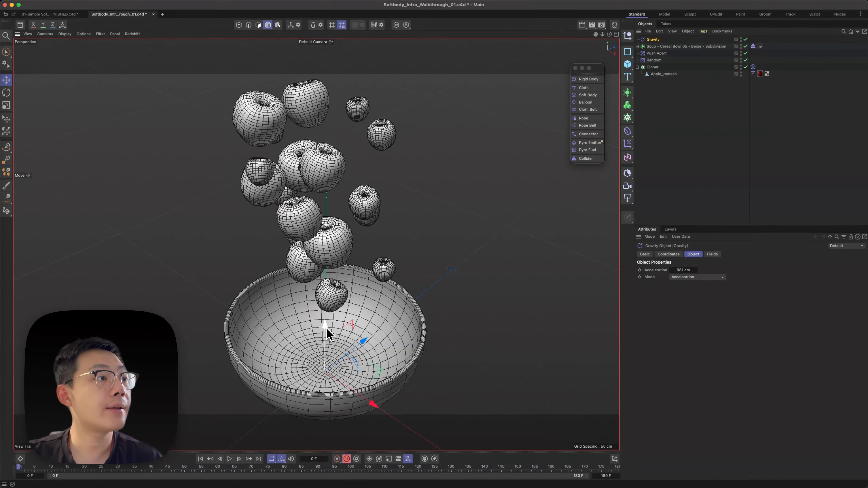
{"action": "left_click_drag", "start_coordinate": [327, 326], "coordinate": [343, 104]}
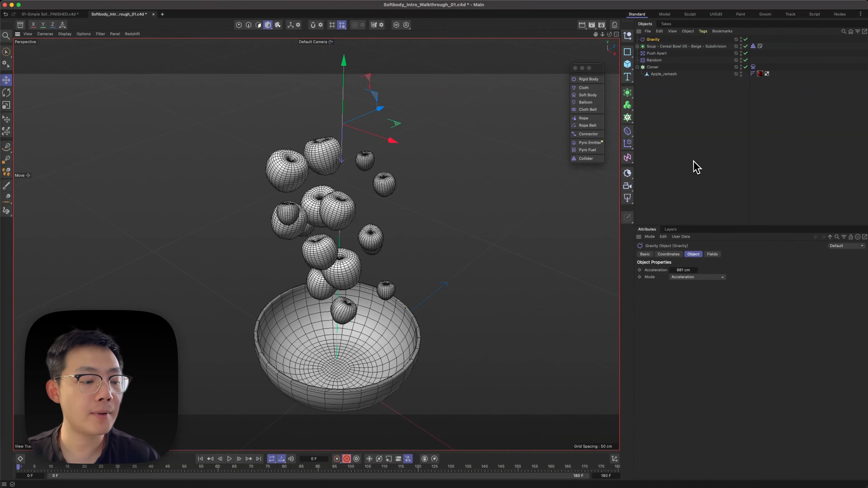
Set the scene gravity to 0 cm in the project's Simulation settings.
{"action": "key", "text": "super+d"}
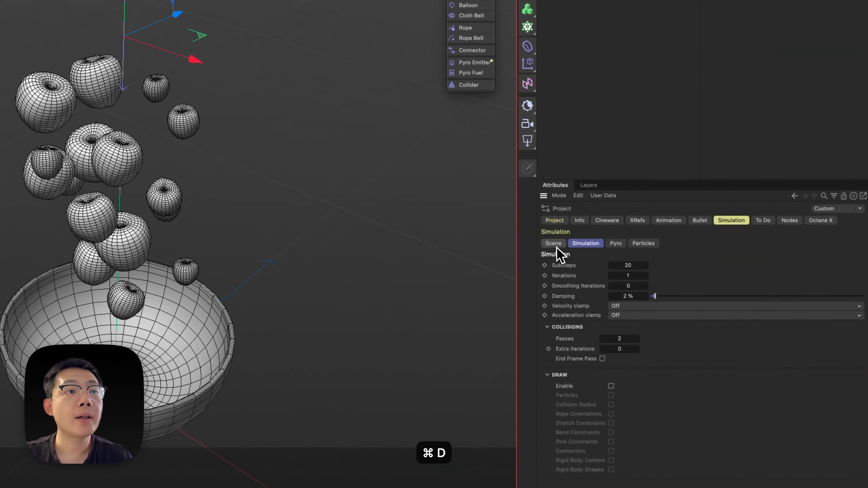
{"action": "left_click", "coordinate": [645, 270]}
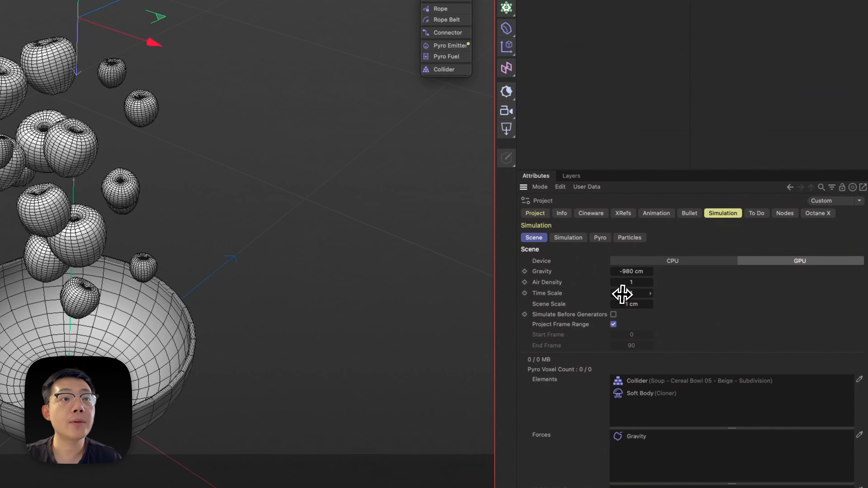
{"action": "left_click", "coordinate": [627, 271]}
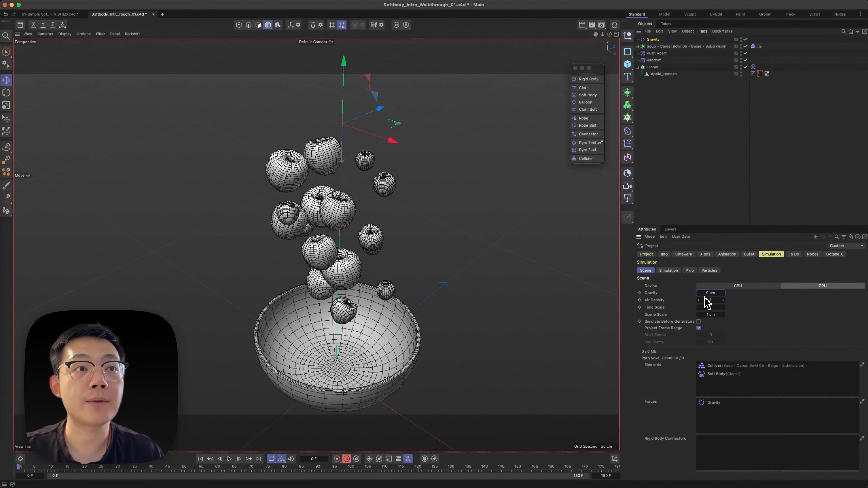
Select the Gravity object, lower it slightly, play the simulation under its force, and move the timeline to frame 90.
{"action": "left_click", "coordinate": [687, 157]}
{"action": "left_click", "coordinate": [653, 40]}
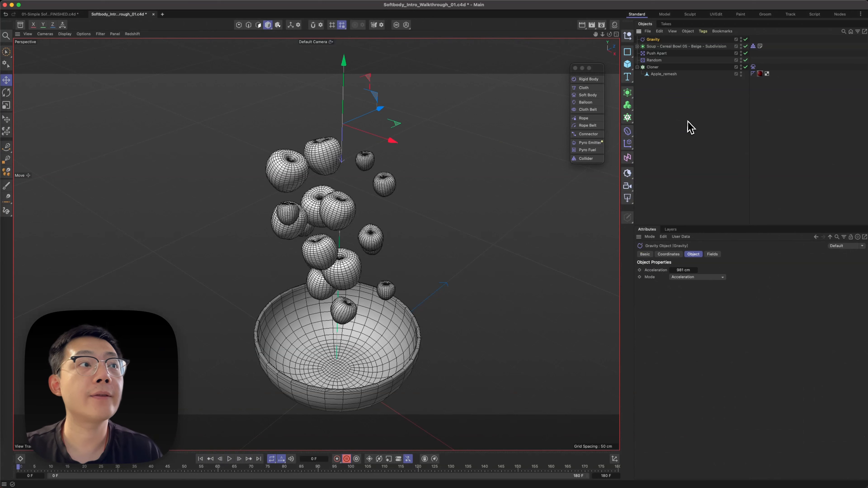
{"action": "left_click_drag", "start_coordinate": [343, 94], "coordinate": [343, 97]}
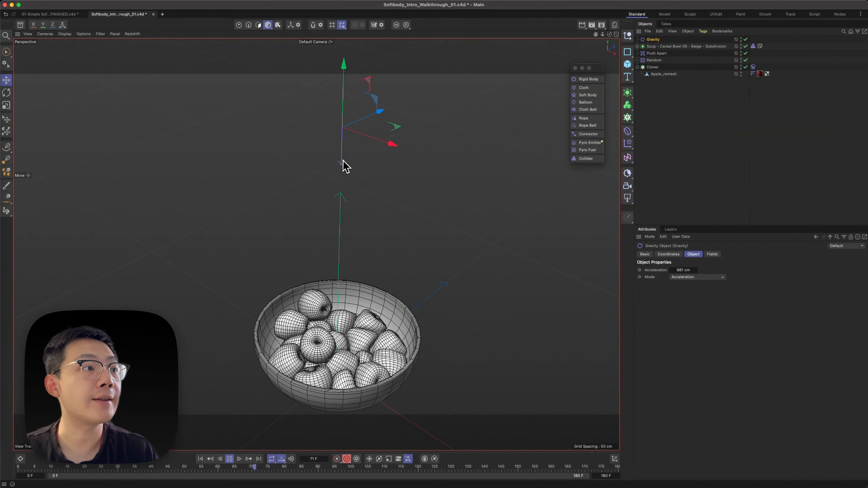
{"action": "left_click", "coordinate": [229, 458]}
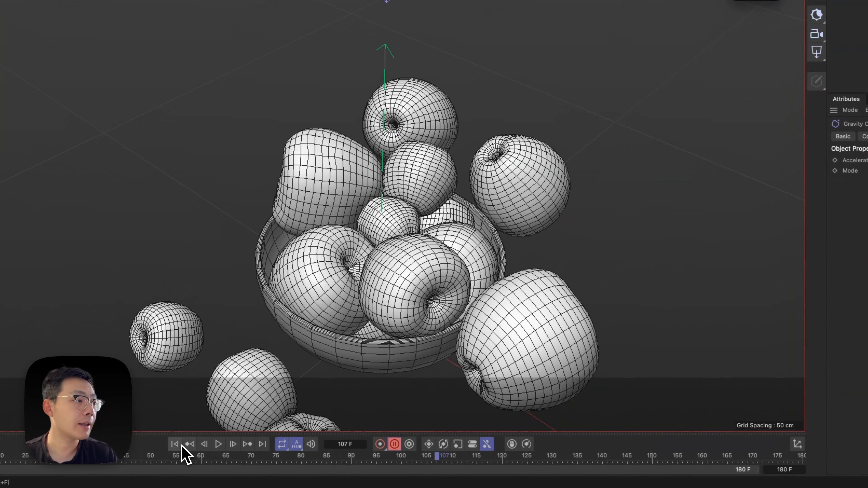
{"action": "left_click", "coordinate": [353, 462]}
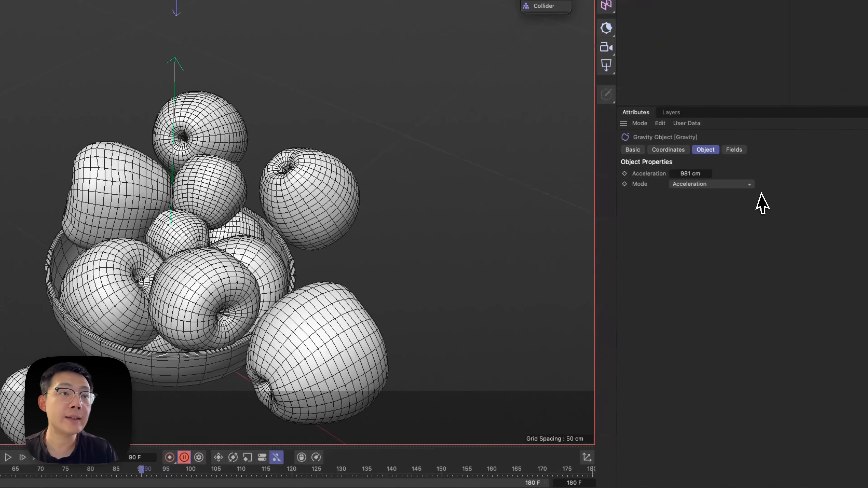
Keyframe the Gravity object's Acceleration at 981 cm on frame 90, key a changed value on frame 120, and play the simulation.
{"action": "left_click", "coordinate": [596, 175]}
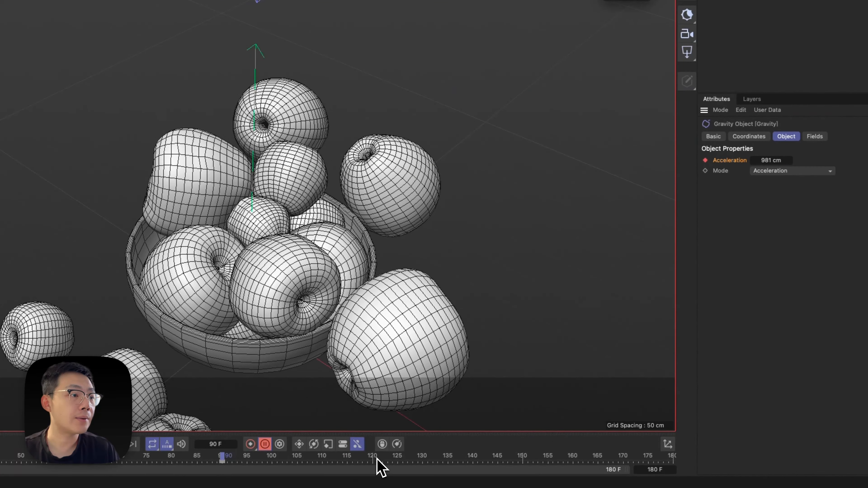
{"action": "left_click", "coordinate": [374, 460]}
{"action": "left_click", "coordinate": [769, 160]}
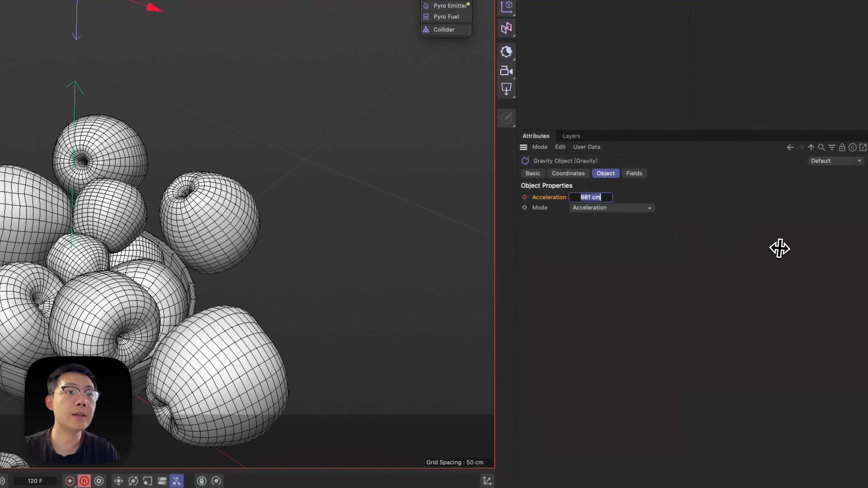
{"action": "key", "text": "Left"}
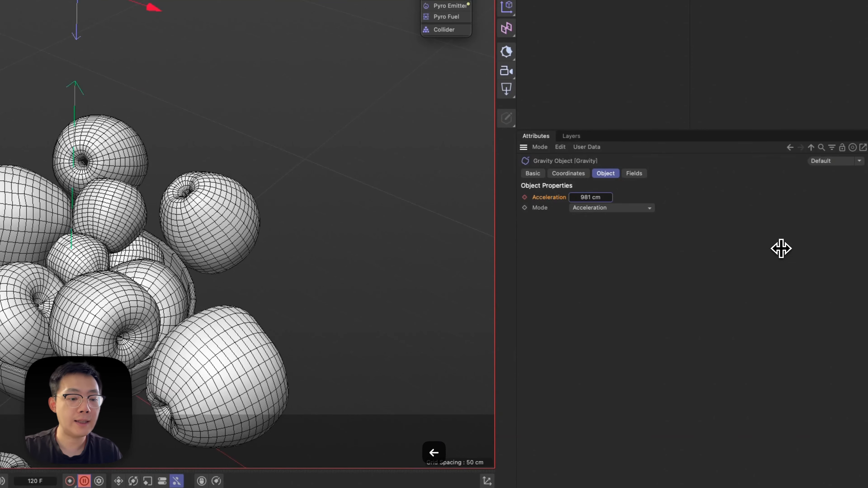
{"action": "key", "text": "Return"}
{"action": "key", "text": "F8"}
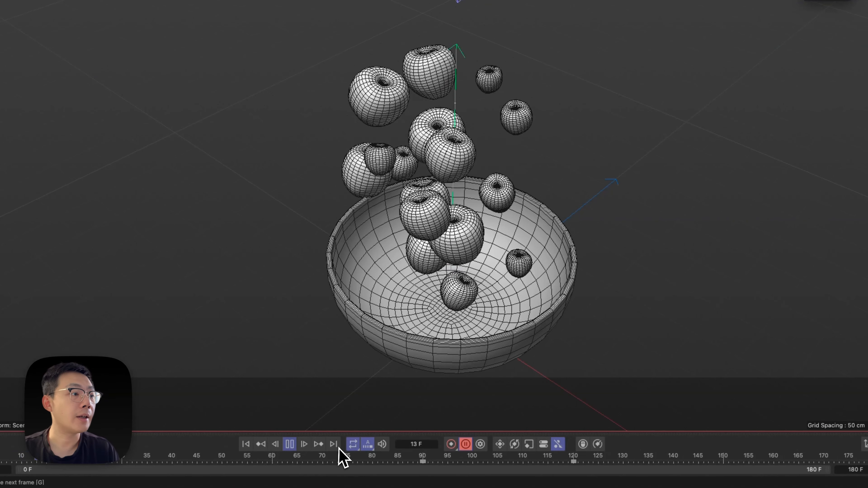
Move the Gravity acceleration keyframe from frame 90 to frame 60, review the simulation, then stop and return to frame 0.
{"action": "left_click_drag", "start_coordinate": [308, 468], "coordinate": [254, 466]}
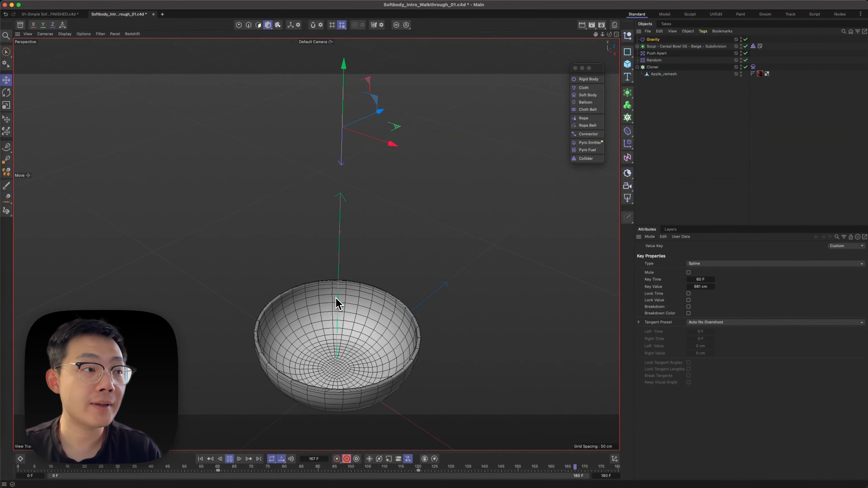
{"action": "left_click_drag", "start_coordinate": [337, 303], "coordinate": [339, 244], "text": "alt"}
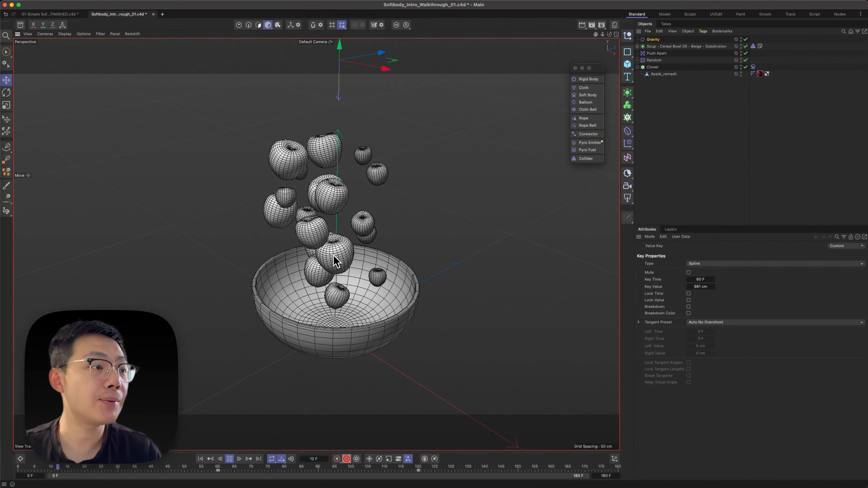
{"action": "left_click", "coordinate": [229, 459]}
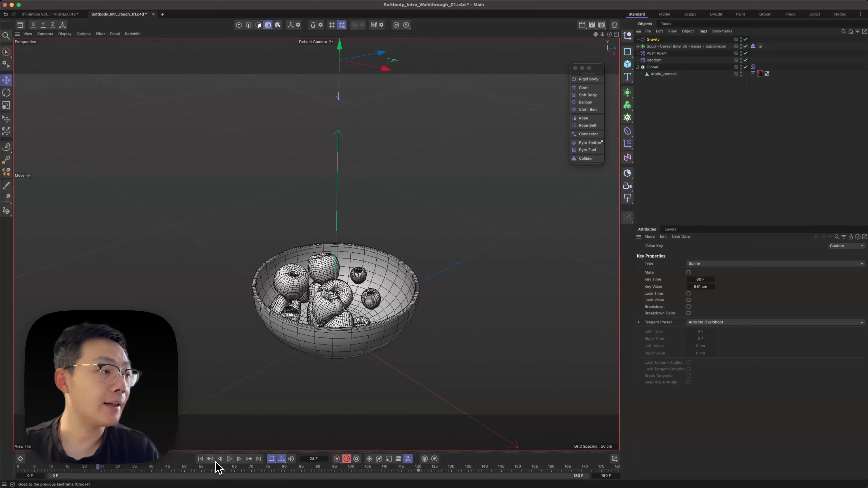
{"action": "left_click", "coordinate": [200, 459]}
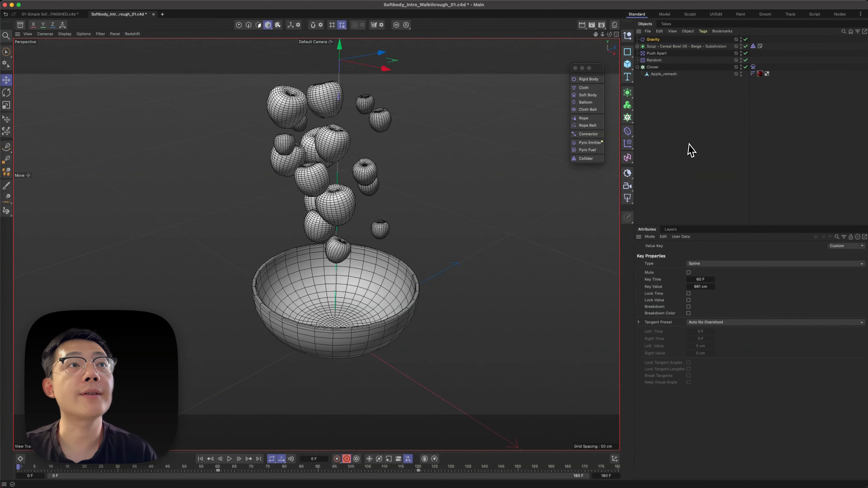
Add a Wind force object to the scene and disable the Gravity object.
{"action": "left_click", "coordinate": [653, 41]}
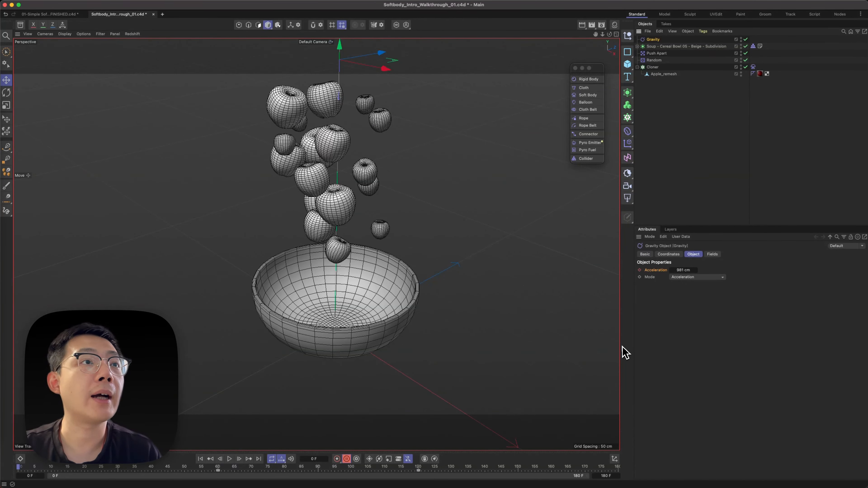
{"action": "left_click", "coordinate": [296, 3]}
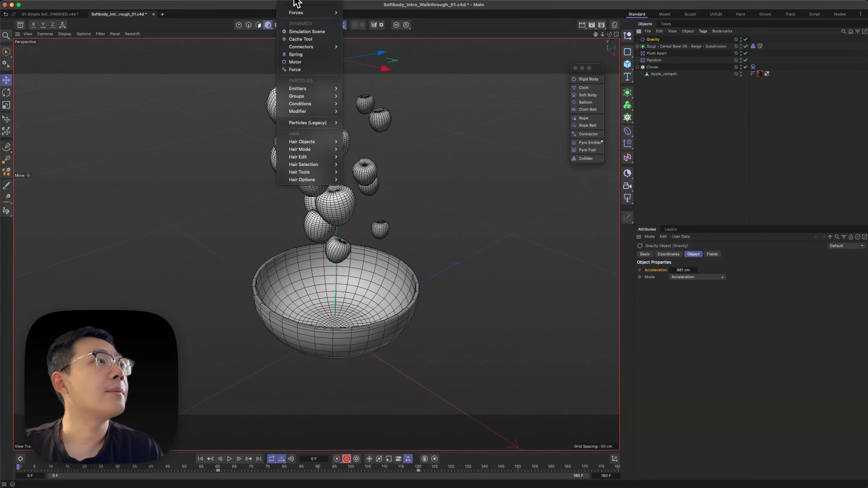
{"action": "mouse_move", "coordinate": [313, 15]}
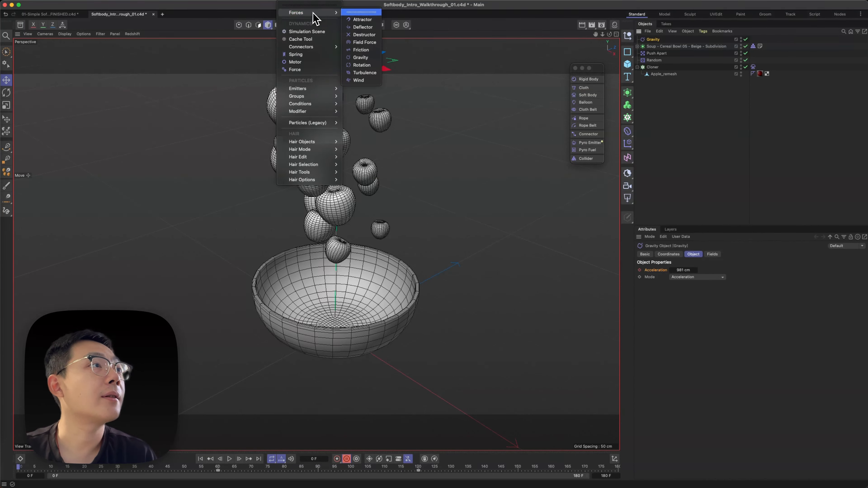
{"action": "left_click", "coordinate": [359, 80]}
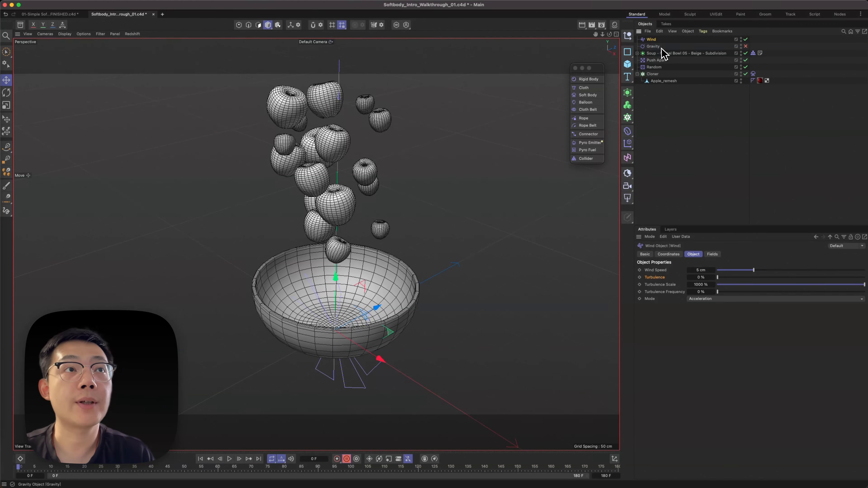
Set the project's simulation gravity to -980 cm.
{"action": "left_click", "coordinate": [653, 47]}
{"action": "left_click", "coordinate": [652, 42]}
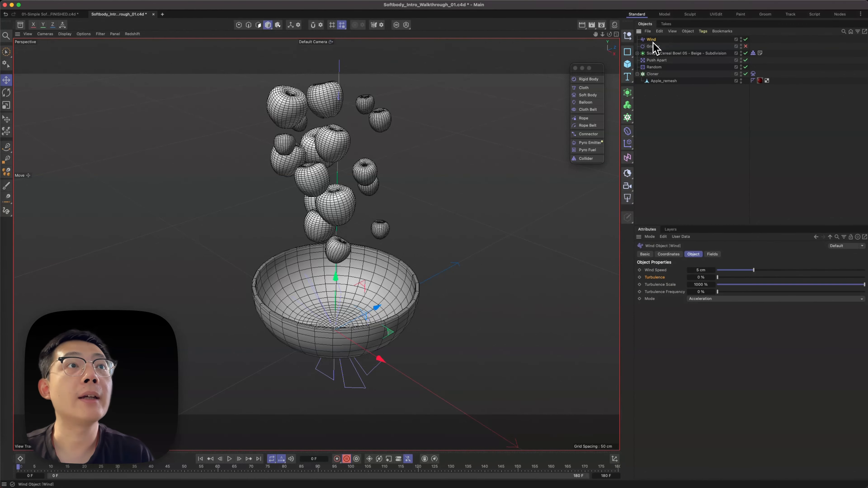
{"action": "key", "text": "super+d"}
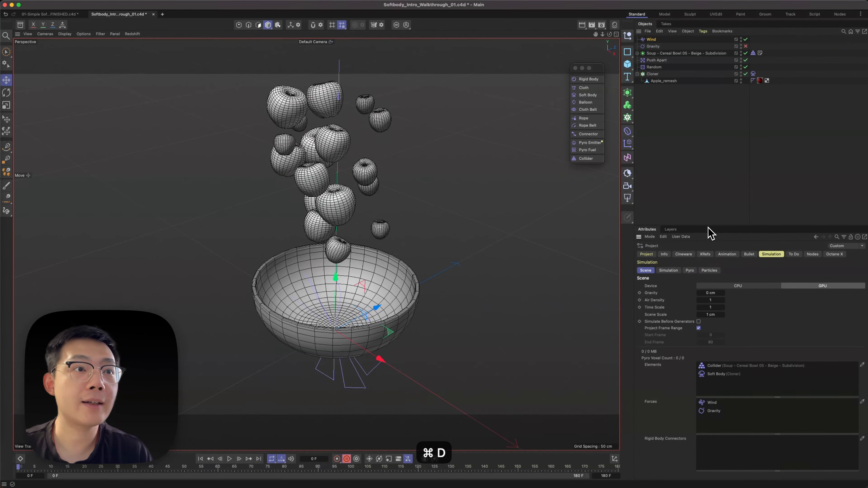
{"action": "left_click", "coordinate": [704, 293]}
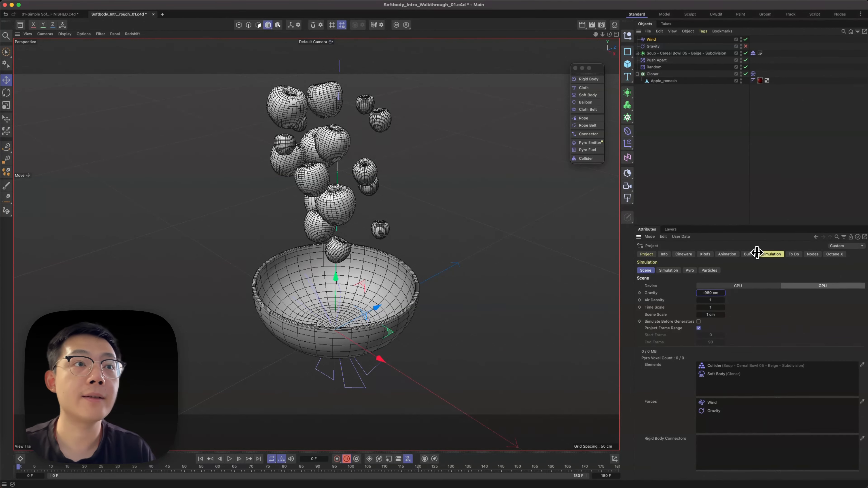
Play the simulation from the first frame to check how the apples fall into the bowl, and rewind it.
{"action": "key", "text": "shift+f"}
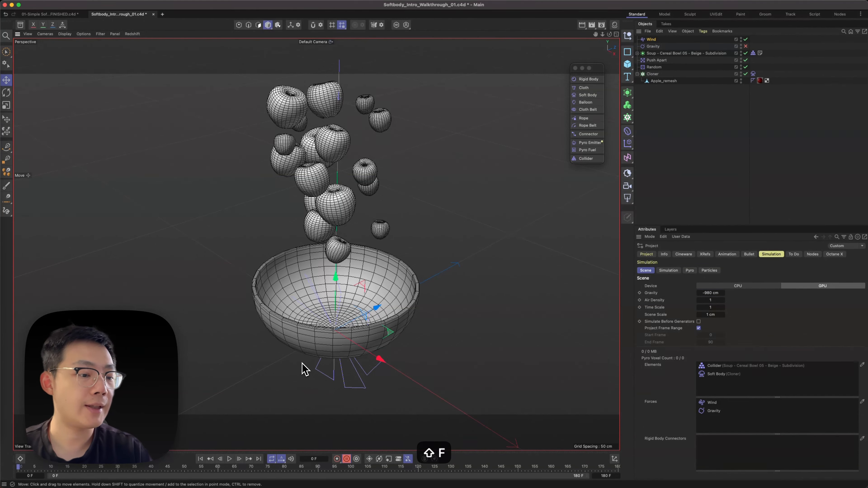
{"action": "key", "text": "F8"}
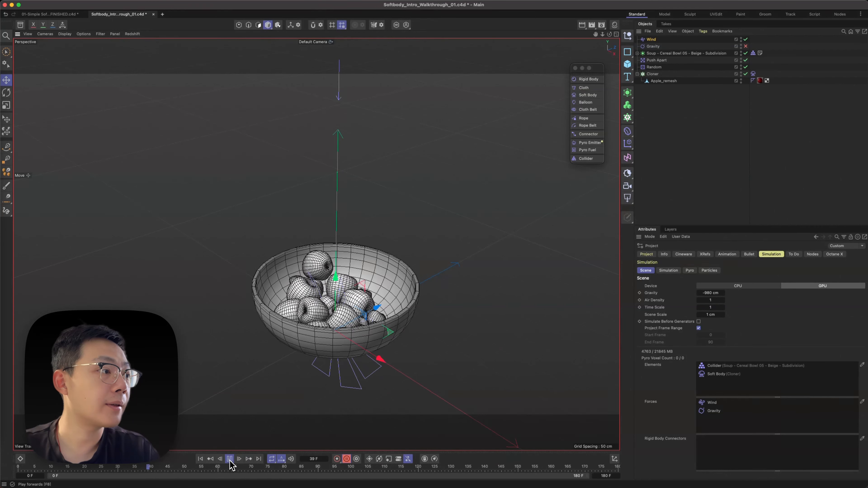
{"action": "left_click", "coordinate": [230, 459]}
{"action": "left_click", "coordinate": [201, 459]}
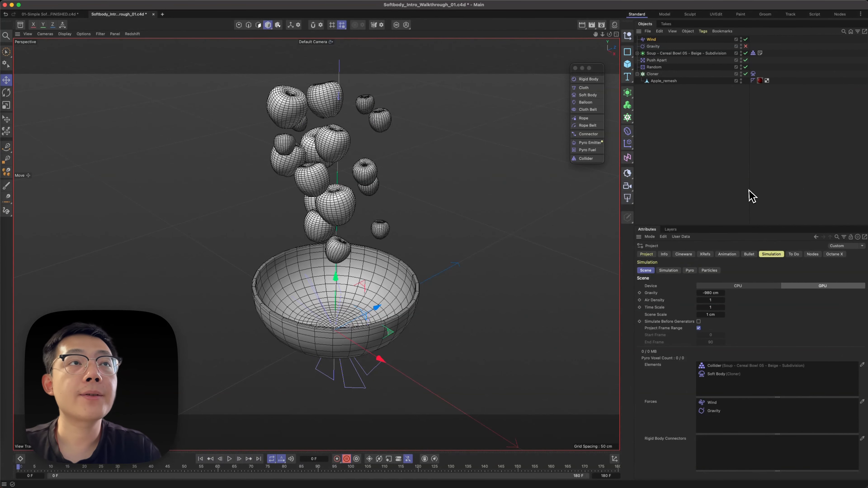
{"action": "left_click", "coordinate": [695, 103]}
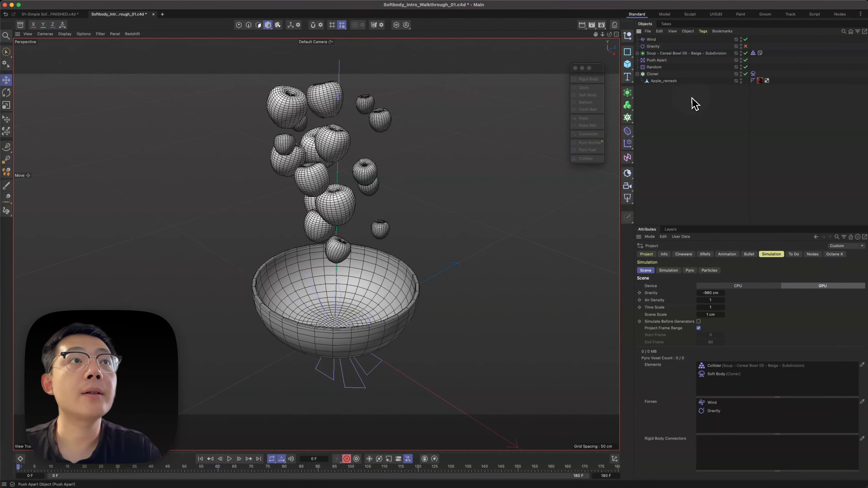
Move the Wind object up into the middle of the apples and rotate it to blow upward.
{"action": "left_click", "coordinate": [650, 39]}
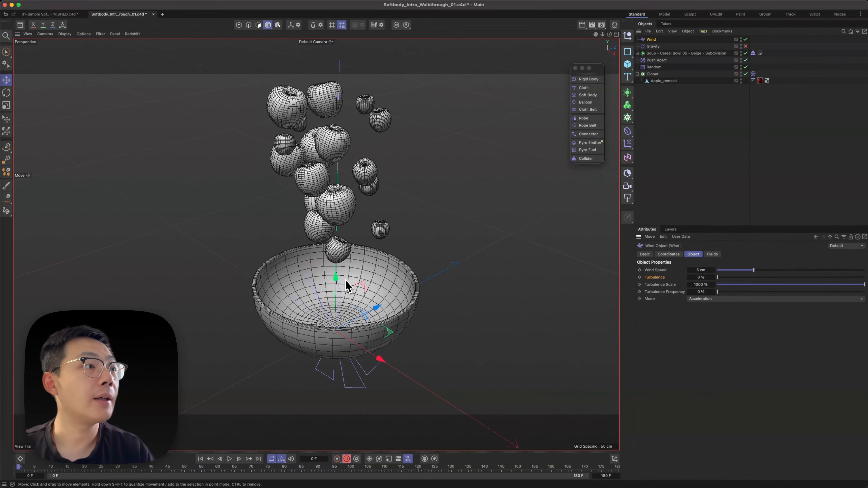
{"action": "scroll", "coordinate": [356, 298], "scroll_direction": "down", "scroll_amount": 5}
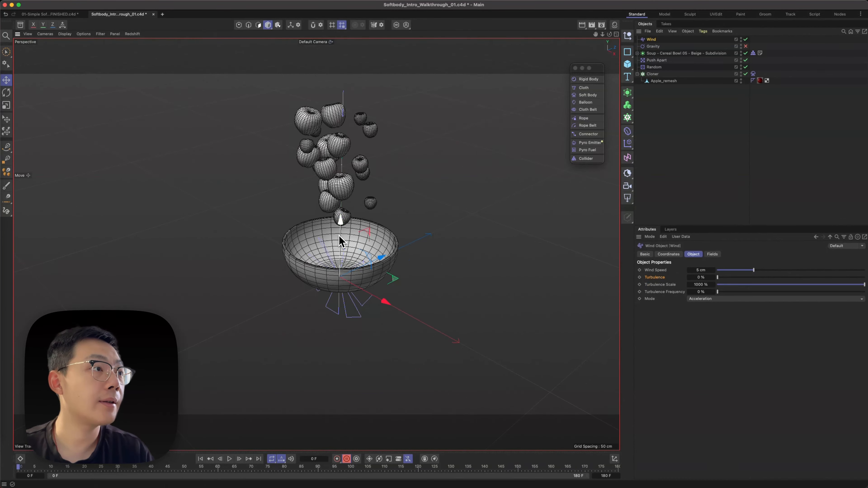
{"action": "left_click_drag", "start_coordinate": [339, 235], "coordinate": [358, 107]}
{"action": "key", "text": "r"}
{"action": "left_click_drag", "start_coordinate": [338, 144], "coordinate": [308, 153], "text": "alt"}
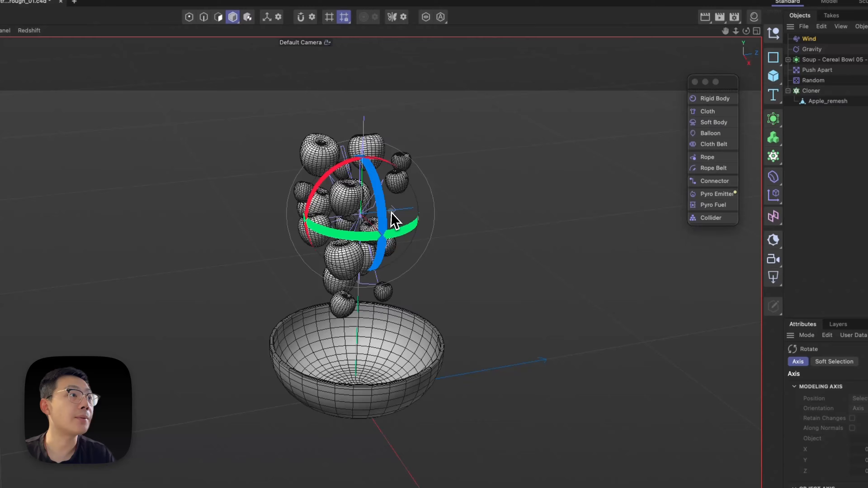
{"action": "scroll", "coordinate": [393, 220], "scroll_direction": "up", "scroll_amount": 8}
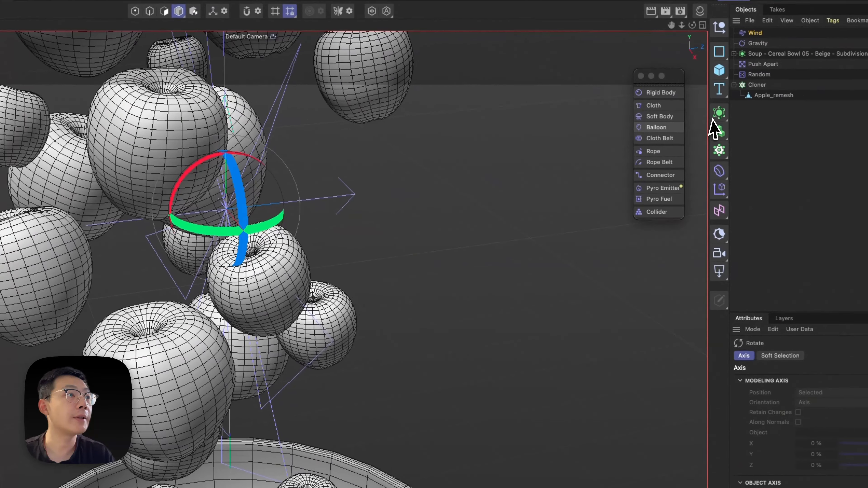
{"action": "right_click_drag", "start_coordinate": [270, 232], "coordinate": [272, 257], "text": "alt"}
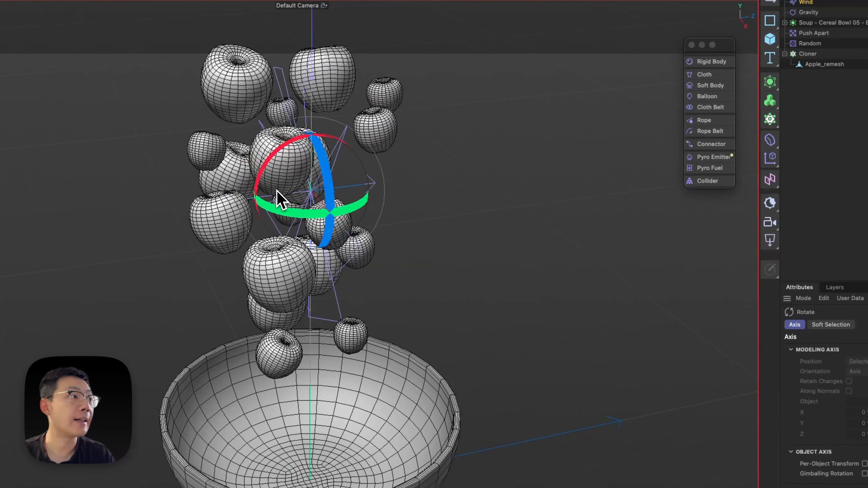
{"action": "left_click_drag", "start_coordinate": [283, 152], "coordinate": [238, 243]}
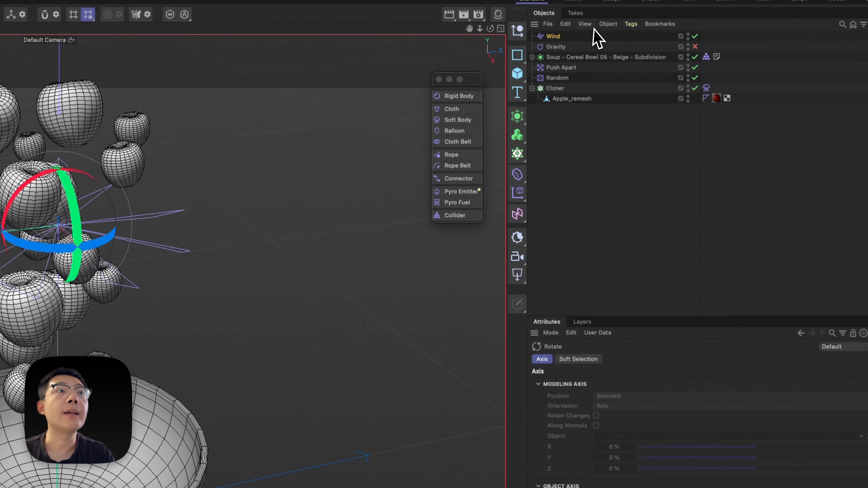
Keyframe the Wind object's Wind Speed at 0 cm on frame 60 and 2000 cm on frame 120.
{"action": "left_click", "coordinate": [805, 2]}
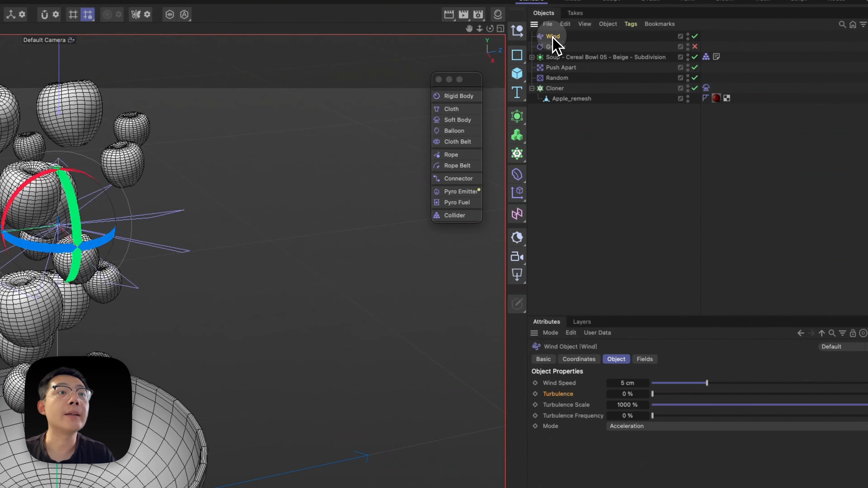
{"action": "left_click_drag", "start_coordinate": [671, 384], "coordinate": [578, 397]}
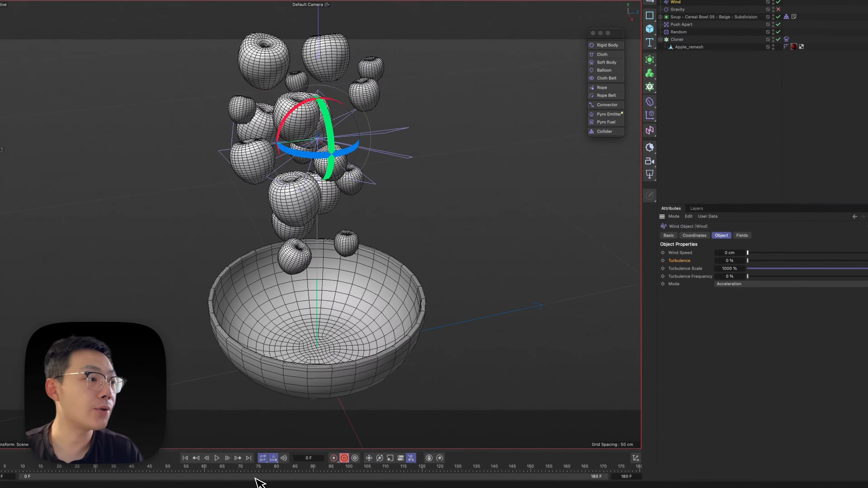
{"action": "left_click", "coordinate": [201, 470]}
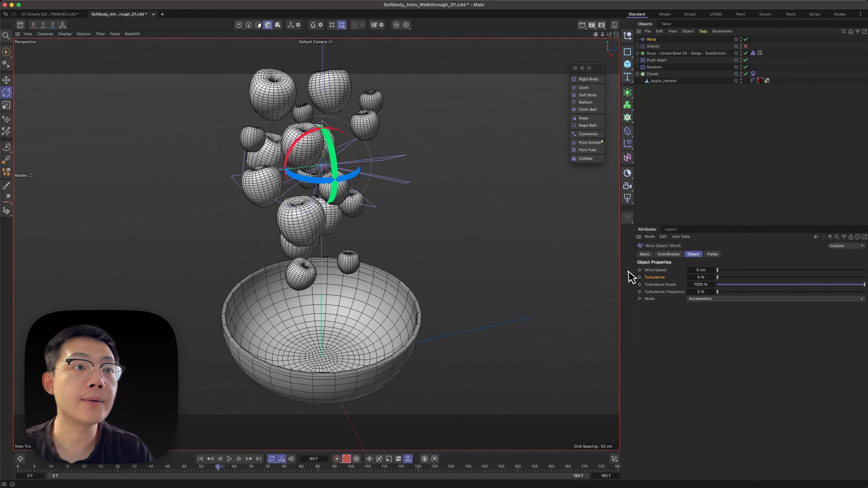
{"action": "left_click", "coordinate": [640, 270]}
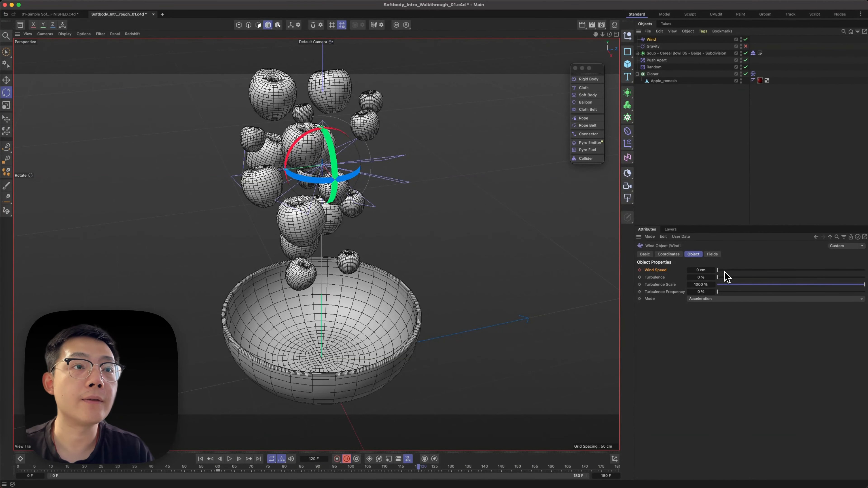
{"action": "left_click_drag", "start_coordinate": [723, 271], "coordinate": [864, 270]}
{"action": "left_click", "coordinate": [706, 269]}
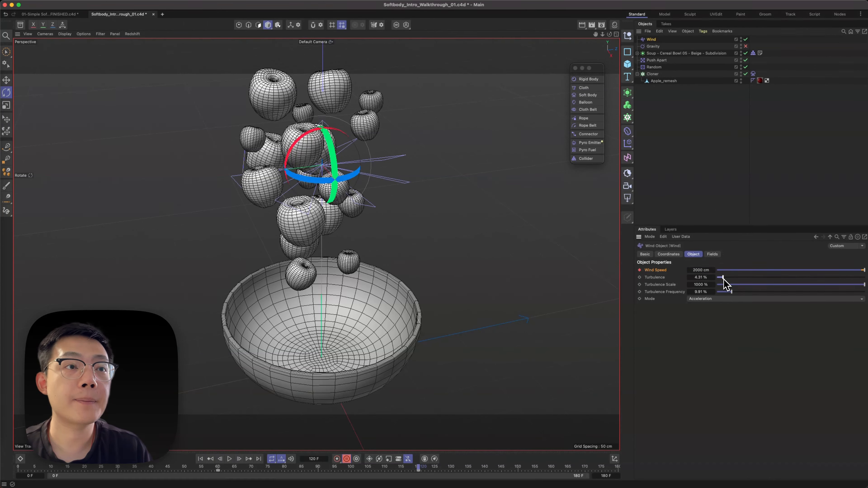
Play the simulation from the first frame to check the wind's effect on the apples in the bowl.
{"action": "key", "text": "shift+f"}
{"action": "key", "text": "F8"}
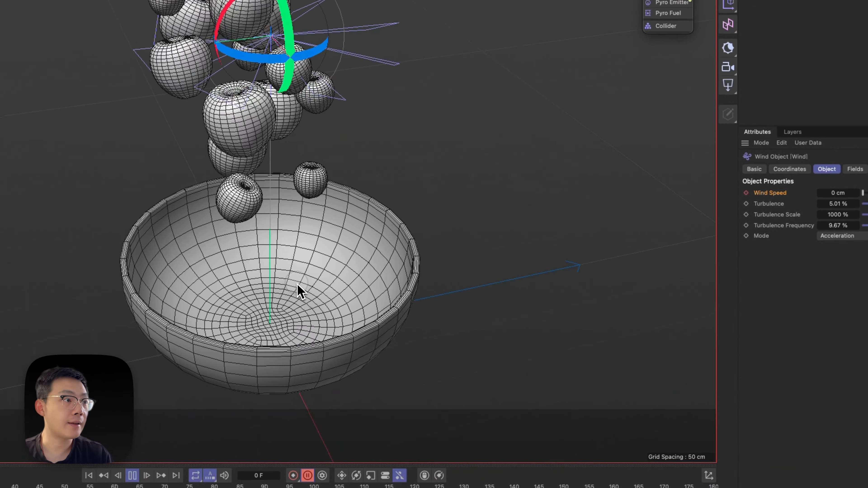
{"action": "scroll", "coordinate": [232, 339], "scroll_direction": "down", "scroll_amount": 5}
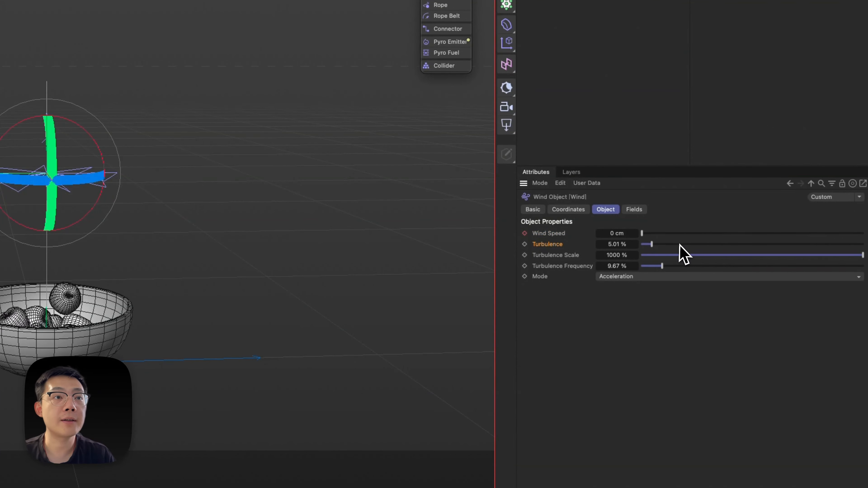
Tune the Wind object's Turbulence to about 36% and Turbulence Frequency to about 3.15% while previewing the simulation.
{"action": "left_click_drag", "start_coordinate": [679, 245], "coordinate": [816, 247]}
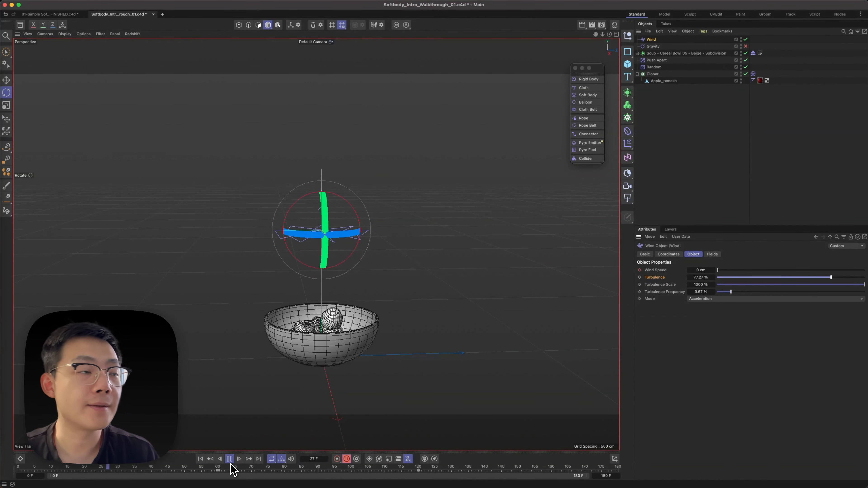
{"action": "left_click_drag", "start_coordinate": [830, 277], "coordinate": [777, 279]}
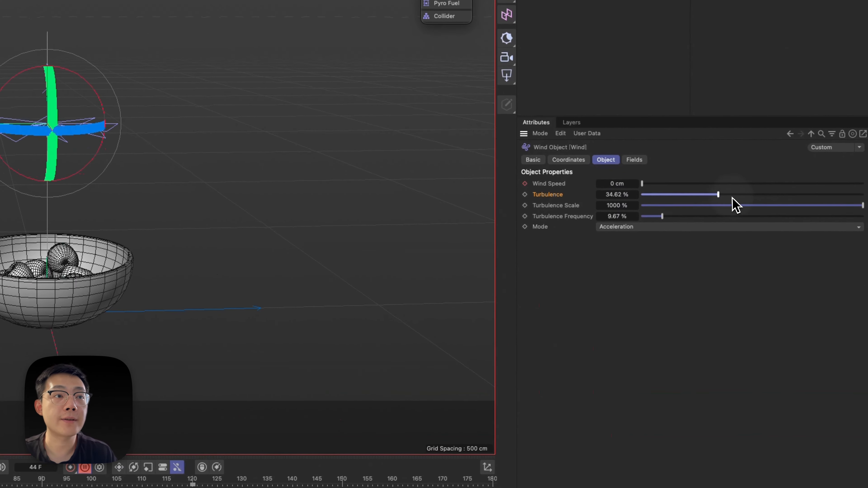
{"action": "left_click_drag", "start_coordinate": [733, 198], "coordinate": [745, 197]}
{"action": "left_click_drag", "start_coordinate": [661, 218], "coordinate": [647, 218]}
{"action": "left_click_drag", "start_coordinate": [746, 197], "coordinate": [721, 197]}
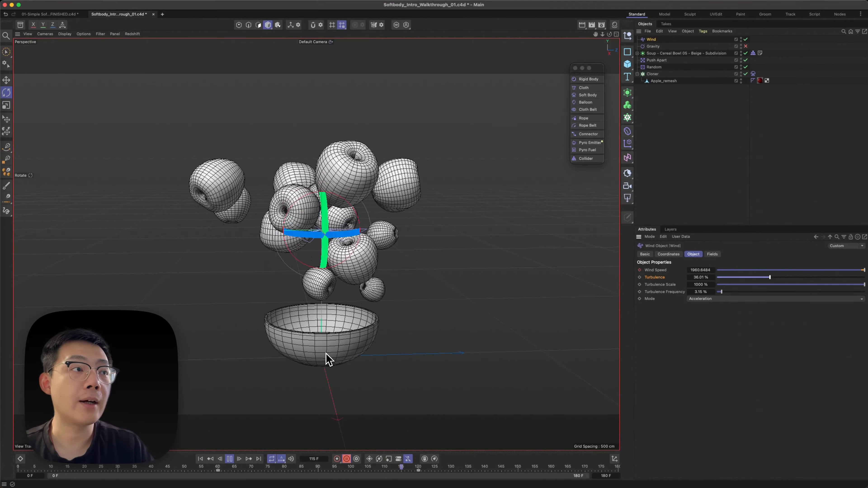
{"action": "left_click", "coordinate": [229, 459]}
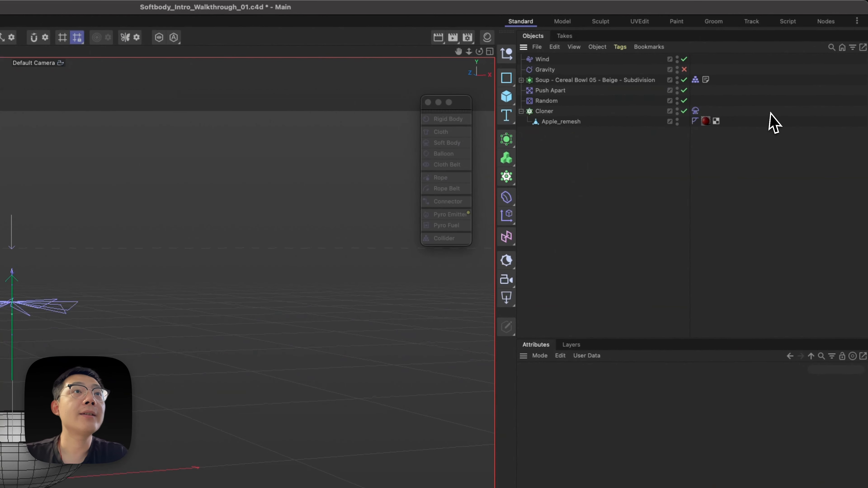
Hide the Gravity object and add a null named Scene.
{"action": "left_click", "coordinate": [677, 69]}
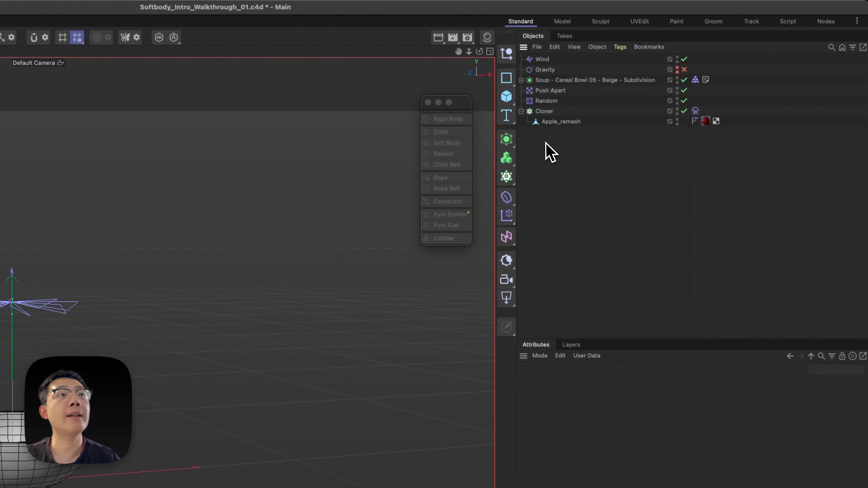
{"action": "left_click", "coordinate": [506, 53]}
{"action": "double_click", "coordinate": [546, 60]}
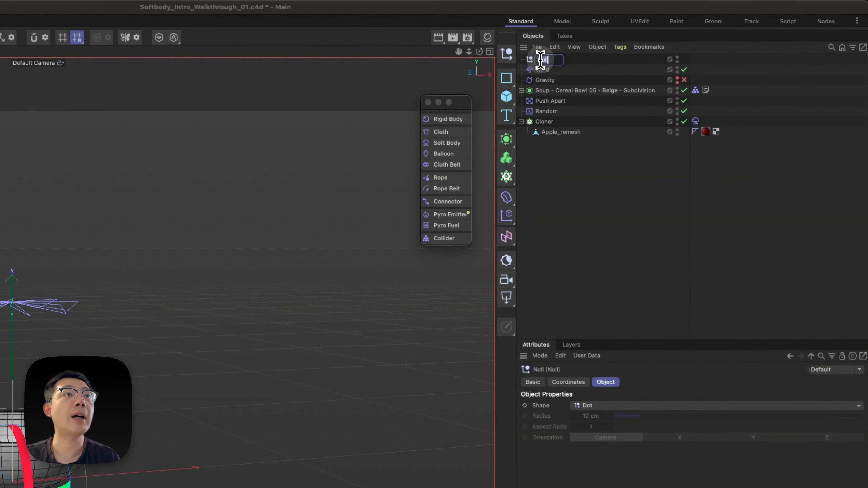
{"action": "type", "text": "Apple"}
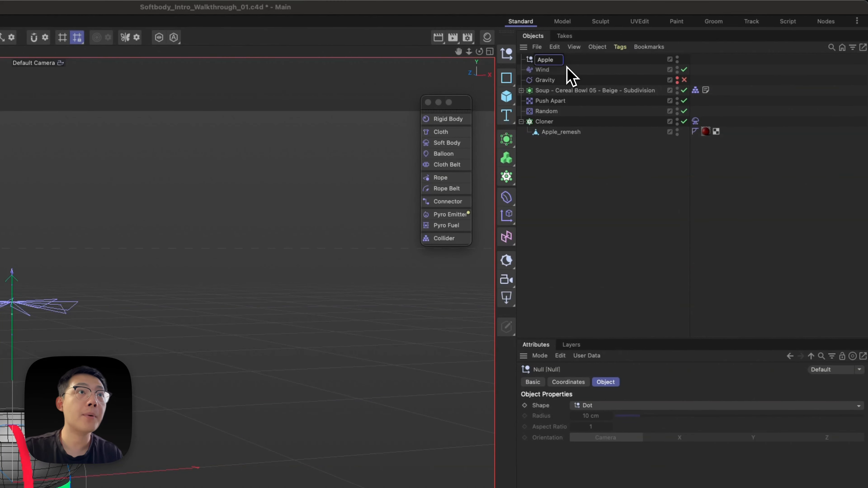
{"action": "key", "text": "BackSpace"}
{"action": "key", "text": "BackSpace"}
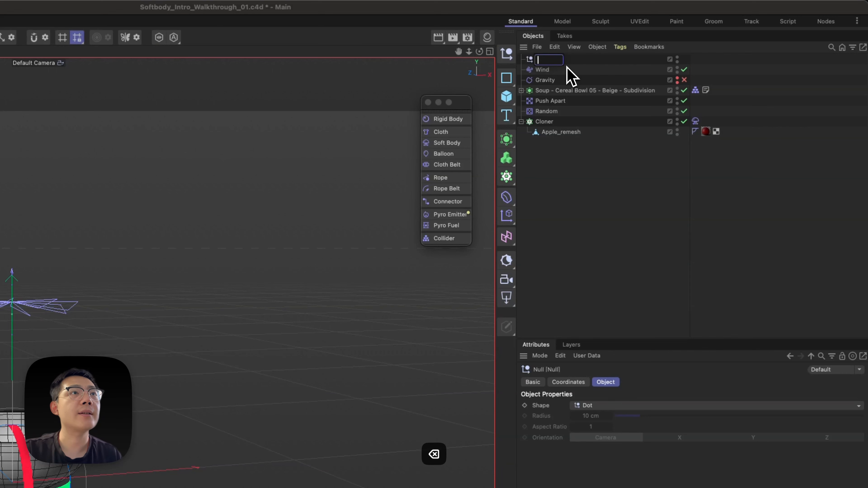
{"action": "key", "text": "Return"}
Place all the other objects under the Scene null and collapse its hierarchy.
{"action": "left_click_drag", "start_coordinate": [536, 159], "coordinate": [549, 63]}
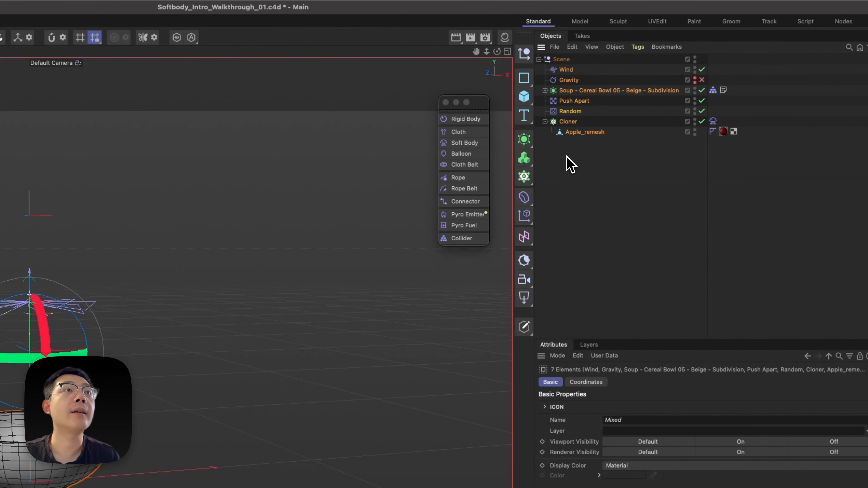
{"action": "left_click", "coordinate": [567, 161]}
{"action": "left_click", "coordinate": [539, 60]}
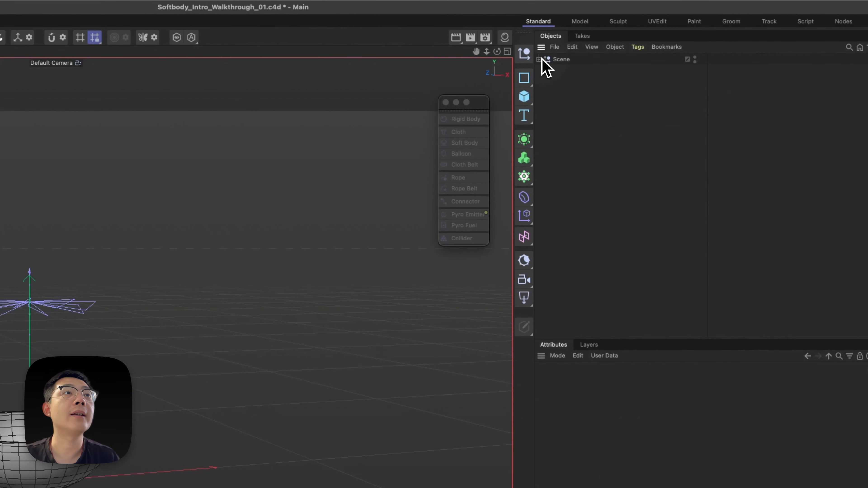
Add a Backdrop object and set its Width to 2000 cm, Height to 1200 cm and Depth to 1000 cm.
{"action": "left_click", "coordinate": [524, 99]}
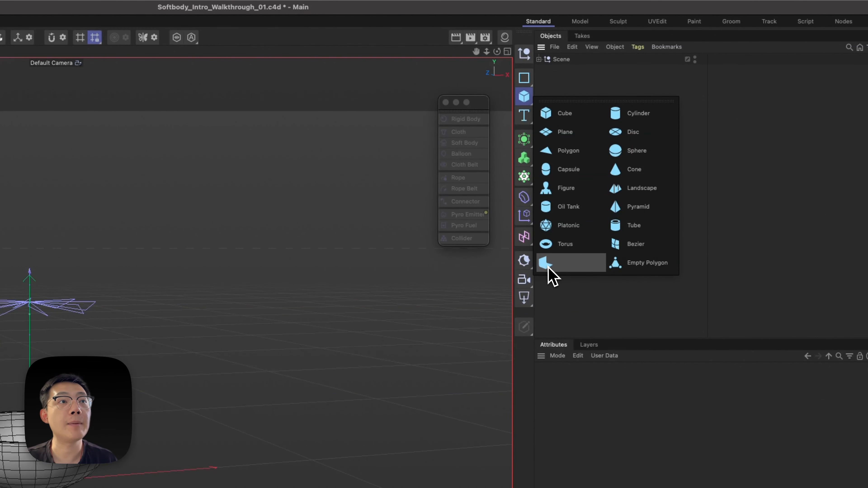
{"action": "left_click", "coordinate": [557, 267]}
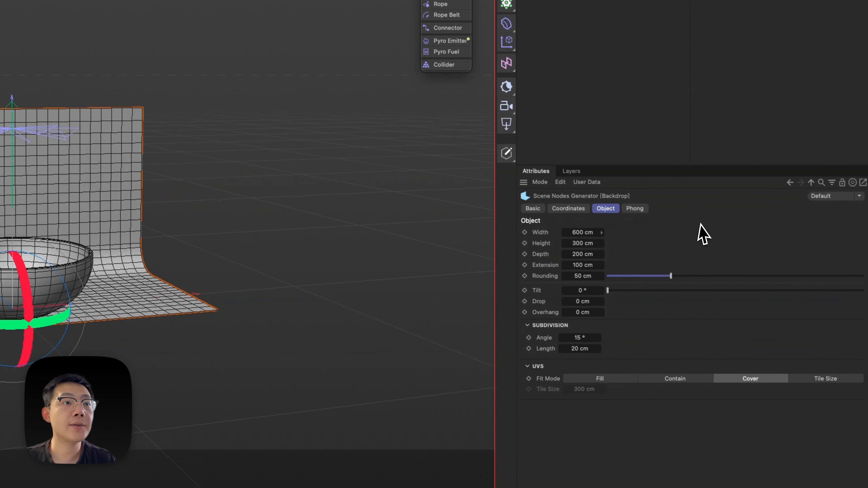
{"action": "left_click", "coordinate": [579, 232]}
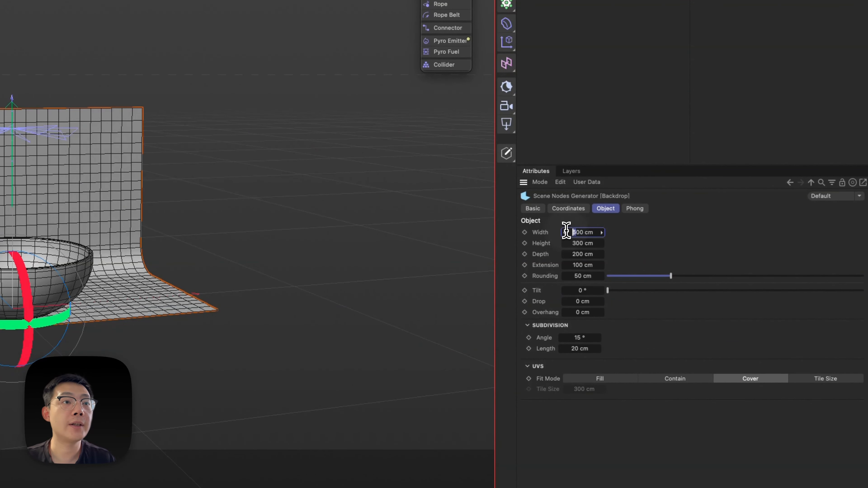
{"action": "key", "text": "Tab"}
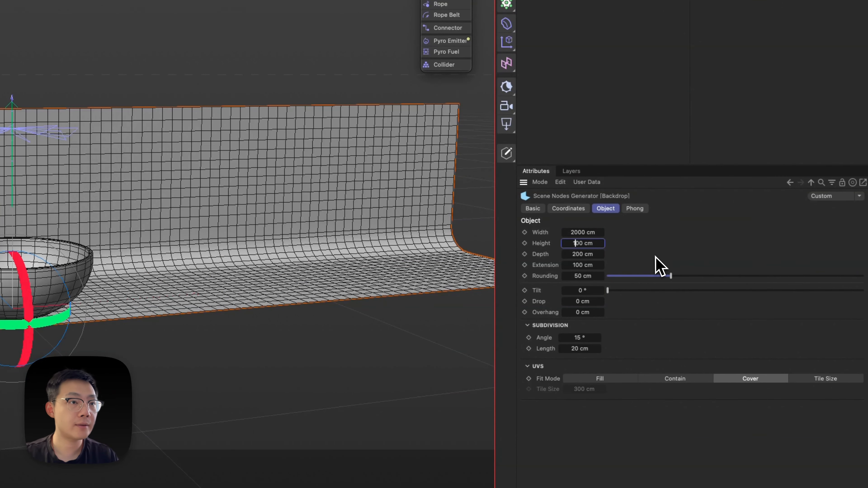
{"action": "type", "text": "2"}
{"action": "key", "text": "Return"}
{"action": "left_click", "coordinate": [572, 254]}
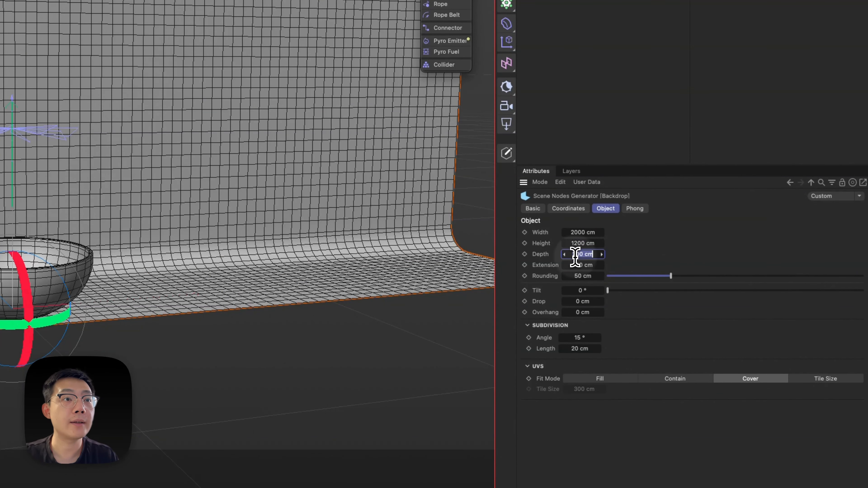
{"action": "type", "text": "10"}
{"action": "key", "text": "Return"}
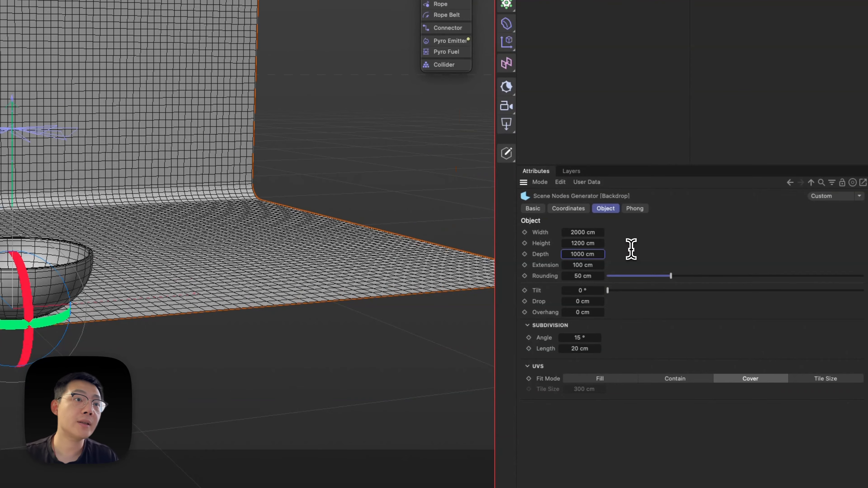
Increase the Backdrop's Extension to about 843 cm and its Rounding to about 379 cm.
{"action": "left_click_drag", "start_coordinate": [597, 264], "coordinate": [539, 290]}
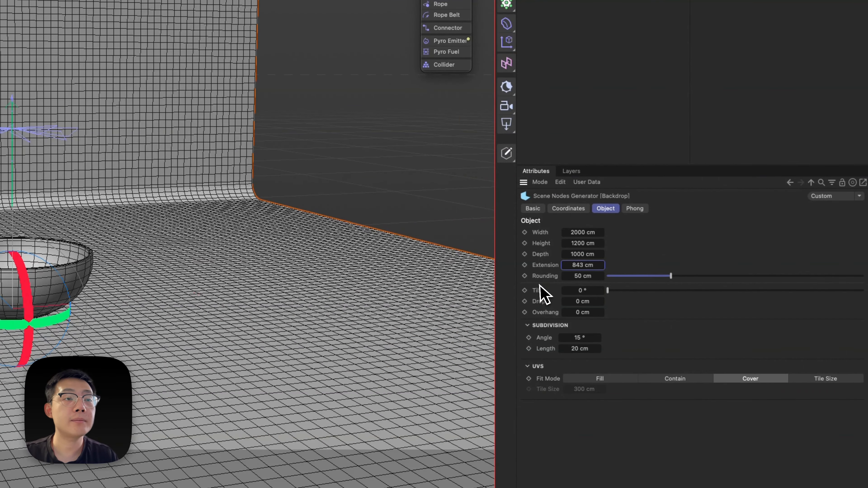
{"action": "left_click_drag", "start_coordinate": [675, 285], "coordinate": [836, 287]}
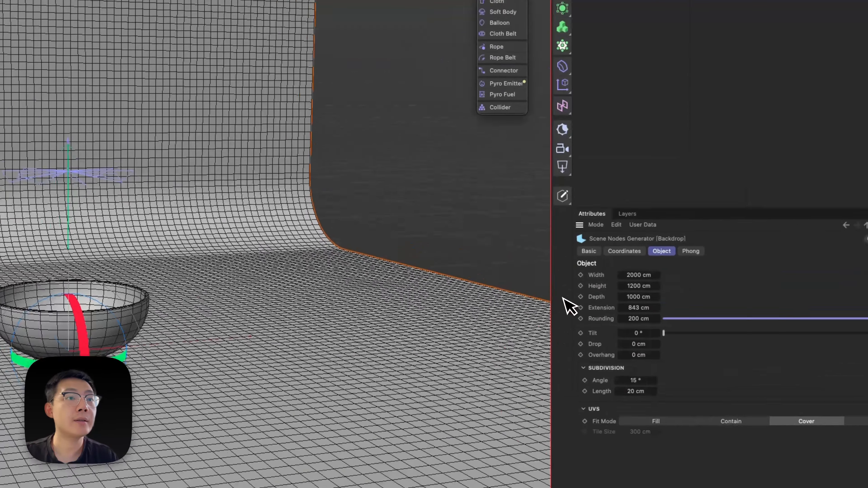
{"action": "left_click_drag", "start_coordinate": [637, 318], "coordinate": [644, 319]}
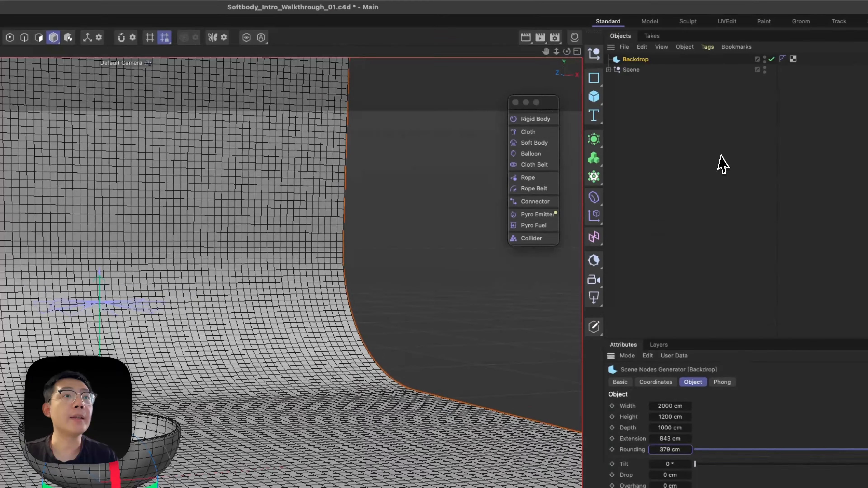
Add a Redshift camera, look through it, and frame the bowl closely against the backdrop.
{"action": "left_click", "coordinate": [693, 33]}
{"action": "left_click", "coordinate": [573, 154]}
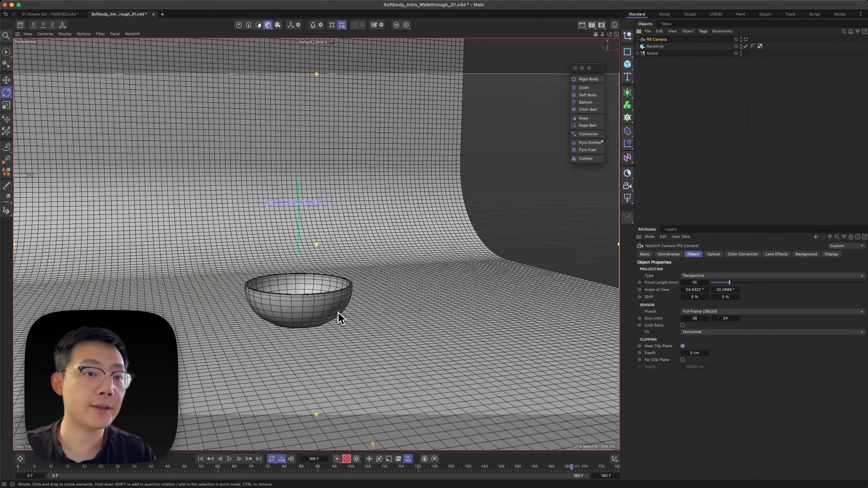
{"action": "left_click_drag", "start_coordinate": [330, 310], "coordinate": [357, 287], "text": "alt"}
{"action": "left_click", "coordinate": [746, 39]}
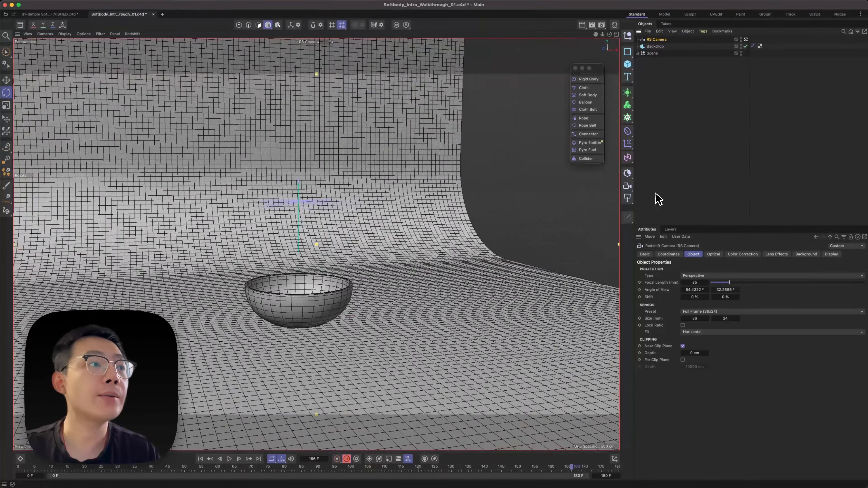
{"action": "scroll", "coordinate": [333, 297], "scroll_direction": "down", "scroll_amount": 5}
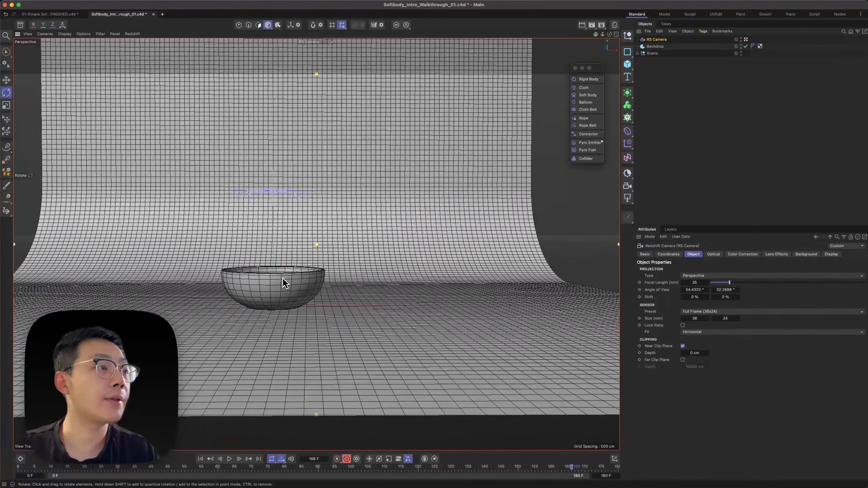
{"action": "right_click_drag", "start_coordinate": [285, 283], "coordinate": [384, 252], "text": "alt"}
{"action": "middle_click_drag", "start_coordinate": [384, 253], "coordinate": [296, 303], "text": "alt"}
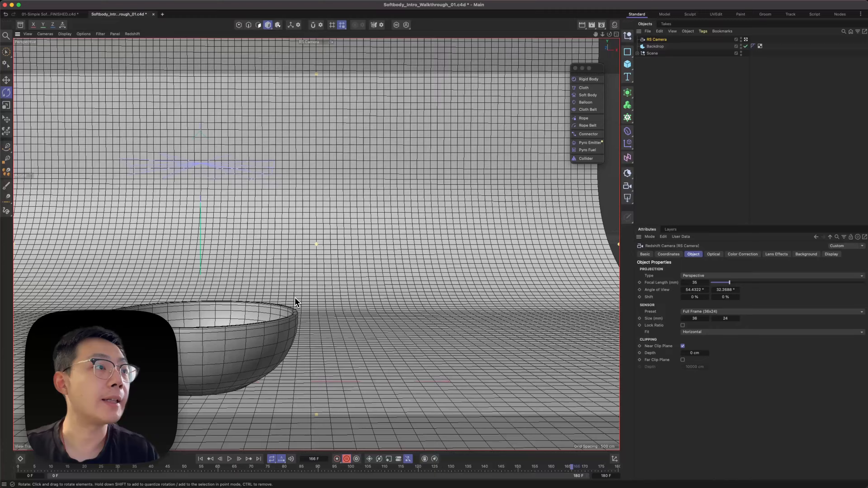
{"action": "left_click_drag", "start_coordinate": [296, 302], "coordinate": [474, 301], "text": "alt"}
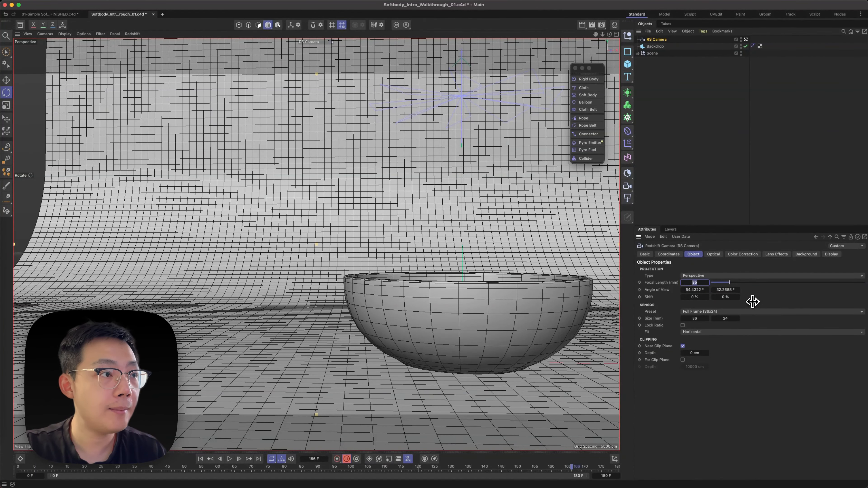
Set the camera's Focal Length to 120 mm and reframe the bowl.
{"action": "type", "text": "120"}
{"action": "key", "text": "Return"}
{"action": "left_click_drag", "start_coordinate": [444, 200], "coordinate": [428, 237], "text": "alt"}
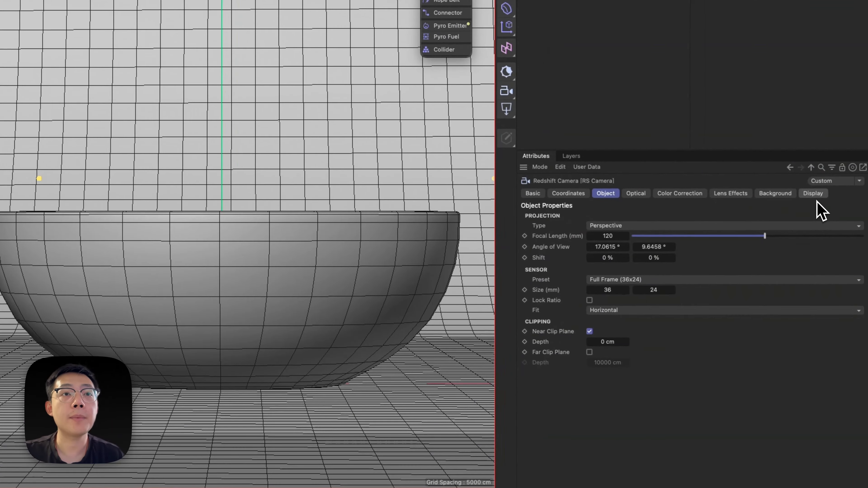
Enable the camera's Grid and Crosshair composition overlays and reframe the bowl from slightly above, leaving room for the apples.
{"action": "left_click", "coordinate": [813, 194]}
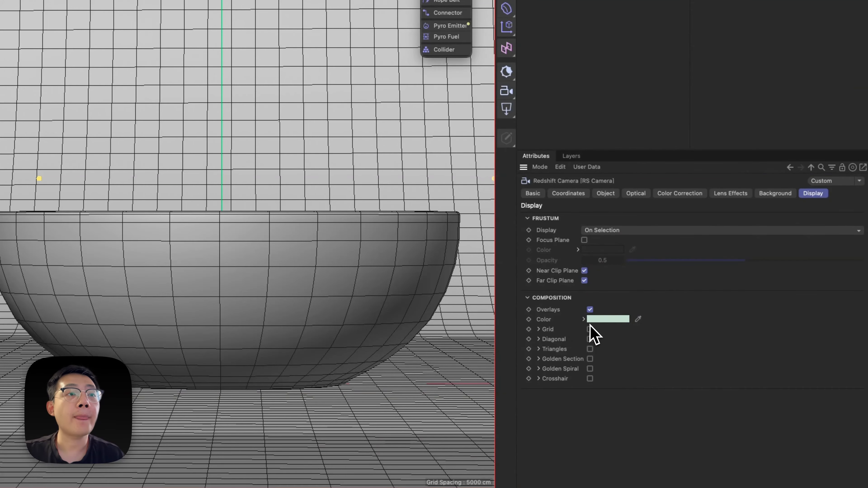
{"action": "left_click", "coordinate": [590, 339]}
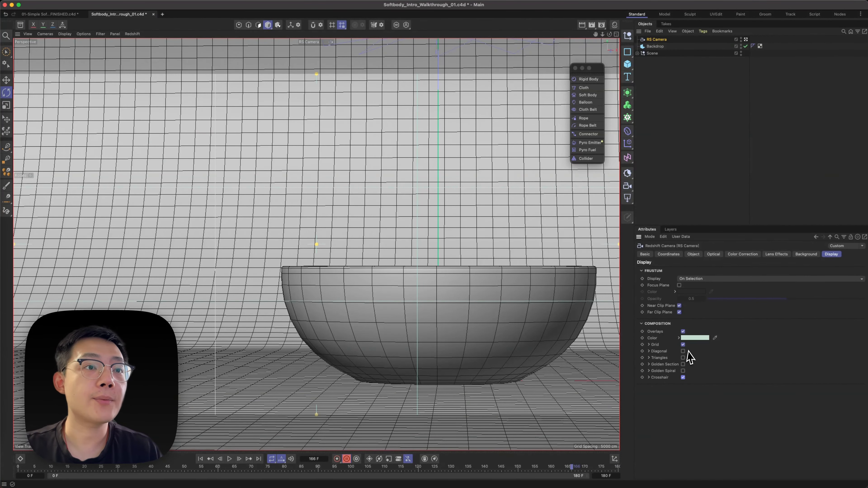
{"action": "left_click_drag", "start_coordinate": [380, 269], "coordinate": [367, 239]}
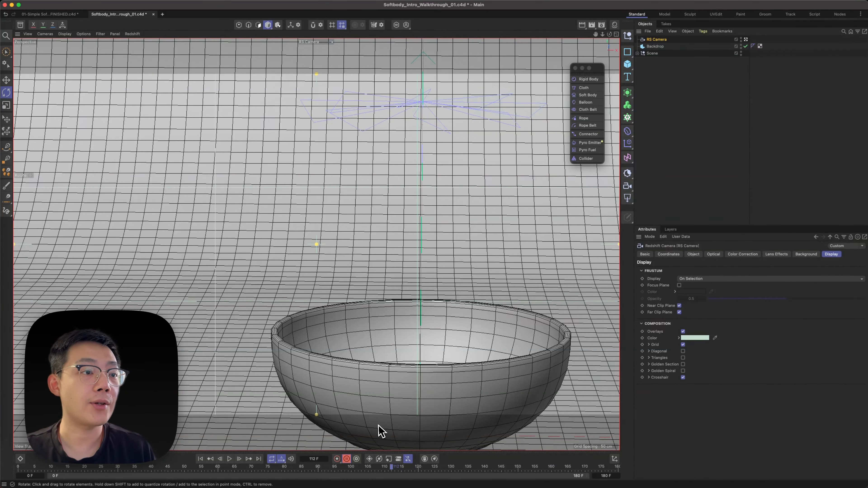
Expand the Scene hierarchy, scrub the apple simulation, and save the project at frame 0.
{"action": "key", "text": "shift+f"}
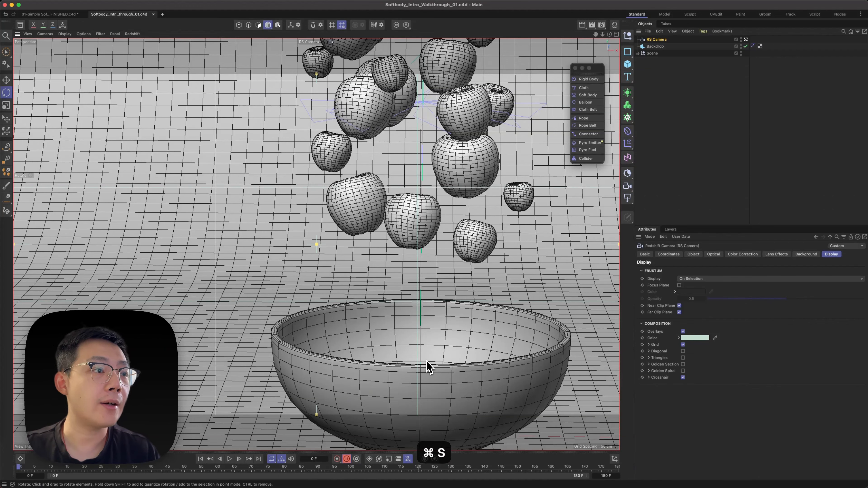
{"action": "left_click", "coordinate": [637, 53]}
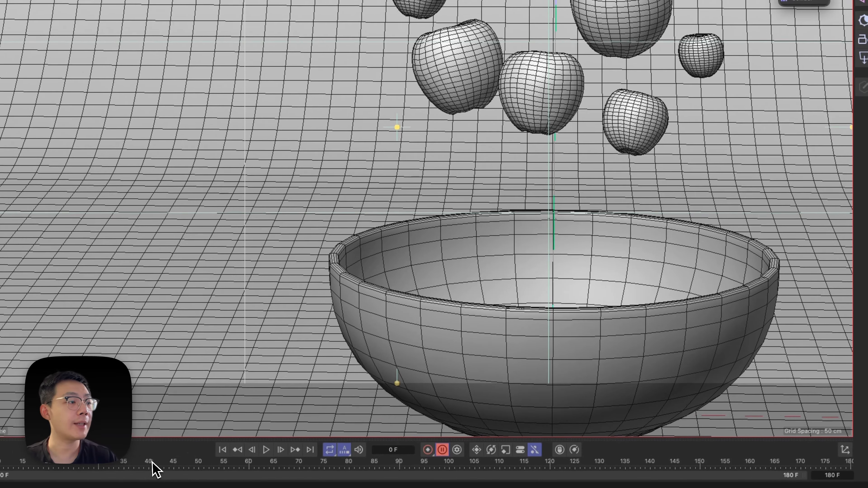
{"action": "left_click_drag", "start_coordinate": [108, 461], "coordinate": [330, 466]}
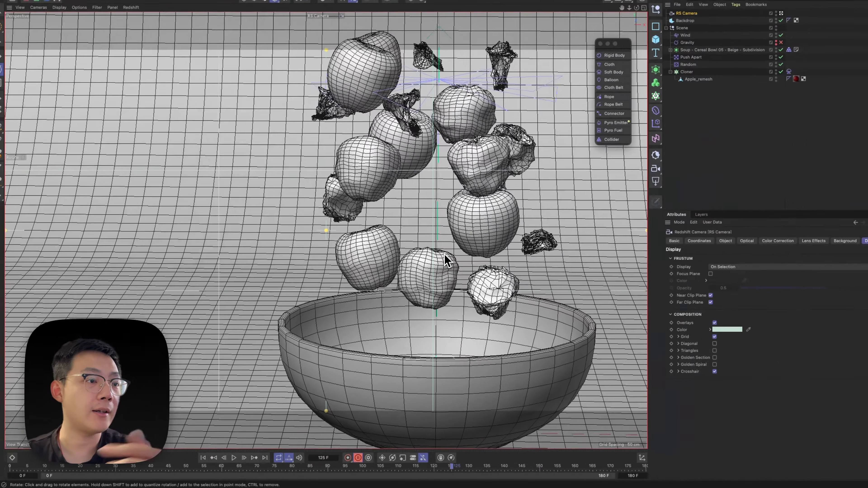
{"action": "key", "text": "shift+f"}
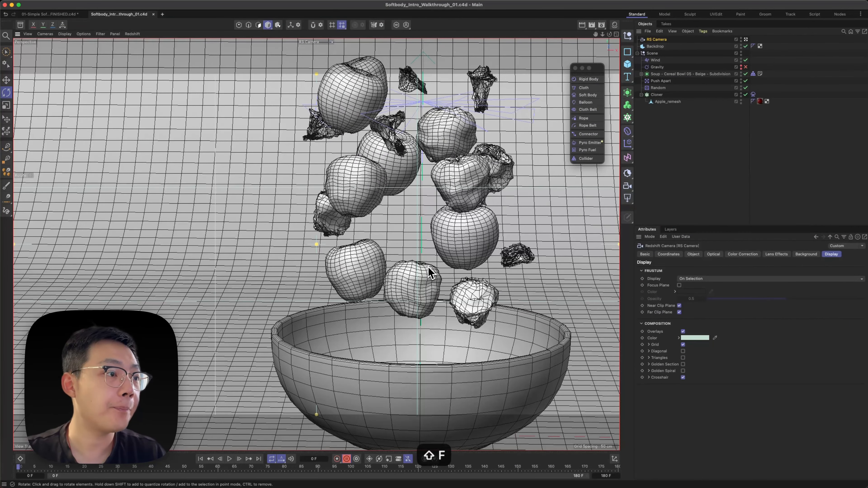
{"action": "key", "text": "super+s"}
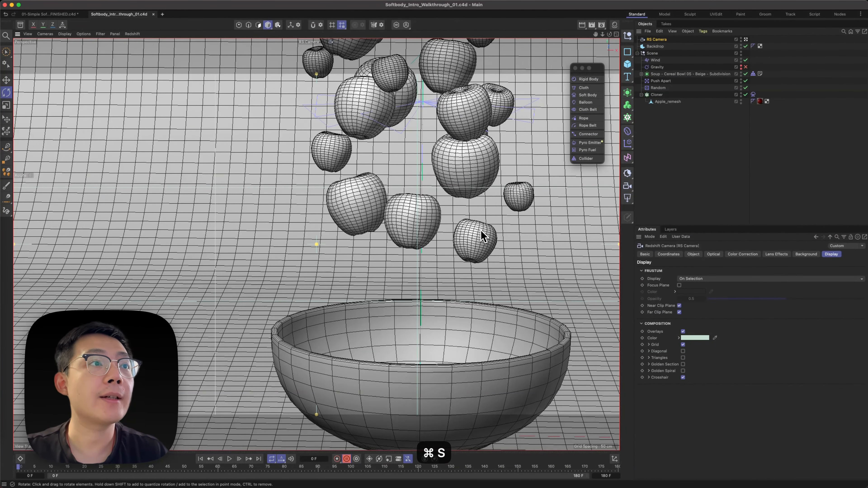
Cache the whole scene's simulation internally from the Cloner's Soft Body tag.
{"action": "left_click", "coordinate": [753, 95]}
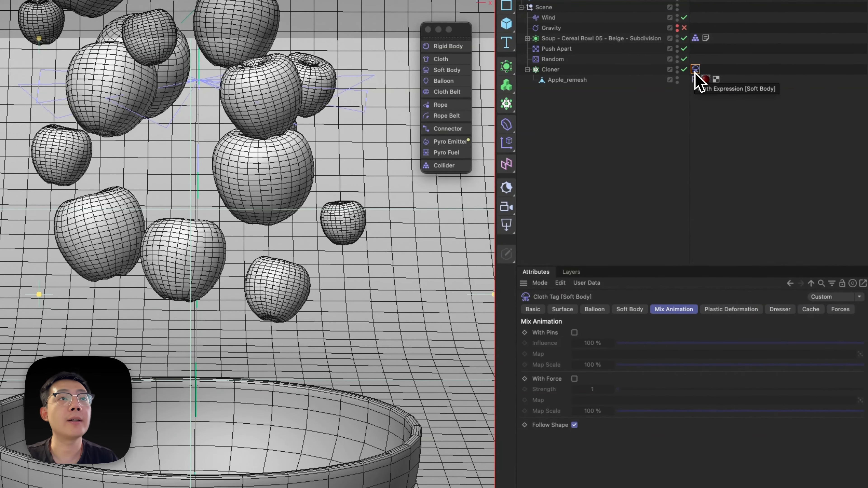
{"action": "left_click", "coordinate": [811, 310]}
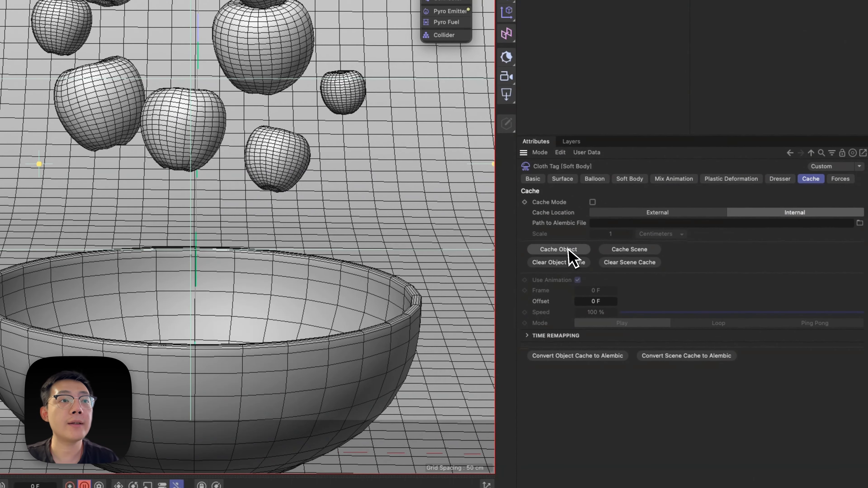
{"action": "left_click", "coordinate": [623, 253]}
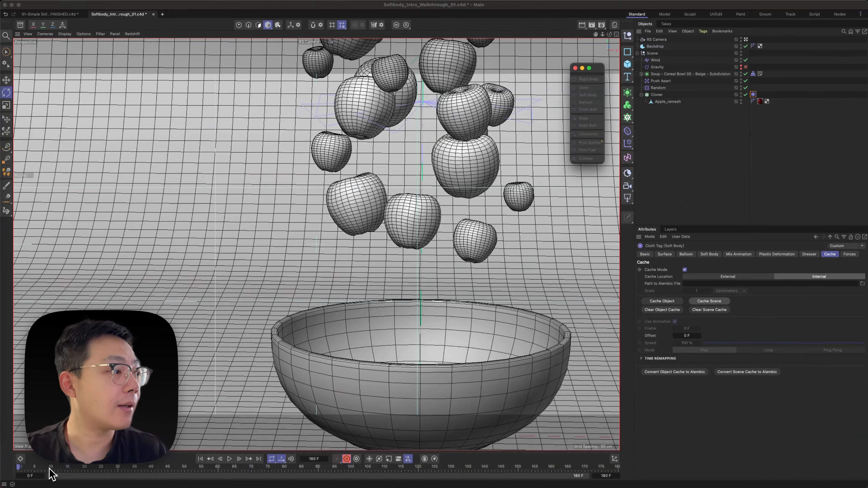
Scrub the cached simulation, shorten the timeline to end at frame 140, and park at frame 108 with nothing selected.
{"action": "left_click_drag", "start_coordinate": [51, 473], "coordinate": [493, 476]}
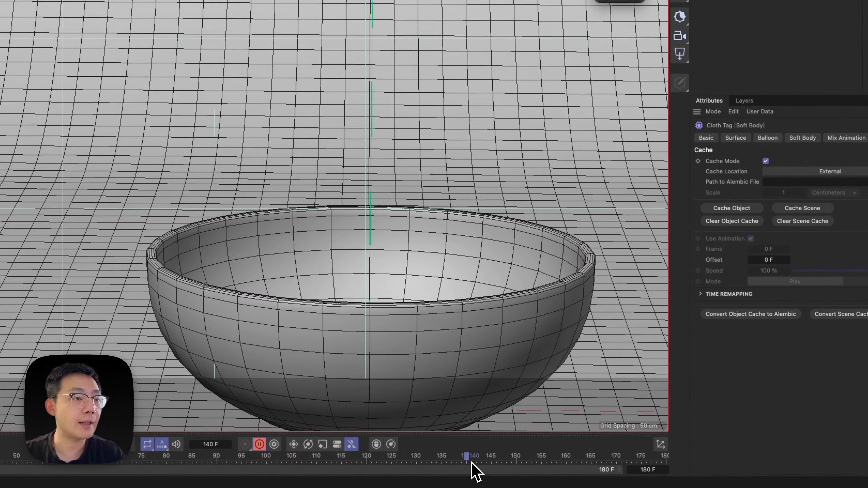
{"action": "left_click_drag", "start_coordinate": [650, 468], "coordinate": [481, 456]}
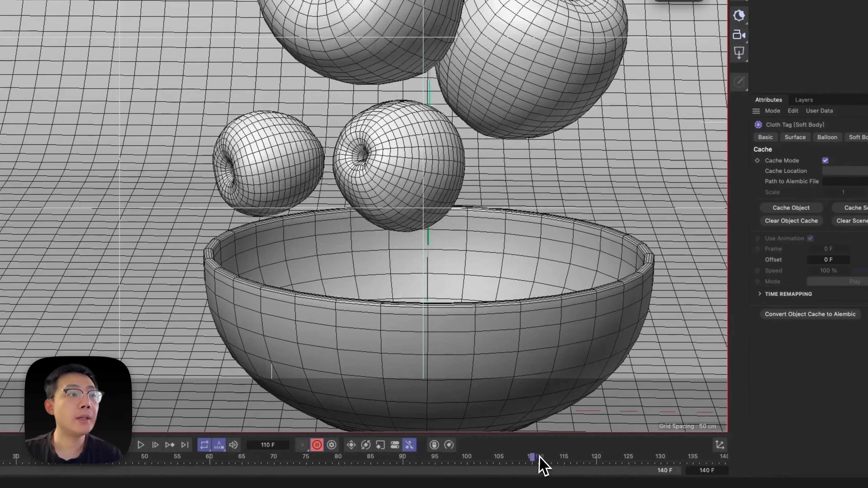
{"action": "left_click_drag", "start_coordinate": [542, 465], "coordinate": [521, 470]}
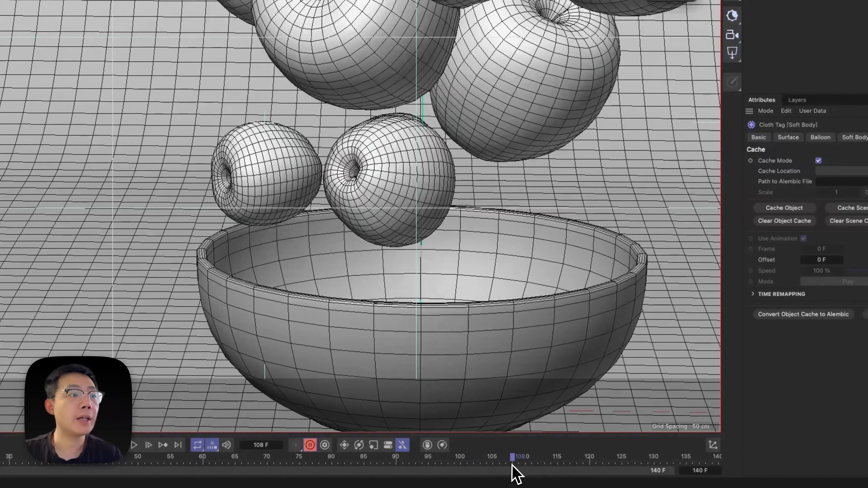
{"action": "scroll", "coordinate": [346, 268], "scroll_direction": "down", "scroll_amount": 3}
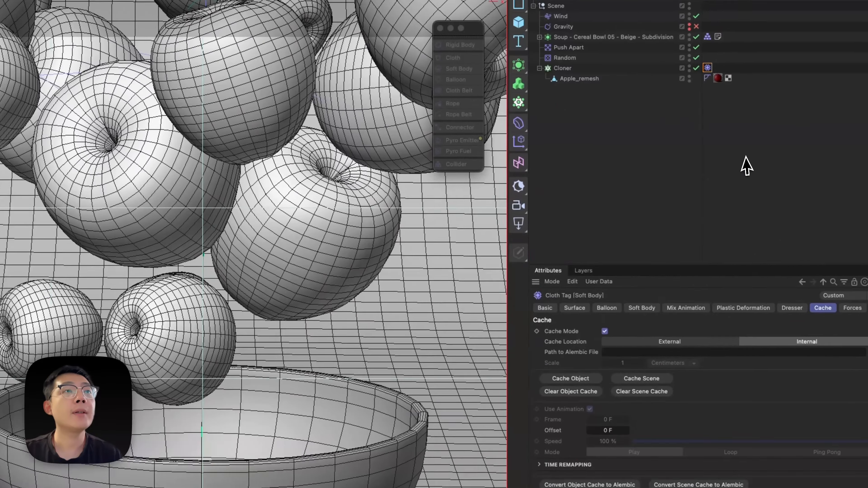
{"action": "left_click", "coordinate": [744, 165]}
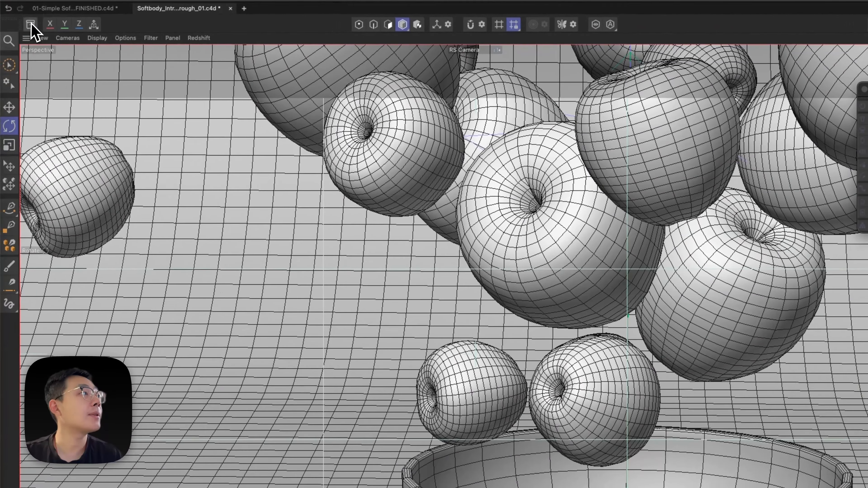
Open the Asset Browser on the HDRI files and enlarge both the browser and its thumbnails.
{"action": "left_click", "coordinate": [30, 24]}
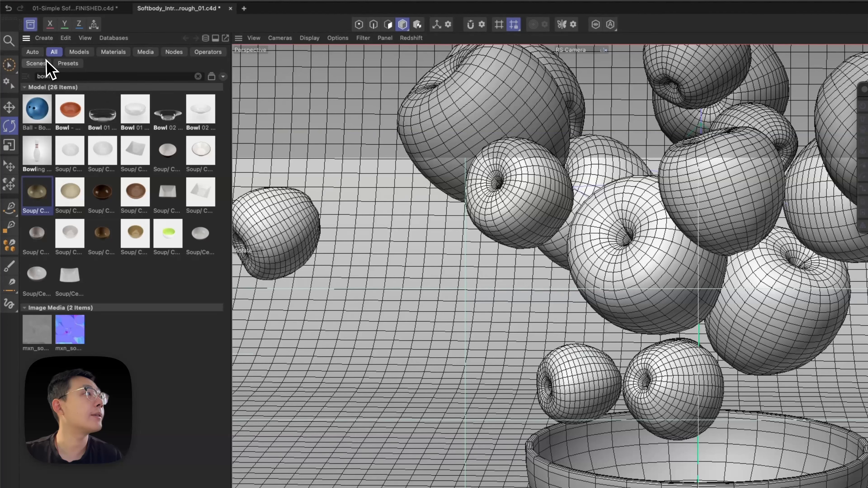
{"action": "left_click", "coordinate": [110, 76]}
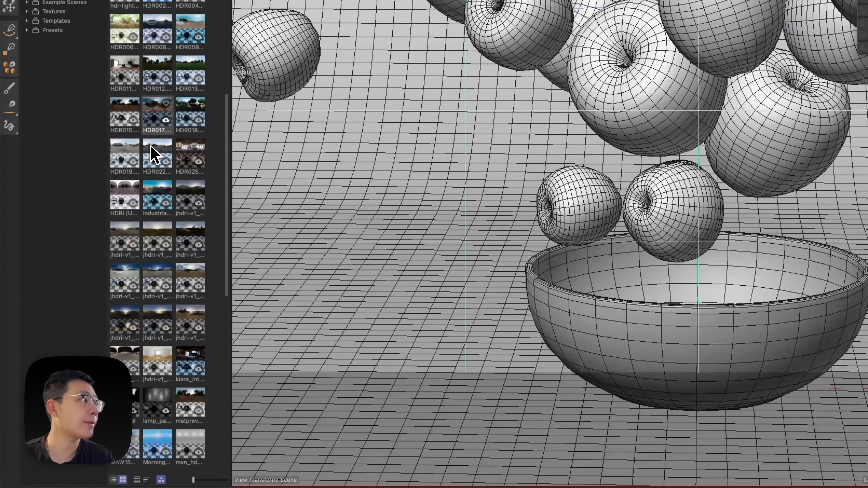
{"action": "left_click_drag", "start_coordinate": [232, 245], "coordinate": [492, 235]}
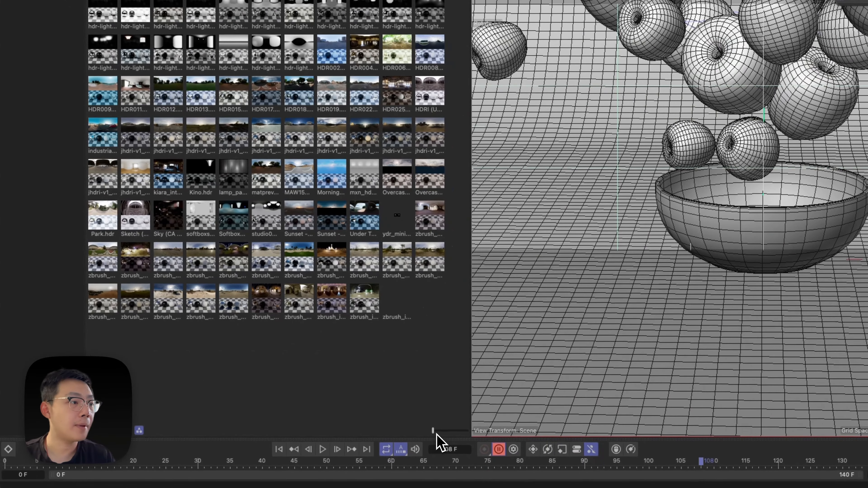
{"action": "left_click_drag", "start_coordinate": [437, 433], "coordinate": [464, 433]}
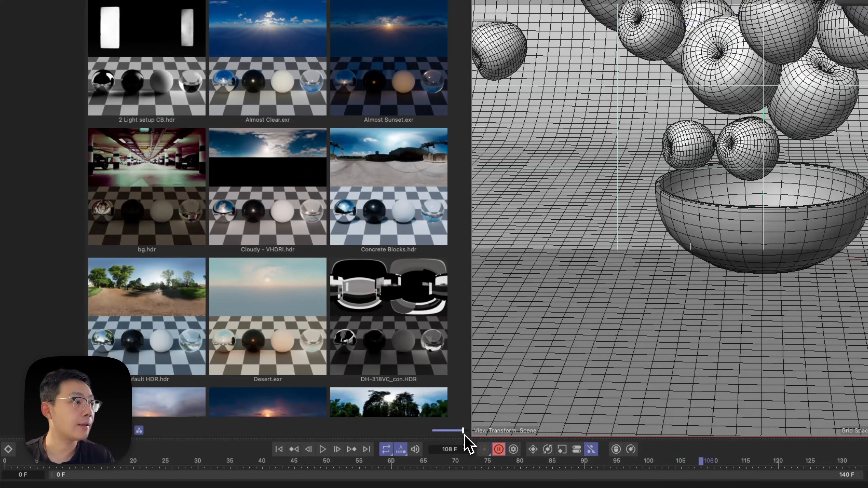
Drop hdr-light-studio_05.exr from the Asset Browser onto the apples and start the Redshift IPR in the viewport.
{"action": "scroll", "coordinate": [320, 320], "scroll_direction": "down", "scroll_amount": 10}
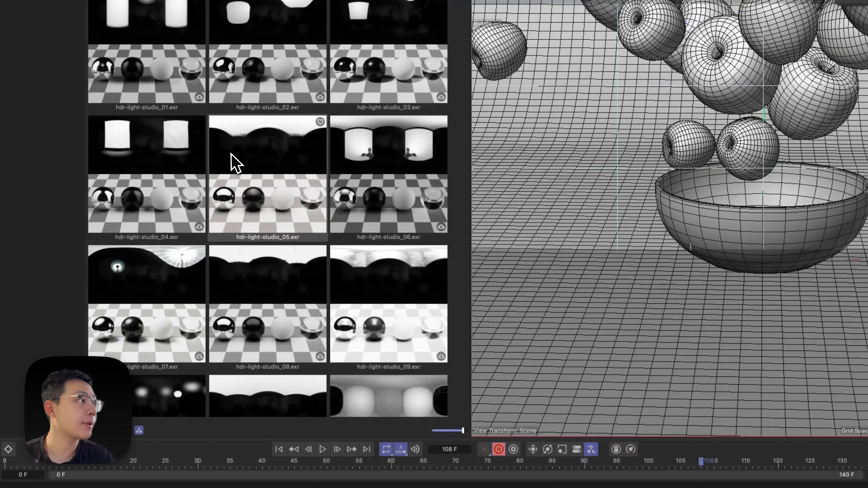
{"action": "left_click_drag", "start_coordinate": [232, 161], "coordinate": [591, 166]}
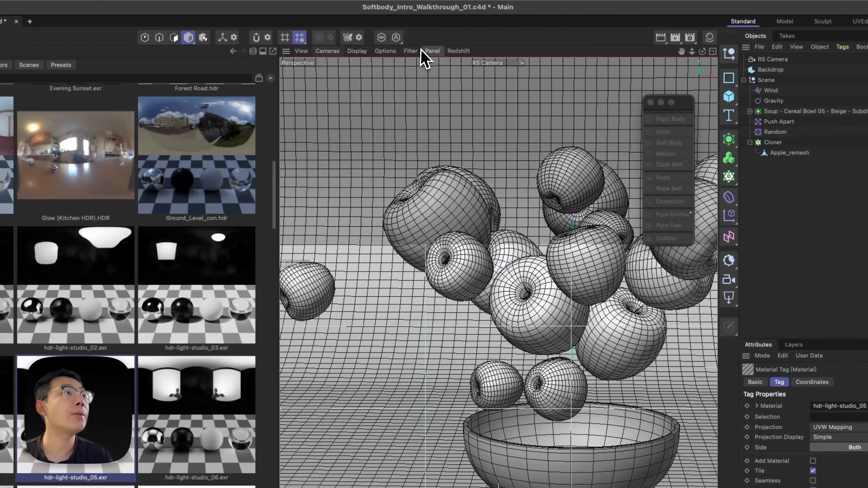
{"action": "left_click", "coordinate": [431, 54]}
{"action": "left_click", "coordinate": [460, 76]}
{"action": "left_click", "coordinate": [461, 54]}
{"action": "left_click", "coordinate": [462, 70]}
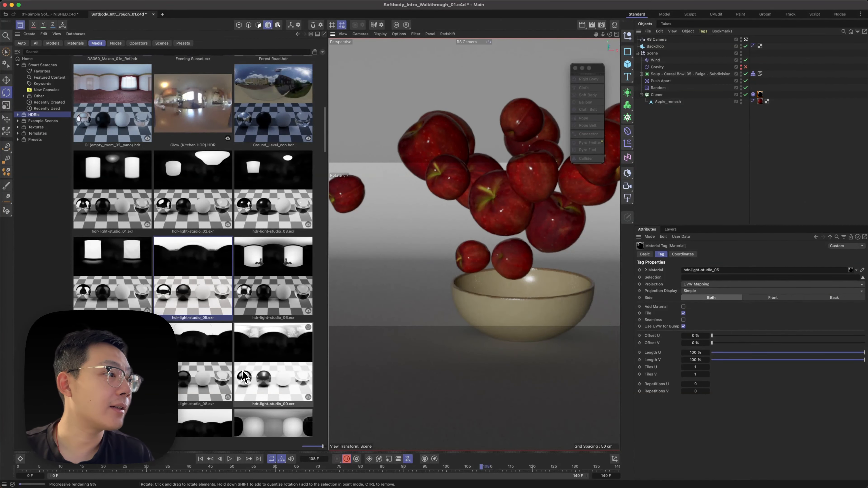
Place hdr-light-studio_05.exr on the apples once more and clear the selection.
{"action": "scroll", "coordinate": [220, 372], "scroll_direction": "down", "scroll_amount": 3}
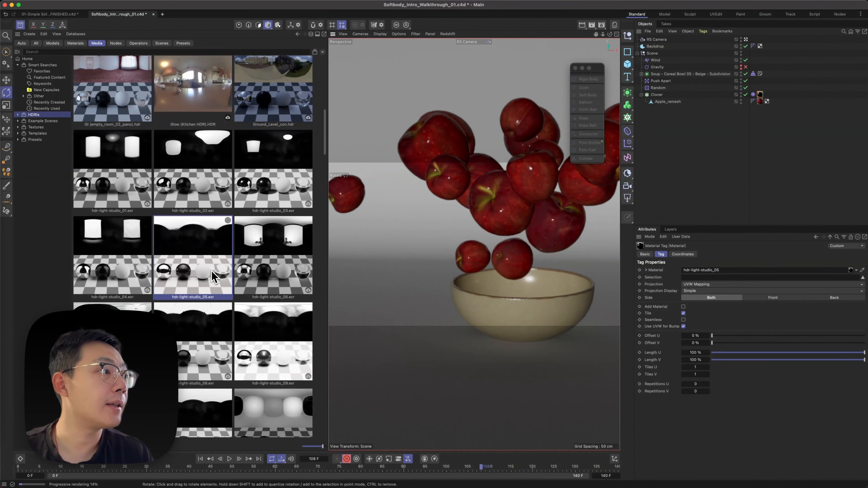
{"action": "scroll", "coordinate": [224, 322], "scroll_direction": "down", "scroll_amount": 3}
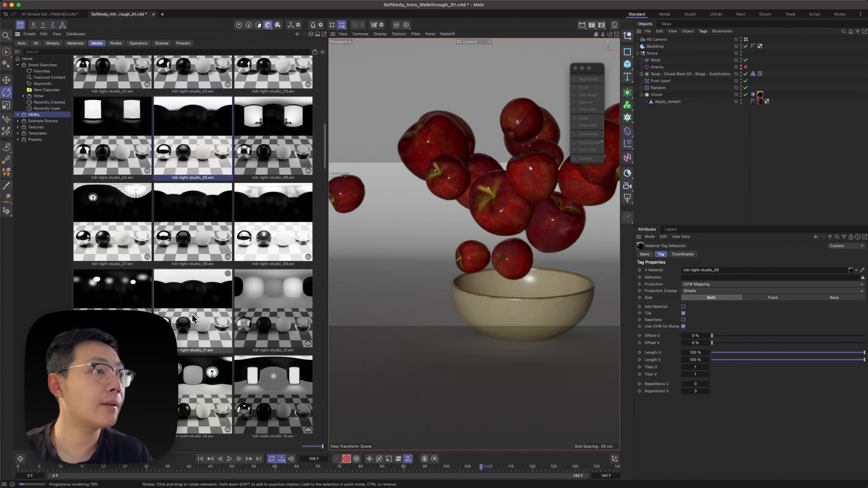
{"action": "left_click_drag", "start_coordinate": [193, 155], "coordinate": [509, 245]}
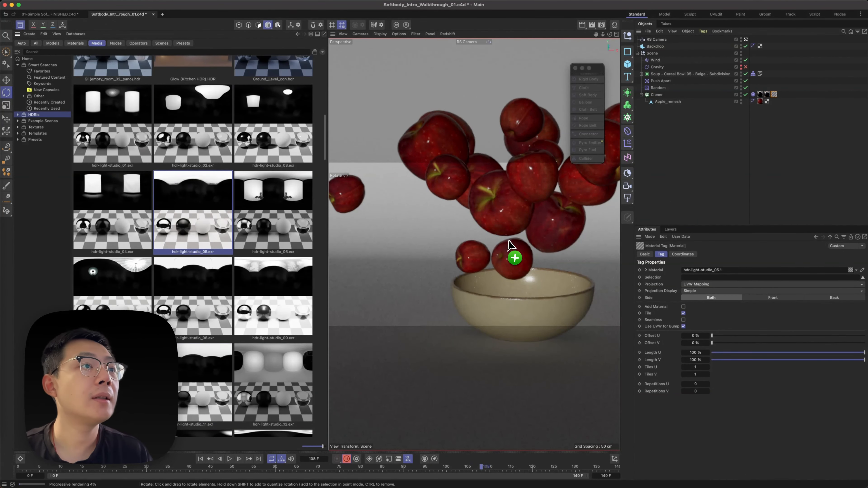
{"action": "left_click", "coordinate": [697, 130]}
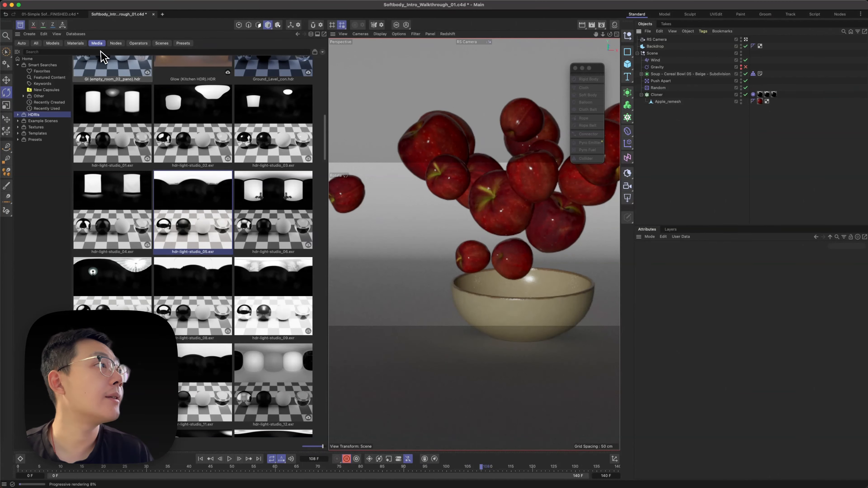
Select the Backdrop and examine the Plaster and Plastic materials in the Asset Browser for a suitable backdrop surface.
{"action": "left_click", "coordinate": [493, 346]}
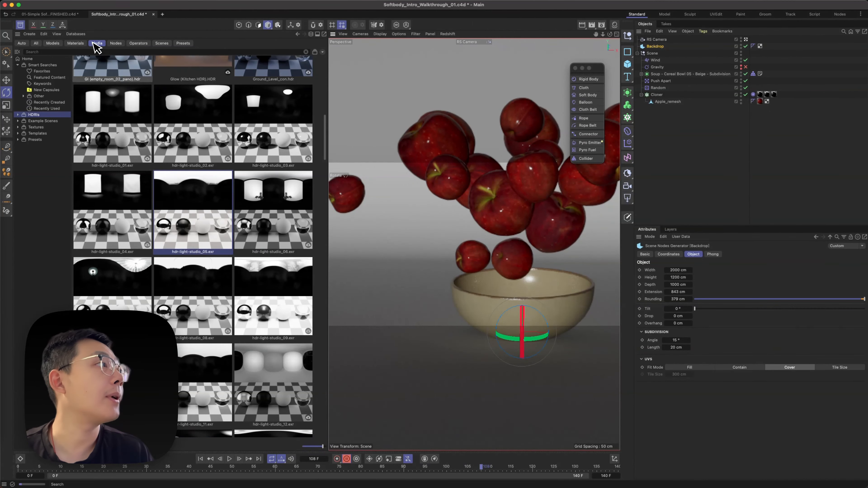
{"action": "left_click", "coordinate": [74, 44]}
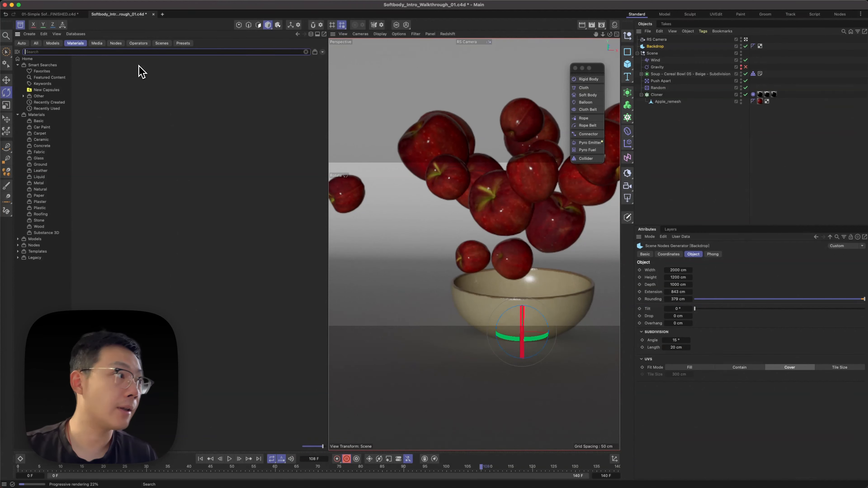
{"action": "left_click", "coordinate": [40, 201]}
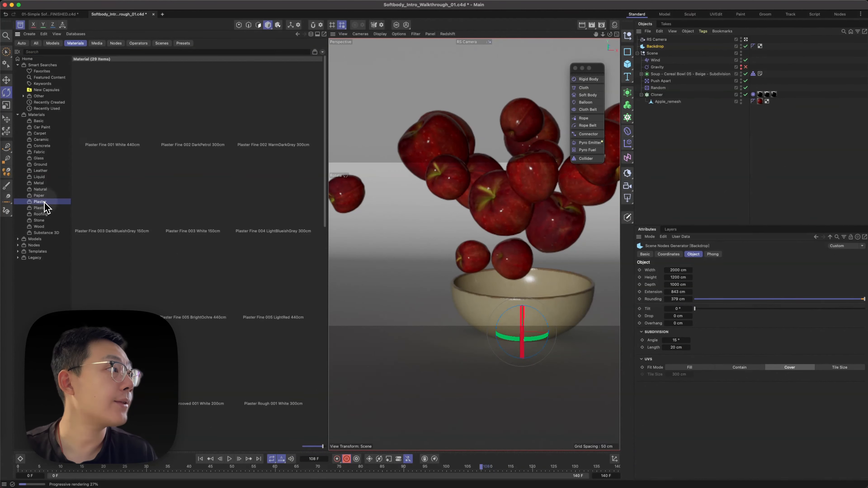
{"action": "scroll", "coordinate": [239, 236], "scroll_direction": "down", "scroll_amount": 5}
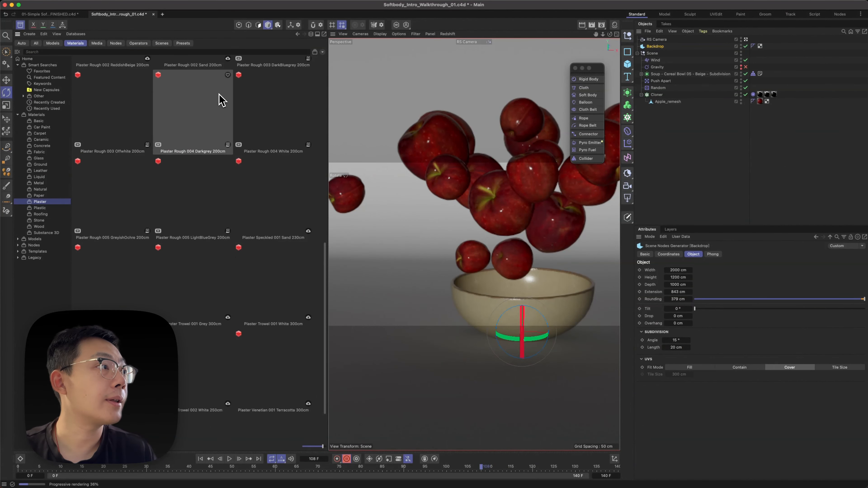
{"action": "scroll", "coordinate": [193, 256], "scroll_direction": "down", "scroll_amount": 3}
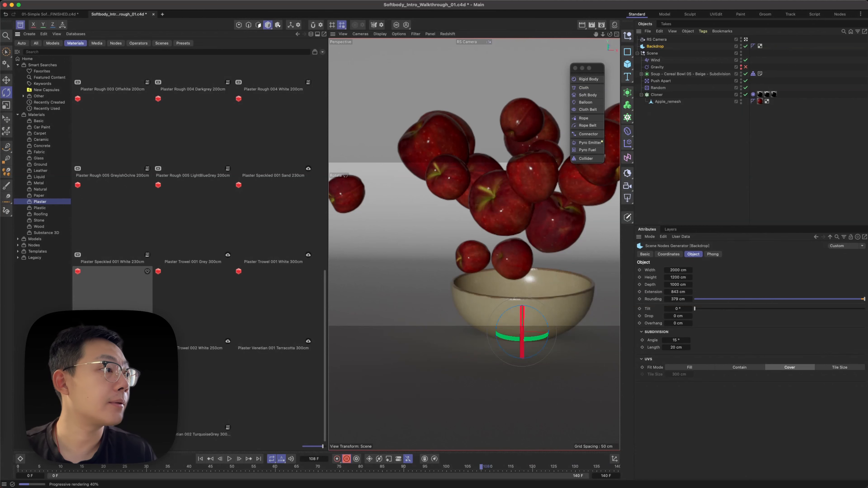
{"action": "left_click", "coordinate": [39, 208]}
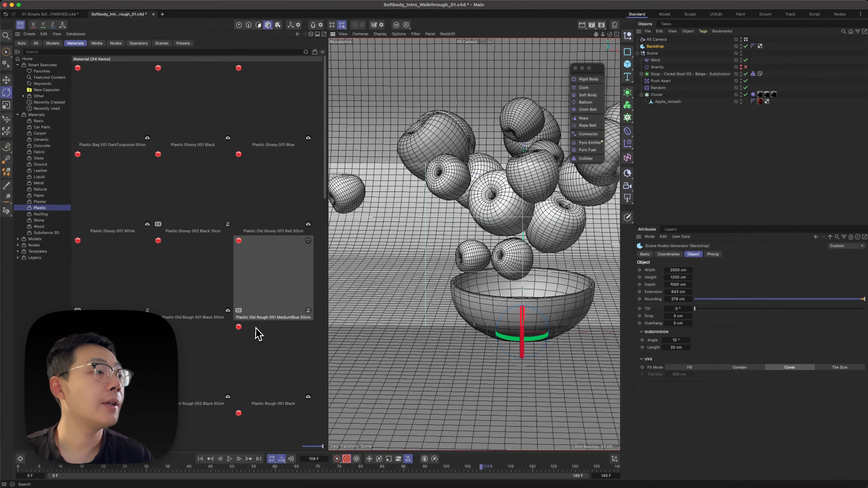
{"action": "scroll", "coordinate": [184, 325], "scroll_direction": "down", "scroll_amount": 10}
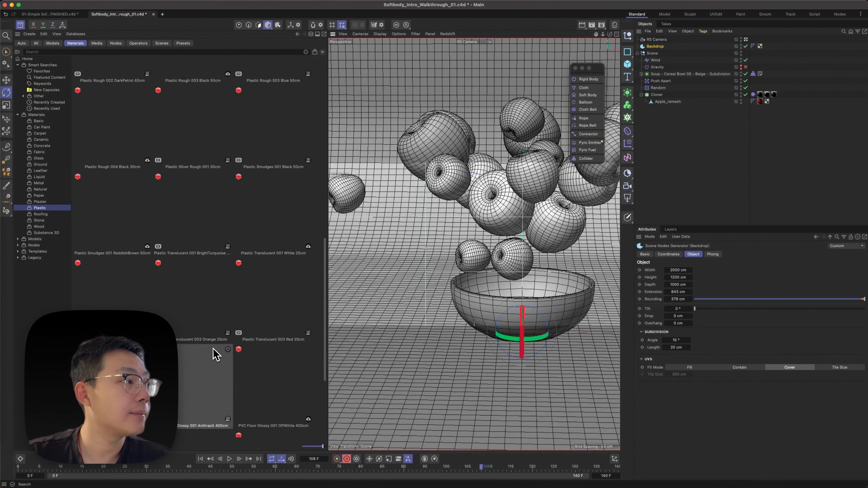
{"action": "left_click", "coordinate": [40, 201]}
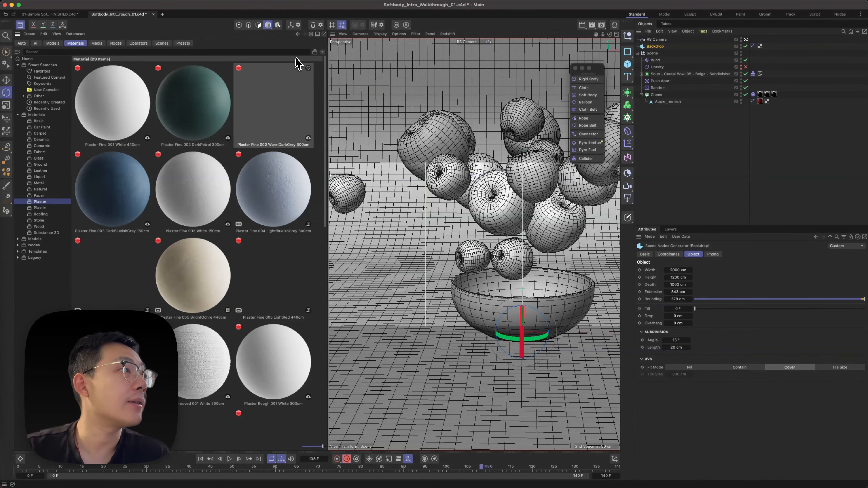
{"action": "scroll", "coordinate": [213, 277], "scroll_direction": "down", "scroll_amount": 4}
{"action": "scroll", "coordinate": [213, 277], "scroll_direction": "down", "scroll_amount": 10}
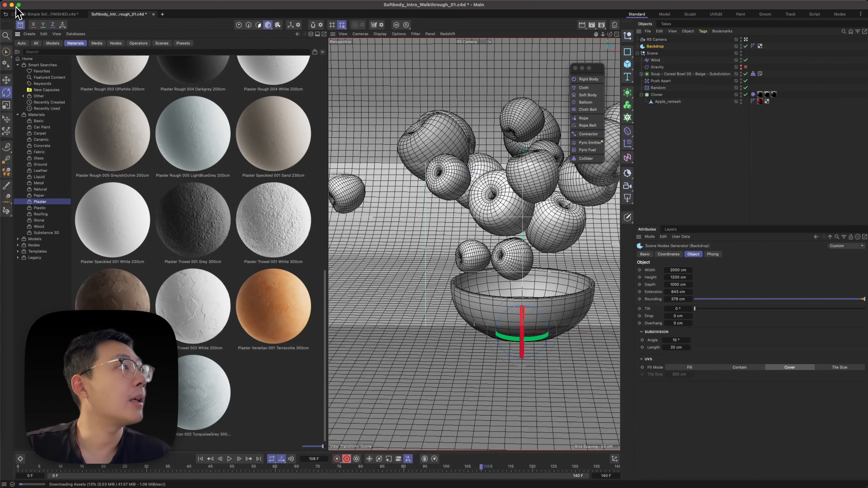
Copy the Plaster Venetian 002 BrightSand 300cm material from the 01-Simple Softbody-FINISHED project and apply it to this project's Backdrop.
{"action": "left_click", "coordinate": [48, 14]}
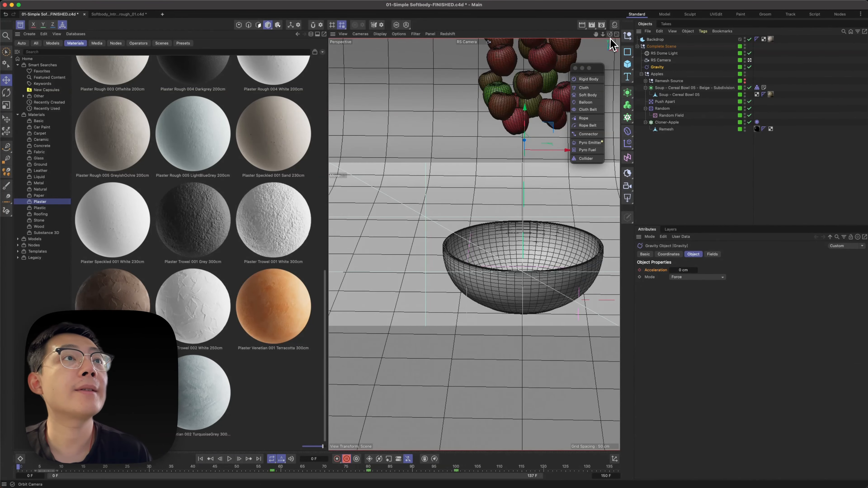
{"action": "left_click", "coordinate": [615, 25]}
{"action": "left_click_drag", "start_coordinate": [597, 74], "coordinate": [539, 158]}
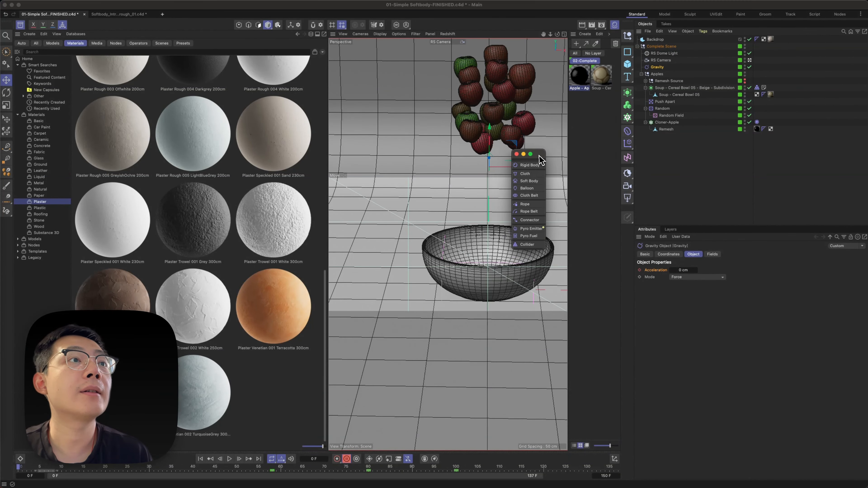
{"action": "left_click", "coordinate": [593, 54]}
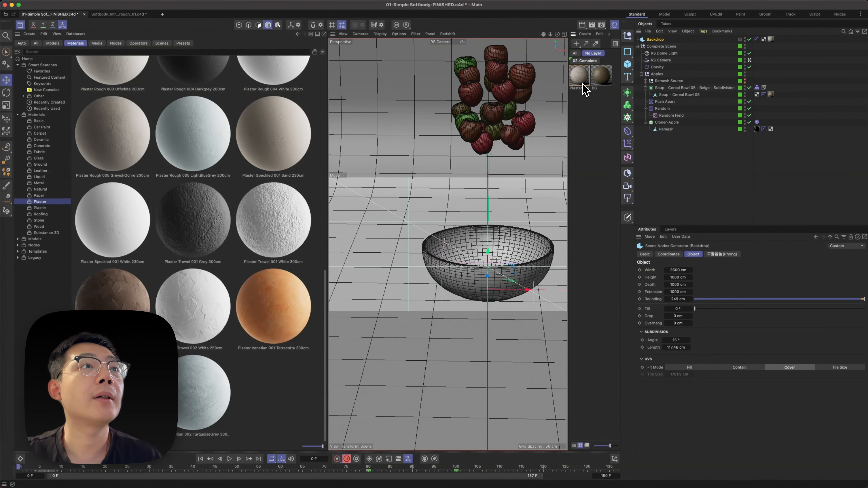
{"action": "left_click", "coordinate": [579, 76]}
{"action": "key", "text": "super+c"}
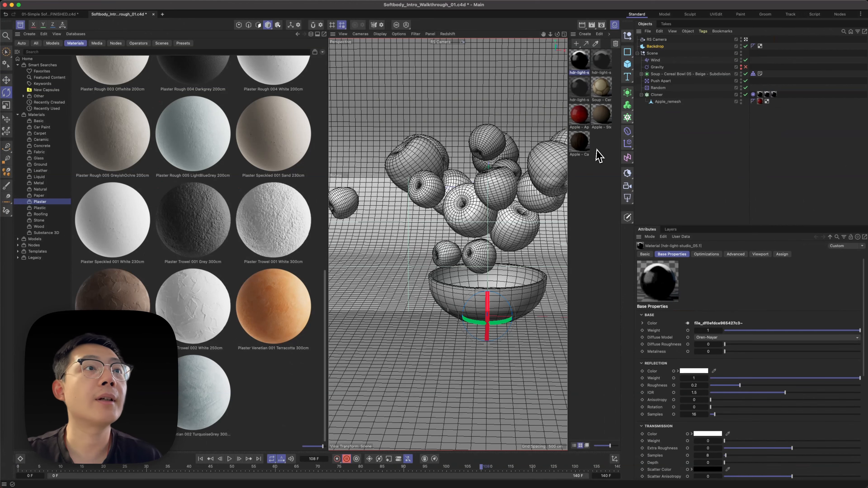
{"action": "left_click_drag", "start_coordinate": [579, 60], "coordinate": [492, 90]}
Turn on material display in the viewport and close the Asset Browser.
{"action": "key", "text": "n"}
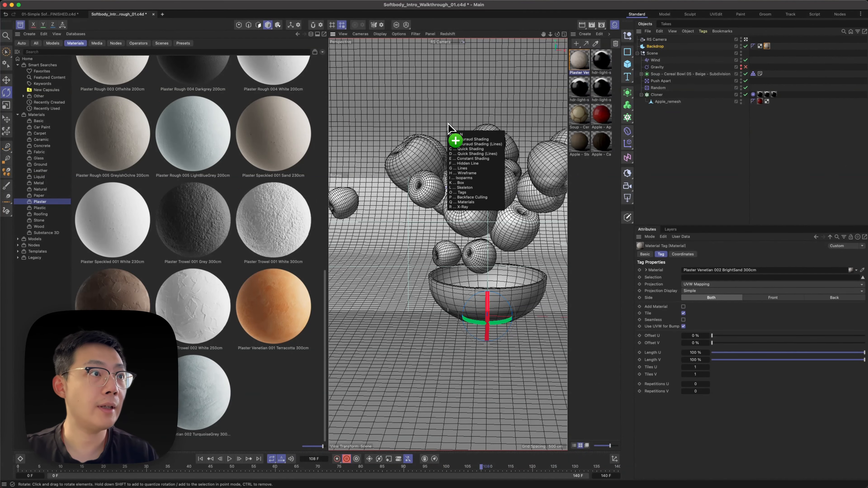
{"action": "key", "text": "q"}
{"action": "left_click_drag", "start_coordinate": [448, 130], "coordinate": [21, 51]}
{"action": "left_click", "coordinate": [20, 24]}
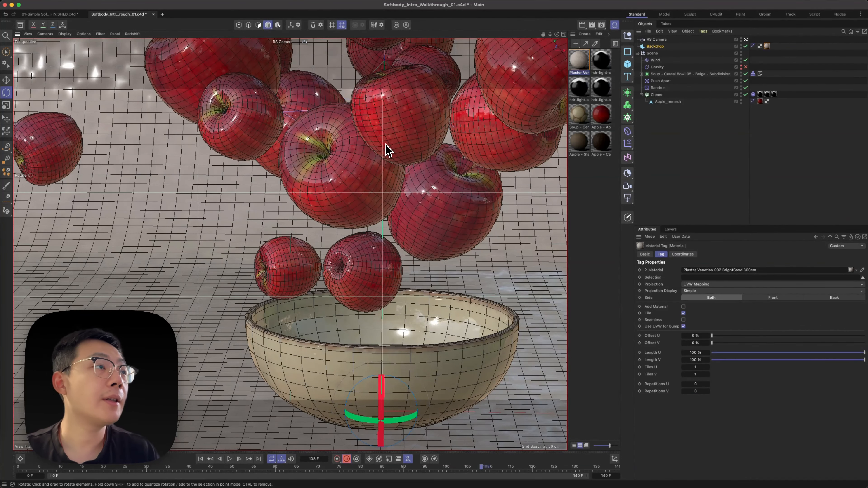
Check the finished project's apple scene at frame 71 and return to the Softbody_Intro_Walkthrough_01 project.
{"action": "left_click", "coordinate": [51, 14]}
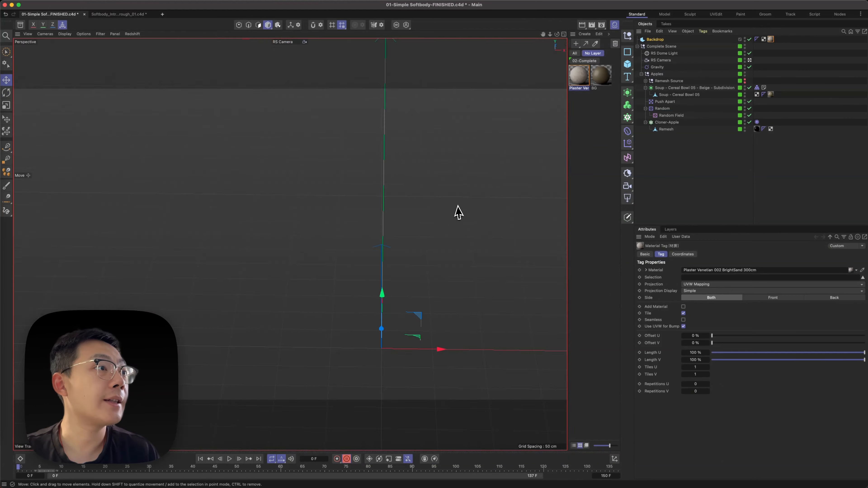
{"action": "left_click_drag", "start_coordinate": [222, 465], "coordinate": [329, 467]}
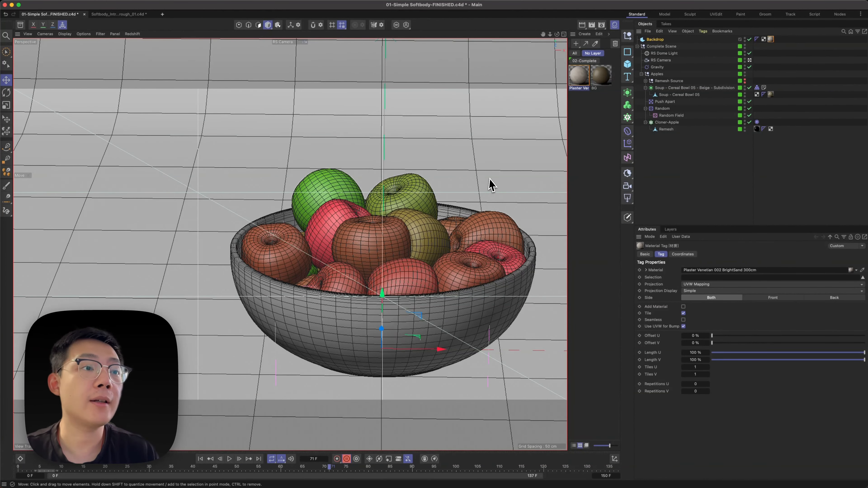
{"action": "left_click", "coordinate": [130, 15]}
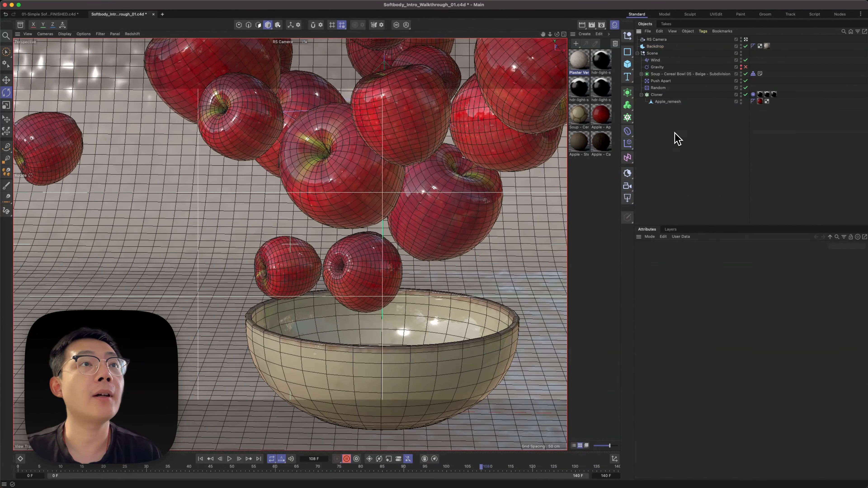
Preview the plaster backdrop and apples with the Redshift IPR, and stop the render.
{"action": "left_click", "coordinate": [137, 34]}
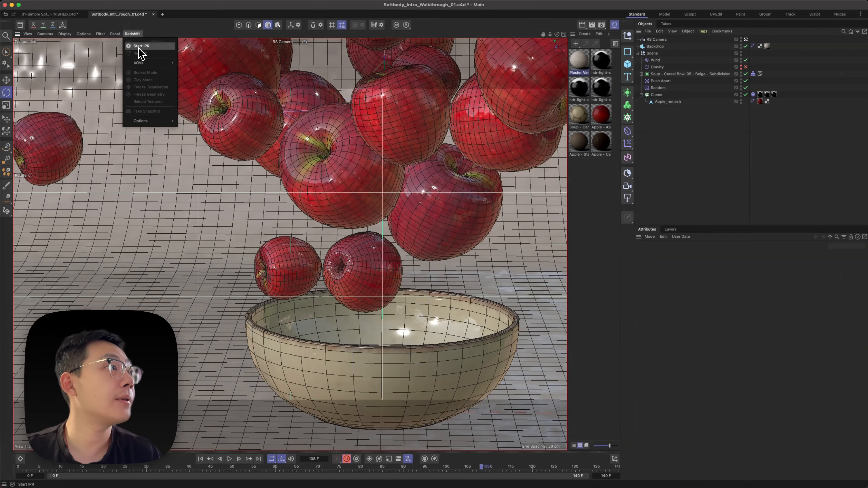
{"action": "left_click", "coordinate": [138, 54]}
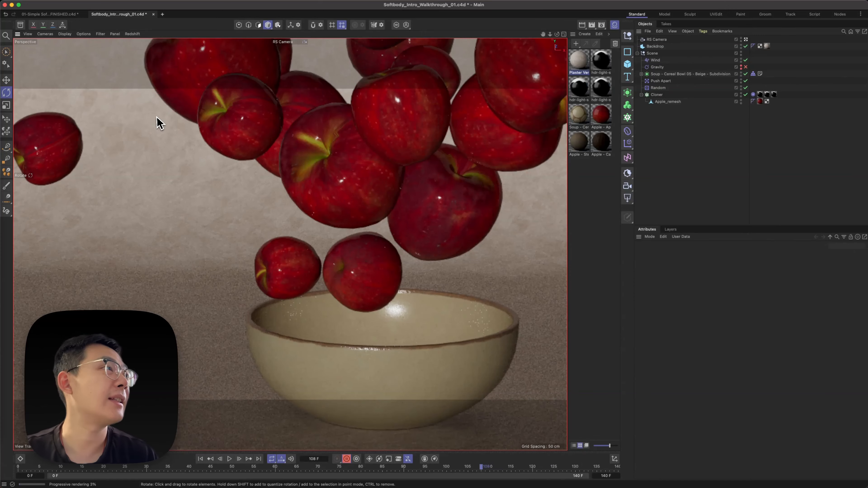
{"action": "left_click", "coordinate": [133, 35]}
{"action": "left_click", "coordinate": [140, 51]}
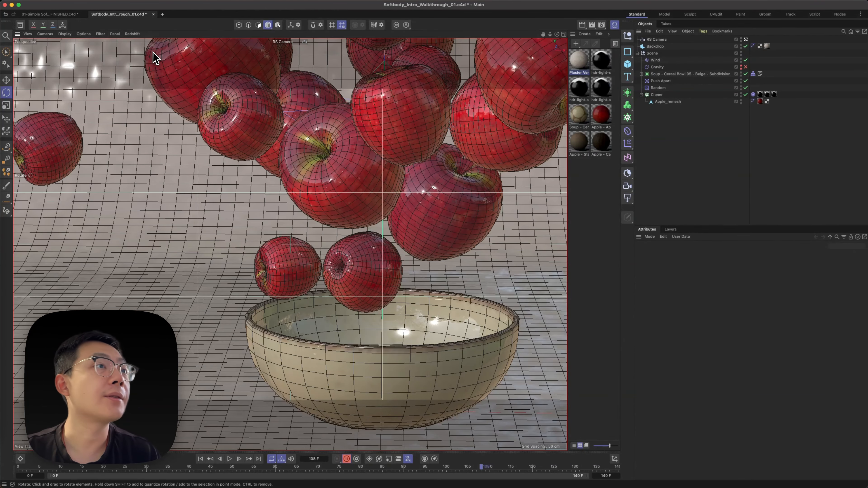
Open the Apple - Apple material in an enlarged Node Editor with its nodes framed, and move the window clear of the Object Manager.
{"action": "left_click", "coordinate": [595, 122]}
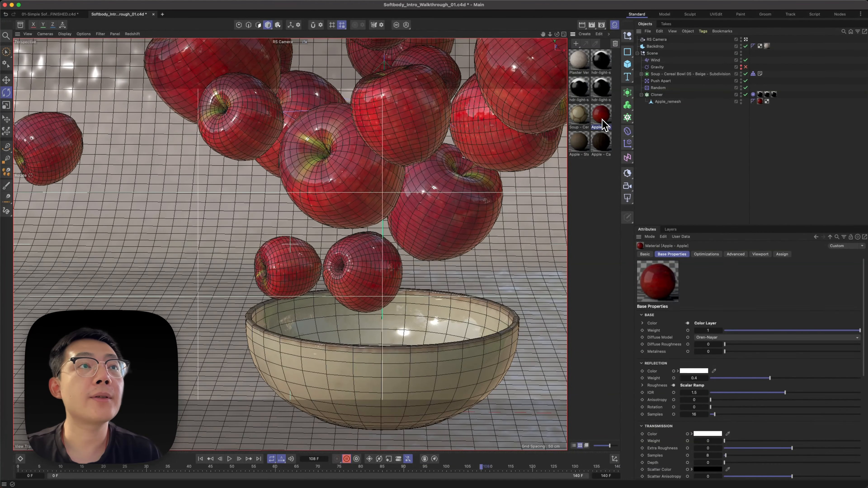
{"action": "double_click", "coordinate": [603, 125]}
{"action": "left_click_drag", "start_coordinate": [659, 118], "coordinate": [171, 51]}
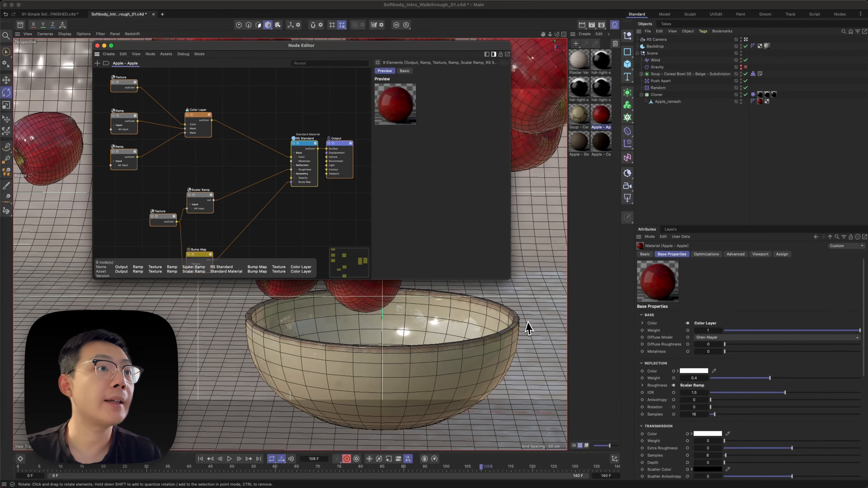
{"action": "left_click_drag", "start_coordinate": [511, 281], "coordinate": [680, 414]}
{"action": "key", "text": "h"}
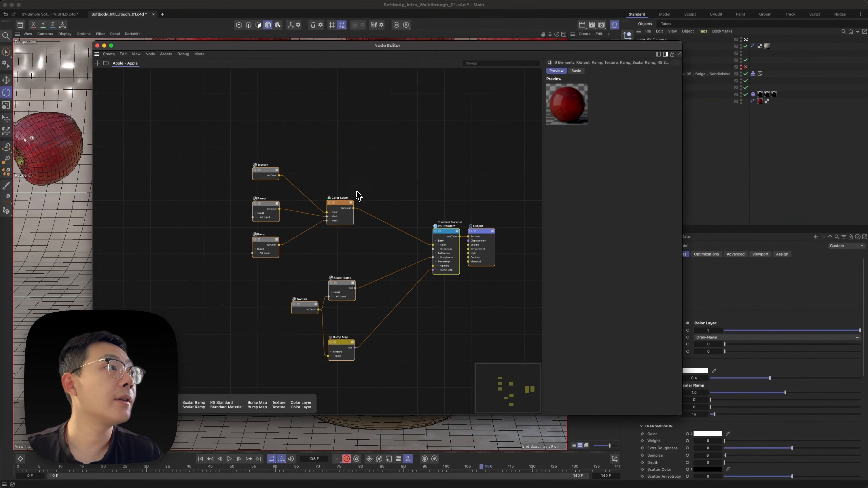
{"action": "left_click", "coordinate": [338, 153]}
{"action": "left_click_drag", "start_coordinate": [426, 53], "coordinate": [321, 180]}
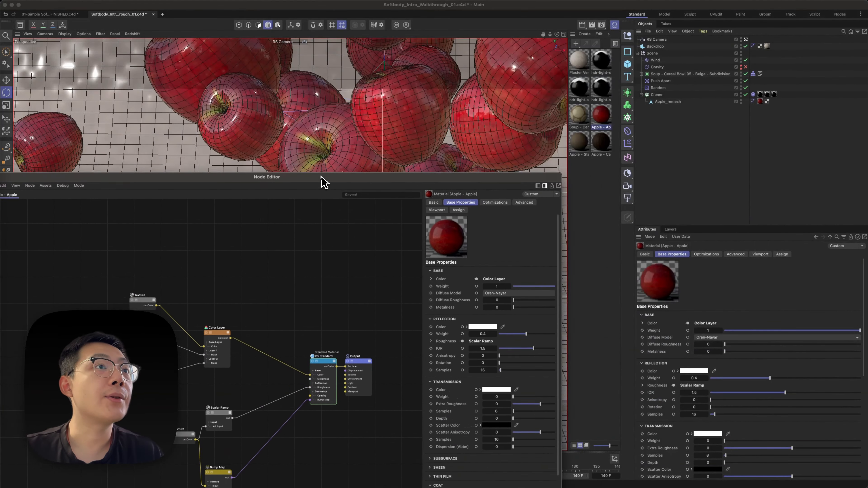
Set the Random effector's Color Mode to Effector Color.
{"action": "left_click", "coordinate": [660, 89]}
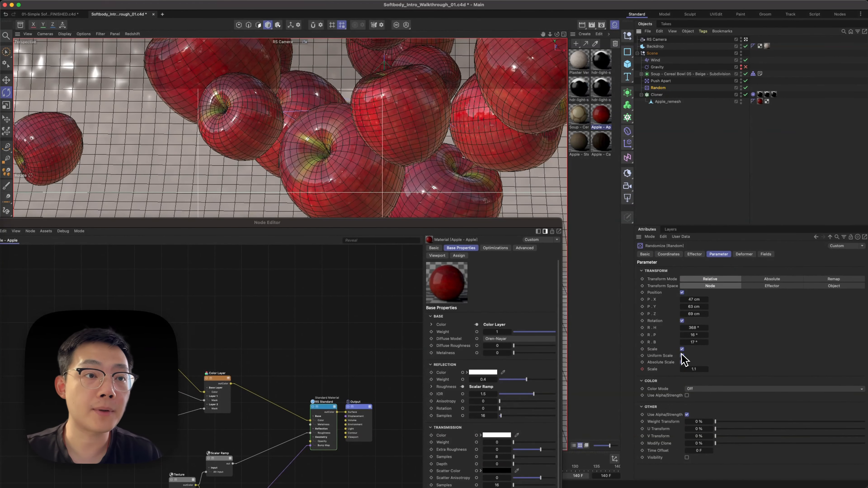
{"action": "left_click", "coordinate": [692, 390]}
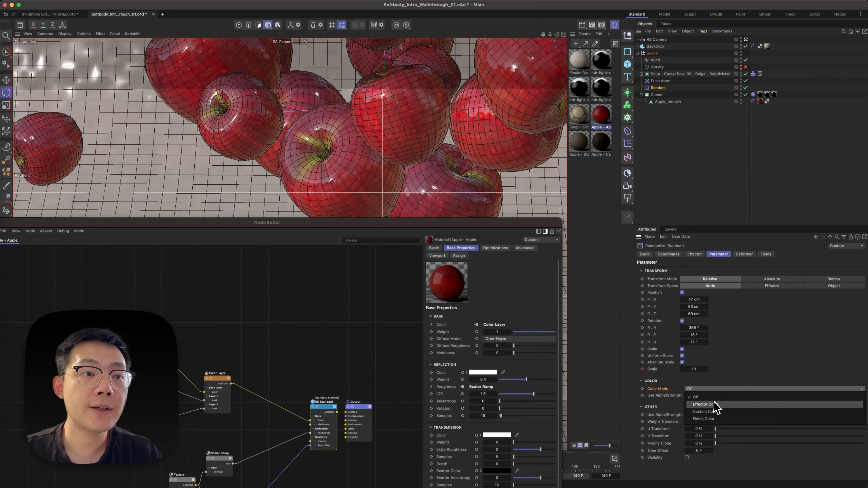
{"action": "left_click", "coordinate": [718, 416]}
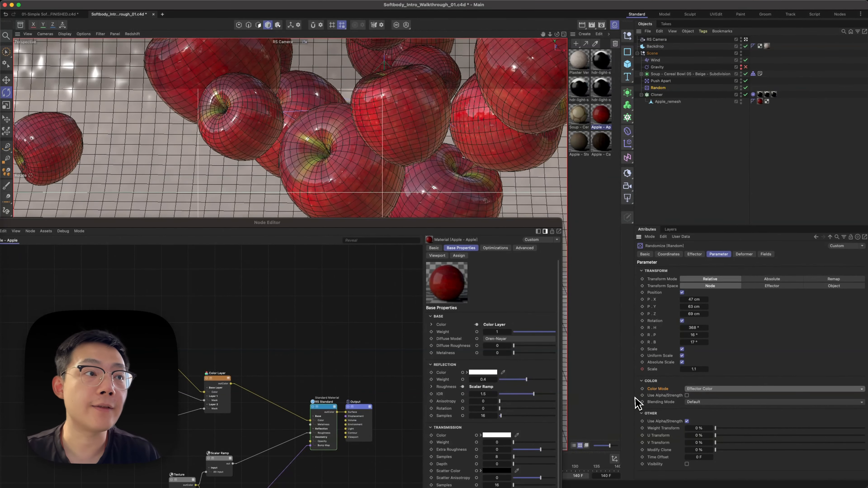
Move the Node Editor clear of the apples and set the viewport shading to Quick Shading (Lines).
{"action": "left_click_drag", "start_coordinate": [397, 225], "coordinate": [458, 410]}
{"action": "left_click", "coordinate": [569, 252]}
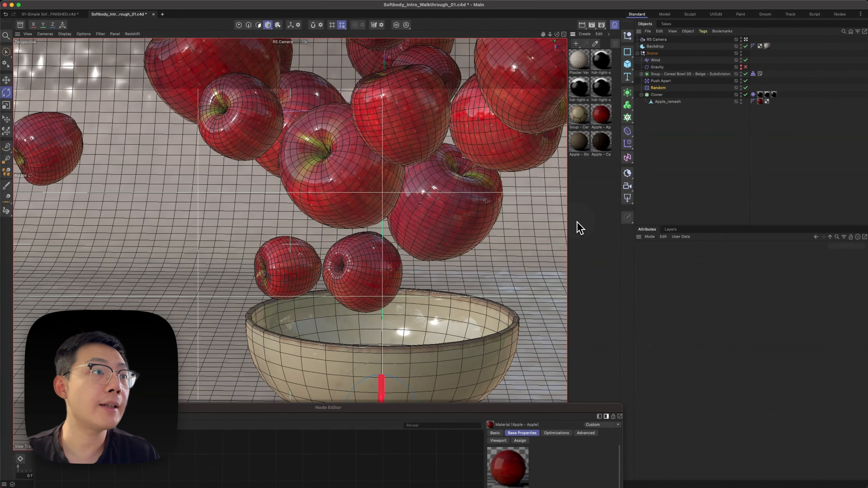
{"action": "key", "text": "n"}
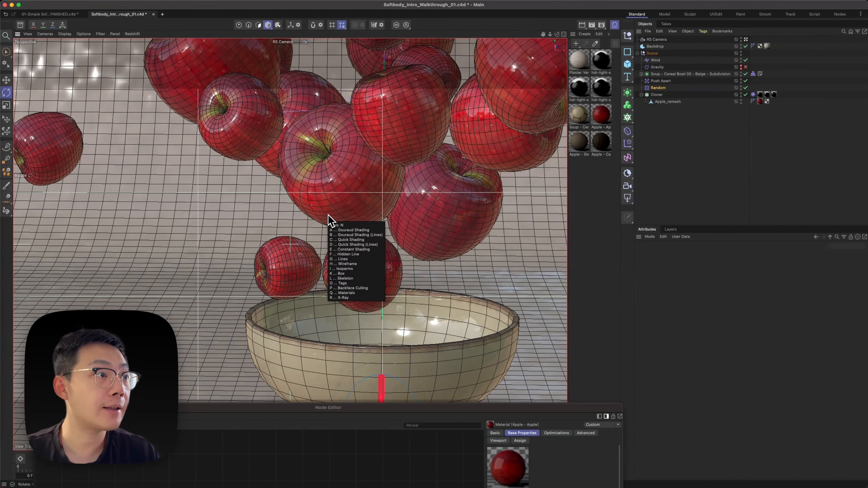
{"action": "key", "text": "d"}
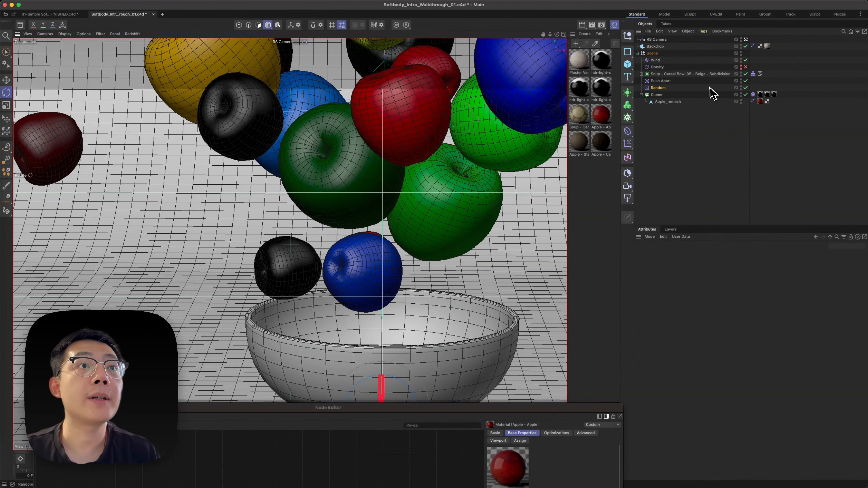
Set the Random effector's Color Mode to Fields Color, add a Random Field, and enable the field's color channel.
{"action": "left_click", "coordinate": [721, 390]}
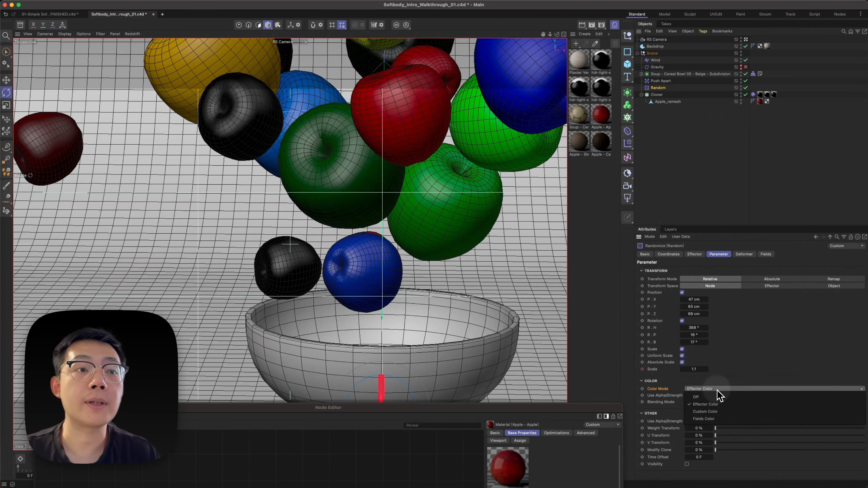
{"action": "left_click", "coordinate": [702, 419]}
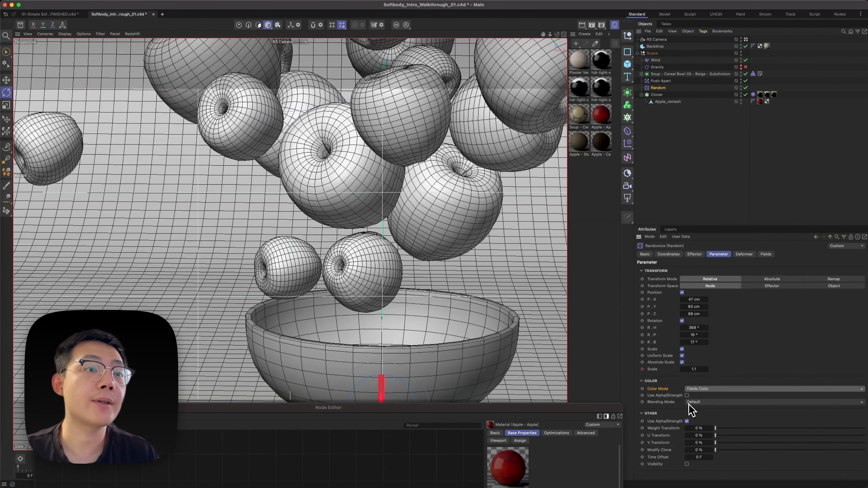
{"action": "left_click", "coordinate": [766, 255]}
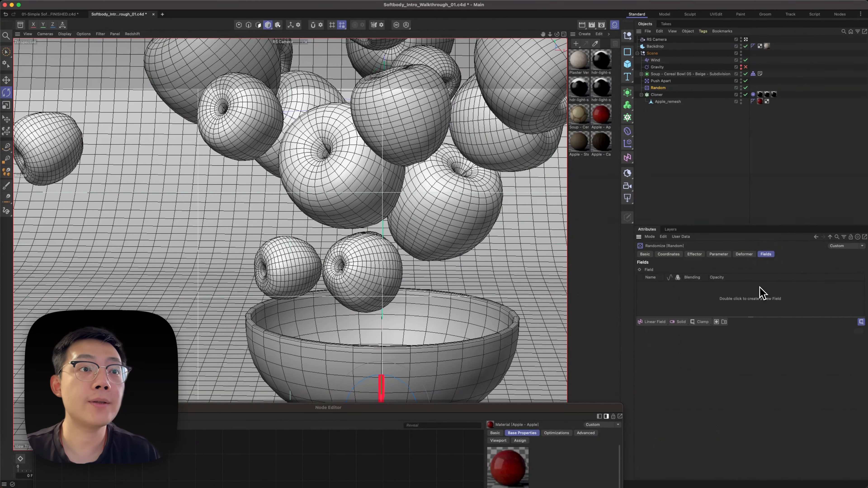
{"action": "left_click", "coordinate": [653, 324]}
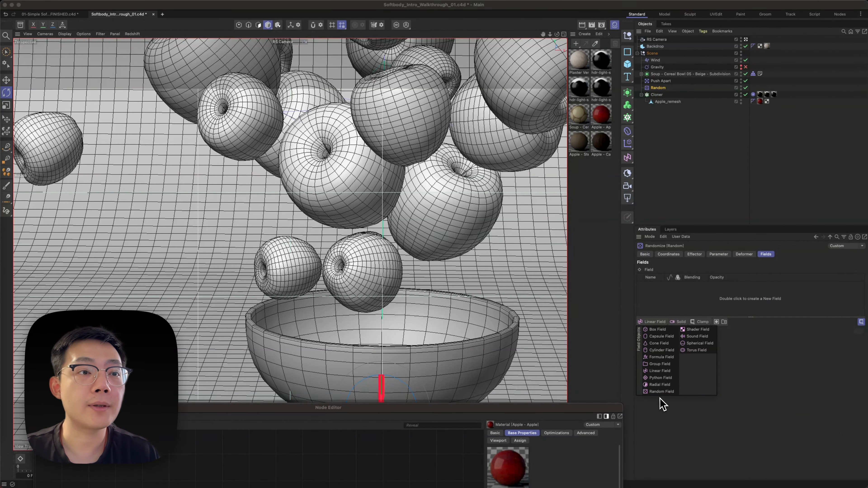
{"action": "left_click", "coordinate": [654, 391]}
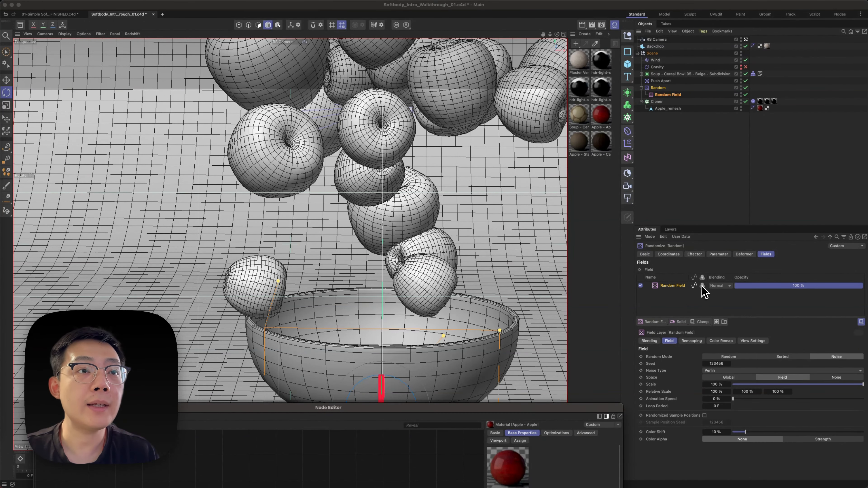
{"action": "left_click", "coordinate": [702, 286]}
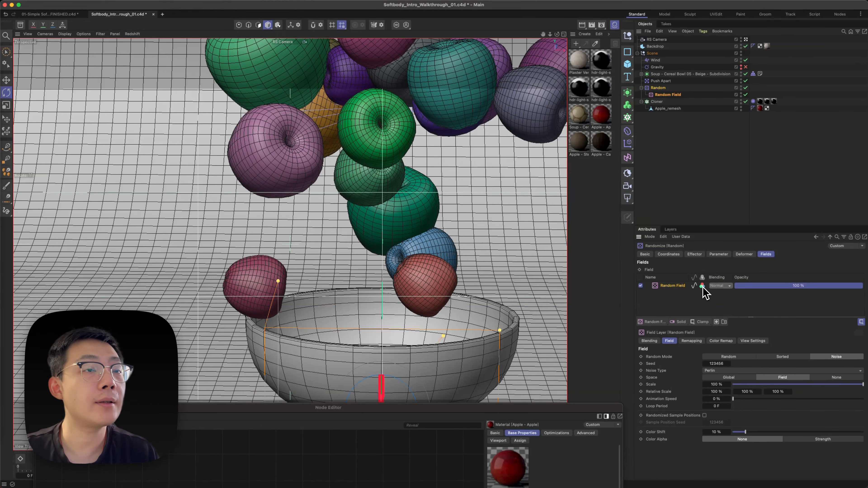
Set the Random Field's Color Remap mode to Gradient.
{"action": "left_click", "coordinate": [666, 95]}
{"action": "left_click", "coordinate": [744, 255]}
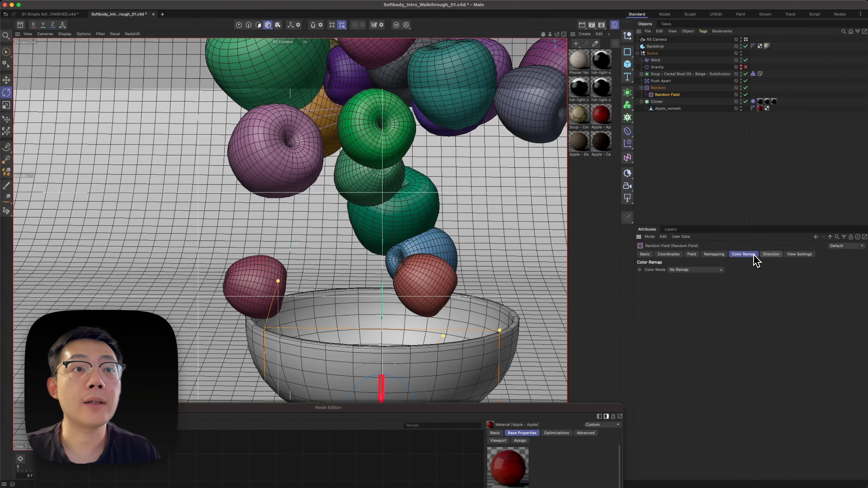
{"action": "left_click", "coordinate": [711, 271]}
{"action": "left_click", "coordinate": [686, 300]}
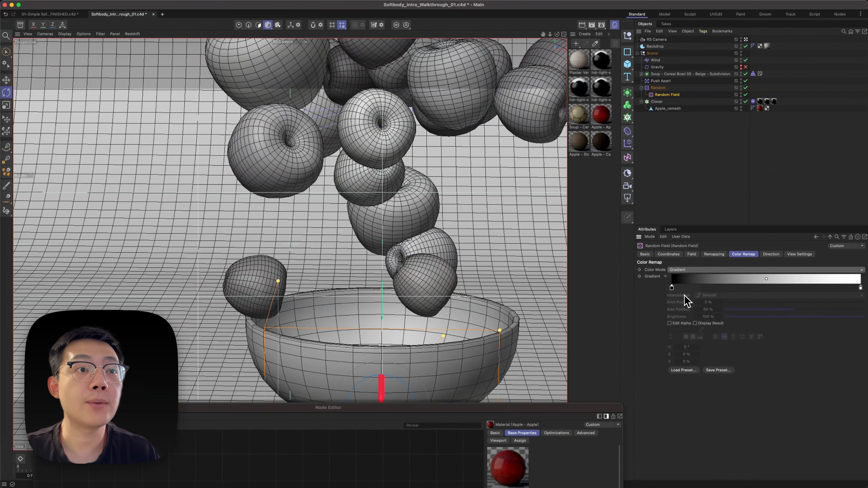
Colour the remap gradient's end knot green (105°, 86 %, 100 %) and its start knot red (8°, 92 %, 98 %).
{"action": "left_click", "coordinate": [672, 289]}
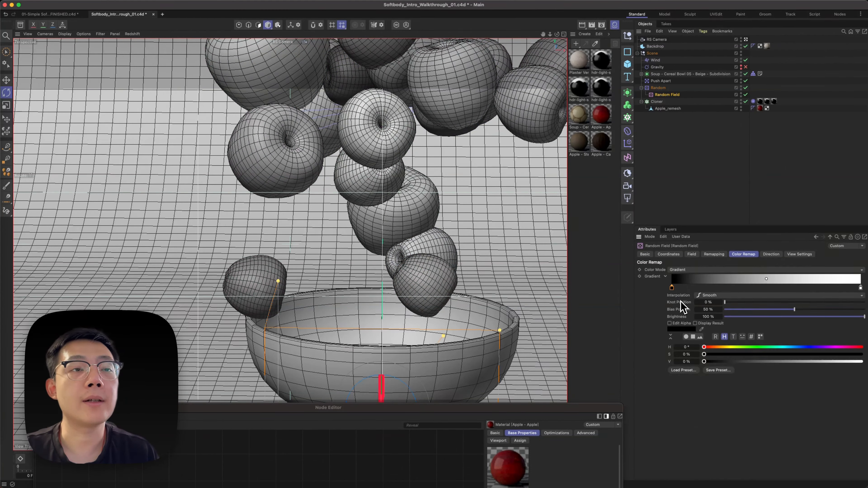
{"action": "left_click_drag", "start_coordinate": [739, 355], "coordinate": [848, 354]}
{"action": "left_click", "coordinate": [858, 362]}
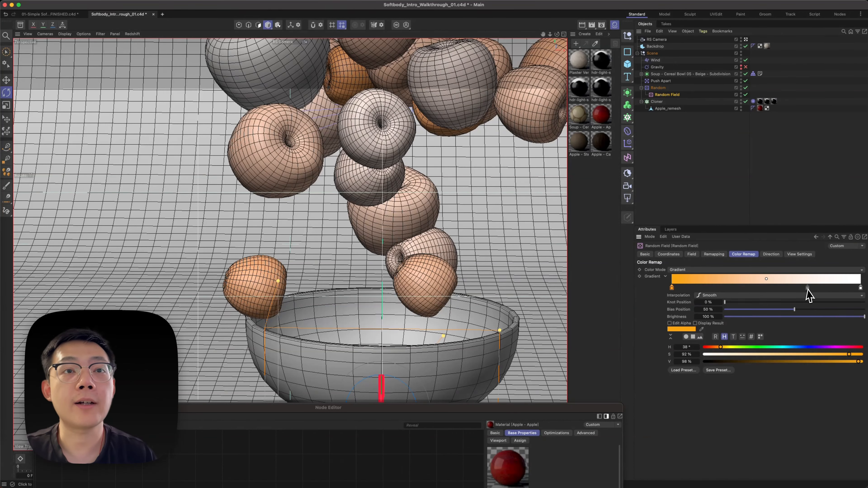
{"action": "left_click", "coordinate": [860, 288]}
{"action": "left_click_drag", "start_coordinate": [721, 347], "coordinate": [831, 354]}
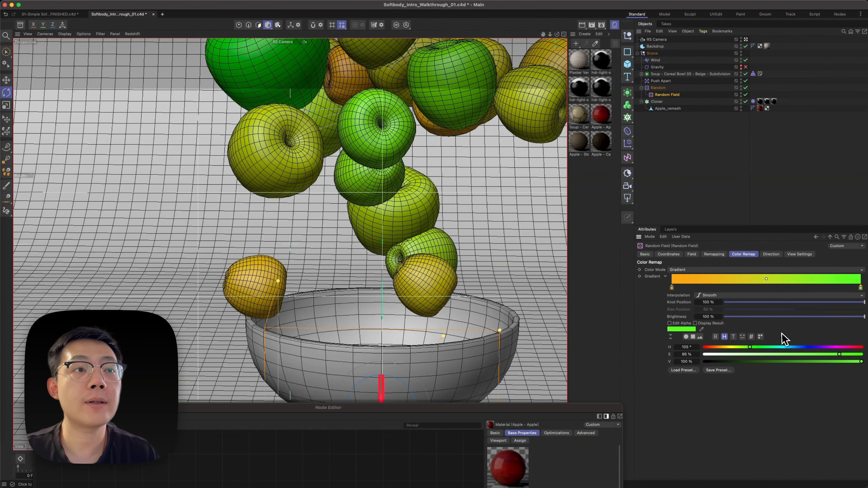
{"action": "left_click", "coordinate": [671, 288]}
{"action": "left_click", "coordinate": [708, 347]}
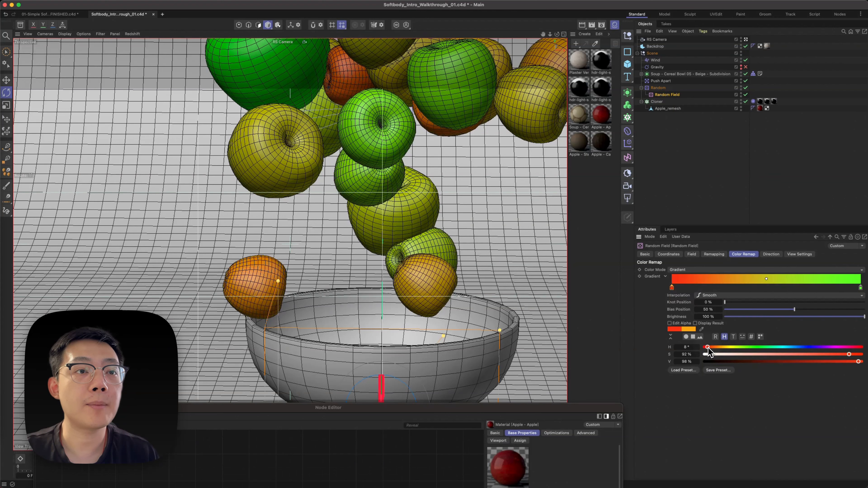
Move the remap gradient's red and green knots closer together for mostly red apples, and darken the green knot to 81 % value.
{"action": "left_click_drag", "start_coordinate": [671, 287], "coordinate": [735, 291]}
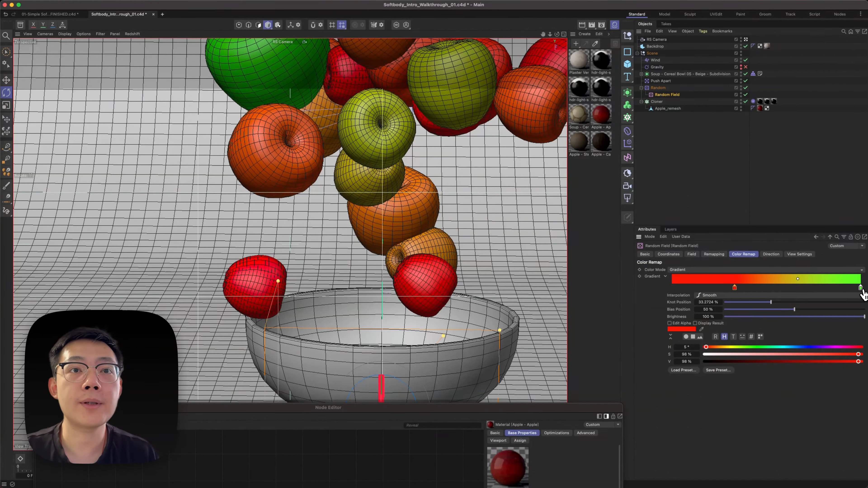
{"action": "left_click_drag", "start_coordinate": [860, 287], "coordinate": [811, 287]}
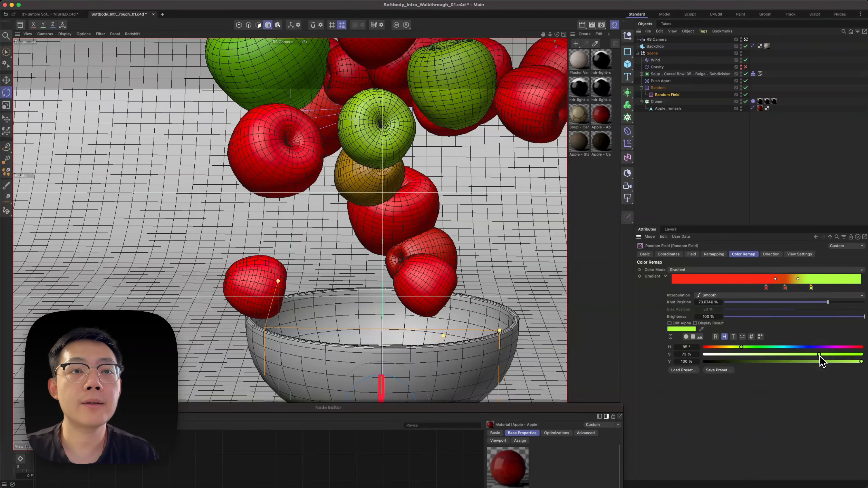
{"action": "left_click_drag", "start_coordinate": [861, 361], "coordinate": [846, 363]}
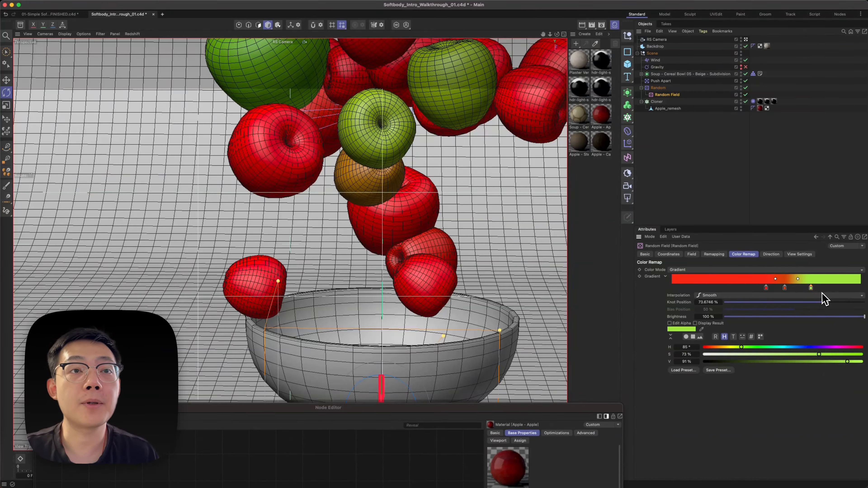
{"action": "mouse_move", "coordinate": [810, 288]}
{"action": "left_mouse_down"}
{"action": "mouse_move", "coordinate": [834, 289]}
{"action": "mouse_move", "coordinate": [814, 290]}
{"action": "left_mouse_up"}
Bring the Node Editor back into view and add a Color User Data node to the Apple material.
{"action": "left_click_drag", "start_coordinate": [447, 407], "coordinate": [572, 88]}
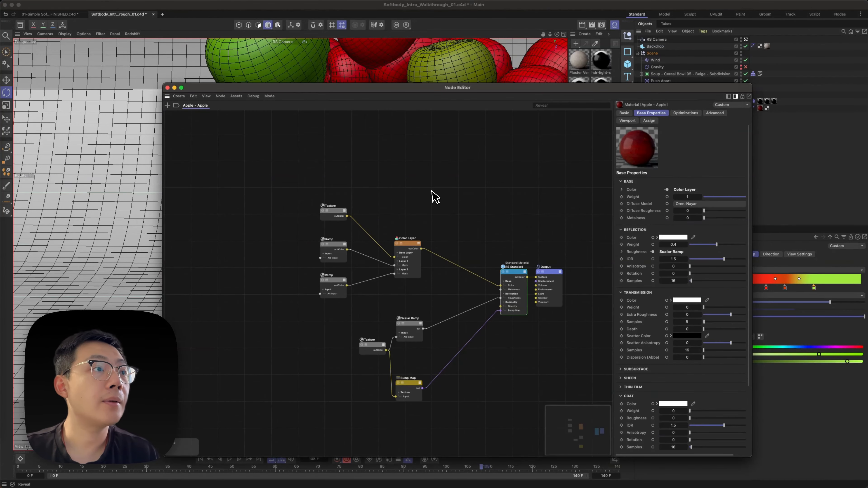
{"action": "double_click", "coordinate": [412, 206]}
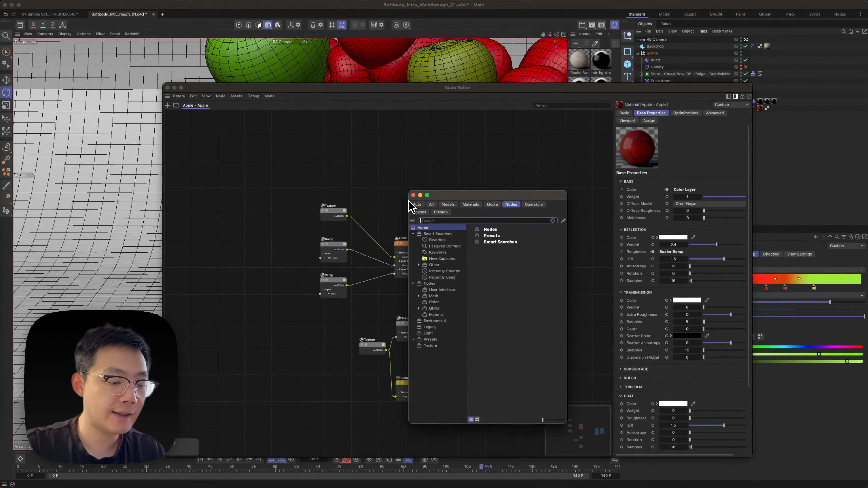
{"action": "type", "text": "color user"}
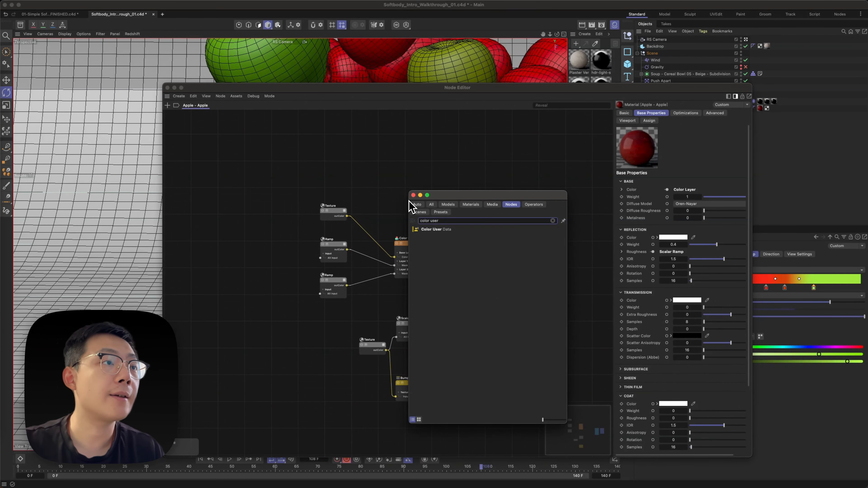
{"action": "key", "text": "Return"}
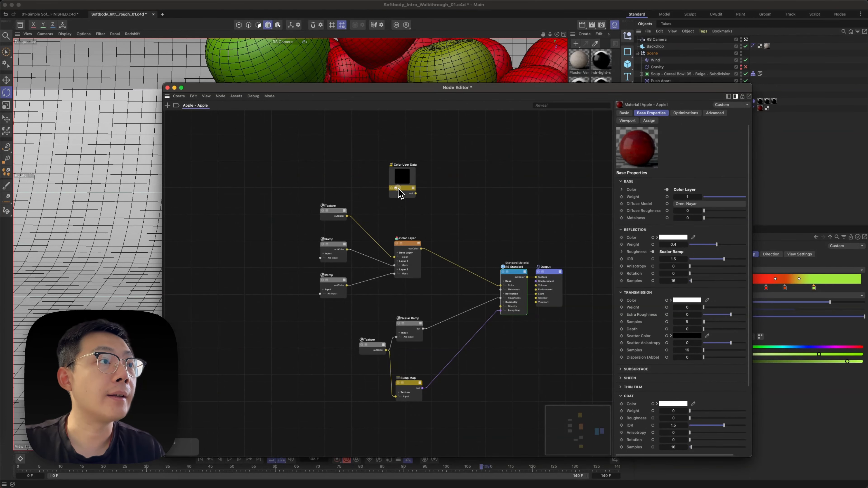
Place the Color User Data node above the Color Layer and set its attribute name to the MoGraph Color preset, RSMGColor.
{"action": "left_click_drag", "start_coordinate": [399, 193], "coordinate": [414, 210]}
{"action": "left_click", "coordinate": [737, 181]}
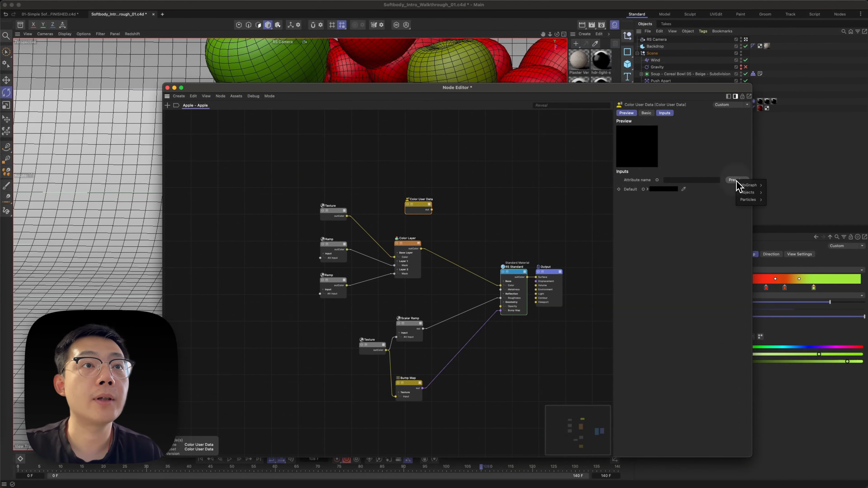
{"action": "mouse_move", "coordinate": [754, 186]}
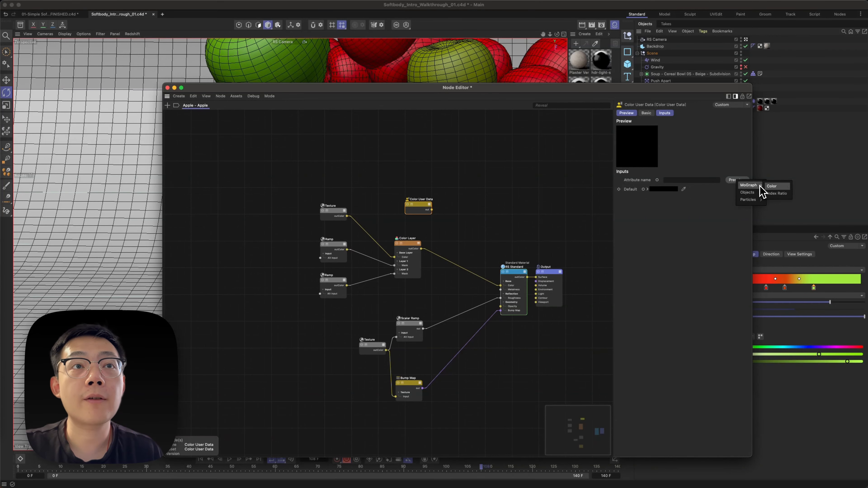
{"action": "left_click", "coordinate": [781, 186]}
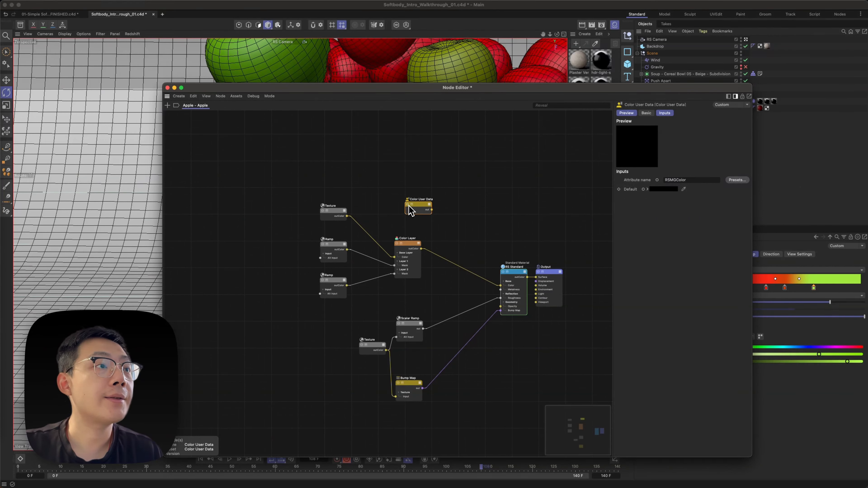
Preview the Color User Data node's colours on the apples in the Redshift RenderView with IPR running and the image fitted.
{"action": "left_click", "coordinate": [289, 3]}
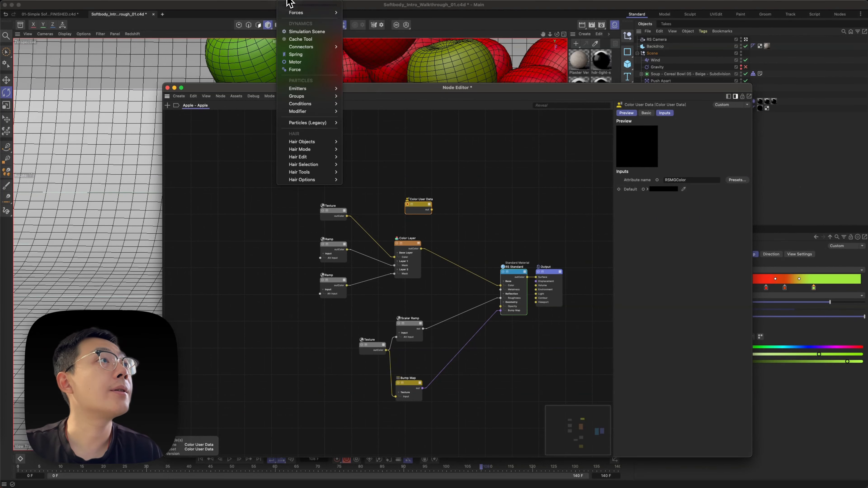
{"action": "mouse_move", "coordinate": [363, 2]}
{"action": "left_click", "coordinate": [375, 59]}
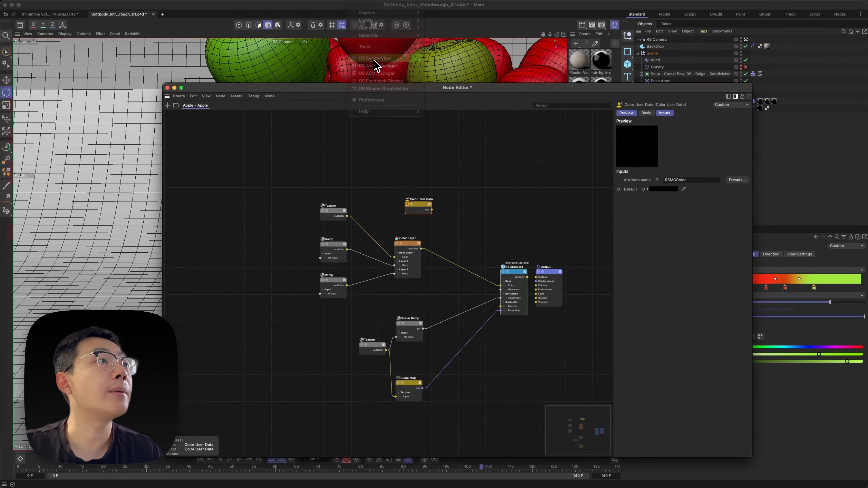
{"action": "left_click", "coordinate": [110, 92]}
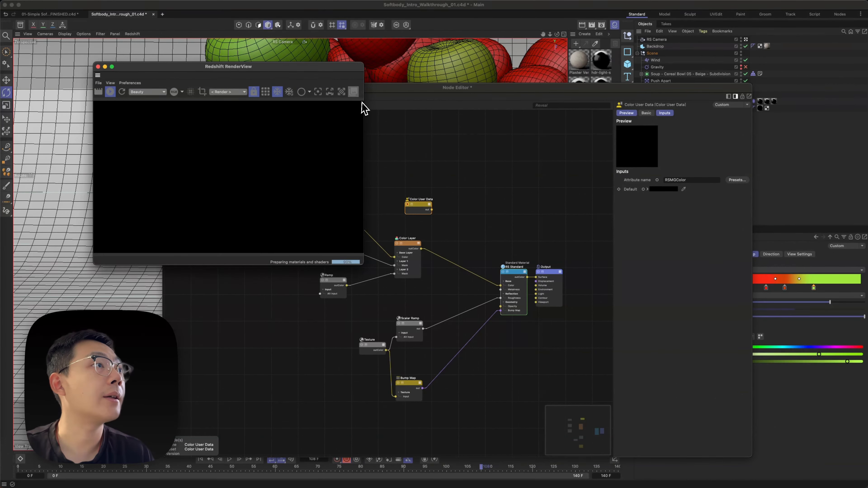
{"action": "left_click", "coordinate": [360, 91]}
{"action": "left_click", "coordinate": [325, 104]}
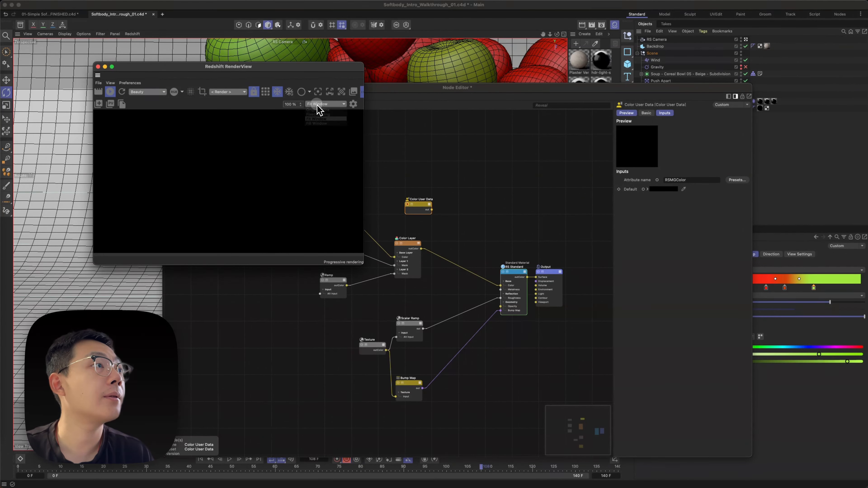
{"action": "left_click", "coordinate": [361, 92]}
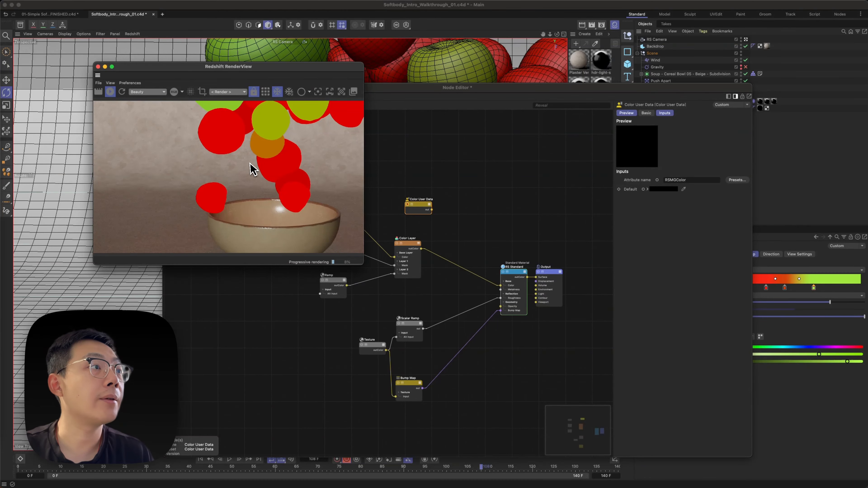
{"action": "left_click_drag", "start_coordinate": [328, 66], "coordinate": [290, 56]}
Move the Texture node and both Ramp nodes closer to the Color Layer node they feed.
{"action": "left_click", "coordinate": [336, 205]}
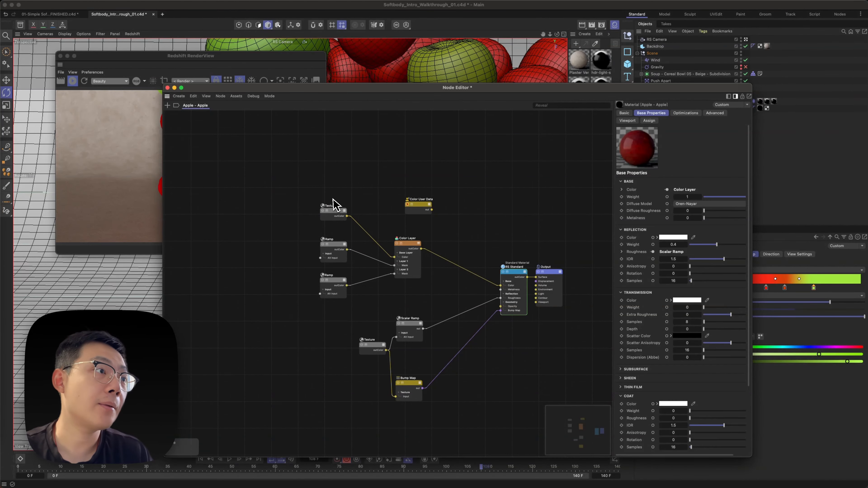
{"action": "left_click_drag", "start_coordinate": [299, 196], "coordinate": [351, 334]}
{"action": "left_click_drag", "start_coordinate": [336, 237], "coordinate": [368, 243]}
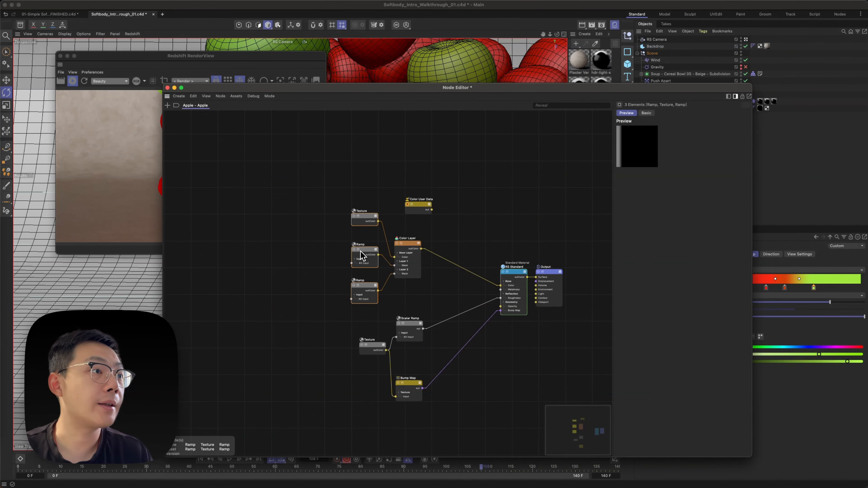
{"action": "left_click_drag", "start_coordinate": [297, 208], "coordinate": [409, 298]}
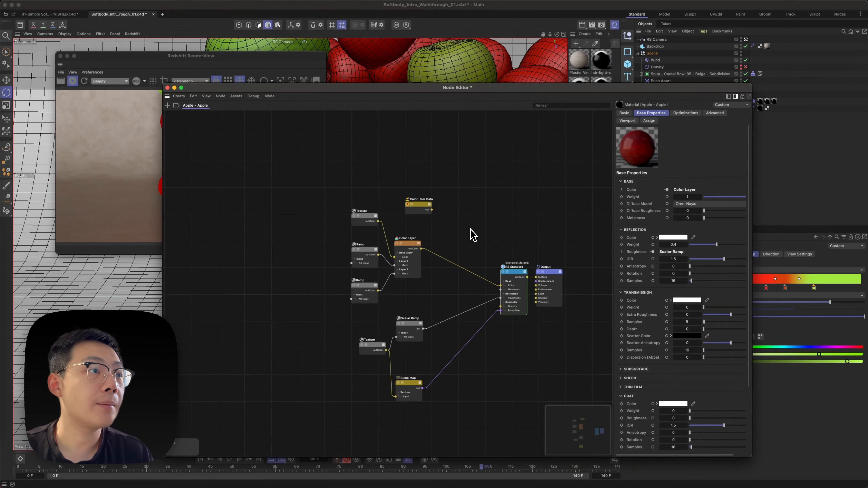
Add a second Color Layer node between the existing Color Layer and RS Standard, feeding the existing layer into its base color.
{"action": "double_click", "coordinate": [460, 235]}
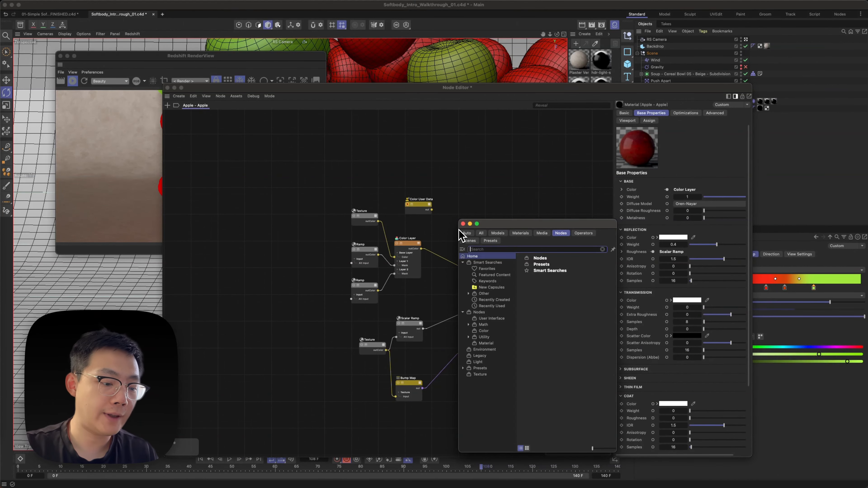
{"action": "type", "text": "color lay"}
{"action": "left_click_drag", "start_coordinate": [480, 258], "coordinate": [438, 260]}
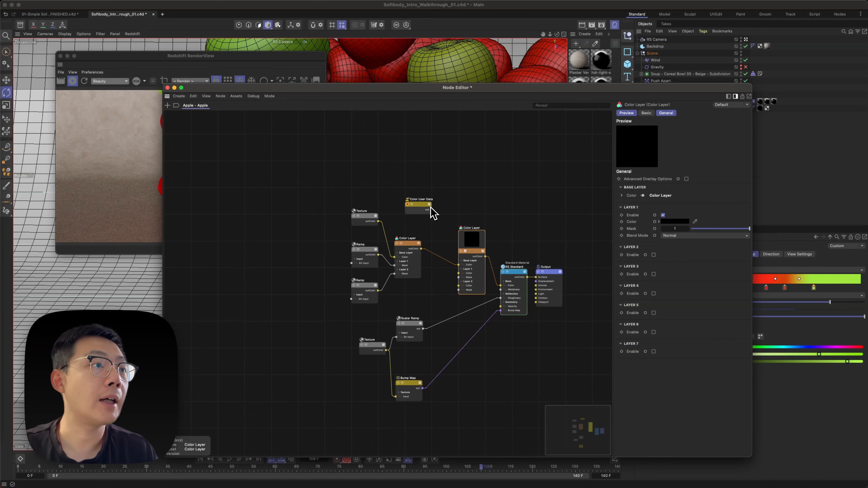
Feed Color User Data into the second Color Layer's base color and the first Color Layer into its Layer 1 color.
{"action": "left_click_drag", "start_coordinate": [430, 209], "coordinate": [458, 273]}
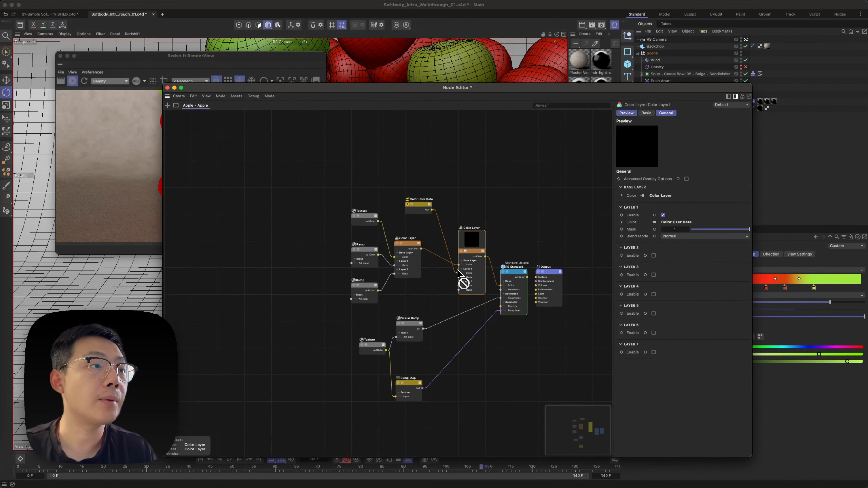
{"action": "left_click", "coordinate": [425, 255]}
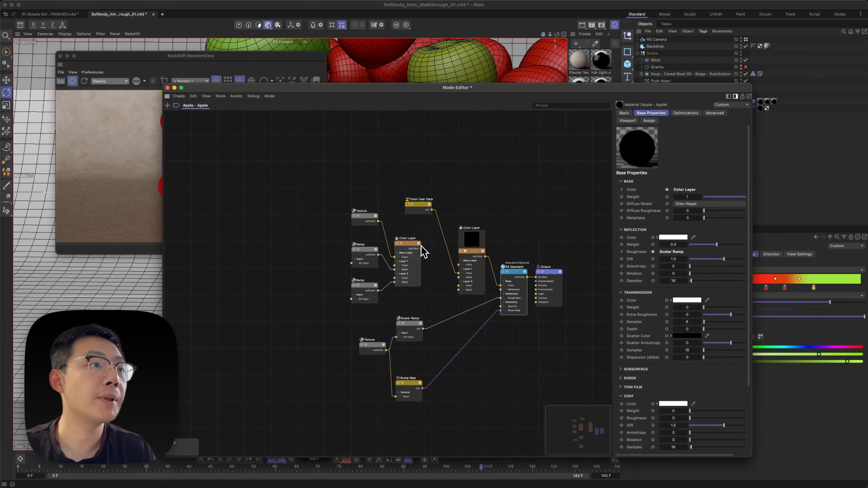
{"action": "scroll", "coordinate": [441, 258], "scroll_direction": "up", "scroll_amount": 6}
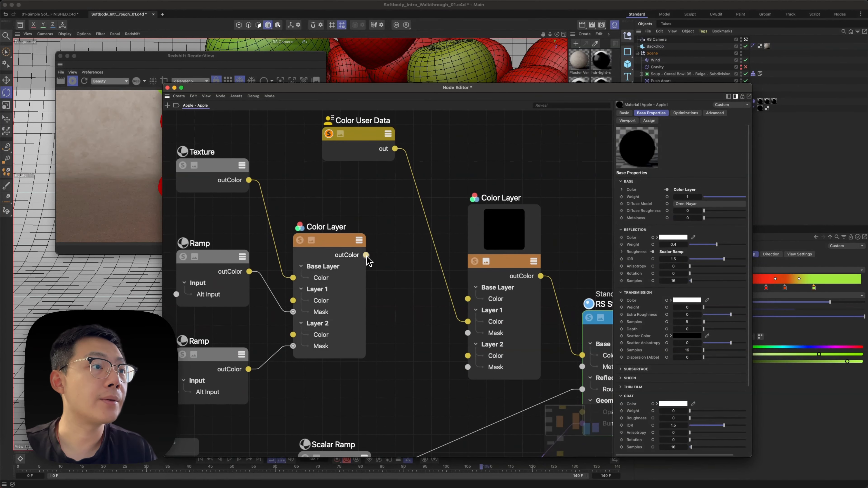
{"action": "left_click_drag", "start_coordinate": [366, 254], "coordinate": [467, 321]}
{"action": "left_click_drag", "start_coordinate": [394, 149], "coordinate": [467, 298]}
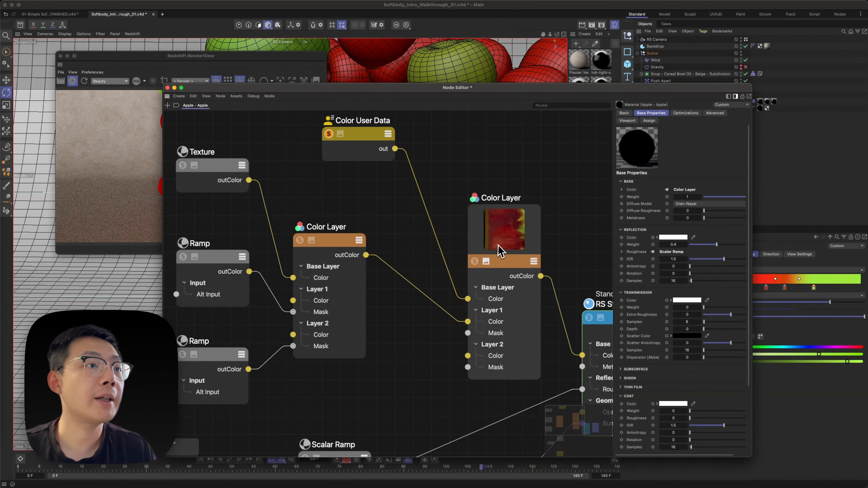
Tidy the Color User Data and second Color Layer nodes closer together and move the Node Editor off the render preview.
{"action": "left_click_drag", "start_coordinate": [352, 134], "coordinate": [330, 172]}
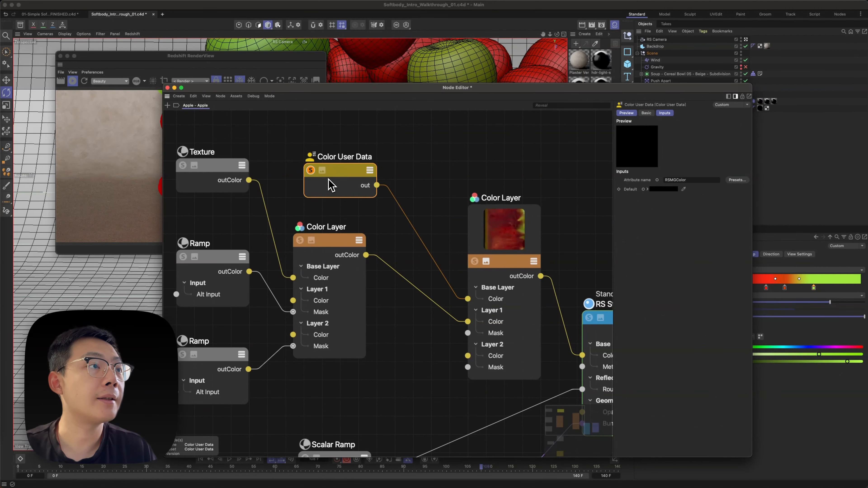
{"action": "left_click_drag", "start_coordinate": [531, 265], "coordinate": [476, 246]}
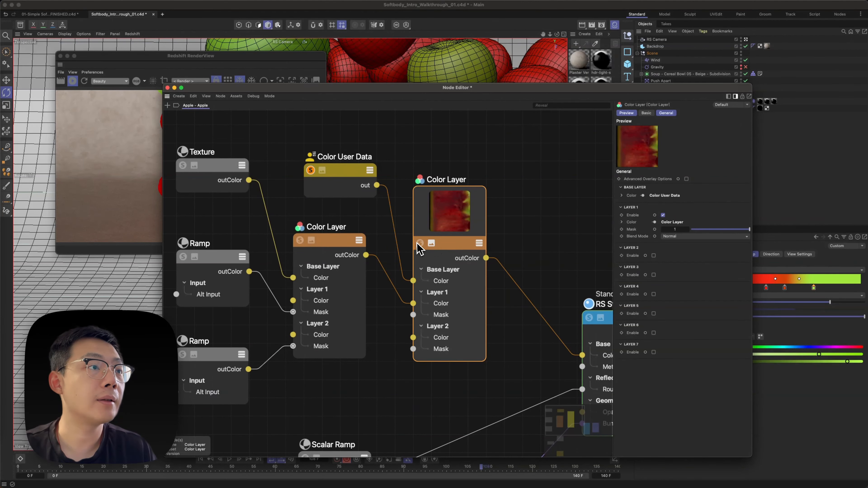
{"action": "left_click_drag", "start_coordinate": [444, 94], "coordinate": [554, 74]}
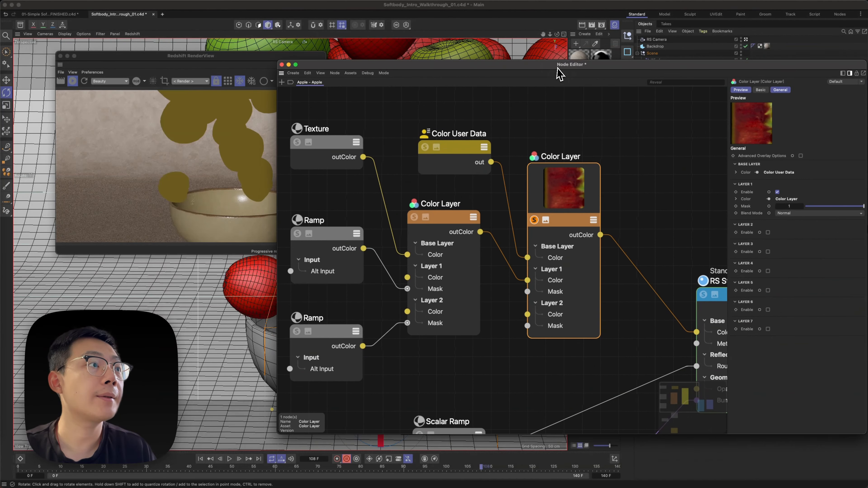
Try the Overlay, Screen, Multiply and Difference blend modes on Layer 1 of the second Color Layer.
{"action": "left_click", "coordinate": [814, 216]}
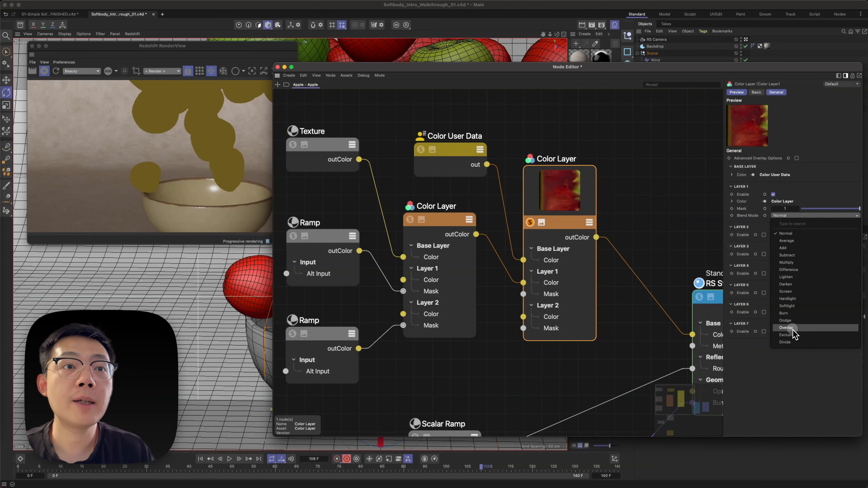
{"action": "left_click", "coordinate": [786, 328]}
{"action": "left_click", "coordinate": [785, 216]}
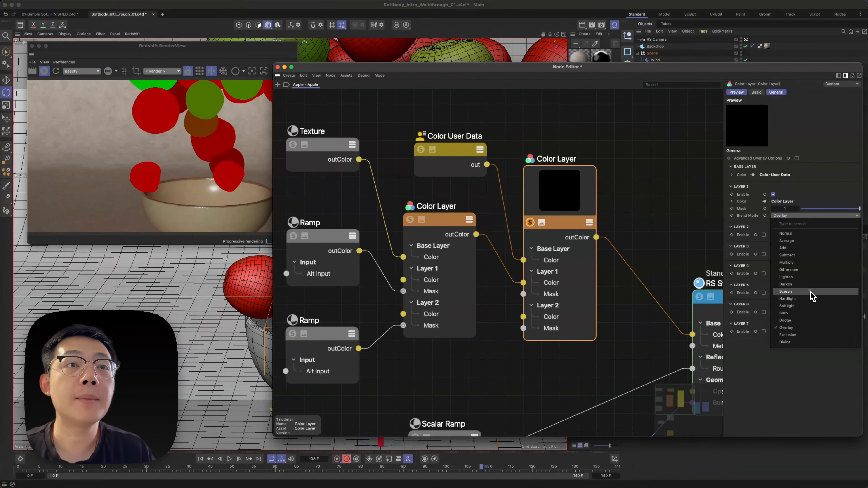
{"action": "left_click", "coordinate": [786, 292]}
{"action": "left_click", "coordinate": [792, 216]}
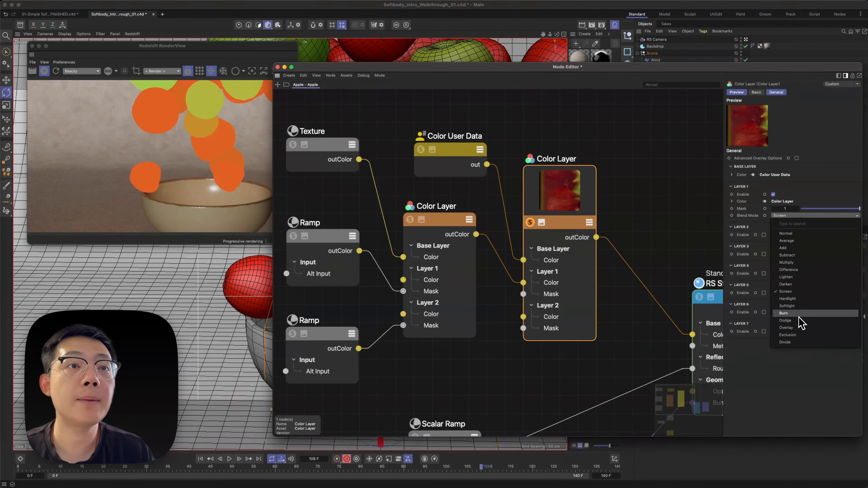
{"action": "left_click", "coordinate": [785, 262]}
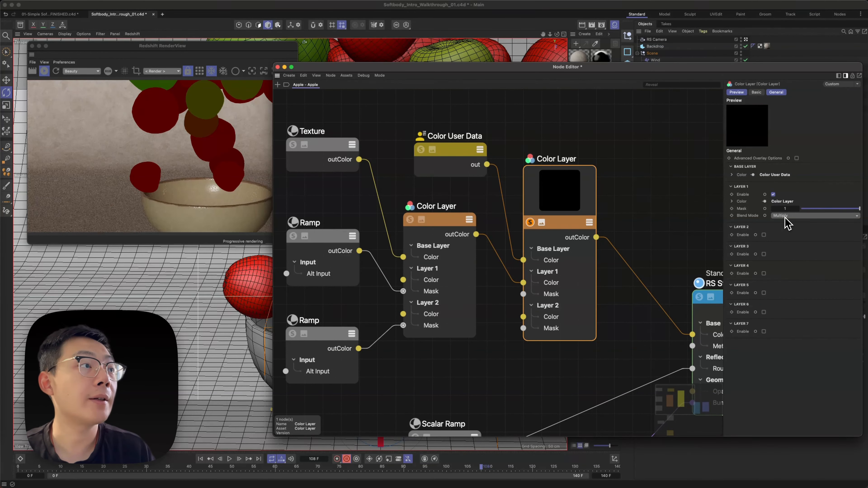
{"action": "key", "text": "Down"}
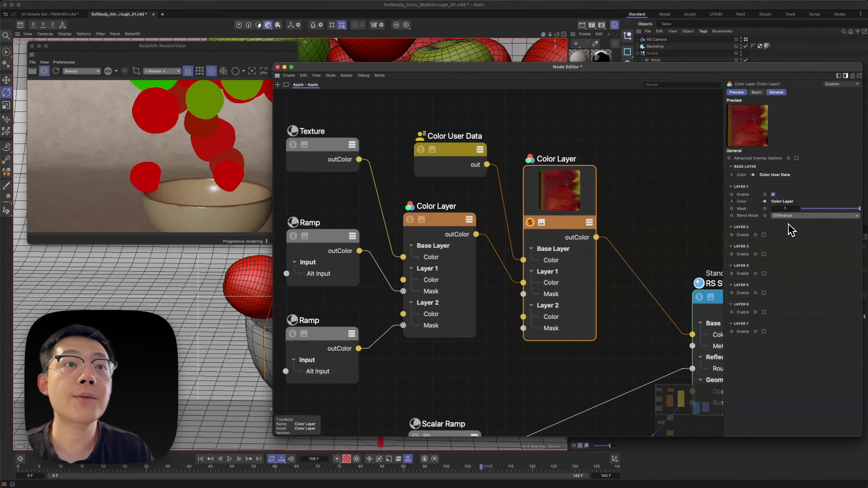
Turn off the second Color Layer's solo preview so the render shows the complete apple material.
{"action": "left_click", "coordinate": [677, 272]}
{"action": "middle_click_drag", "start_coordinate": [622, 267], "coordinate": [556, 202]}
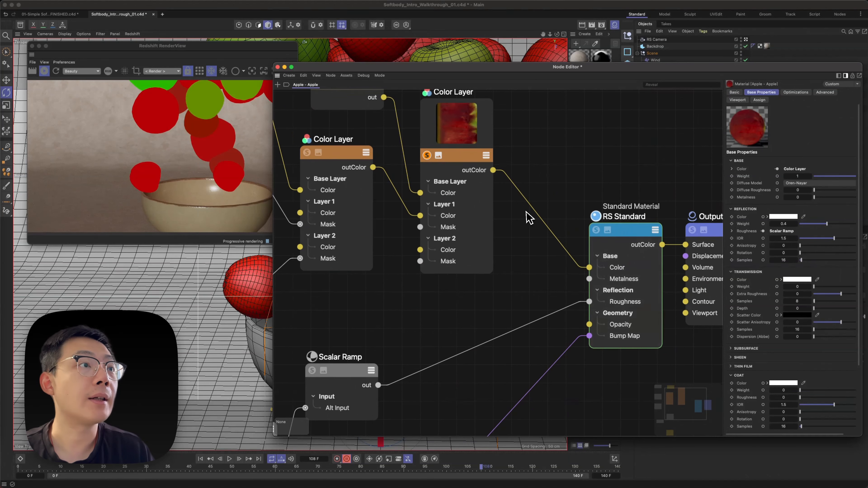
{"action": "left_click", "coordinate": [427, 155]}
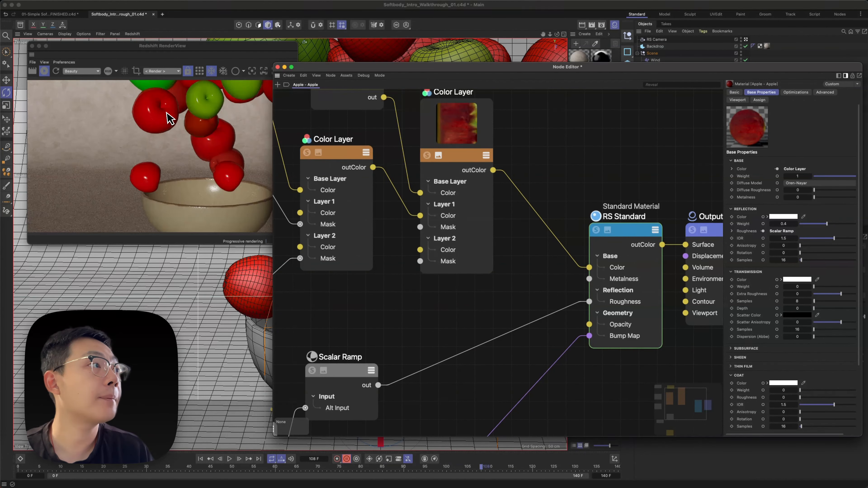
Set Layer 1 of the second Color Layer to a mask of 0.594 and the Overlay blend mode.
{"action": "left_click", "coordinate": [458, 161]}
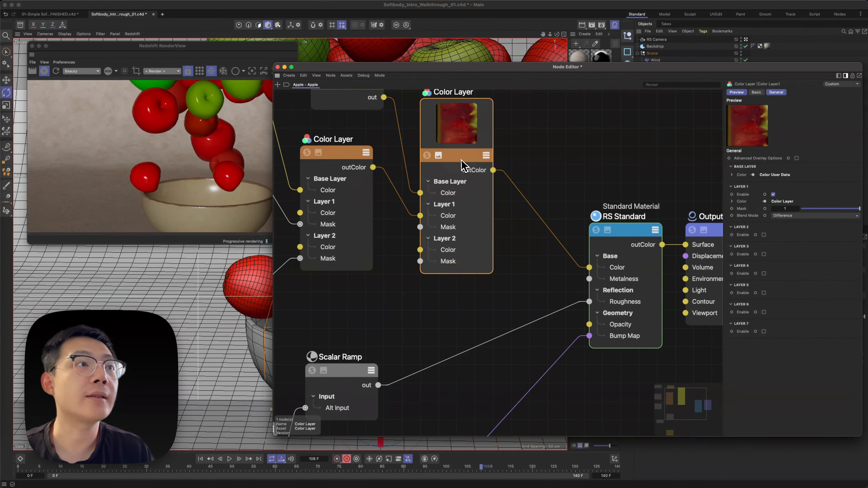
{"action": "left_click", "coordinate": [817, 215]}
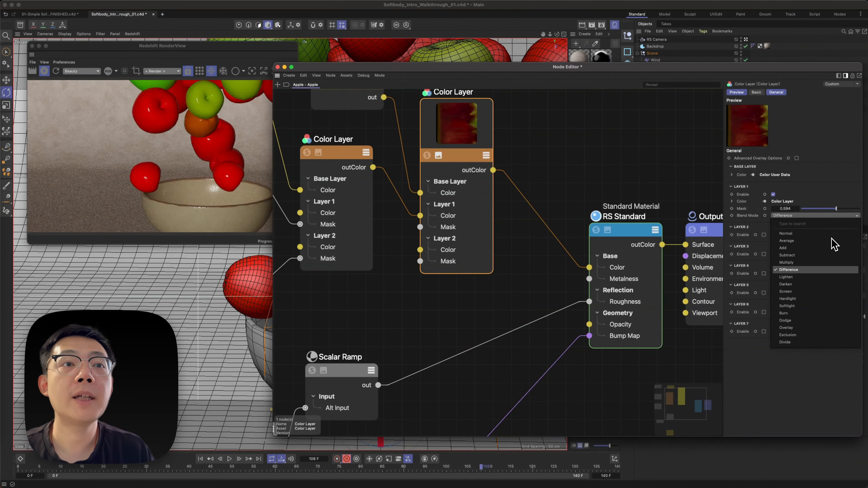
{"action": "left_click", "coordinate": [801, 328]}
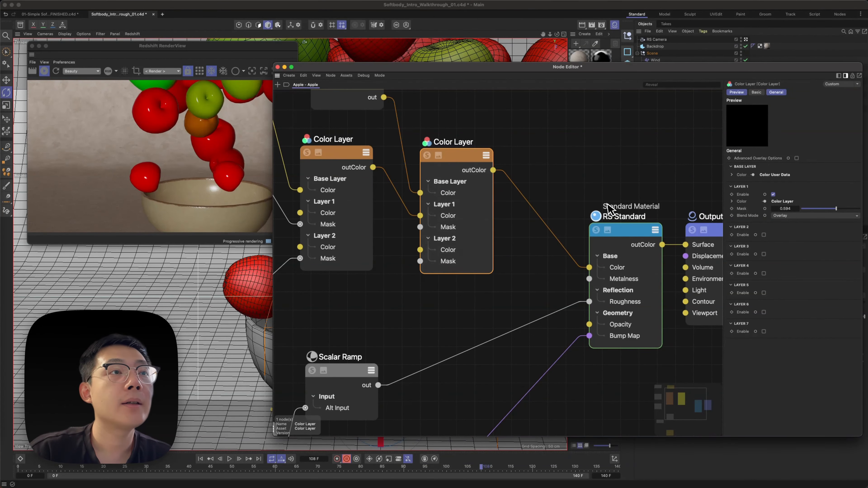
Move the Scalar Ramp and its Texture node closer to RS Standard and set the ramp's New Range Min to 0.32 and Max to 0.613.
{"action": "middle_click_drag", "start_coordinate": [520, 310], "coordinate": [577, 165]}
{"action": "left_click_drag", "start_coordinate": [416, 229], "coordinate": [535, 178]}
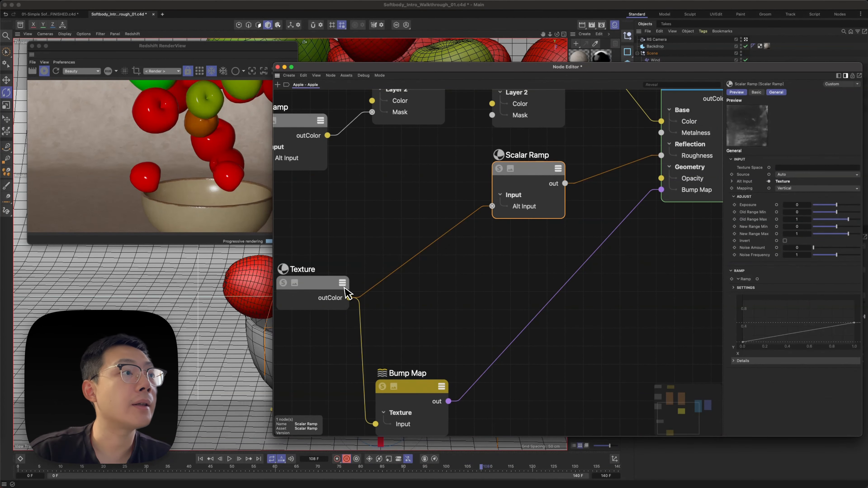
{"action": "left_click_drag", "start_coordinate": [316, 291], "coordinate": [405, 196]}
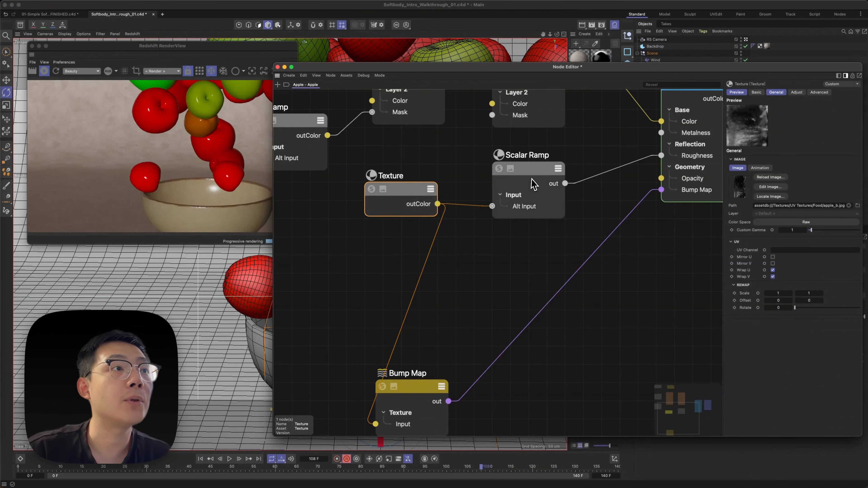
{"action": "middle_click_drag", "start_coordinate": [664, 223], "coordinate": [587, 232]}
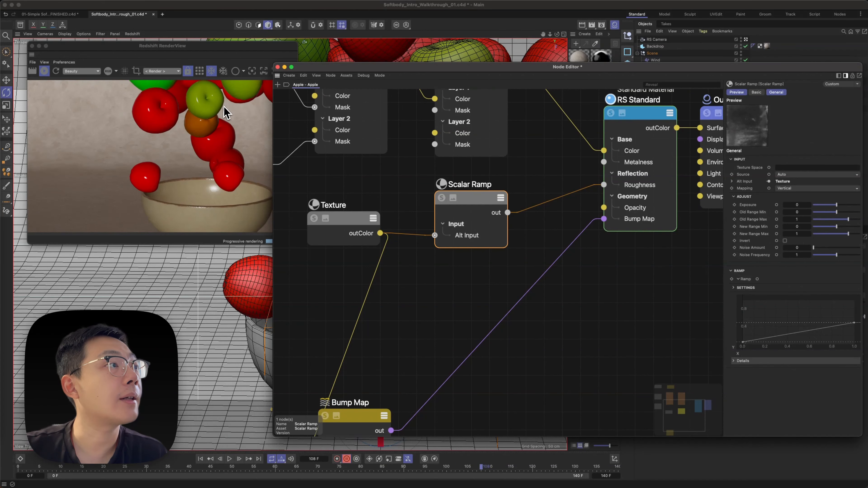
{"action": "left_click_drag", "start_coordinate": [837, 227], "coordinate": [843, 236]}
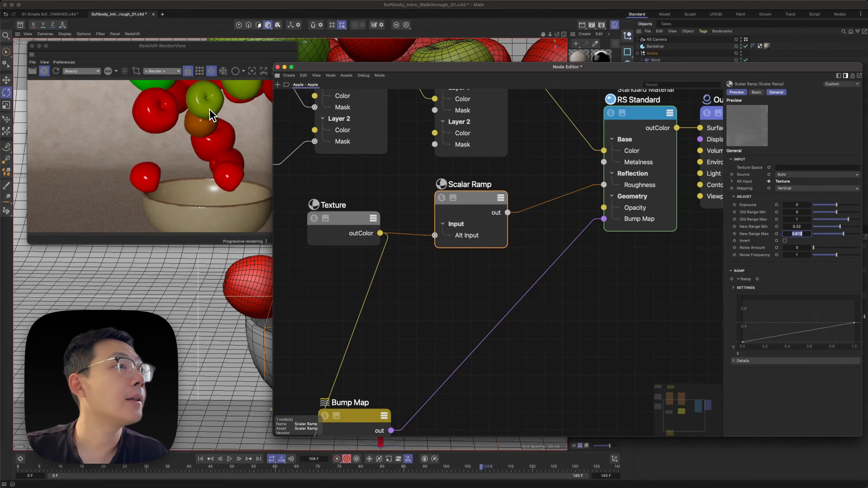
Move the Bump Map node beneath the Scalar Ramp and set its Height Scale to 0.4.
{"action": "left_click_drag", "start_coordinate": [364, 427], "coordinate": [480, 283]}
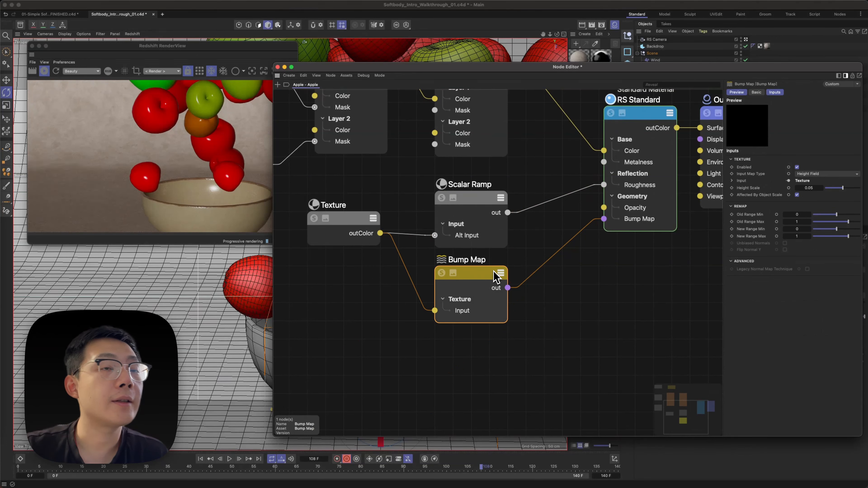
{"action": "left_click", "coordinate": [815, 189]}
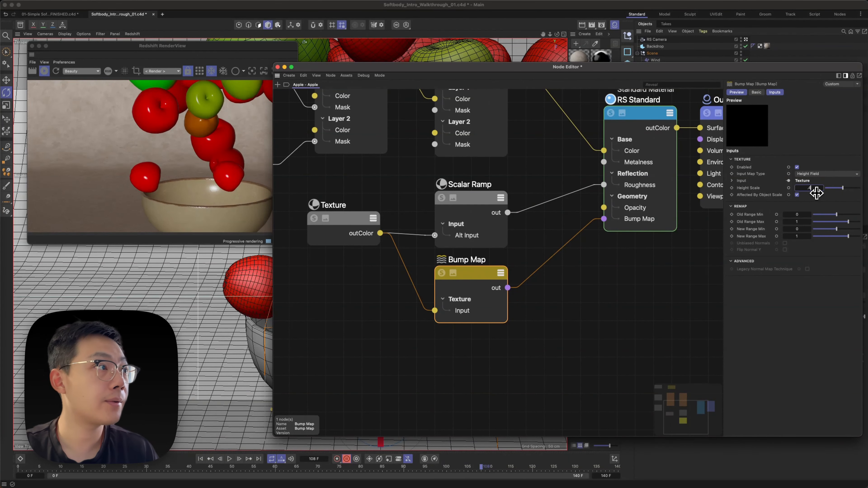
{"action": "type", "text": ".4"}
{"action": "key", "text": "Return"}
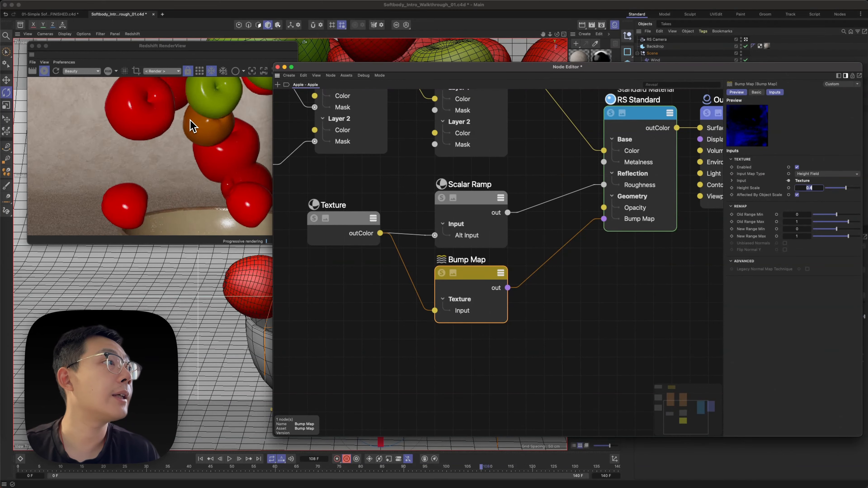
Return from the material preview to the main viewport and save the project.
{"action": "left_click", "coordinate": [191, 126]}
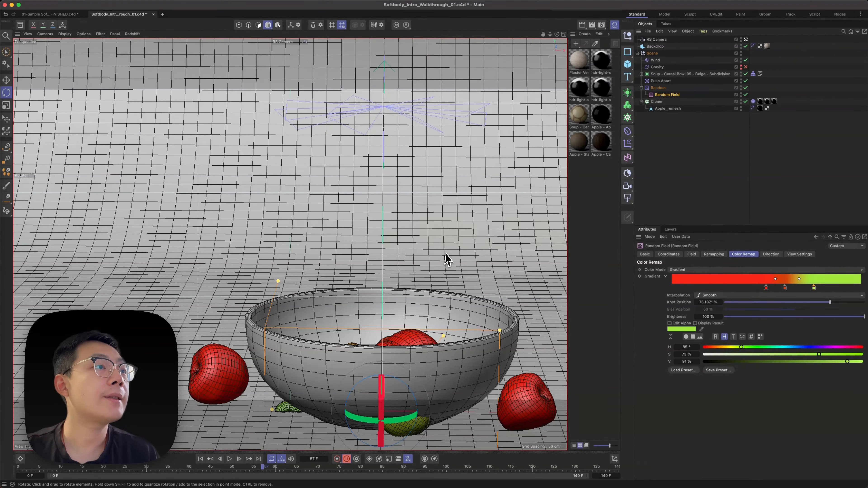
{"action": "key", "text": "super+s"}
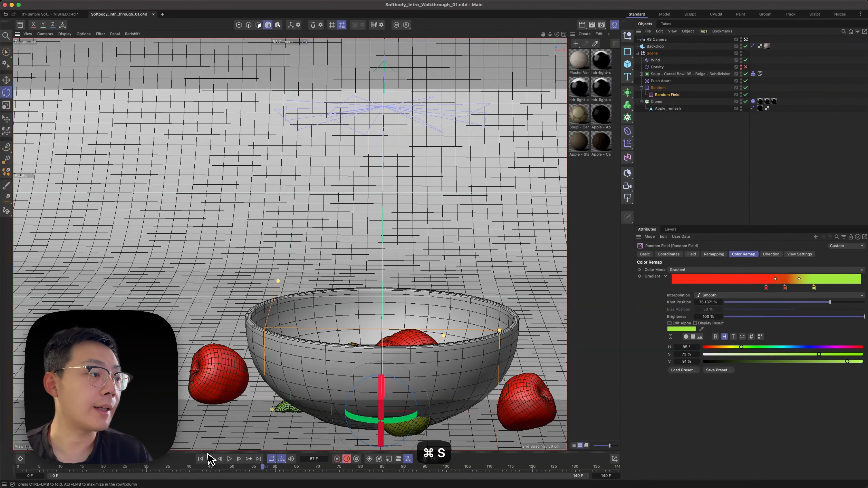
Clear the scene cache in the Cloner's Soft Body tag and cache the scene simulation again.
{"action": "left_click", "coordinate": [667, 96]}
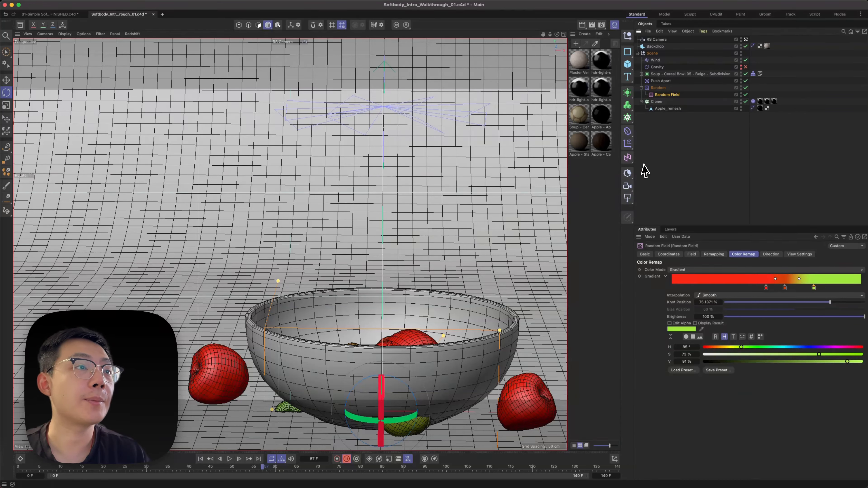
{"action": "left_click", "coordinate": [689, 127]}
{"action": "left_click", "coordinate": [752, 101]}
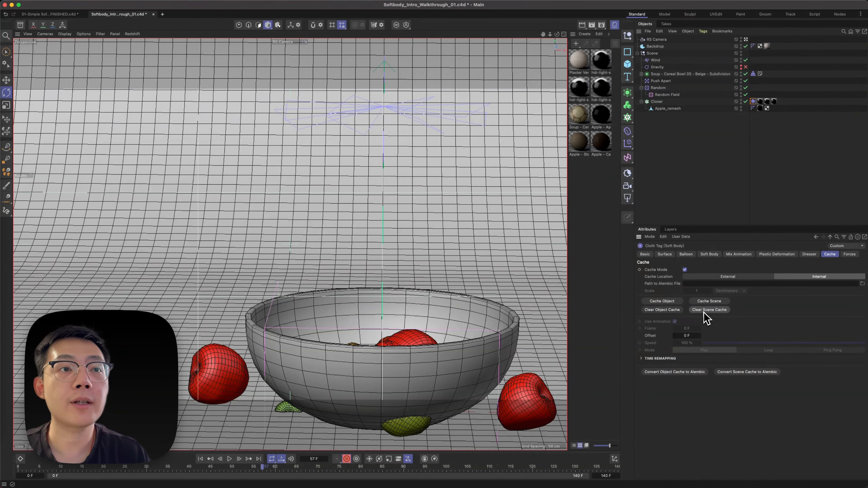
{"action": "left_click", "coordinate": [717, 310]}
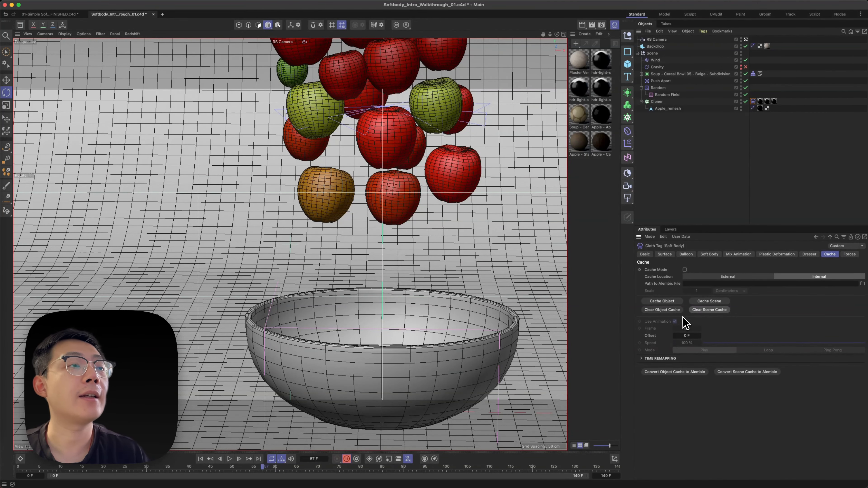
{"action": "left_click", "coordinate": [697, 301]}
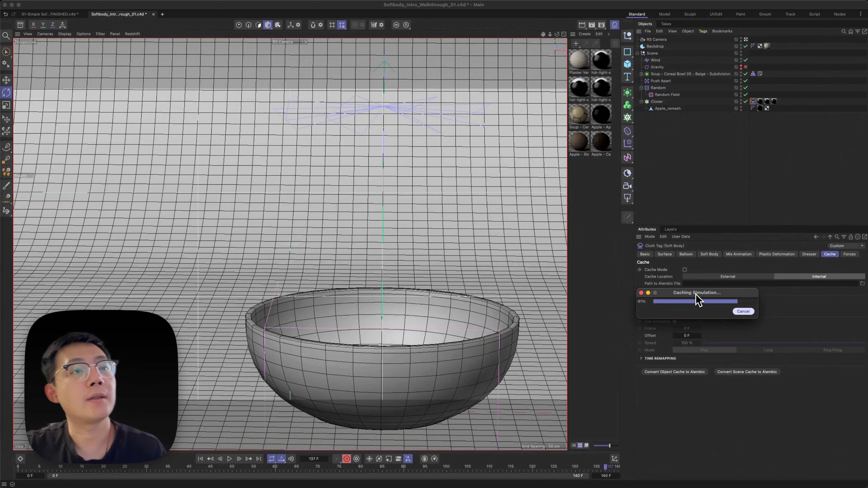
Go to frame 79 and open the Redshift RenderView to preview the apples piled in the bowl.
{"action": "left_click_drag", "start_coordinate": [286, 470], "coordinate": [358, 472]}
{"action": "left_click", "coordinate": [377, 4]}
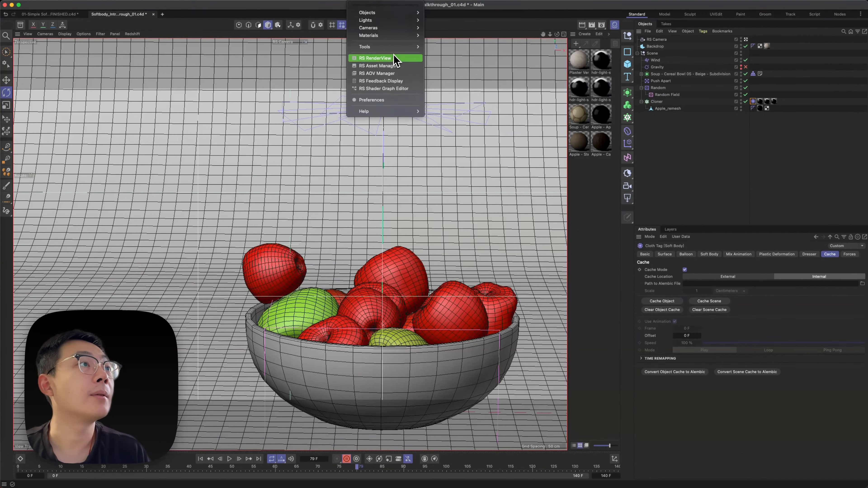
{"action": "left_click", "coordinate": [393, 55]}
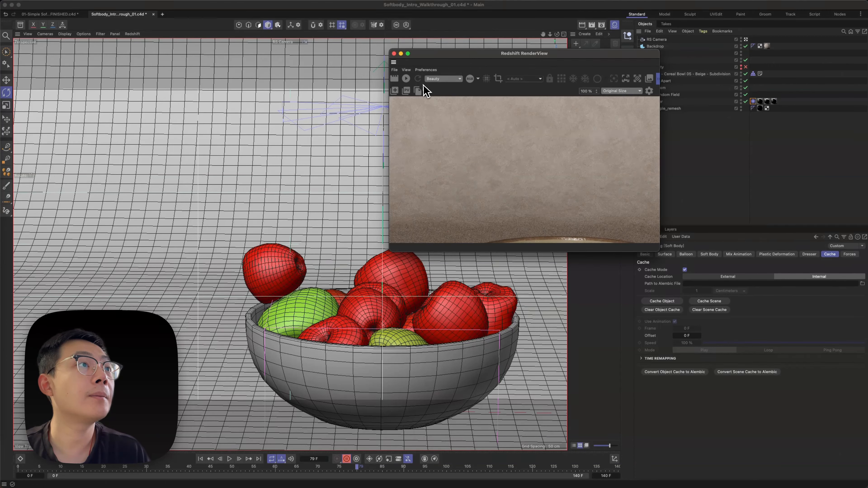
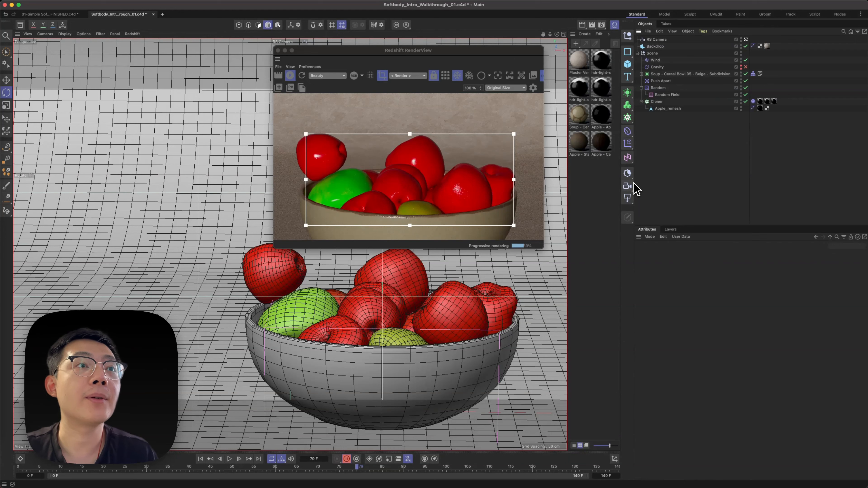
Add a Redshift Dome Light to the scene with a studio HDRI image as its texture.
{"action": "left_click", "coordinate": [627, 197]}
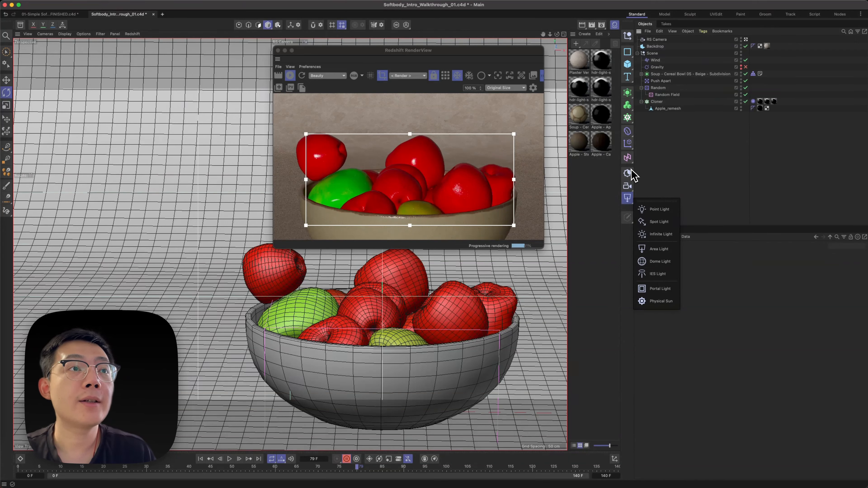
{"action": "left_click", "coordinate": [654, 262]}
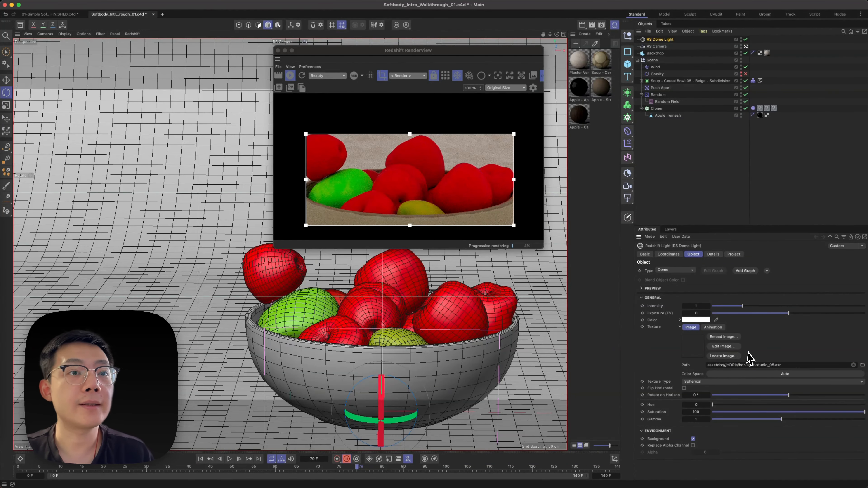
Restart the live render of the full frame and rotate the dome light's texture on the horizon to 84°.
{"action": "left_click", "coordinate": [290, 76]}
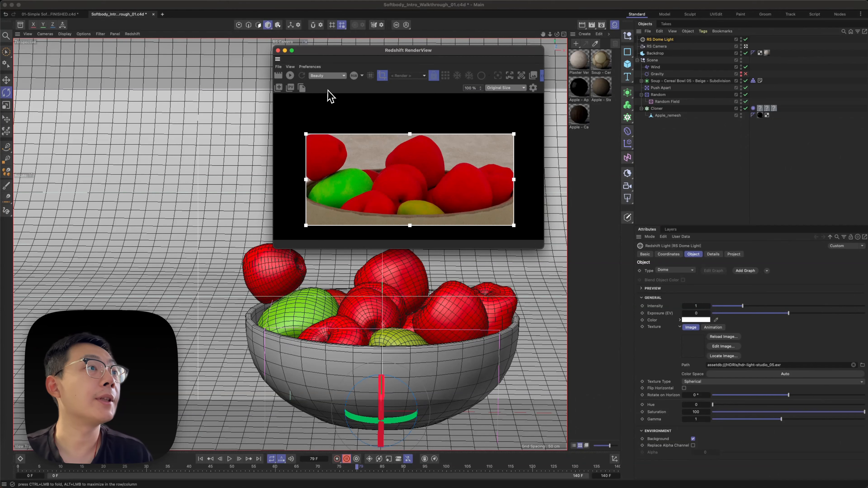
{"action": "left_click_drag", "start_coordinate": [788, 395], "coordinate": [823, 395]}
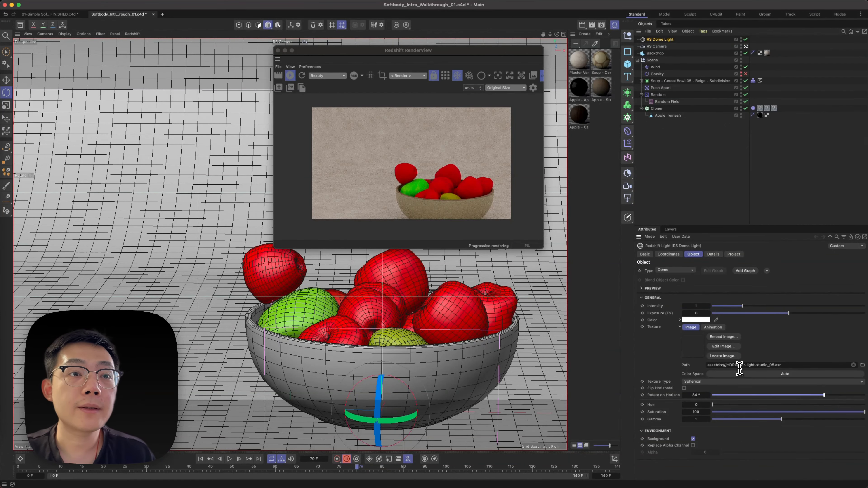
Copy the HDRI name from the dome light's texture path and search the media assets for hdr-light-studio_05.
{"action": "left_click_drag", "start_coordinate": [739, 365], "coordinate": [763, 366]}
{"action": "key", "text": "super+c"}
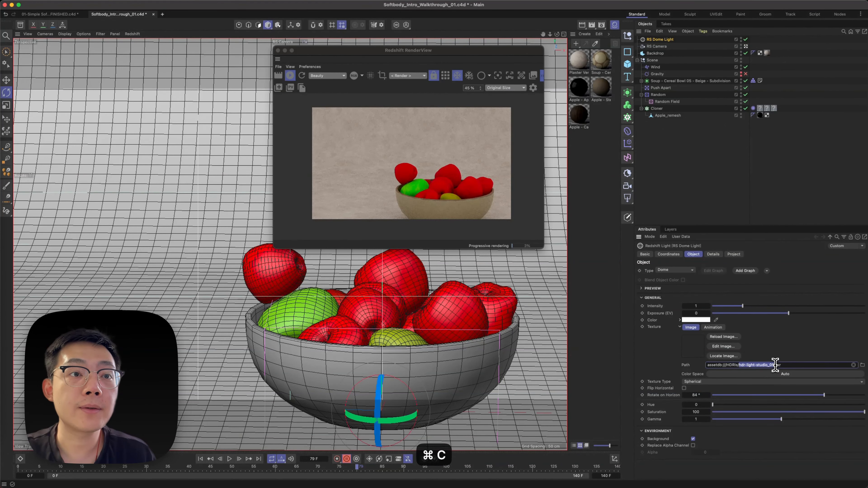
{"action": "left_click", "coordinate": [20, 25]}
{"action": "left_click", "coordinate": [50, 52]}
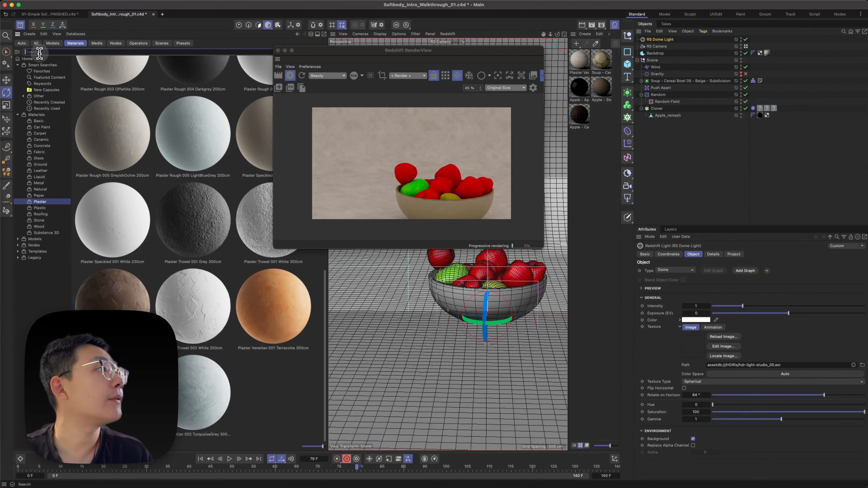
{"action": "key", "text": "super+v"}
{"action": "left_click", "coordinate": [97, 43]}
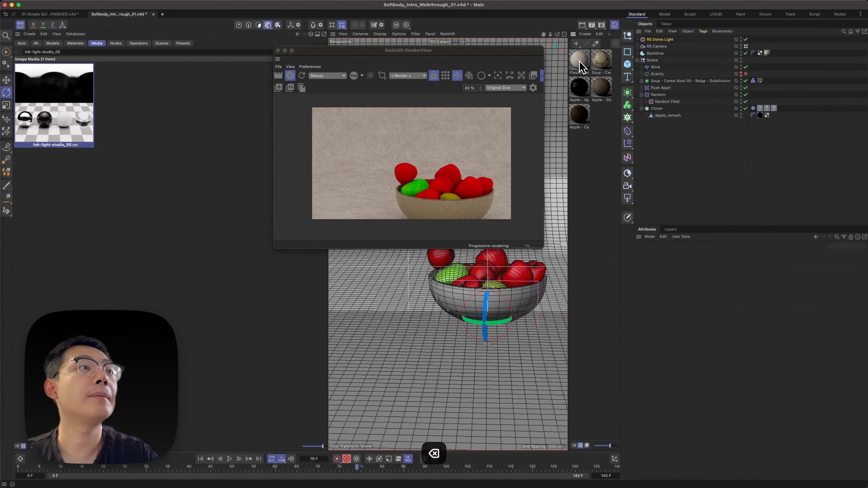
{"action": "left_click_drag", "start_coordinate": [46, 116], "coordinate": [29, 45]}
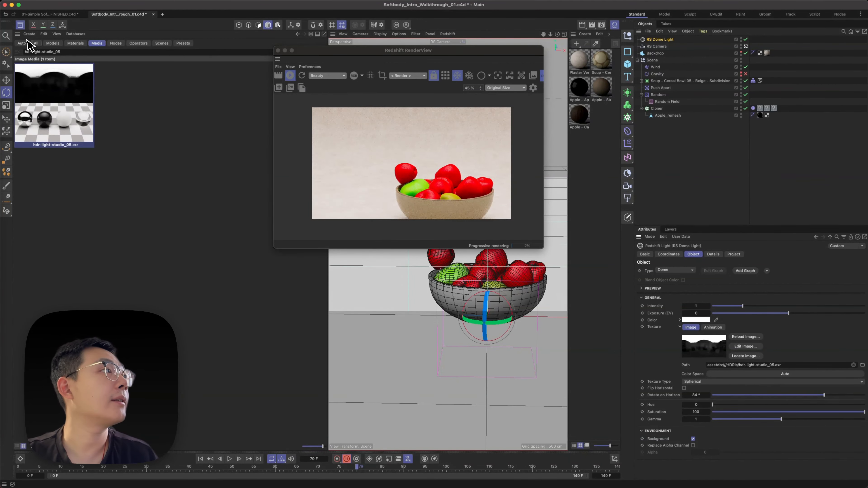
{"action": "left_click", "coordinate": [22, 27]}
Set the dome light's horizon rotation to 18° and its intensity to about 0.976.
{"action": "left_click_drag", "start_coordinate": [443, 63], "coordinate": [394, 60]}
{"action": "mouse_move", "coordinate": [806, 400]}
{"action": "left_mouse_down"}
{"action": "mouse_move", "coordinate": [782, 398]}
{"action": "mouse_move", "coordinate": [795, 398]}
{"action": "left_mouse_up"}
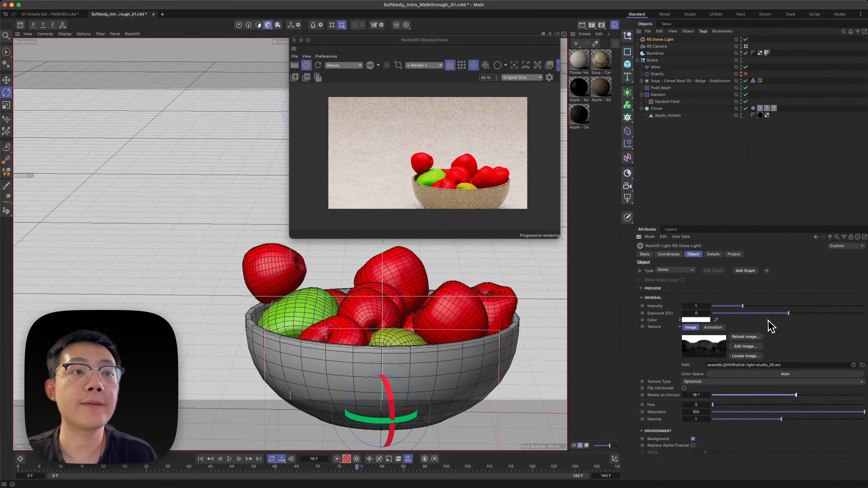
{"action": "mouse_move", "coordinate": [742, 306]}
{"action": "left_mouse_down"}
{"action": "mouse_move", "coordinate": [733, 306]}
{"action": "mouse_move", "coordinate": [741, 306]}
{"action": "left_mouse_up"}
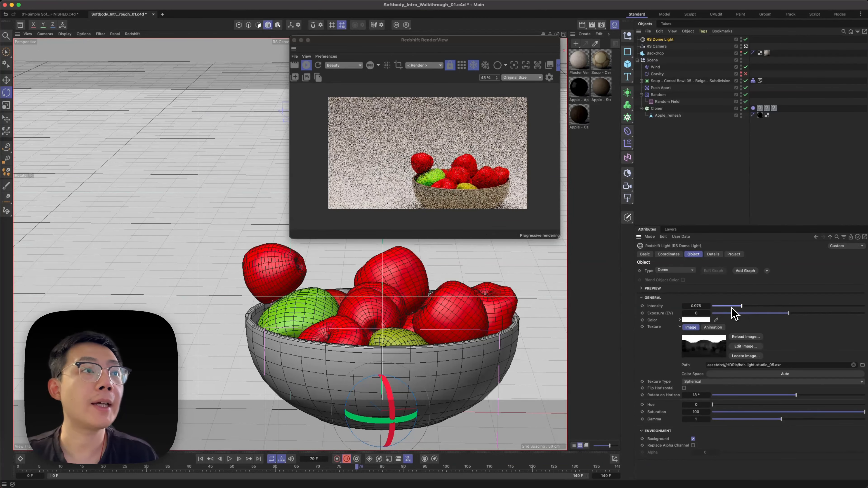
Move the render preview clear of the Cloner and open the Apple material in the Node Editor.
{"action": "left_click", "coordinate": [414, 310]}
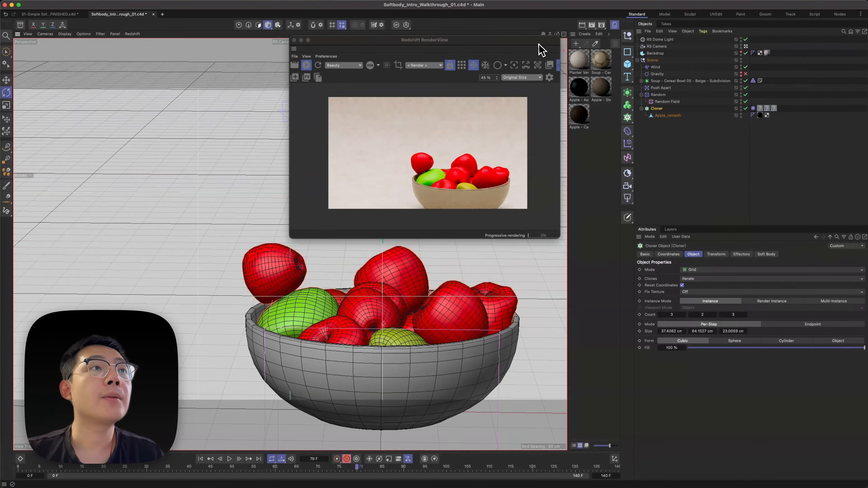
{"action": "left_click_drag", "start_coordinate": [541, 50], "coordinate": [301, 52]}
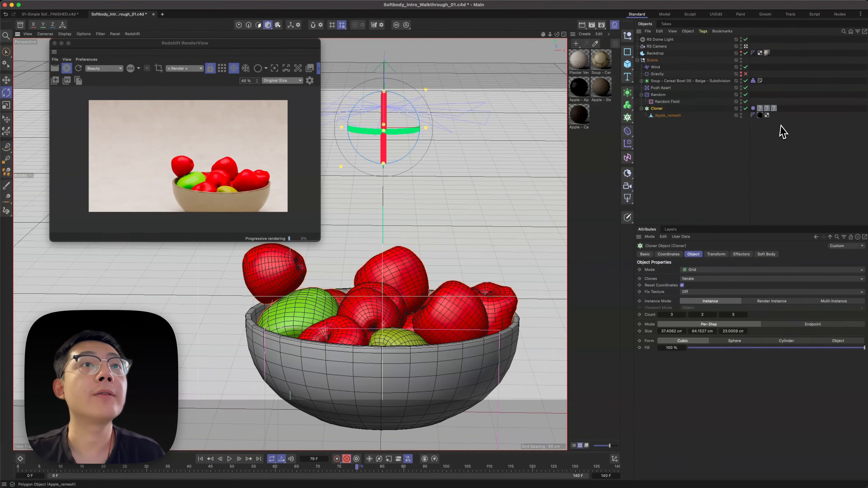
{"action": "left_click", "coordinate": [759, 108]}
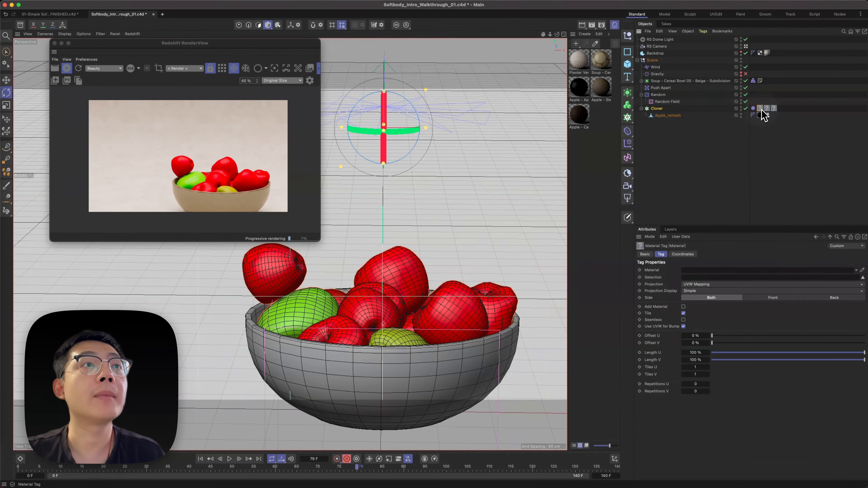
{"action": "double_click", "coordinate": [774, 109]}
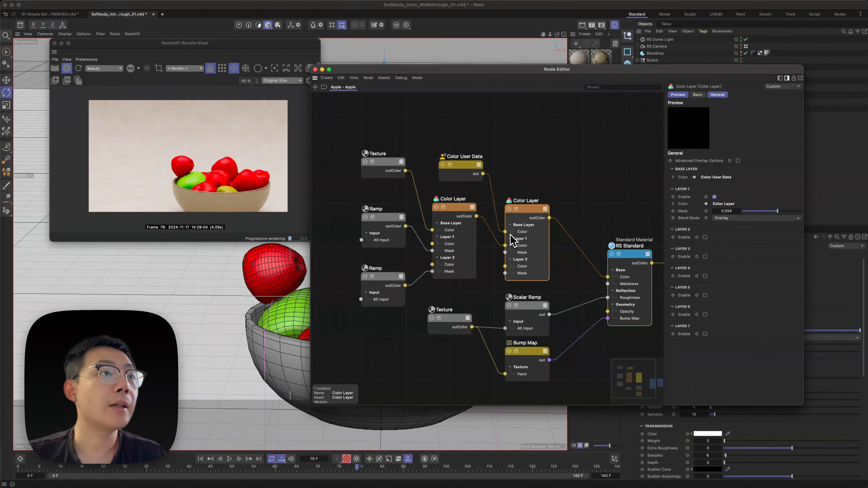
Set the final Color Layer's Layer 1 mask to 1 and try the Add and Multiply blend modes.
{"action": "left_click_drag", "start_coordinate": [769, 211], "coordinate": [801, 211]}
{"action": "left_click", "coordinate": [755, 218]}
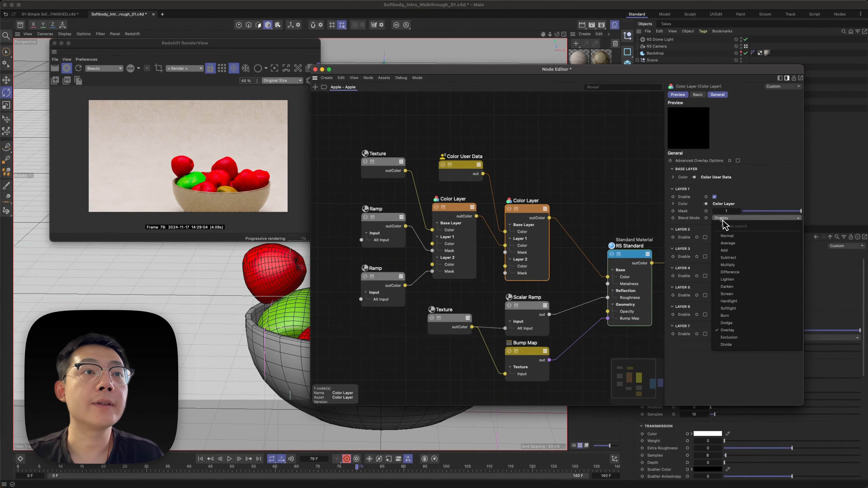
{"action": "left_click", "coordinate": [740, 253]}
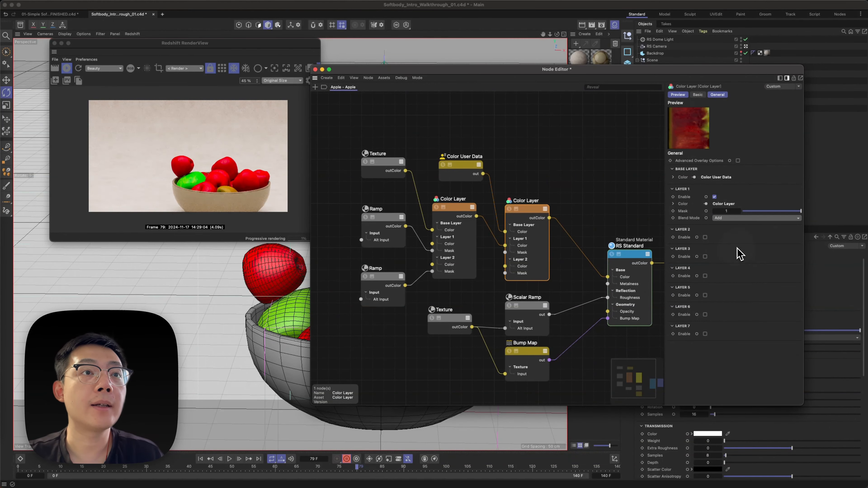
{"action": "left_click", "coordinate": [730, 218]}
{"action": "left_click", "coordinate": [731, 223]}
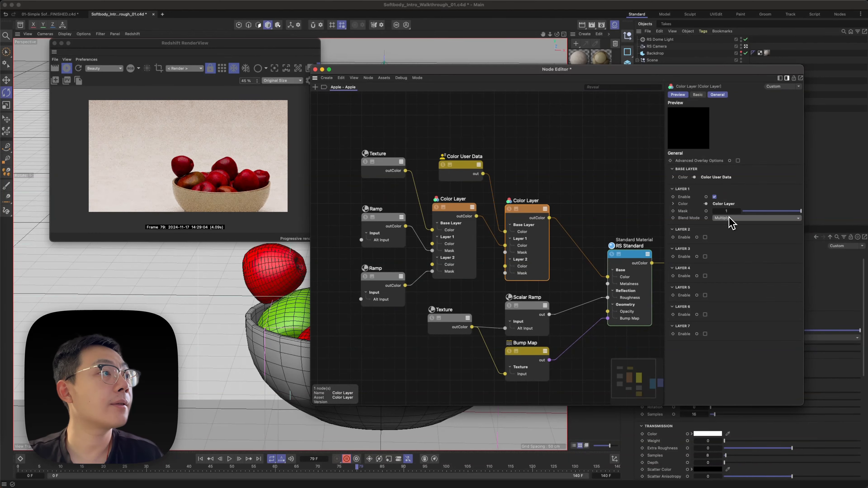
Swap the final Color Layer's inputs so Color User Data feeds Layer 1, blended with Average at a mask of 0.629.
{"action": "left_click_drag", "start_coordinate": [476, 216], "coordinate": [505, 232]}
{"action": "left_click_drag", "start_coordinate": [482, 174], "coordinate": [505, 245]}
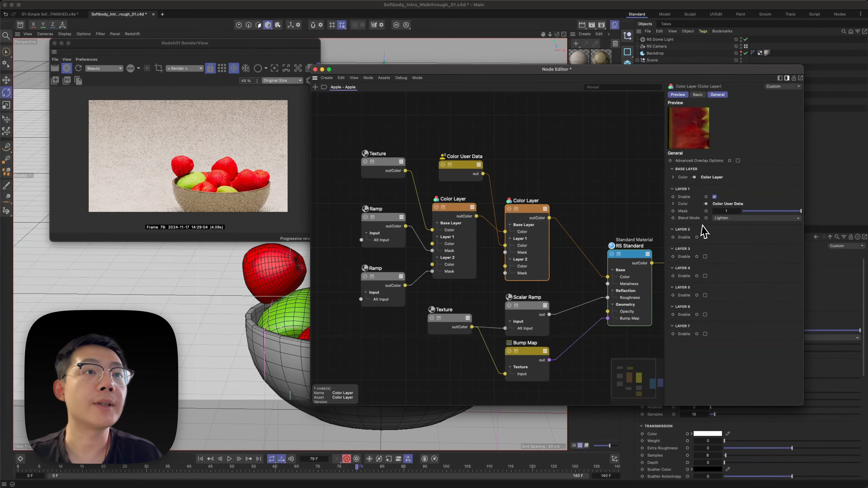
{"action": "left_click", "coordinate": [748, 218]}
{"action": "left_click", "coordinate": [742, 222]}
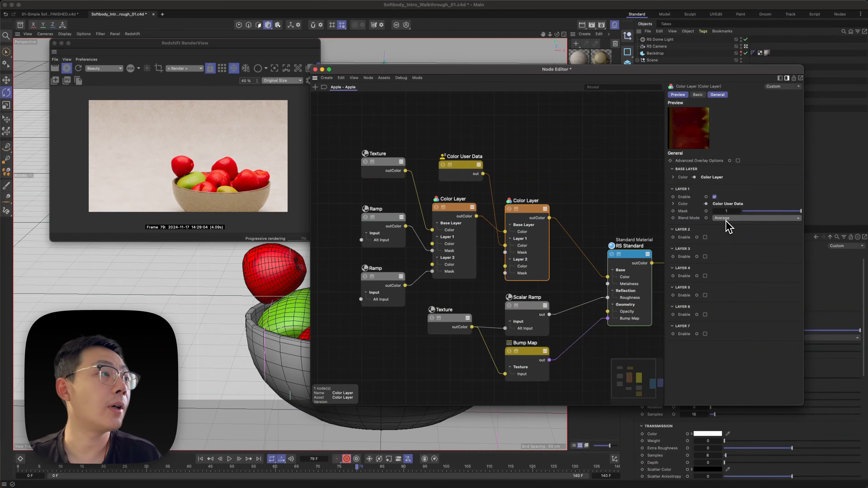
{"action": "left_click_drag", "start_coordinate": [800, 211], "coordinate": [779, 211]}
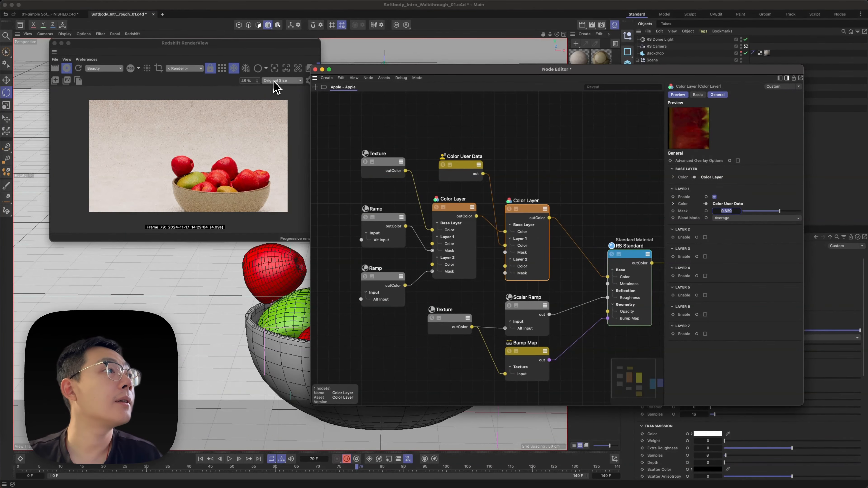
Draw a render region around the apples and bowl in the RenderView and inspect the blended skin colours up close.
{"action": "scroll", "coordinate": [219, 175], "scroll_direction": "up", "scroll_amount": 8}
{"action": "left_click_drag", "start_coordinate": [71, 98], "coordinate": [299, 207]}
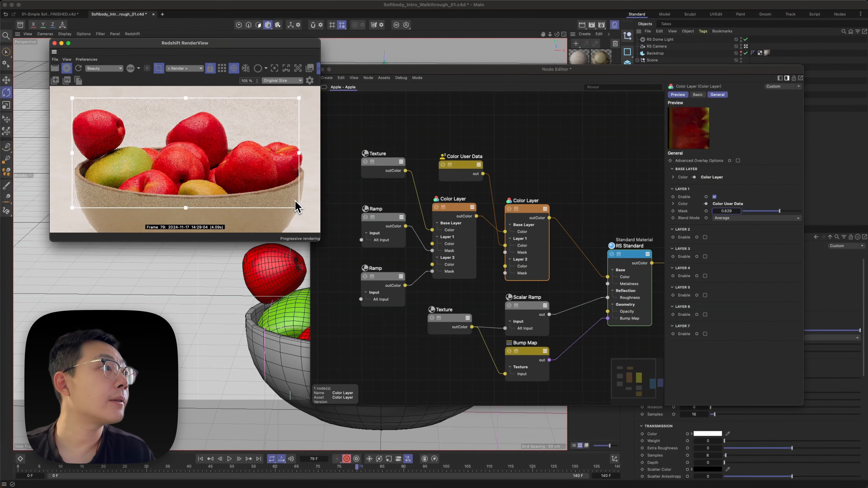
{"action": "scroll", "coordinate": [242, 175], "scroll_direction": "up", "scroll_amount": 6}
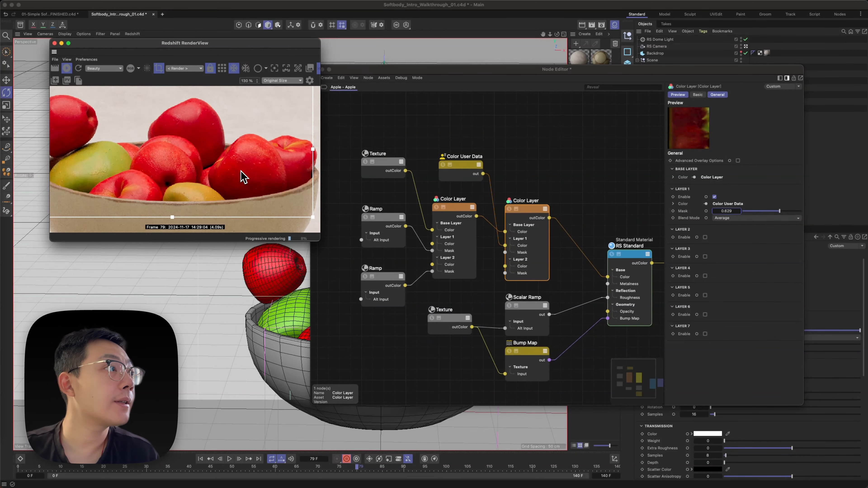
{"action": "scroll", "coordinate": [141, 167], "scroll_direction": "down", "scroll_amount": 4}
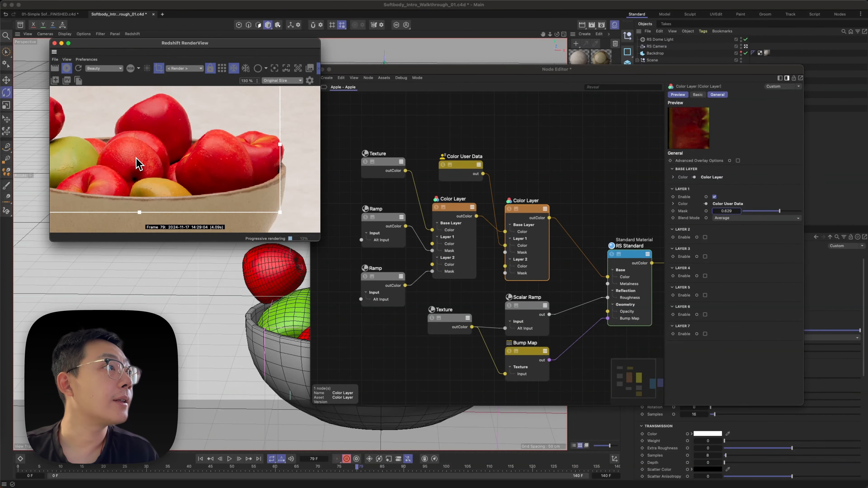
Switch the RenderView to Fixed Scaling at 150% and enlarge its window to inspect the apples' surface detail.
{"action": "left_click", "coordinate": [273, 81]}
{"action": "left_click", "coordinate": [286, 91]}
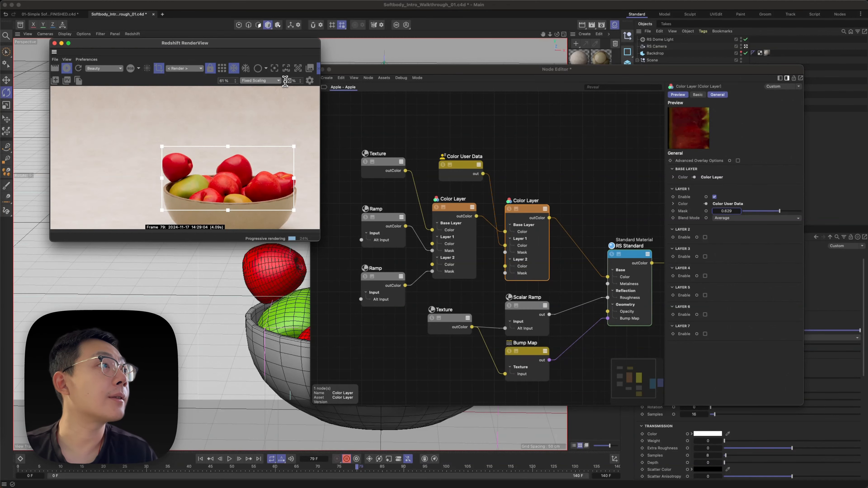
{"action": "type", "text": "0"}
{"action": "key", "text": "Return"}
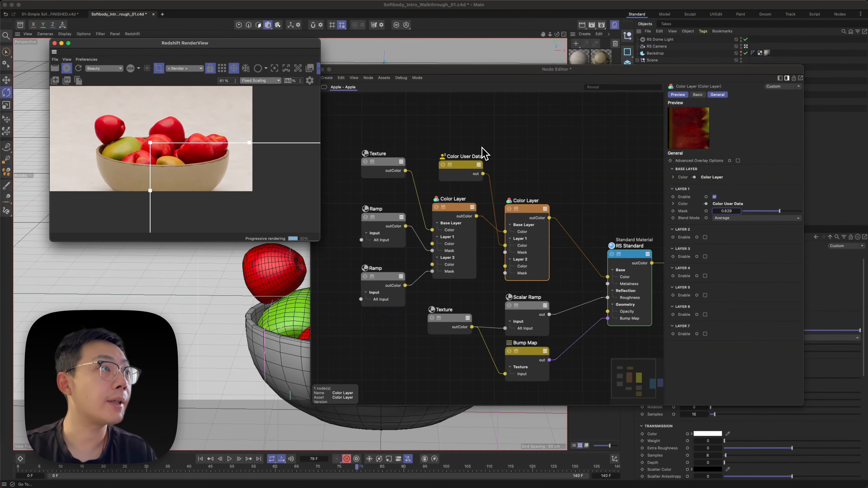
{"action": "scroll", "coordinate": [108, 180], "scroll_direction": "up", "scroll_amount": 3}
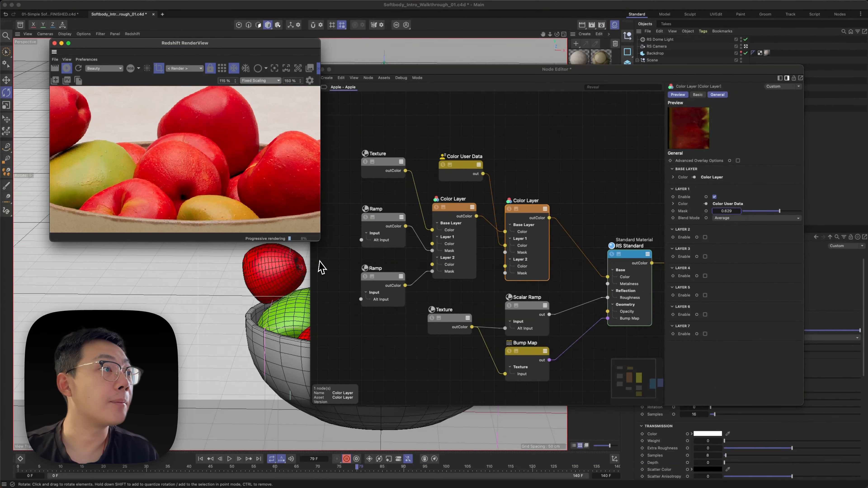
{"action": "left_click_drag", "start_coordinate": [319, 241], "coordinate": [536, 409]}
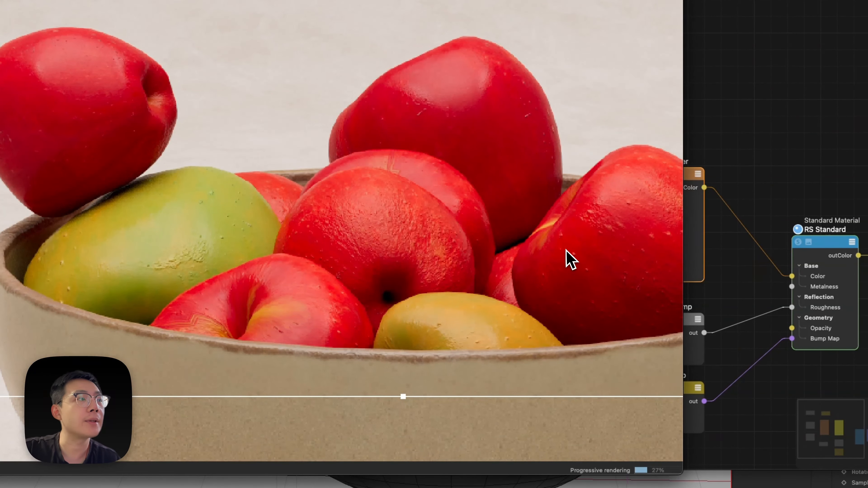
{"action": "scroll", "coordinate": [373, 263], "scroll_direction": "down", "scroll_amount": 5}
{"action": "scroll", "coordinate": [393, 257], "scroll_direction": "up", "scroll_amount": 2}
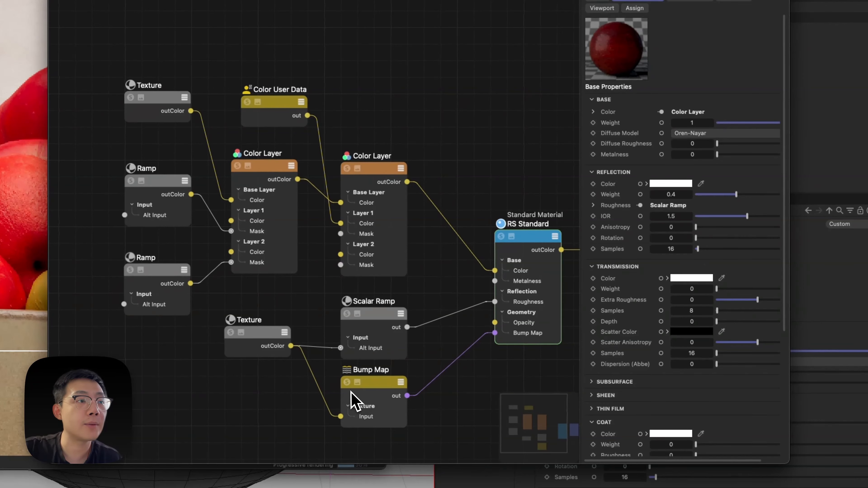
Set the Bump Map node's height scale to -0.4 and check the apple skin in the render.
{"action": "left_click", "coordinate": [353, 399]}
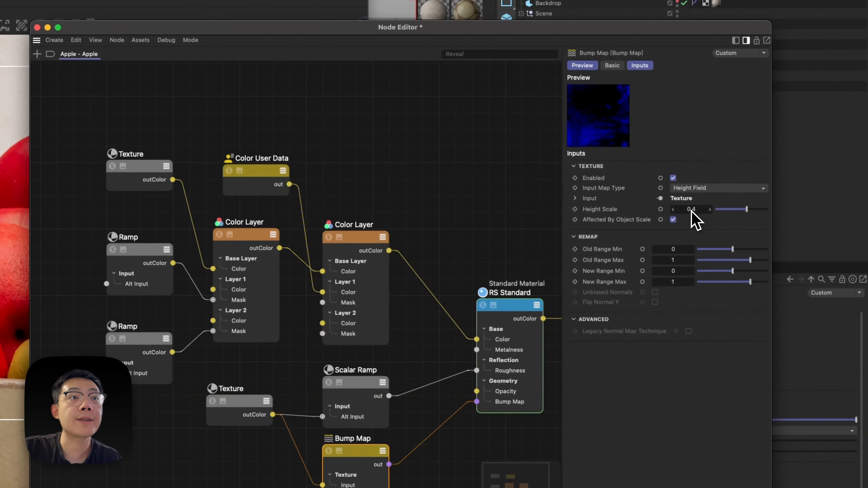
{"action": "left_click", "coordinate": [680, 209]}
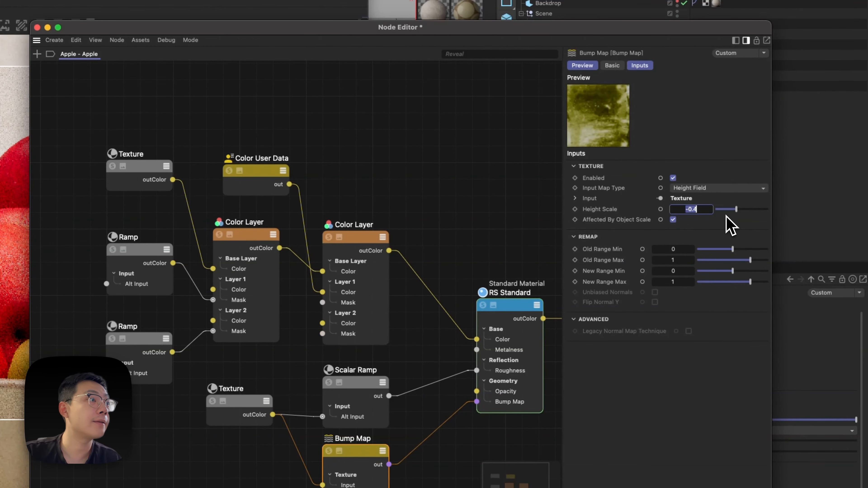
{"action": "left_click_drag", "start_coordinate": [223, 28], "coordinate": [403, 32]}
{"action": "scroll", "coordinate": [314, 357], "scroll_direction": "up", "scroll_amount": 5}
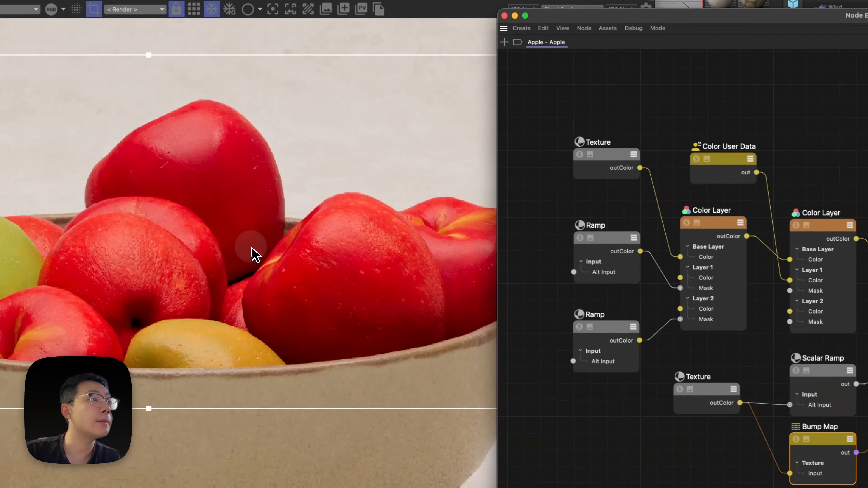
{"action": "scroll", "coordinate": [310, 271], "scroll_direction": "down", "scroll_amount": 5}
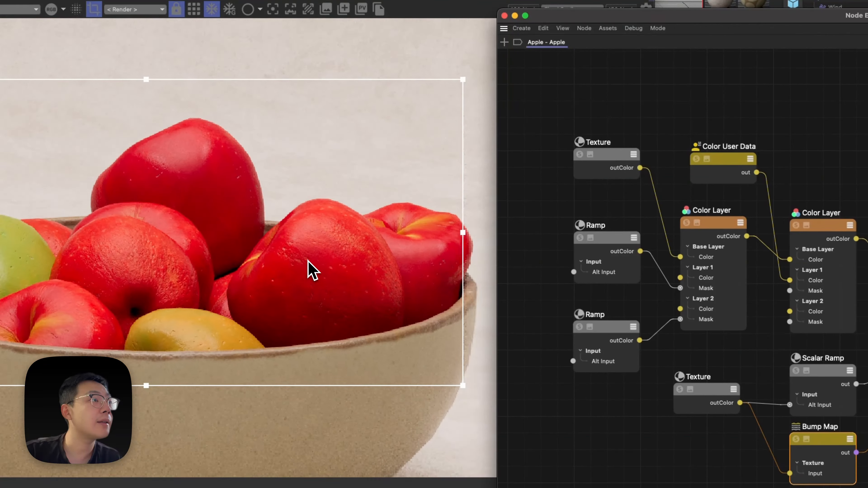
{"action": "scroll", "coordinate": [308, 273], "scroll_direction": "up", "scroll_amount": 5}
{"action": "scroll", "coordinate": [301, 273], "scroll_direction": "down", "scroll_amount": 5}
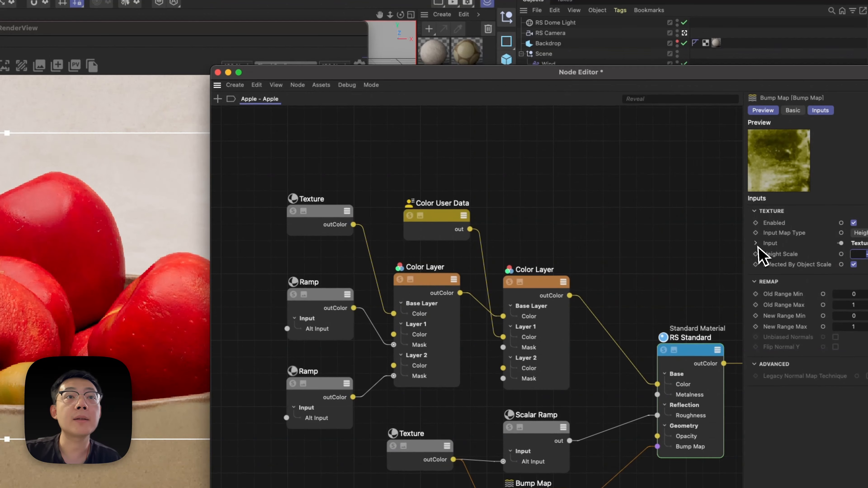
Reduce the bump strength by setting the Bump Map's height scale to -0.2, and deselect the node.
{"action": "left_click_drag", "start_coordinate": [768, 70], "coordinate": [635, 113]}
{"action": "left_click", "coordinate": [758, 298]}
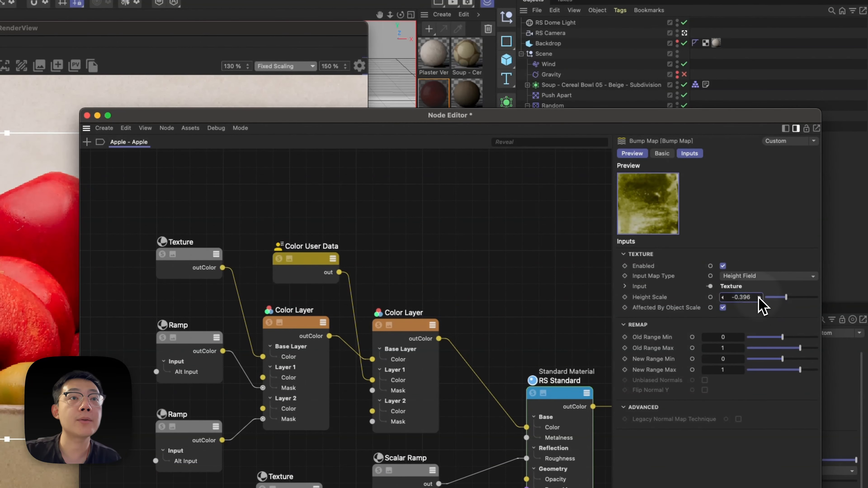
{"action": "double_click", "coordinate": [744, 298]}
{"action": "left_click", "coordinate": [748, 301]}
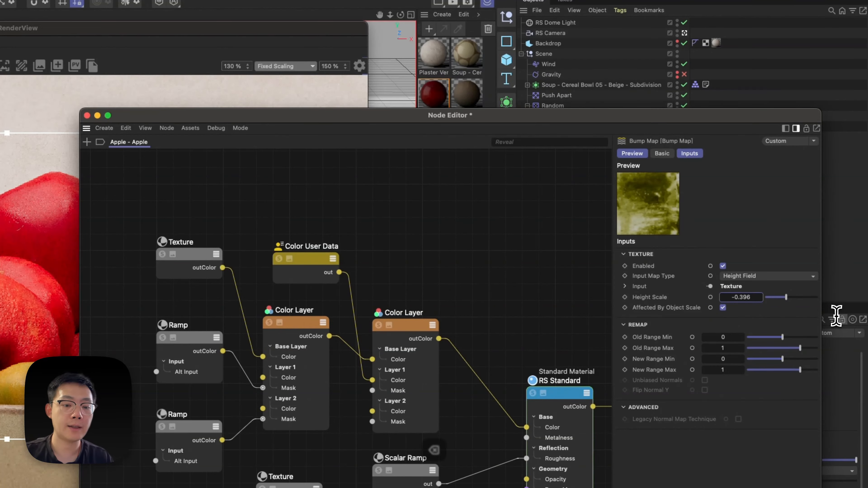
{"action": "key", "text": "BackSpace"}
{"action": "key", "text": "BackSpace"}
{"action": "key", "text": "BackSpace"}
{"action": "type", "text": "2"}
{"action": "key", "text": "Return"}
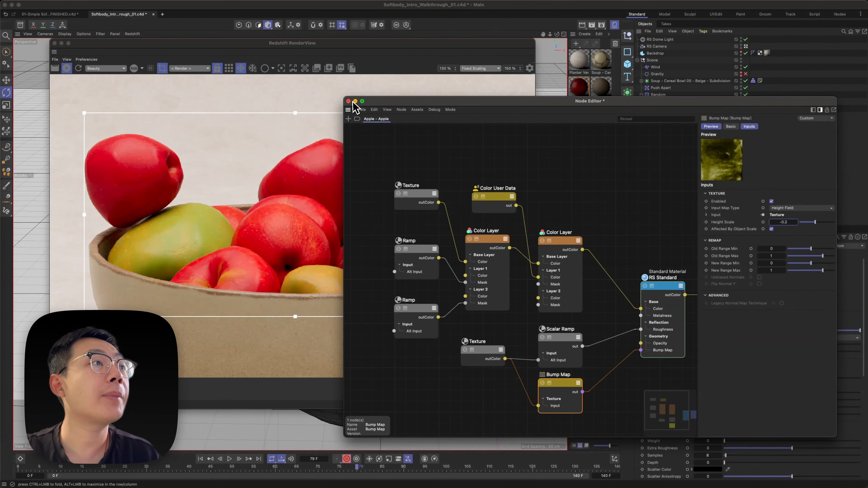
{"action": "left_click", "coordinate": [541, 226]}
{"action": "scroll", "coordinate": [428, 179], "scroll_direction": "down", "scroll_amount": 3}
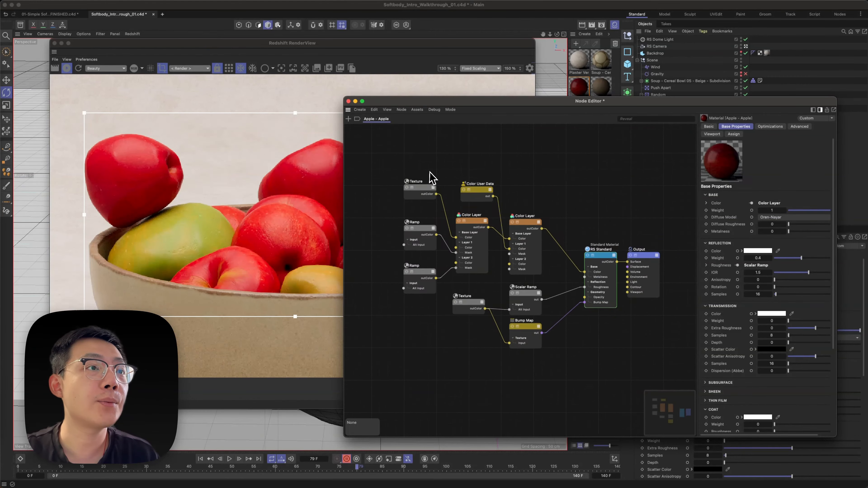
Save the project and move the Node Editor window away from the rendered apples.
{"action": "left_click_drag", "start_coordinate": [587, 264], "coordinate": [571, 263]}
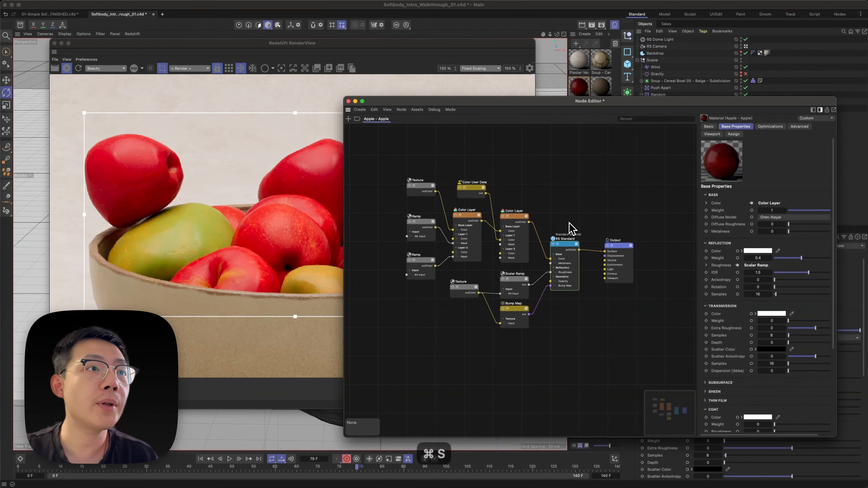
{"action": "key", "text": "super+s"}
{"action": "left_click_drag", "start_coordinate": [496, 102], "coordinate": [663, 60]}
Set the RenderView's fixed scaling to 100%, turn off the render region, and recentre the full image.
{"action": "double_click", "coordinate": [507, 68]}
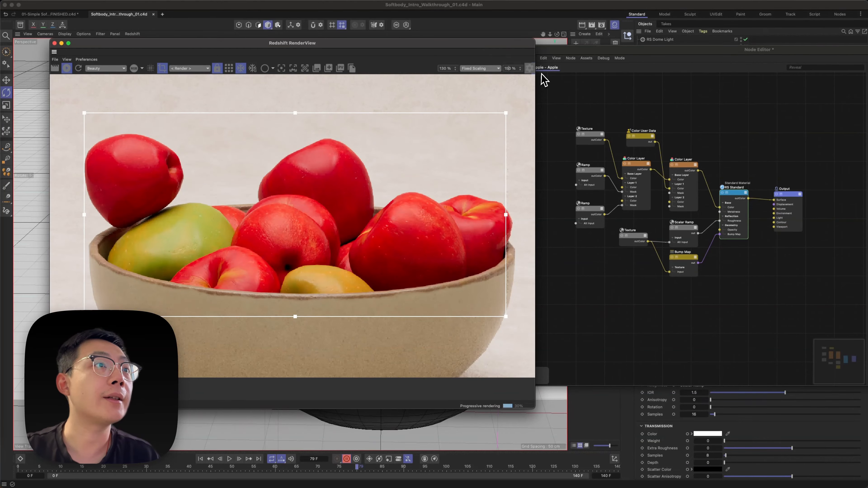
{"action": "type", "text": "100"}
{"action": "key", "text": "Return"}
{"action": "left_click", "coordinate": [162, 69]}
{"action": "middle_click_drag", "start_coordinate": [212, 154], "coordinate": [326, 247]}
{"action": "scroll", "coordinate": [338, 253], "scroll_direction": "down", "scroll_amount": 4}
{"action": "left_click_drag", "start_coordinate": [67, 473], "coordinate": [359, 471]}
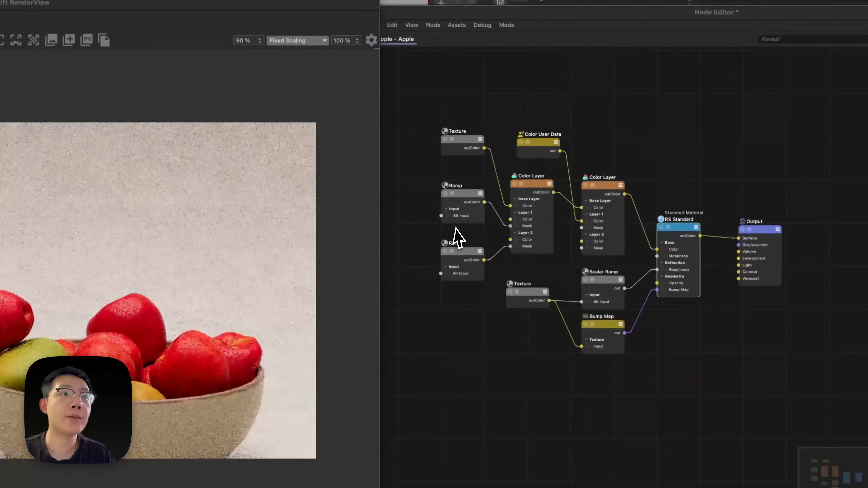
Group all nodes except Output into a scaffold named Apple, placed slightly higher in the graph.
{"action": "left_click_drag", "start_coordinate": [422, 102], "coordinate": [737, 387]}
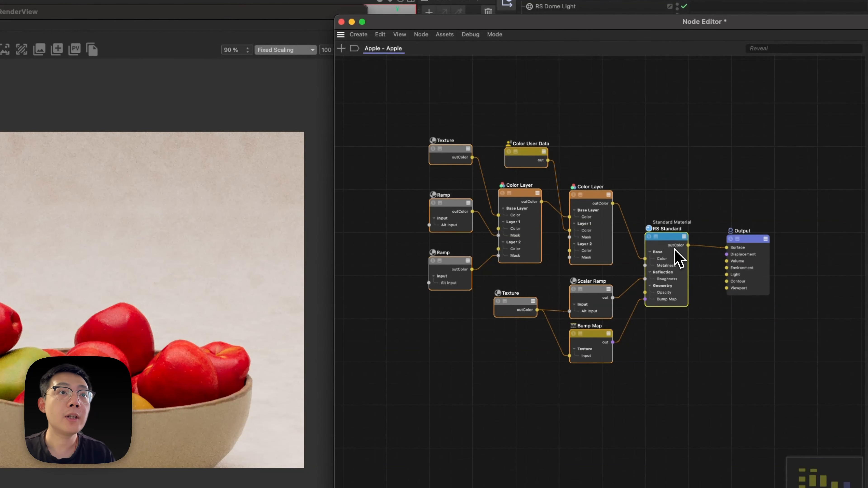
{"action": "left_click_drag", "start_coordinate": [657, 233], "coordinate": [657, 190]}
{"action": "key", "text": "super+g"}
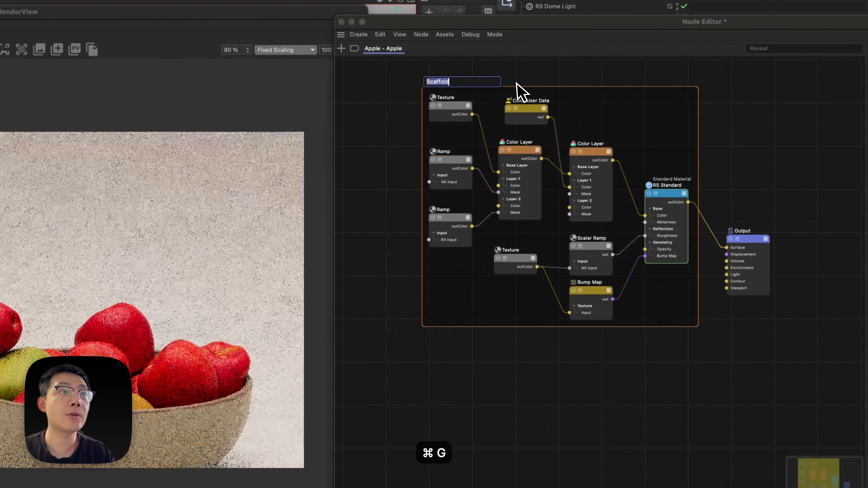
{"action": "type", "text": "Apple"}
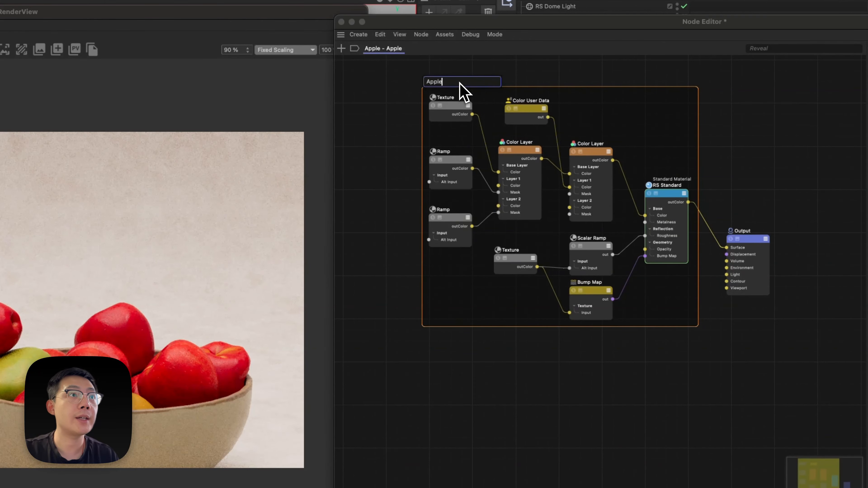
{"action": "key", "text": "Return"}
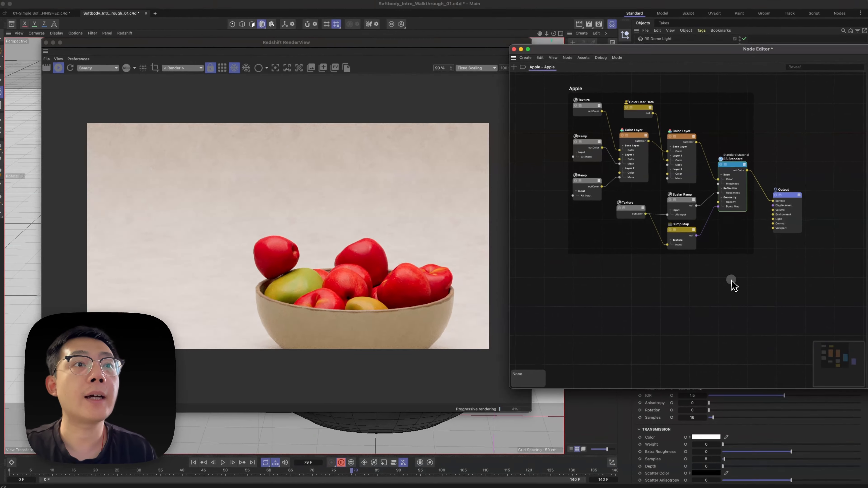
Add a new Standard Material node beneath the Apple scaffold, and narrow the RenderView with its scaling set to Fit Window.
{"action": "key", "text": "shift+c"}
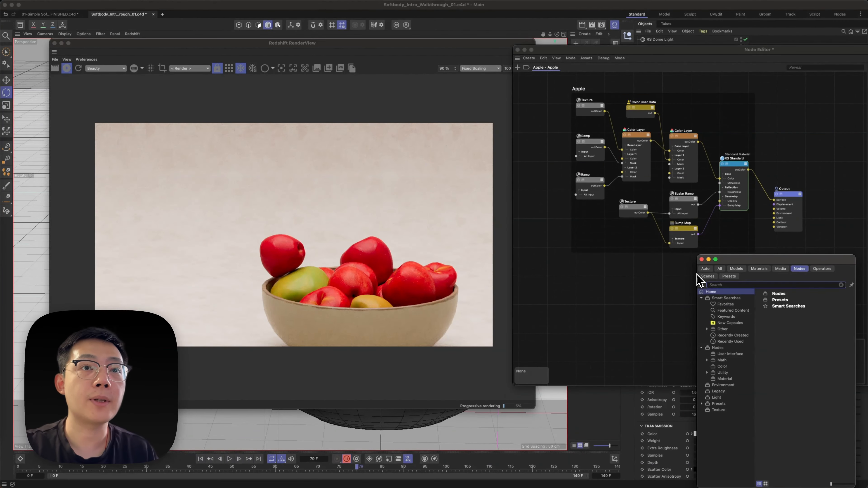
{"action": "left_click", "coordinate": [305, 49]}
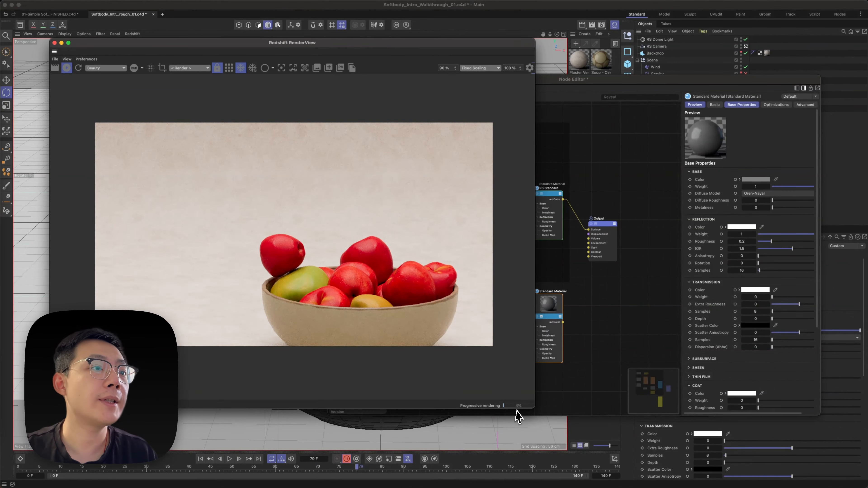
{"action": "left_click_drag", "start_coordinate": [536, 101], "coordinate": [438, 99]}
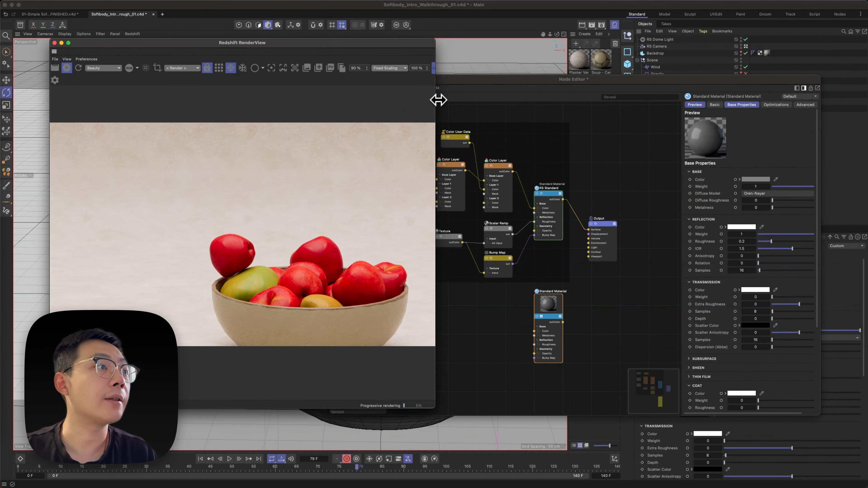
{"action": "left_click", "coordinate": [402, 69]}
{"action": "left_click", "coordinate": [399, 84]}
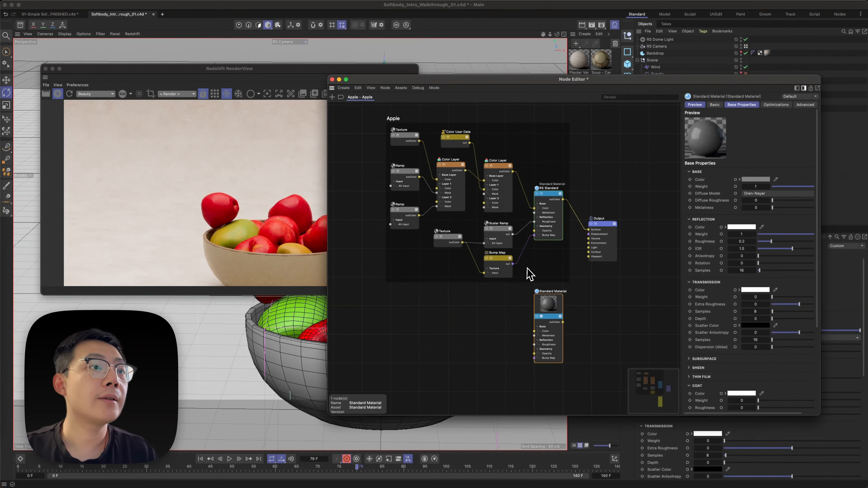
Set the new Standard Material's base weight to 0 and transmission weight to 1, and solo the node.
{"action": "middle_click_drag", "start_coordinate": [567, 268], "coordinate": [611, 224]}
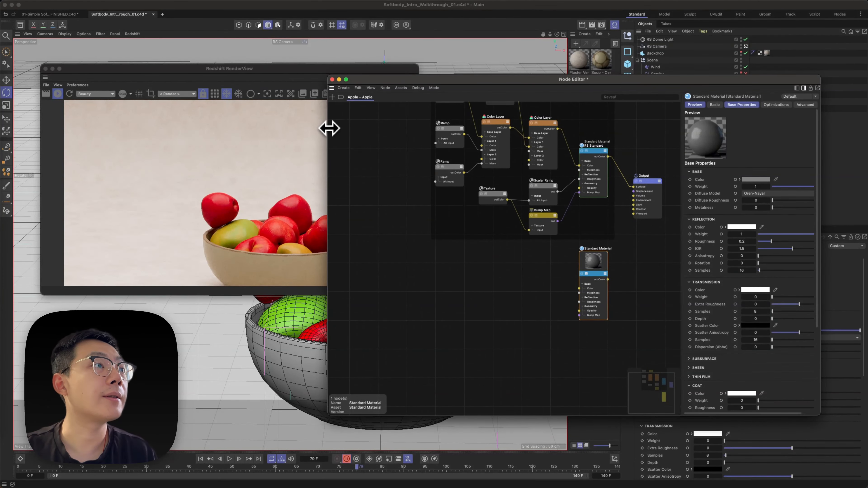
{"action": "left_click_drag", "start_coordinate": [329, 128], "coordinate": [420, 120]}
{"action": "middle_click_drag", "start_coordinate": [603, 248], "coordinate": [490, 205]}
{"action": "left_click_drag", "start_coordinate": [782, 190], "coordinate": [767, 188]}
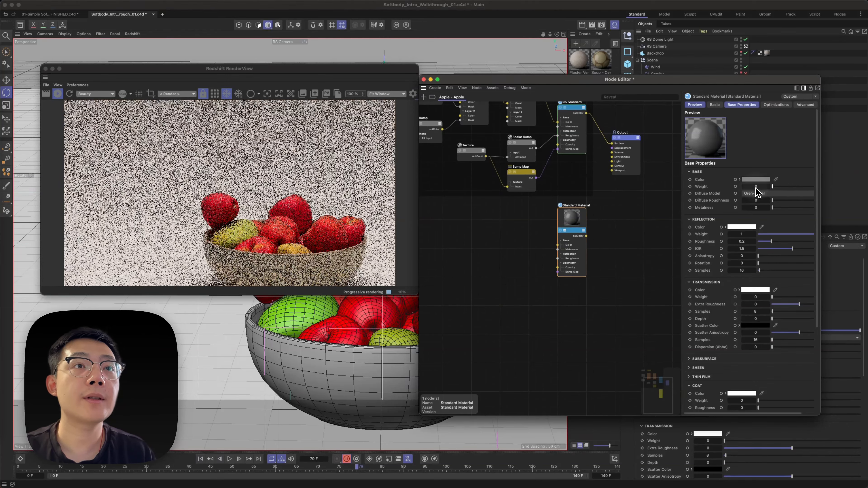
{"action": "left_click_drag", "start_coordinate": [753, 296], "coordinate": [719, 297]}
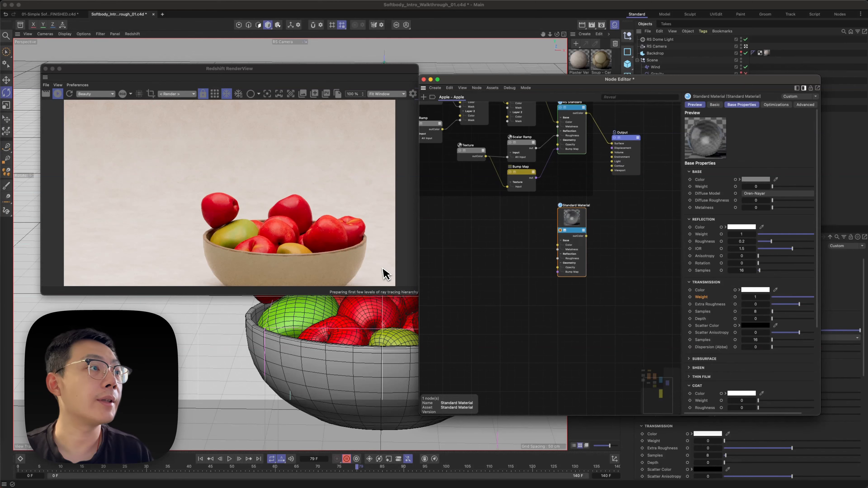
Connect the final Color Layer's outColor to the new Standard Material's Transmission Color.
{"action": "middle_click_drag", "start_coordinate": [533, 166], "coordinate": [585, 226]}
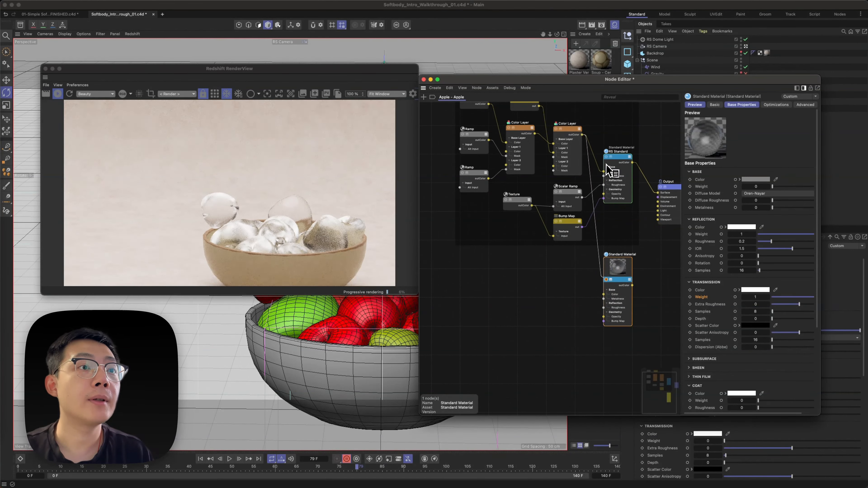
{"action": "left_click_drag", "start_coordinate": [606, 164], "coordinate": [615, 293]}
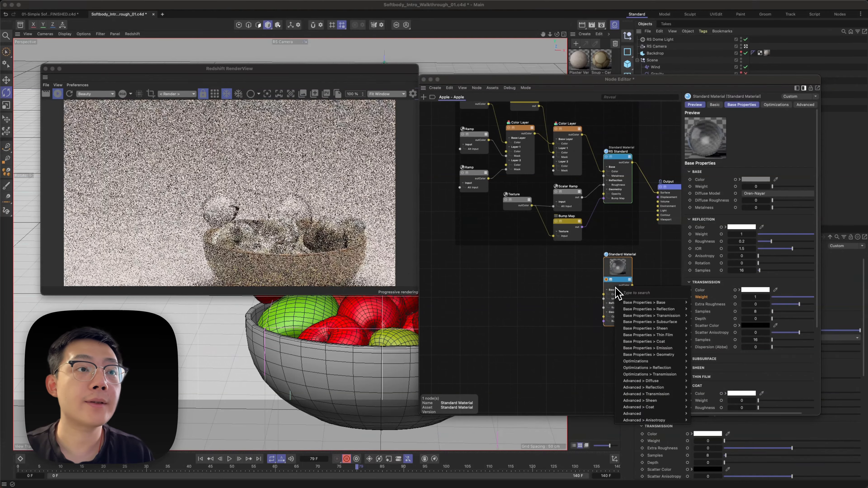
{"action": "mouse_move", "coordinate": [672, 315]}
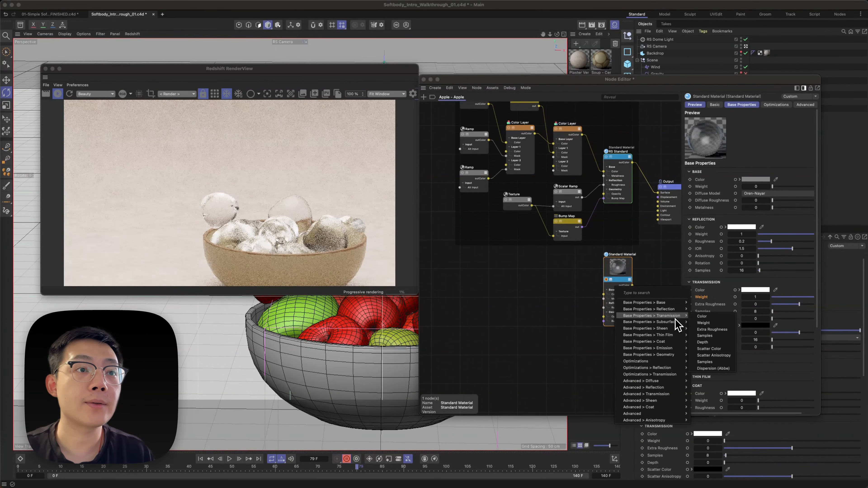
{"action": "left_click", "coordinate": [715, 319]}
{"action": "middle_click_drag", "start_coordinate": [672, 329], "coordinate": [639, 261]}
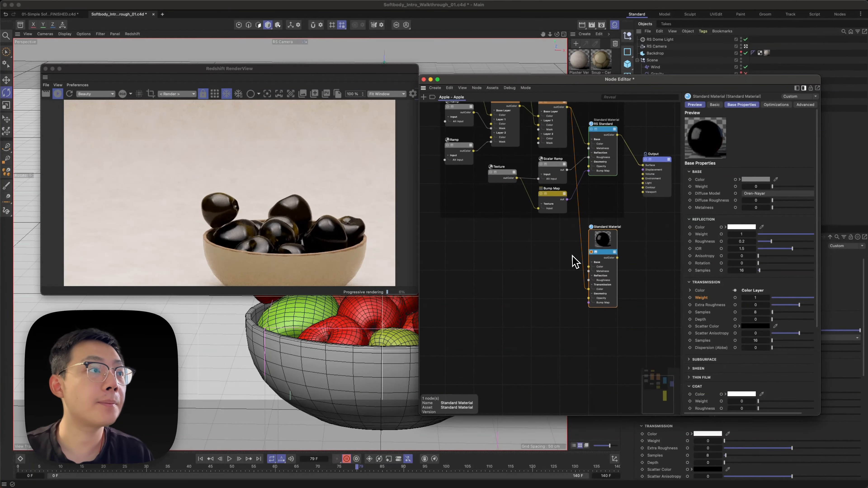
Insert a Color Correct node between the Color Layer and the new material's Transmission Color.
{"action": "double_click", "coordinate": [552, 254]}
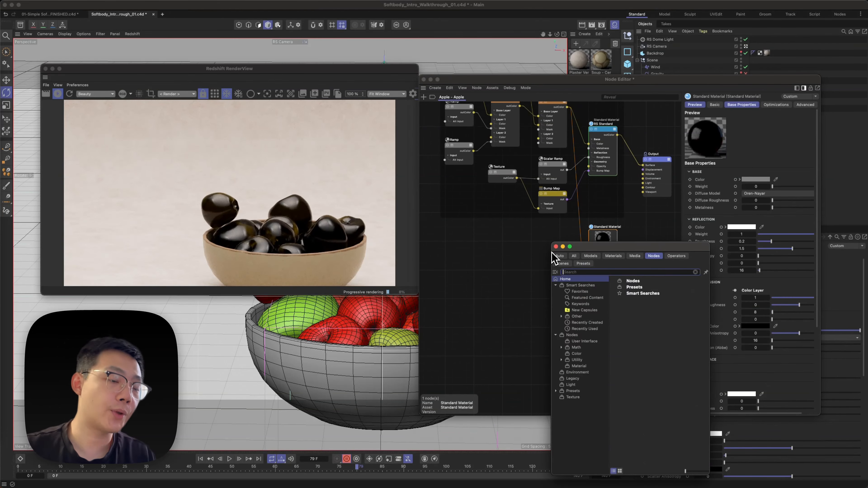
{"action": "type", "text": "corr"}
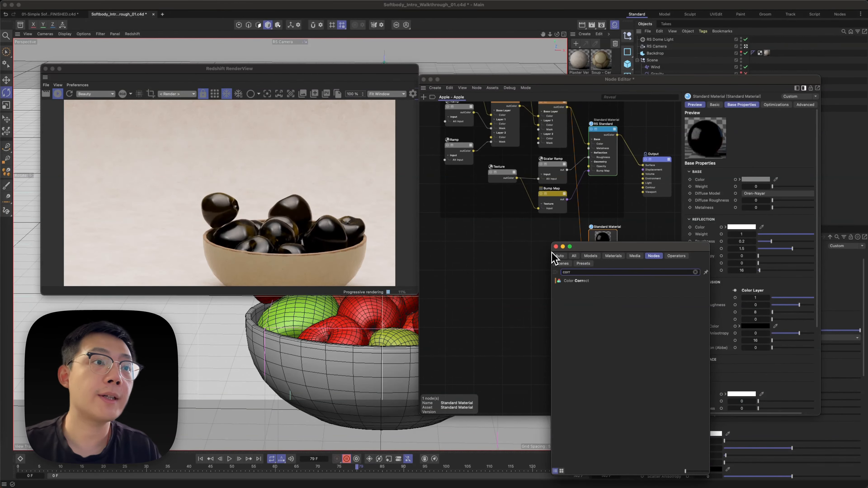
{"action": "left_click_drag", "start_coordinate": [576, 281], "coordinate": [577, 236]}
Draw a render region around the apples, and set the Color Correct node's gamma to 5 and saturation scale to 1.2.
{"action": "left_click_drag", "start_coordinate": [795, 181], "coordinate": [812, 185]}
{"action": "left_click", "coordinate": [151, 94]}
{"action": "left_click_drag", "start_coordinate": [186, 183], "coordinate": [377, 271]}
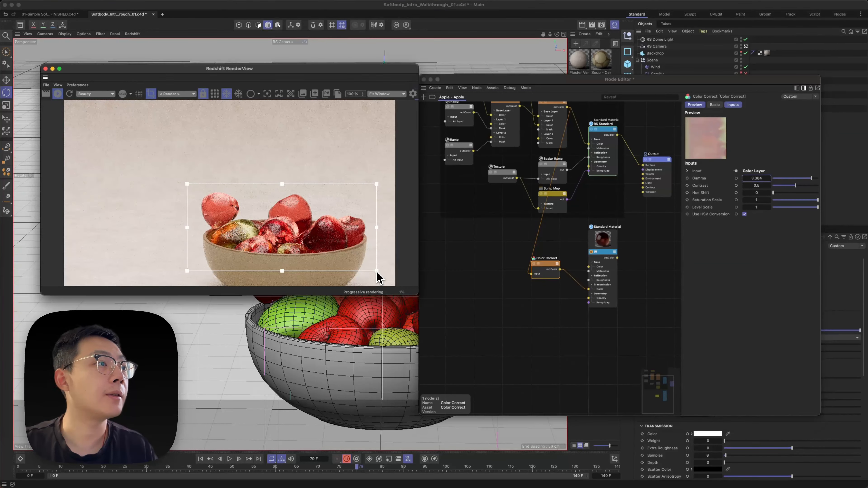
{"action": "left_click", "coordinate": [754, 178]}
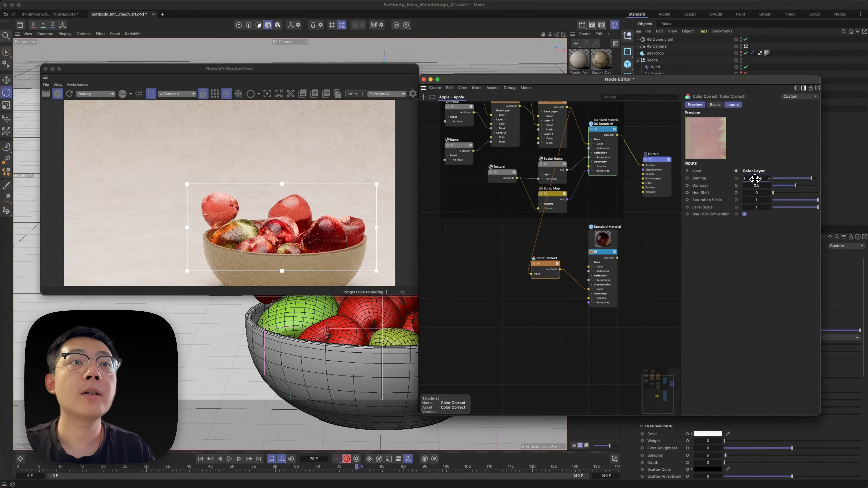
{"action": "key", "text": "super+a"}
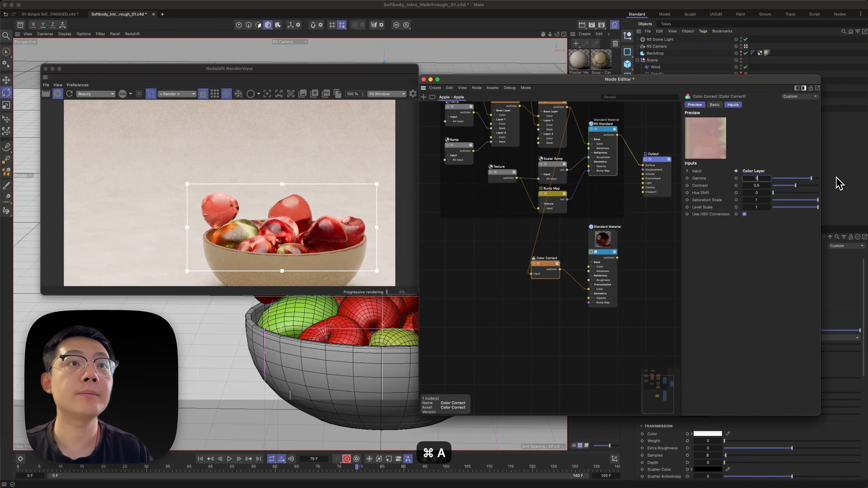
{"action": "key", "text": "Return"}
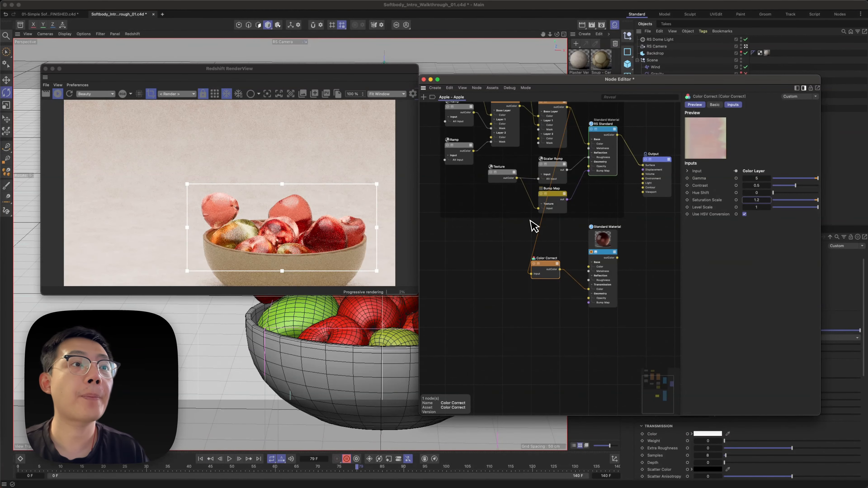
Try a reflection roughness of about 0.092 on the new Standard Material, then connect the Scalar Ramp's output to its Roughness.
{"action": "left_click", "coordinate": [570, 256]}
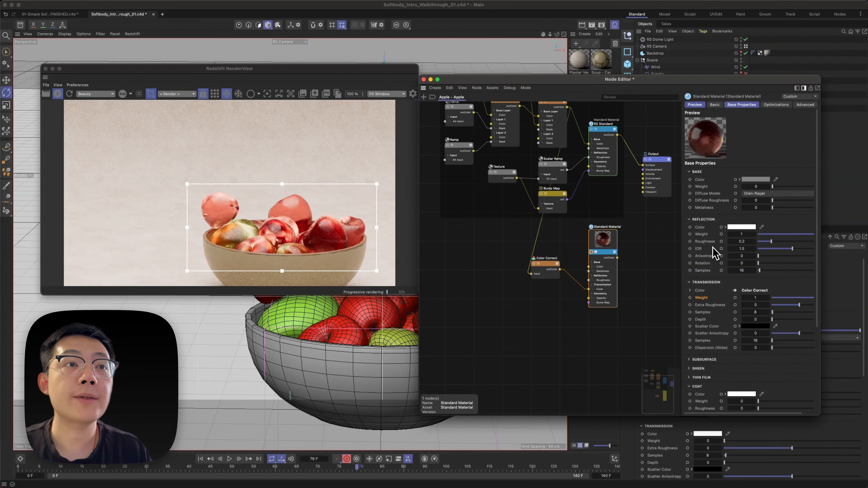
{"action": "left_click_drag", "start_coordinate": [765, 242], "coordinate": [762, 243]}
{"action": "scroll", "coordinate": [569, 155], "scroll_direction": "right", "scroll_amount": 3}
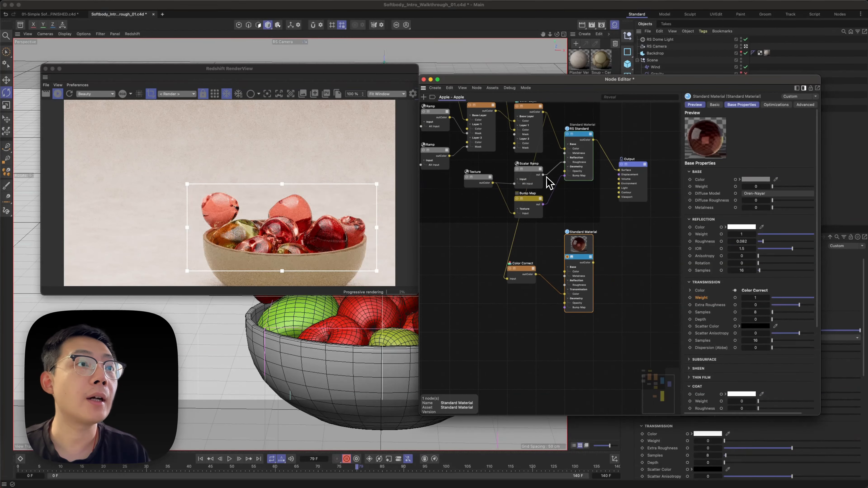
{"action": "left_click_drag", "start_coordinate": [560, 197], "coordinate": [564, 285]}
{"action": "scroll", "coordinate": [569, 288], "scroll_direction": "up", "scroll_amount": 5}
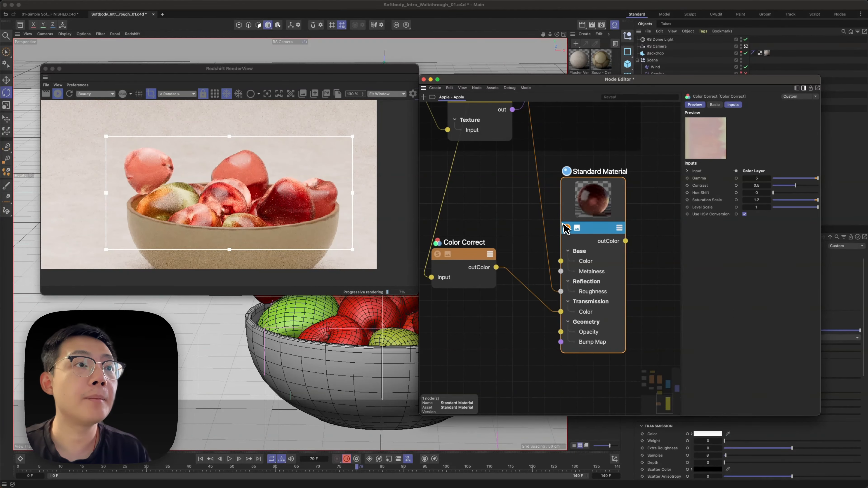
Extend the render region upward and go to frame 100 to preview the airborne apples.
{"action": "scroll", "coordinate": [751, 325], "scroll_direction": "down", "scroll_amount": 5}
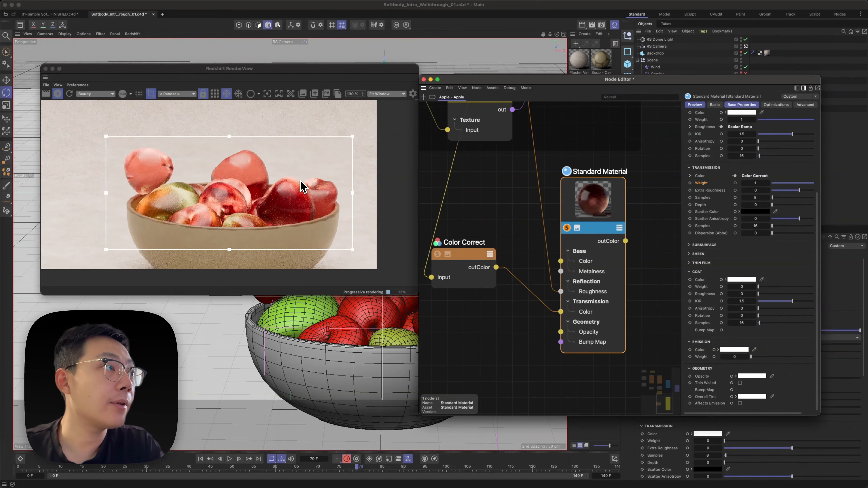
{"action": "left_click_drag", "start_coordinate": [228, 137], "coordinate": [229, 113]}
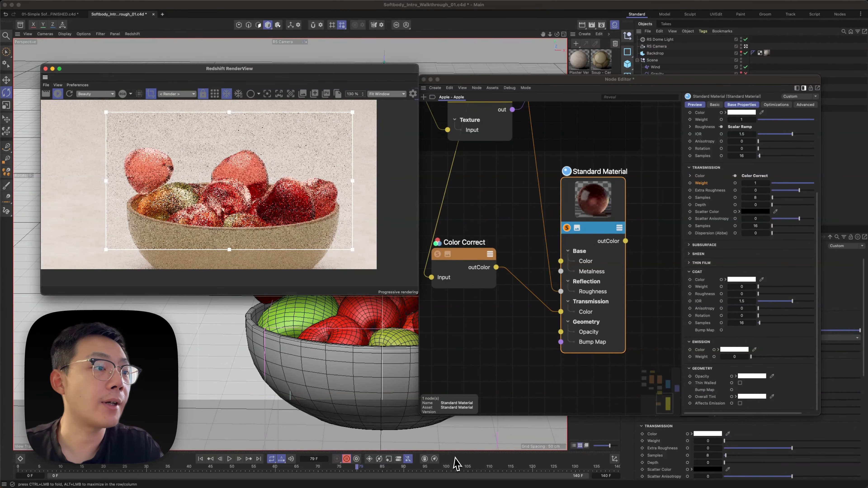
{"action": "left_click_drag", "start_coordinate": [423, 473], "coordinate": [445, 472]}
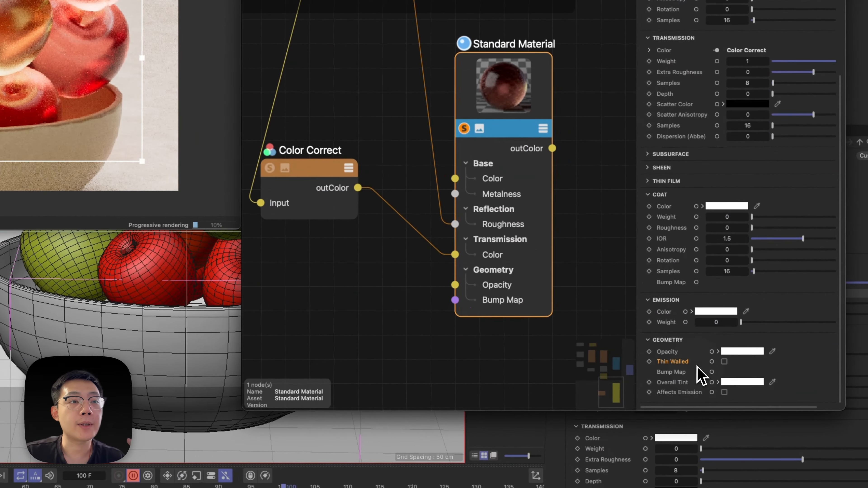
Enable Thin Walled in the Standard Material's geometry settings, and turn off the render region to view the full image.
{"action": "left_click", "coordinate": [724, 362]}
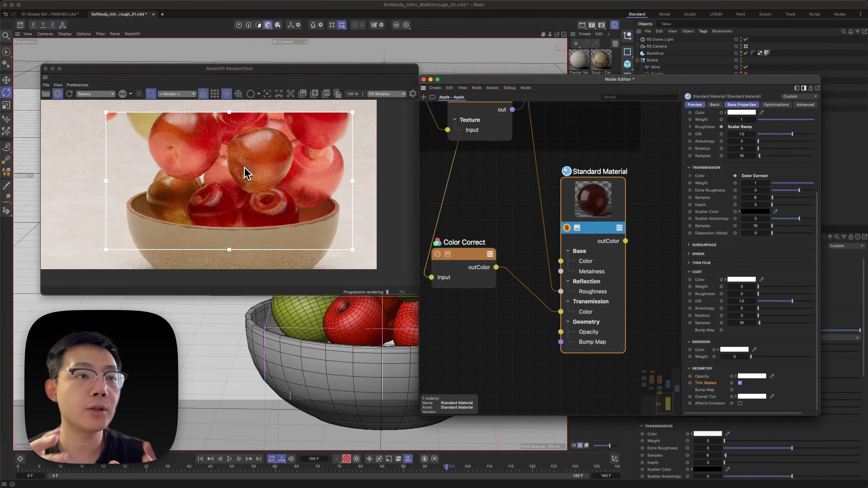
{"action": "scroll", "coordinate": [301, 180], "scroll_direction": "down", "scroll_amount": 4}
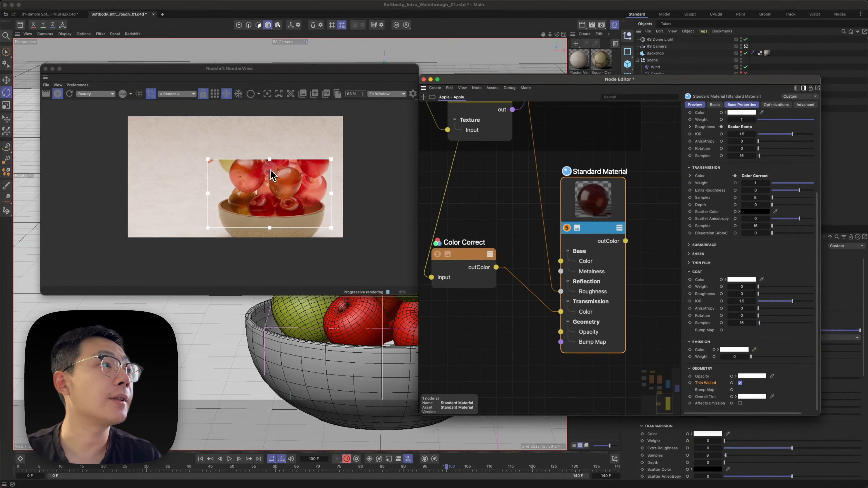
{"action": "left_click", "coordinate": [152, 95]}
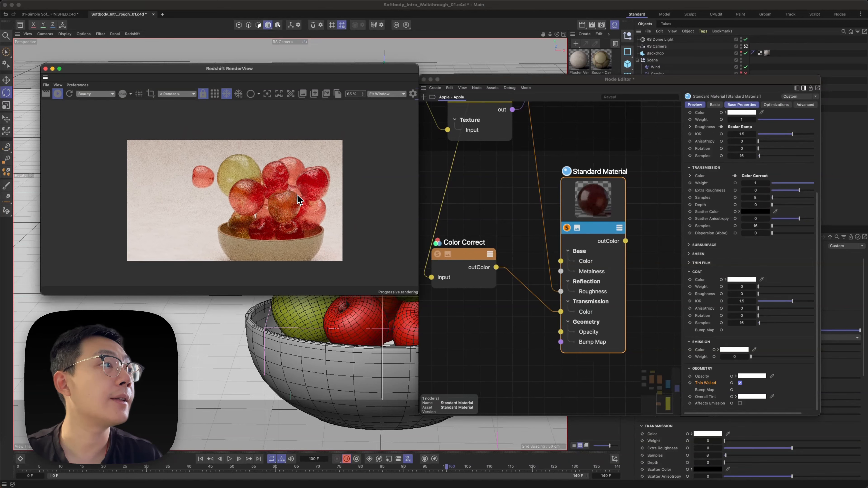
{"action": "scroll", "coordinate": [288, 184], "scroll_direction": "up", "scroll_amount": 1}
{"action": "scroll", "coordinate": [288, 184], "scroll_direction": "up", "scroll_amount": 3}
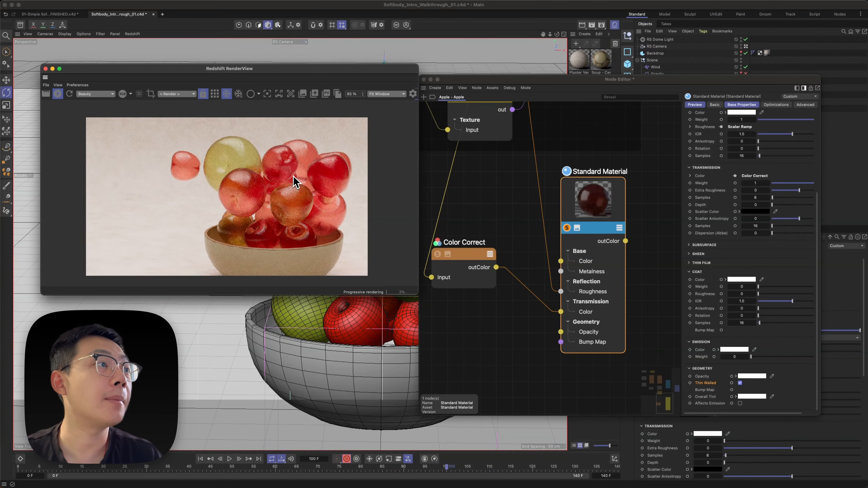
Set the Color Correct node's gamma to 6 and saturation scale to 1.4, and save the project.
{"action": "left_click_drag", "start_coordinate": [472, 254], "coordinate": [490, 256]}
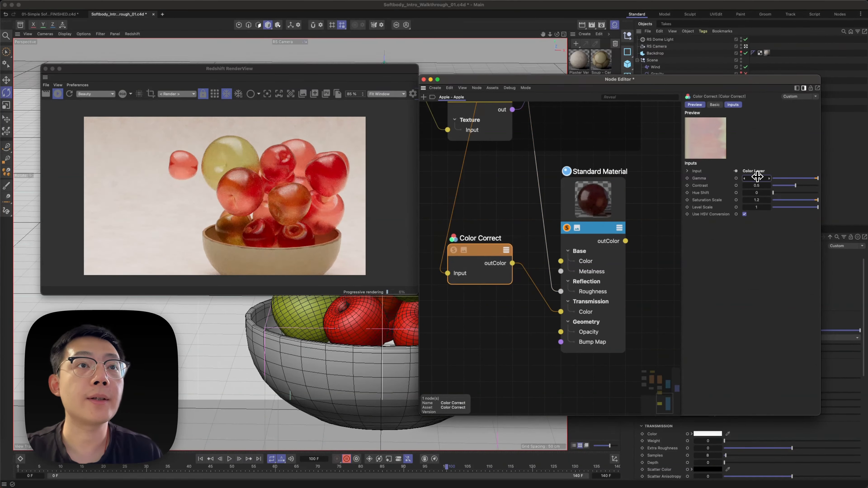
{"action": "left_click_drag", "start_coordinate": [806, 178], "coordinate": [804, 215]}
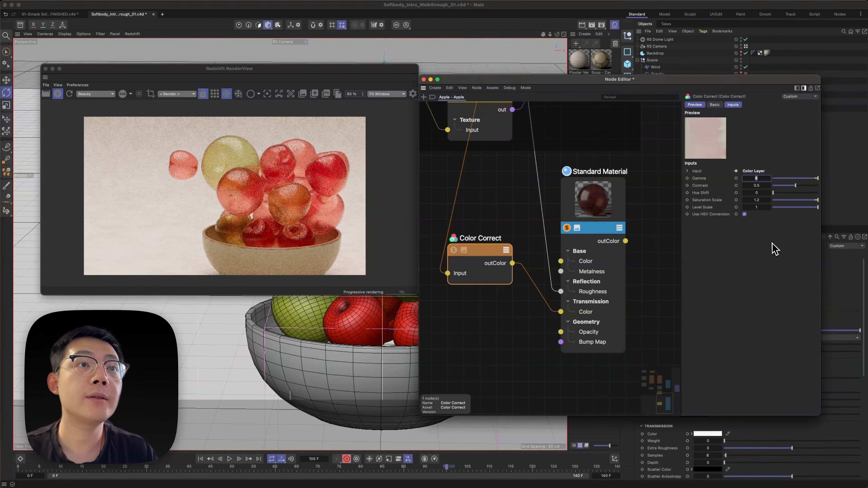
{"action": "left_click", "coordinate": [766, 200]}
{"action": "type", "text": "1"}
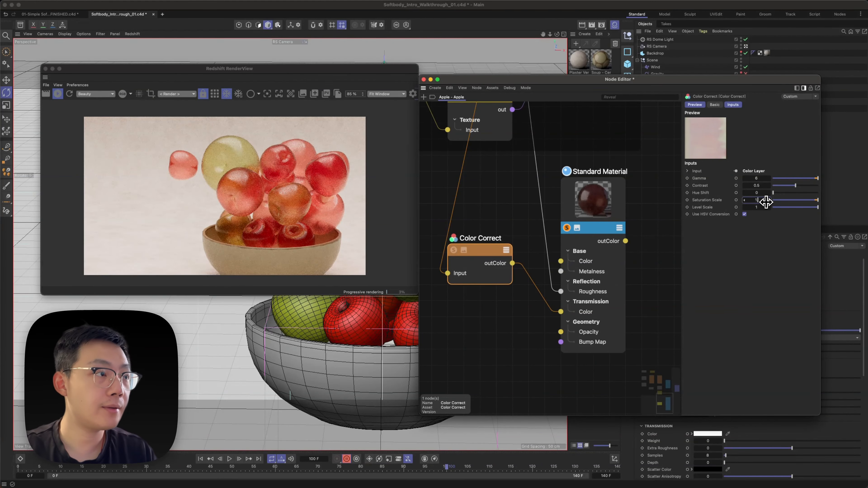
{"action": "type", "text": ".4"}
{"action": "key", "text": "Return"}
{"action": "key", "text": "super+s"}
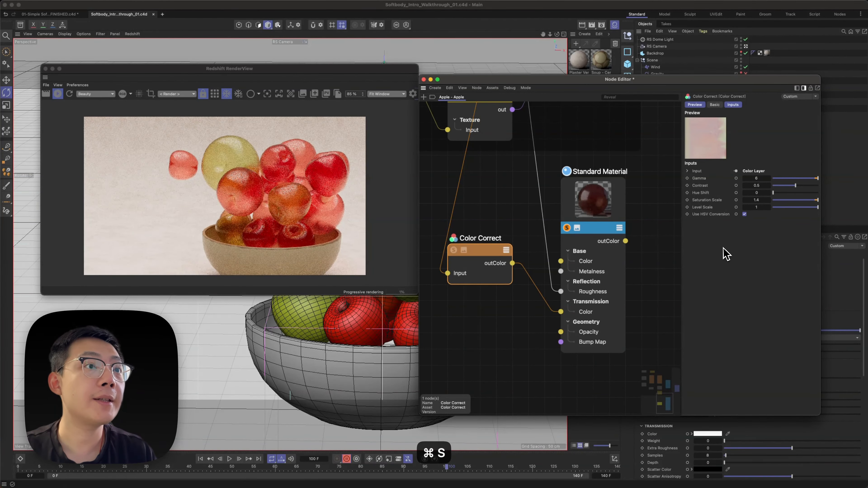
Insert a Material Blender between RS Standard and Output, and connect the Standard Material's outColor to its Layer 1 Material Color.
{"action": "left_click", "coordinate": [631, 172]}
{"action": "scroll", "coordinate": [631, 172], "scroll_direction": "down", "scroll_amount": 5}
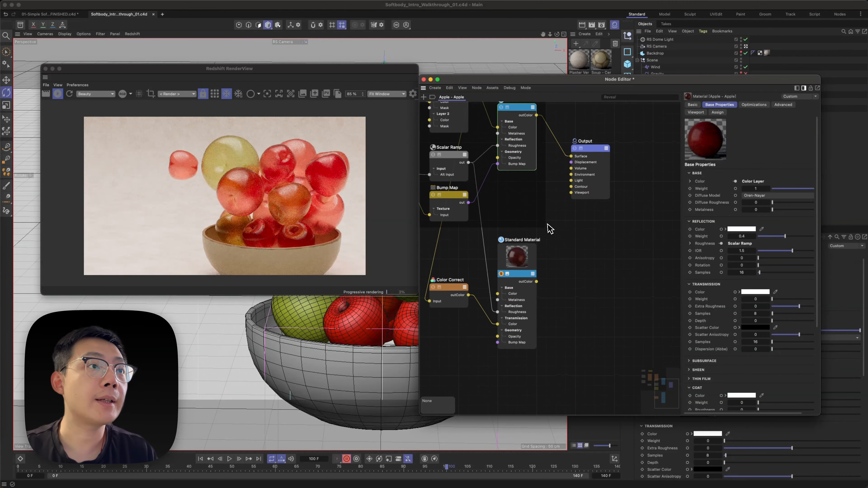
{"action": "left_click_drag", "start_coordinate": [588, 176], "coordinate": [622, 188]}
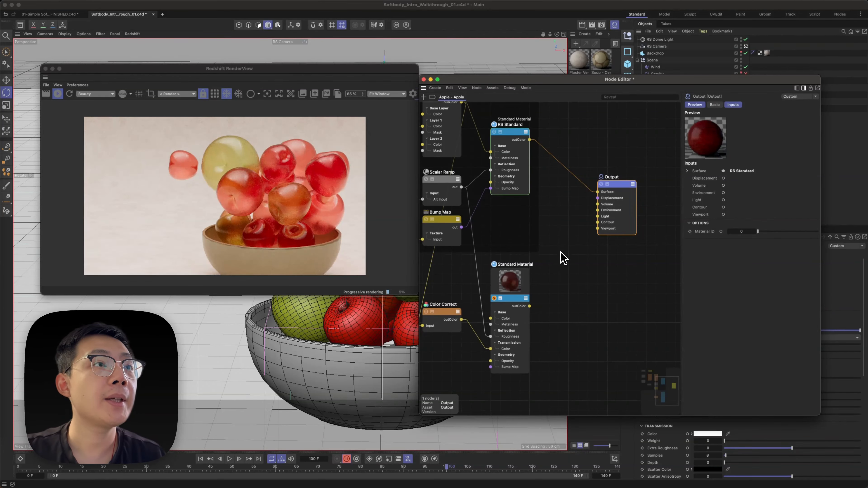
{"action": "double_click", "coordinate": [570, 205]}
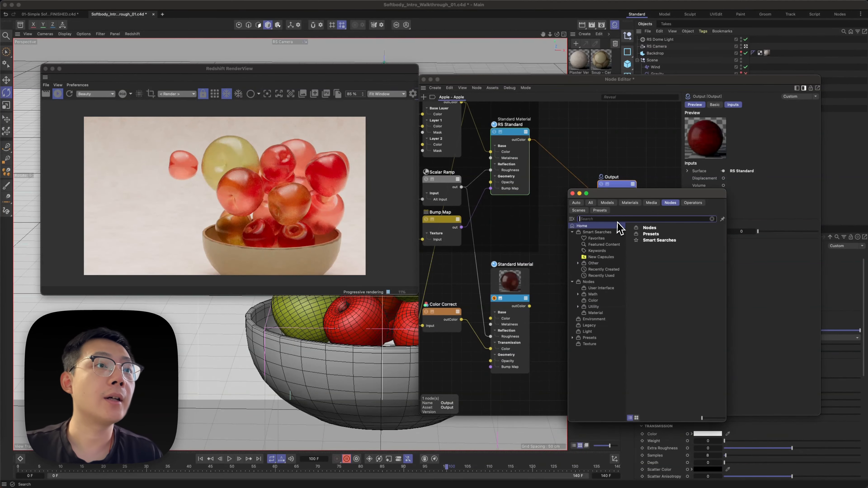
{"action": "type", "text": "mater"}
{"action": "left_click_drag", "start_coordinate": [606, 246], "coordinate": [538, 150]}
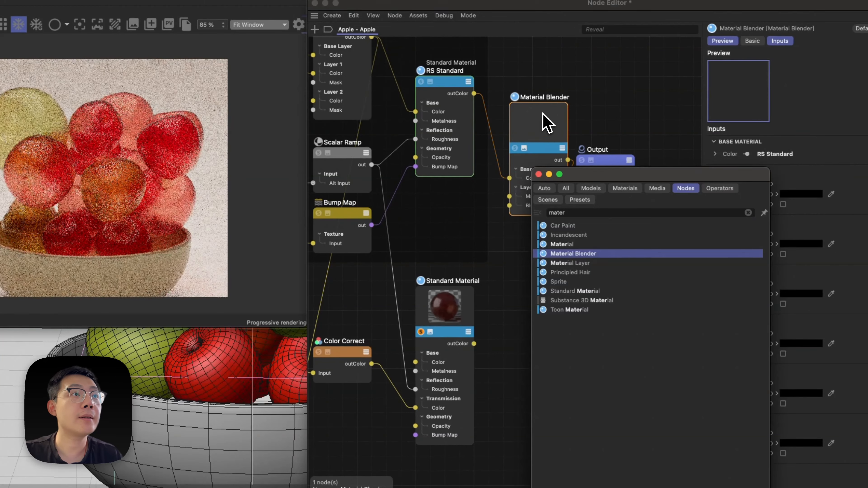
{"action": "left_click_drag", "start_coordinate": [473, 343], "coordinate": [508, 195]}
{"action": "left_click_drag", "start_coordinate": [547, 149], "coordinate": [542, 196]}
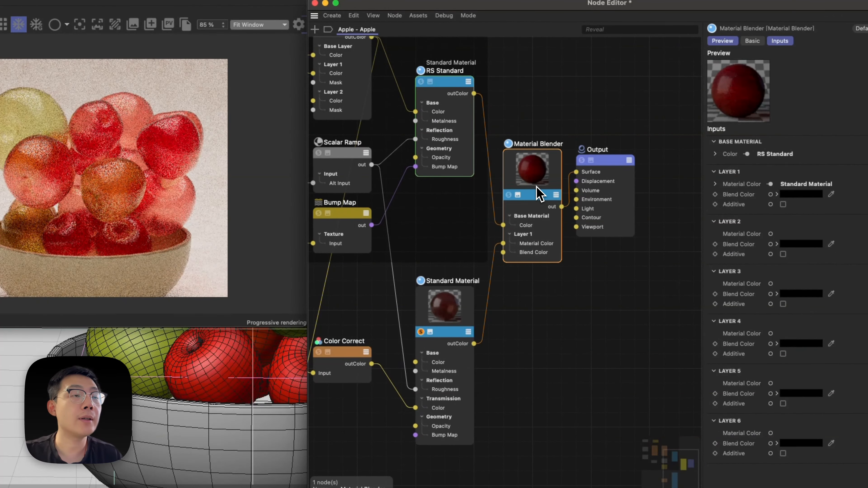
Add a Float Value node driving the Material Blender's Layer 1 Blend Color, and turn off the Standard Material's solo preview.
{"action": "double_click", "coordinate": [601, 286]}
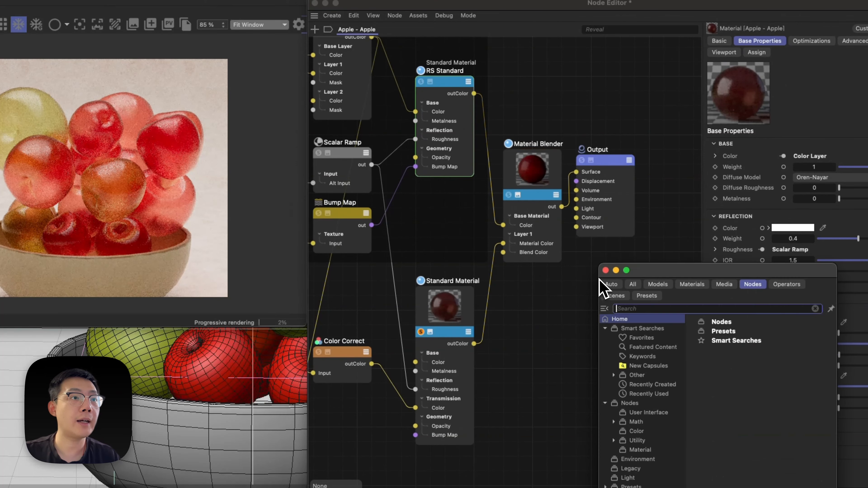
{"action": "type", "text": "value"}
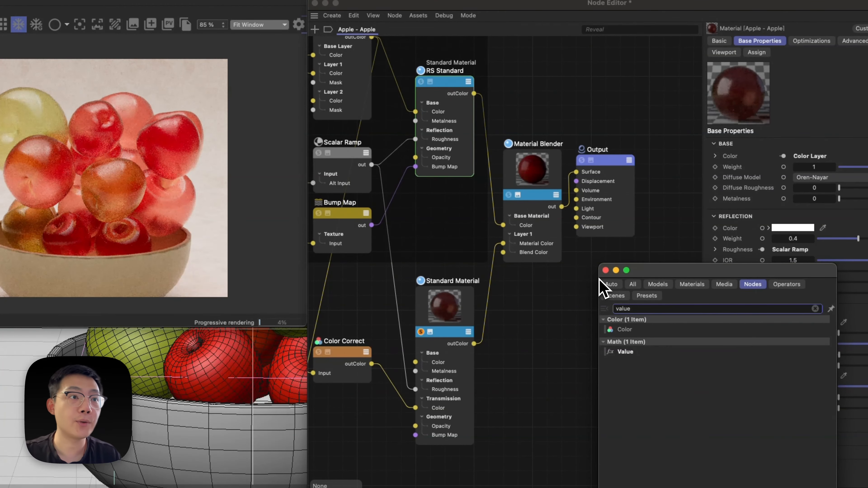
{"action": "left_click_drag", "start_coordinate": [625, 351], "coordinate": [503, 252]}
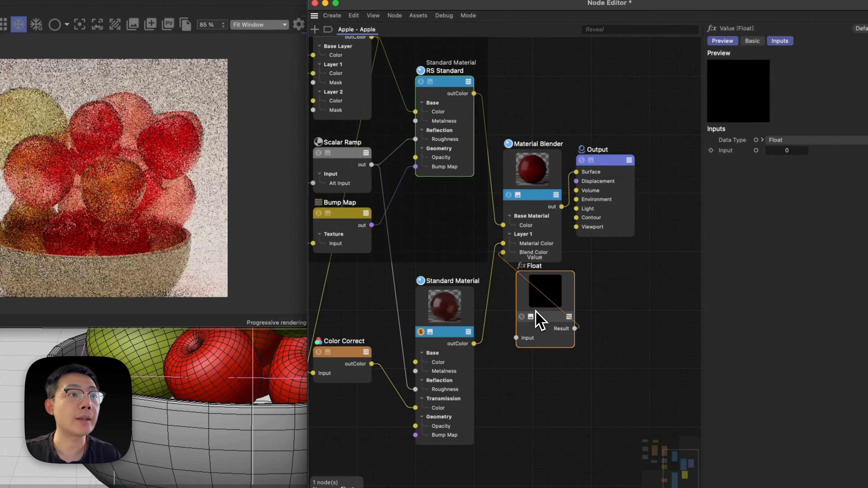
{"action": "left_click", "coordinate": [532, 316]}
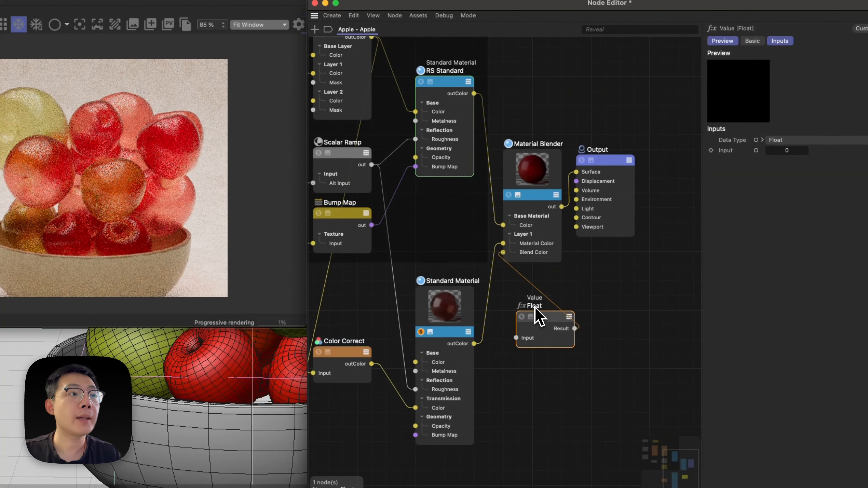
{"action": "left_click", "coordinate": [430, 332]}
{"action": "key", "text": "super+s"}
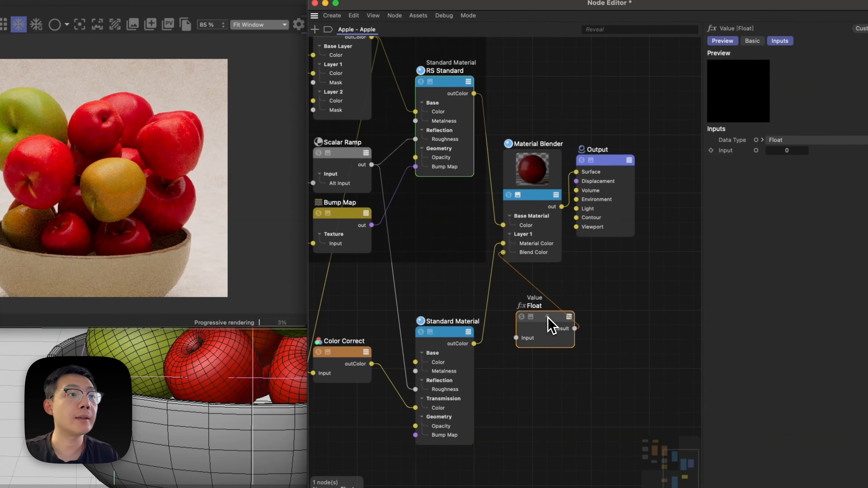
{"action": "left_click_drag", "start_coordinate": [551, 327], "coordinate": [538, 303]}
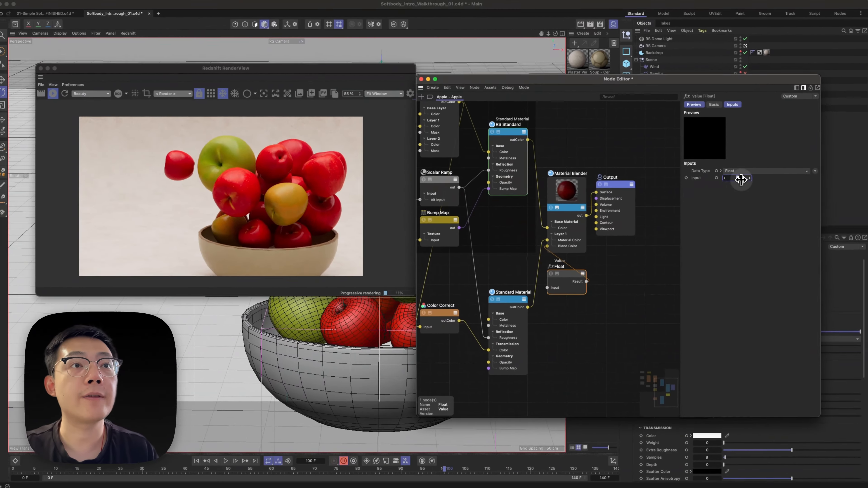
Test the translucent blend through the Value node's input, and keyframe that input at 0 on frame 60.
{"action": "left_click", "coordinate": [700, 203]}
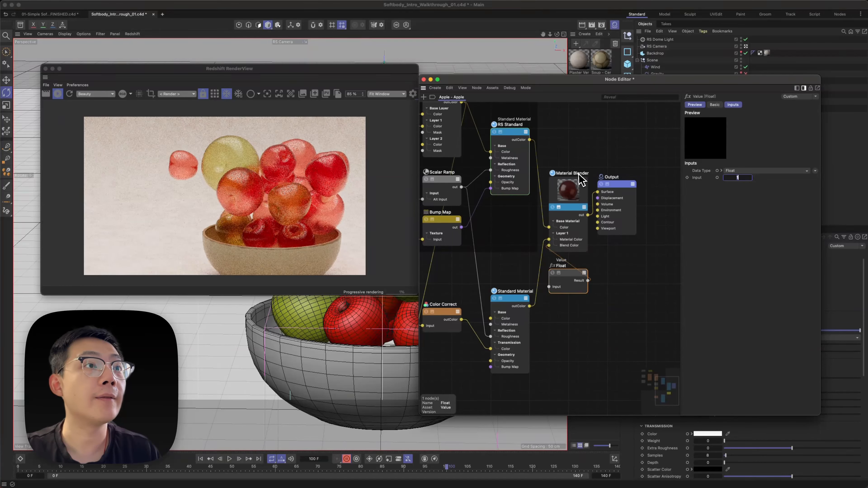
{"action": "left_click", "coordinate": [574, 218]}
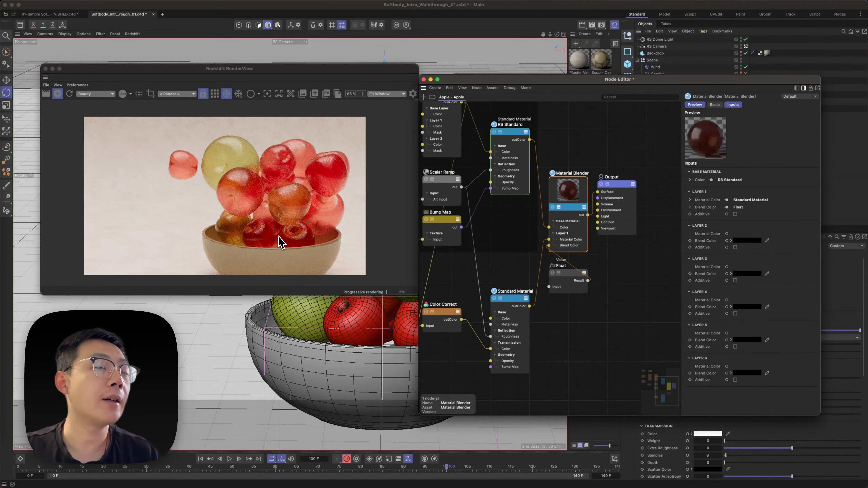
{"action": "left_click", "coordinate": [276, 469]}
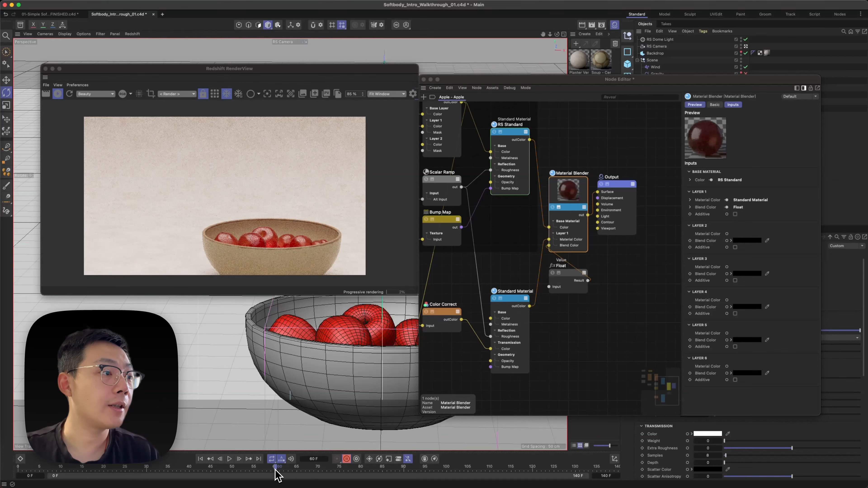
{"action": "left_click", "coordinate": [572, 284]}
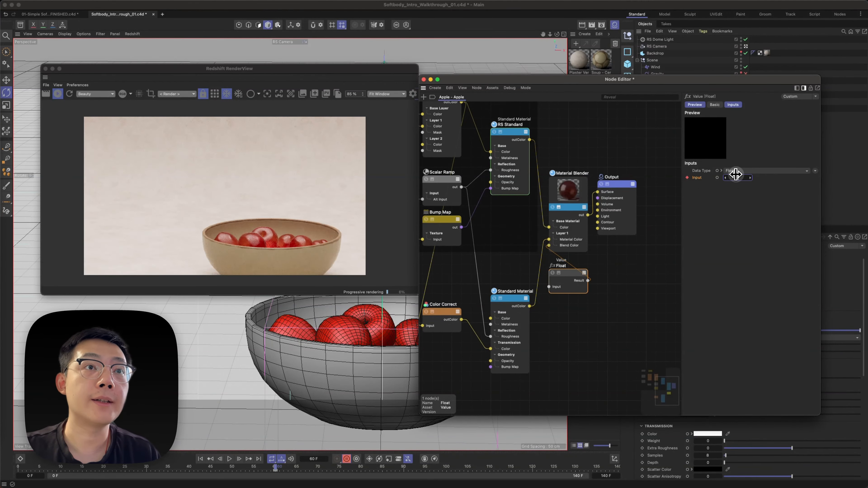
{"action": "left_click", "coordinate": [736, 176]}
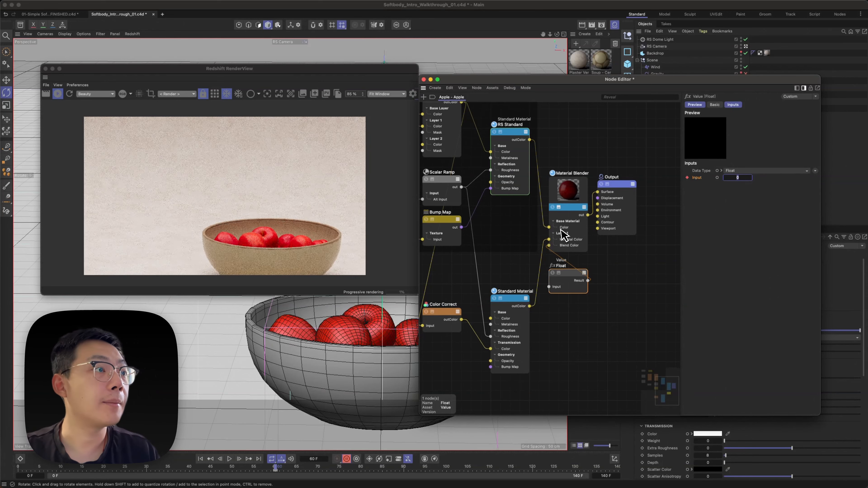
Check the apples at frames 90 and 120, keyframe the Value node's input at 1 on frame 100, and save the project.
{"action": "left_click", "coordinate": [403, 468]}
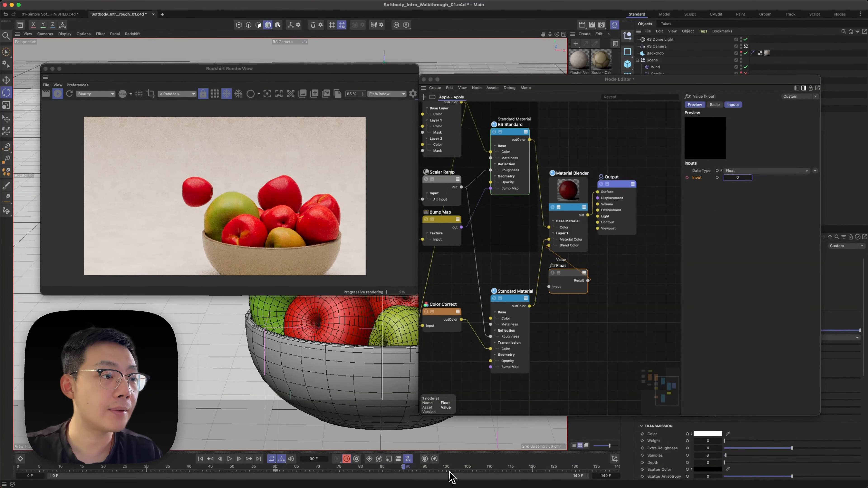
{"action": "left_click", "coordinate": [533, 473]}
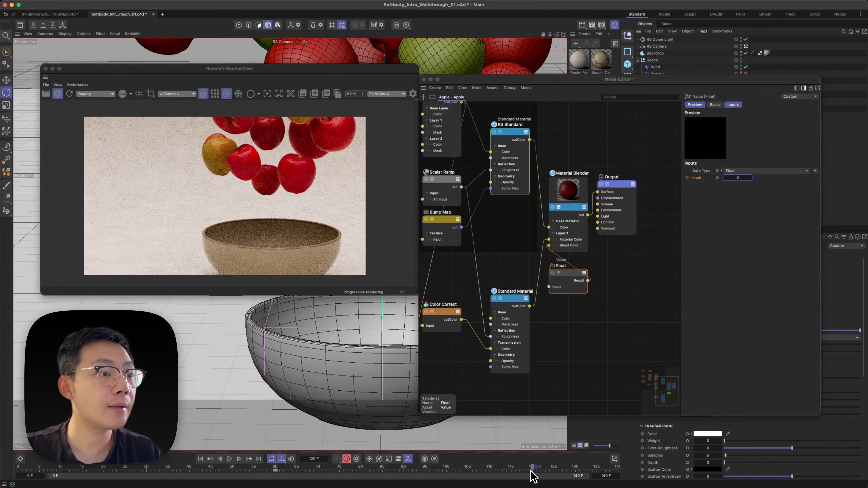
{"action": "left_click", "coordinate": [489, 474]}
{"action": "left_click_drag", "start_coordinate": [489, 475], "coordinate": [446, 474]}
{"action": "double_click", "coordinate": [737, 177]}
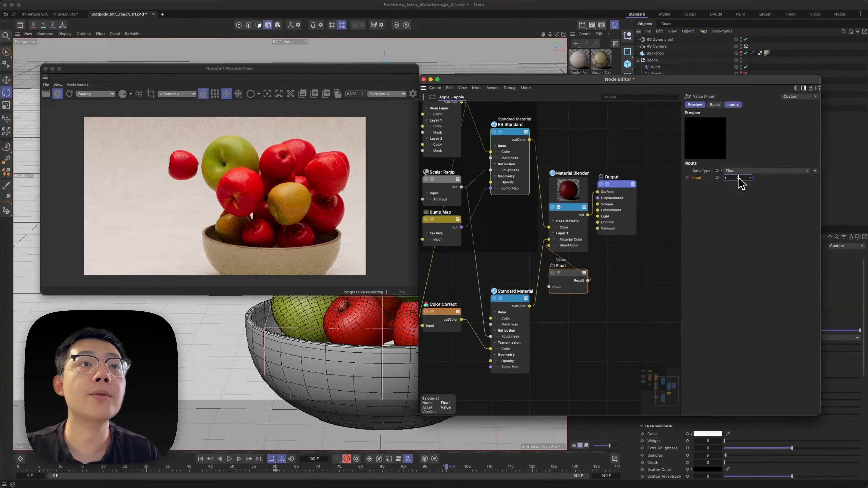
{"action": "type", "text": "1"}
{"action": "key", "text": "Return"}
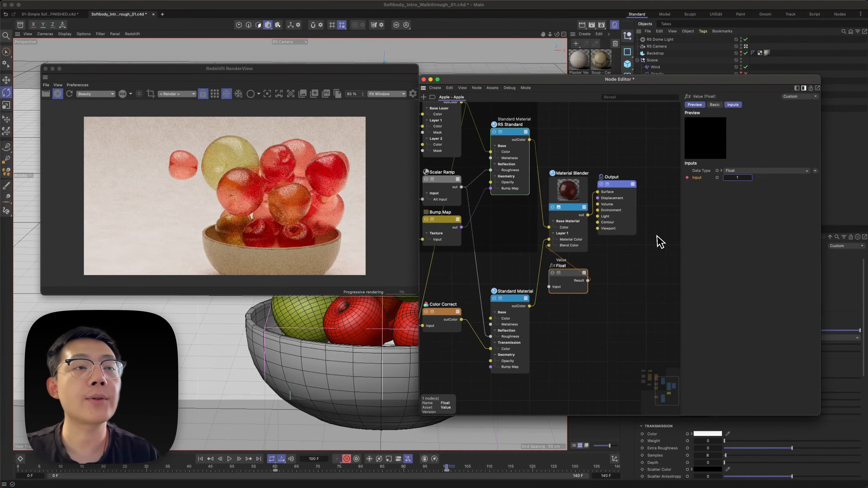
{"action": "left_click", "coordinate": [661, 244]}
{"action": "key", "text": "super+s"}
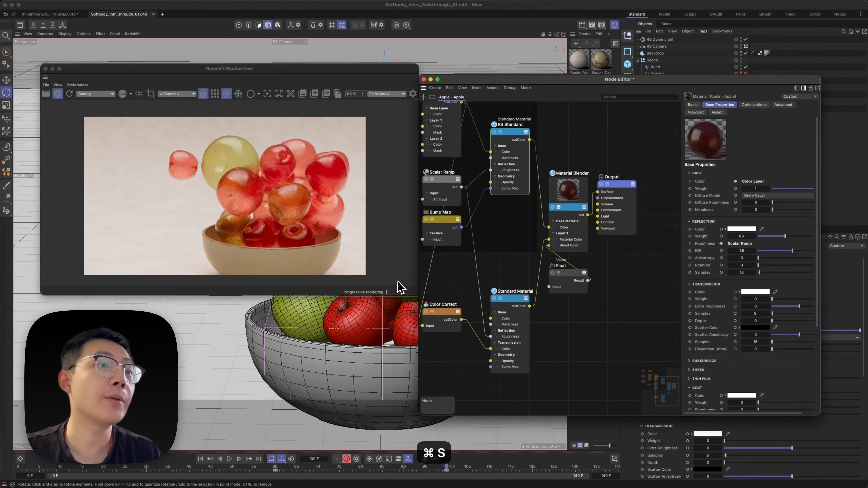
Close the Node Editor, move the RenderView off the materials' side of the scene, and save the project.
{"action": "left_click", "coordinate": [423, 79]}
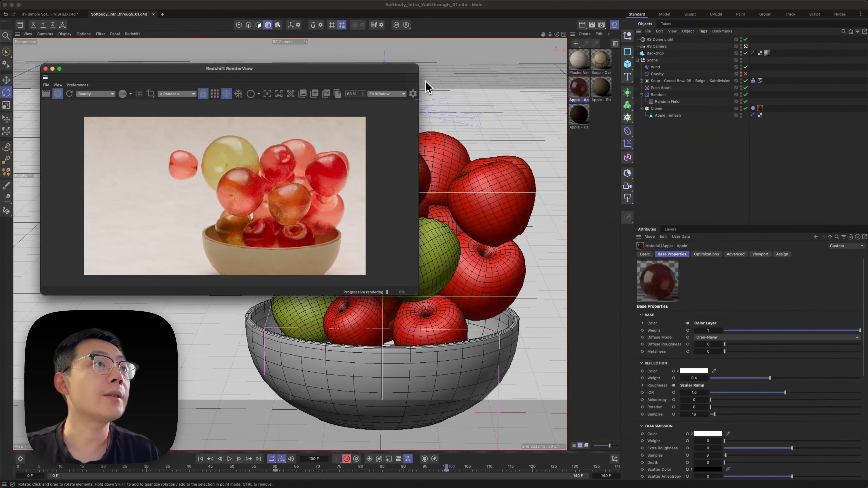
{"action": "left_click_drag", "start_coordinate": [383, 70], "coordinate": [545, 66]}
{"action": "left_click", "coordinate": [642, 159]}
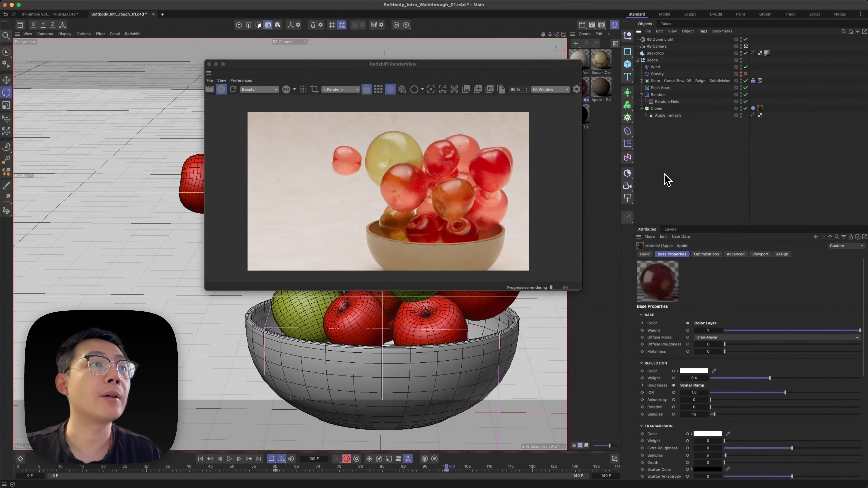
{"action": "key", "text": "super+s"}
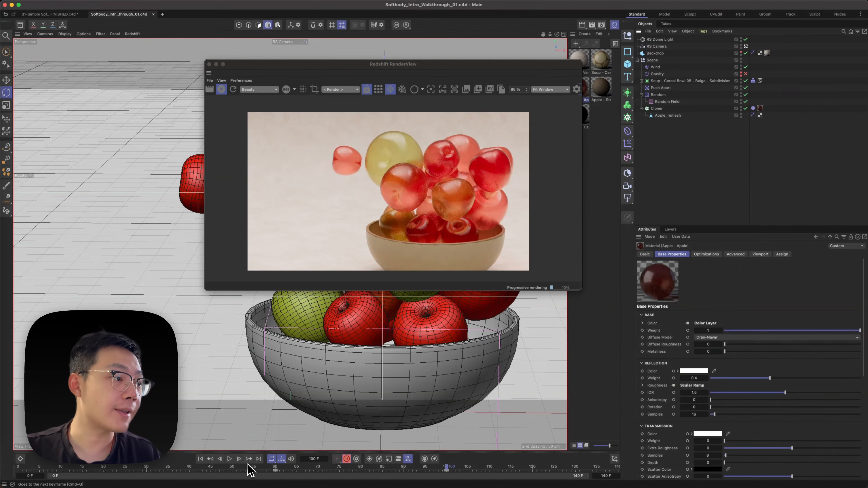
Scrub the material transition through frame 128, reframe the shot closer on the bowl, and return to a frame with rising apples.
{"action": "left_click_drag", "start_coordinate": [246, 468], "coordinate": [564, 440]}
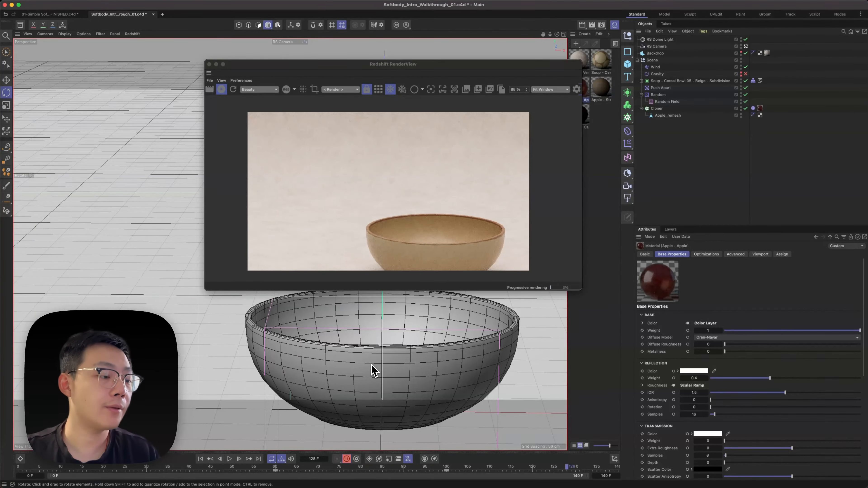
{"action": "middle_click_drag", "start_coordinate": [373, 362], "coordinate": [372, 321], "text": "alt"}
{"action": "key", "text": "super+z"}
{"action": "left_click_drag", "start_coordinate": [420, 65], "coordinate": [635, 36]}
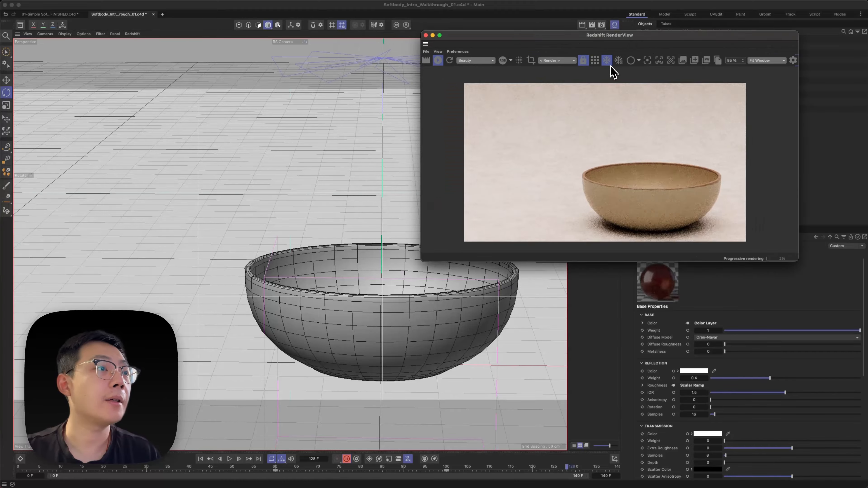
{"action": "right_click_drag", "start_coordinate": [375, 306], "coordinate": [501, 268], "text": "alt"}
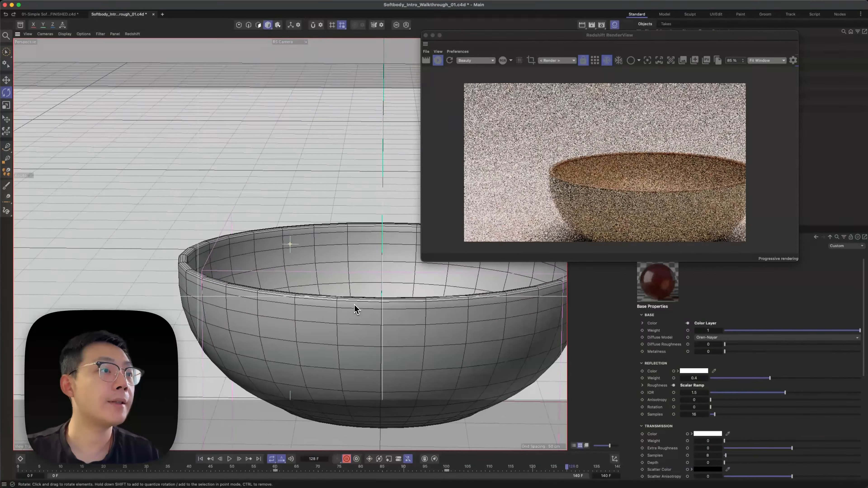
{"action": "mouse_move", "coordinate": [409, 468]}
{"action": "left_mouse_down"}
{"action": "mouse_move", "coordinate": [516, 460]}
{"action": "mouse_move", "coordinate": [435, 474]}
{"action": "mouse_move", "coordinate": [400, 469]}
{"action": "left_mouse_up"}
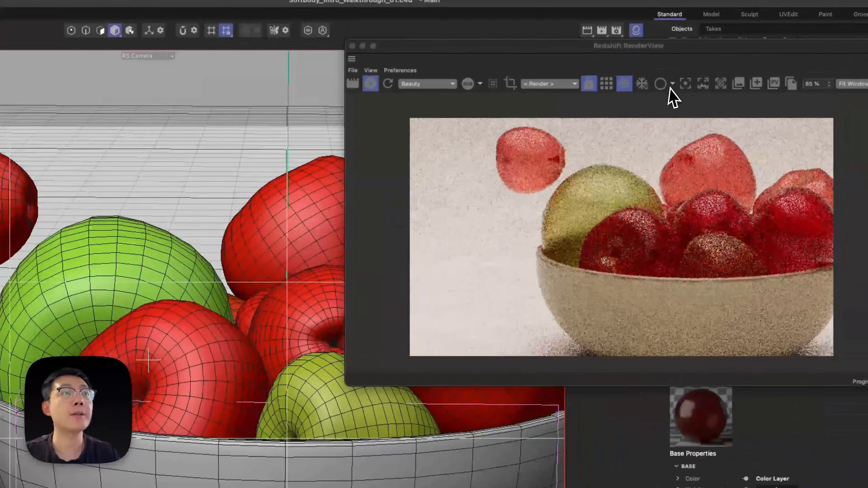
Move the RenderView aside and try Random Field seeds 123457 and 123458 on the apples' Random effector.
{"action": "left_click_drag", "start_coordinate": [655, 35], "coordinate": [643, 36]}
{"action": "left_click_drag", "start_coordinate": [680, 58], "coordinate": [196, 302]}
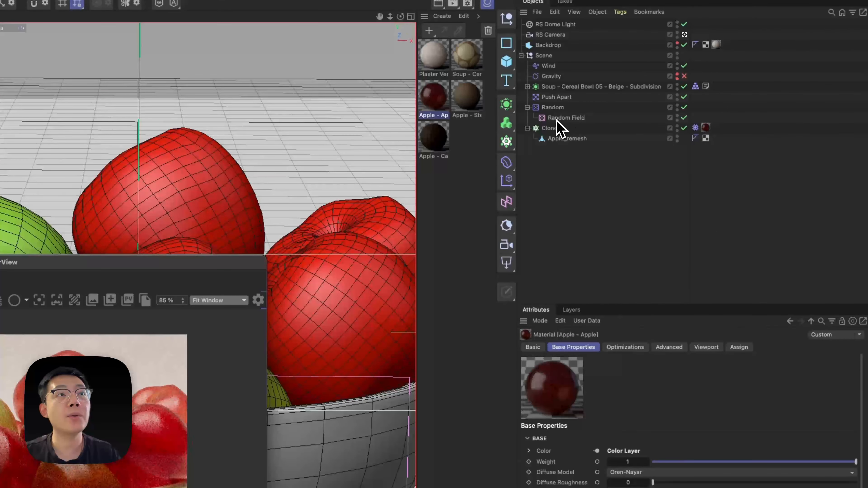
{"action": "left_click", "coordinate": [560, 118]}
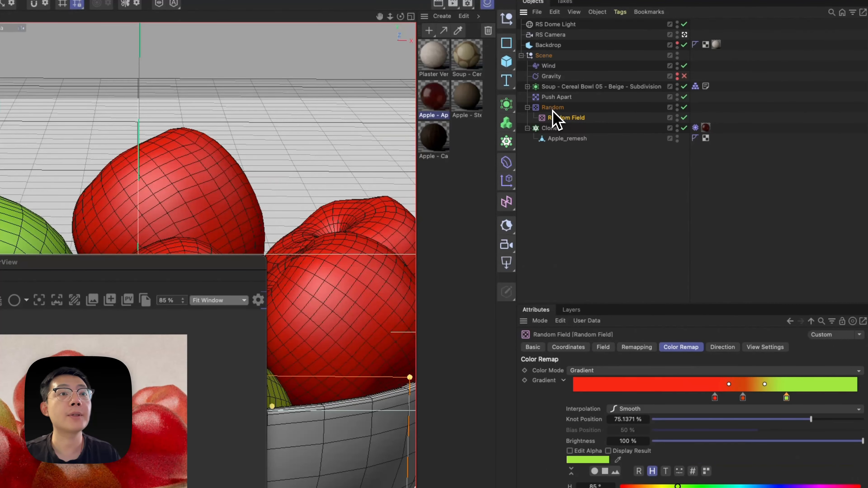
{"action": "left_click", "coordinate": [642, 347]}
{"action": "left_click", "coordinate": [605, 347]}
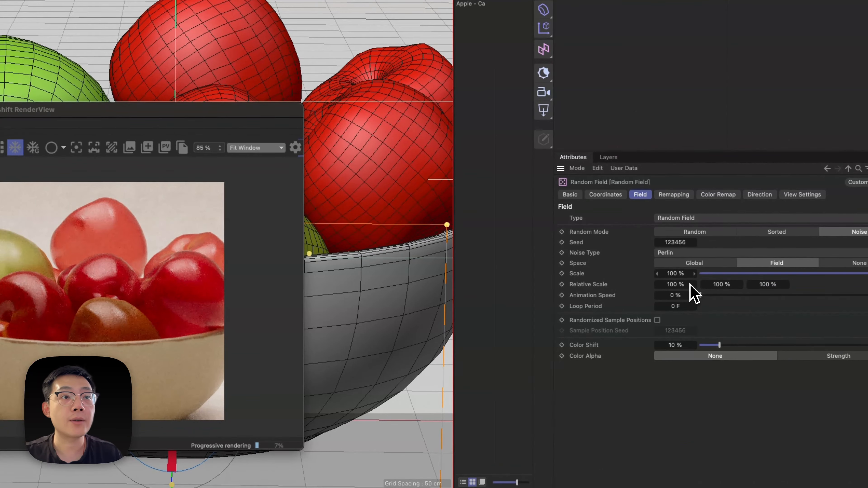
{"action": "left_click", "coordinate": [694, 242]}
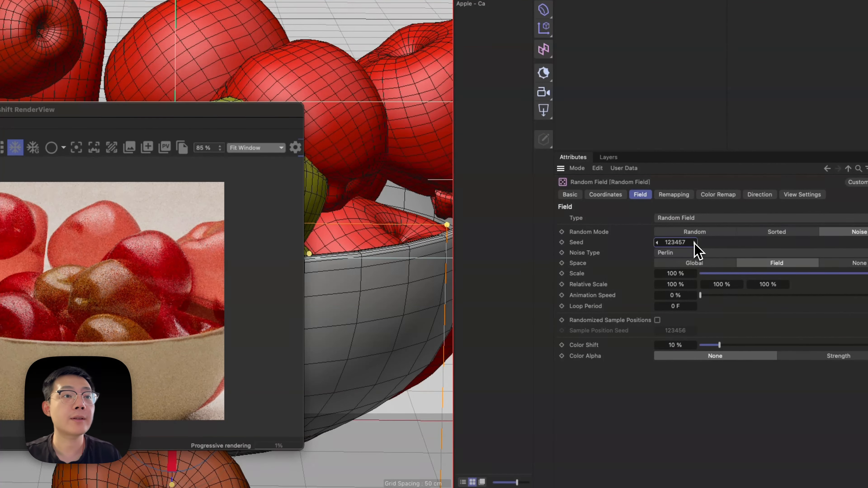
{"action": "left_click", "coordinate": [694, 242]}
{"action": "left_click", "coordinate": [555, 65]}
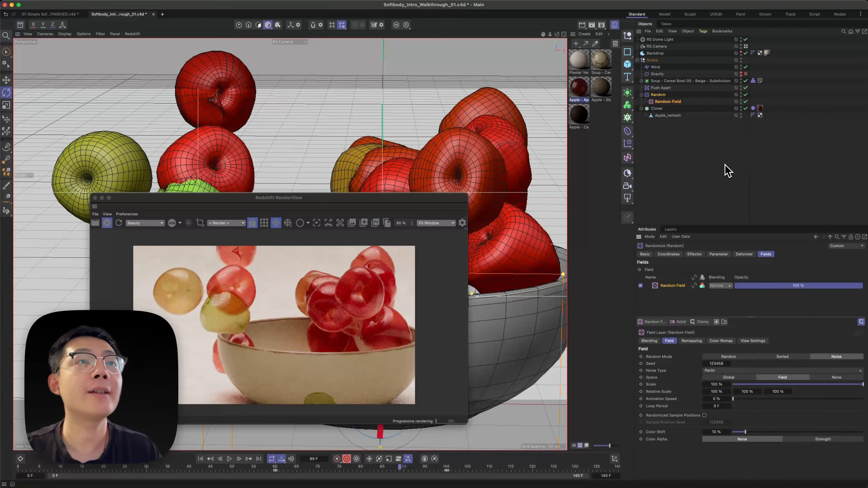
Undo the Random Field seed changes.
{"action": "key", "text": "super+z"}
{"action": "key", "text": "super+z"}
{"action": "key", "text": "super+z"}
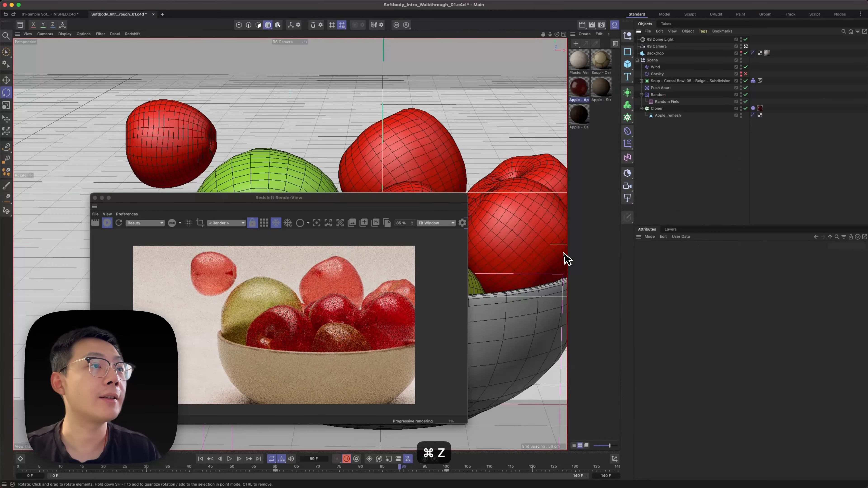
Save the project, scrub the animation to frame 118, and stop the live render.
{"action": "key", "text": "super+s"}
{"action": "left_click_drag", "start_coordinate": [277, 471], "coordinate": [524, 483]}
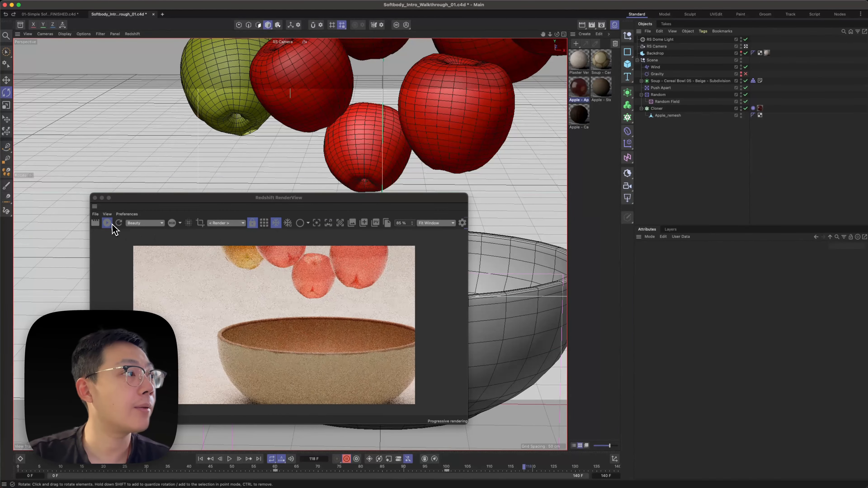
{"action": "left_click", "coordinate": [109, 223]}
In the 01-Simple Softbody-FINISHED.c4d project, close the RenderView and scrub the apple animation to frame 94.
{"action": "left_click", "coordinate": [48, 14]}
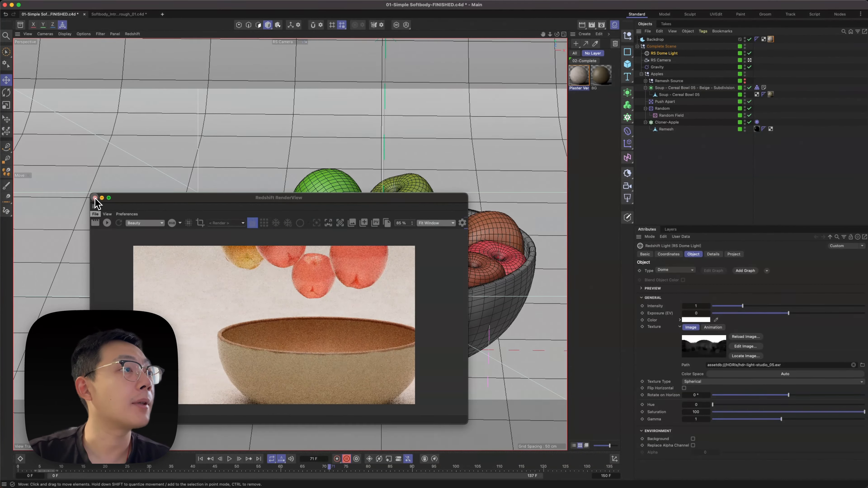
{"action": "left_click", "coordinate": [95, 198]}
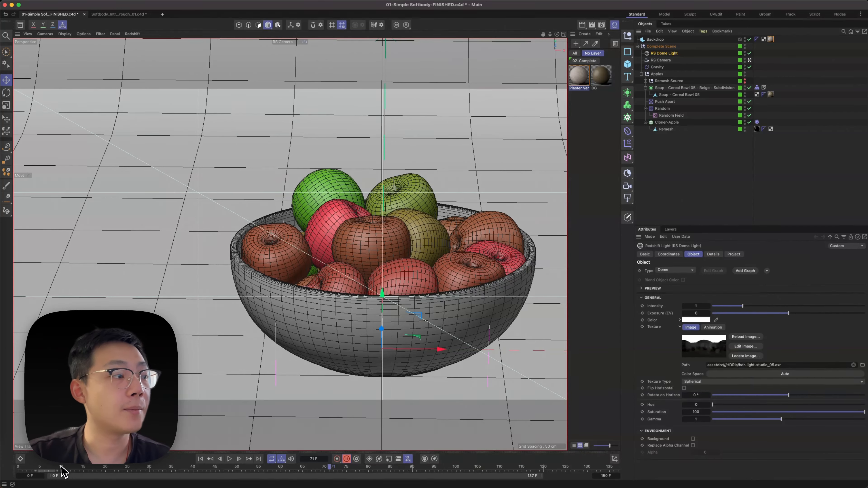
{"action": "left_click_drag", "start_coordinate": [61, 468], "coordinate": [431, 461]}
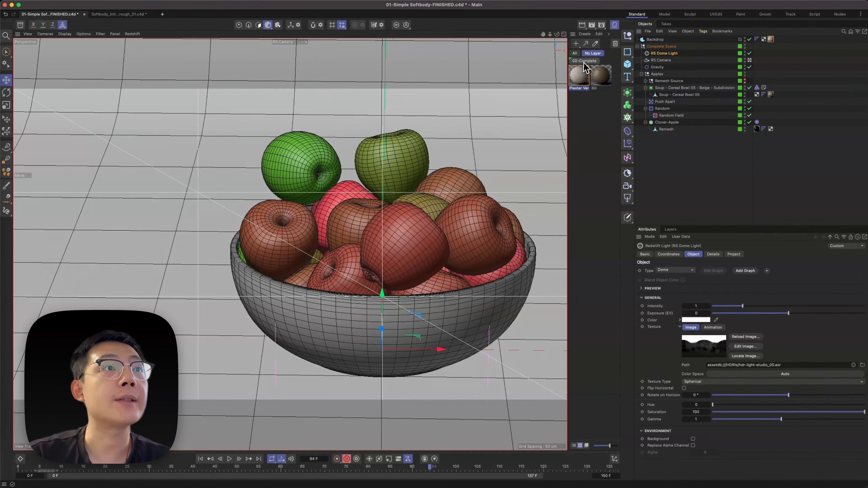
Examine the Apple material's node graph in the 02-Complete layer, covering its color layers, textures and standard materials, and close the Node Editor.
{"action": "left_click", "coordinate": [584, 61]}
{"action": "double_click", "coordinate": [580, 79]}
{"action": "left_click_drag", "start_coordinate": [659, 81], "coordinate": [261, 50]}
{"action": "scroll", "coordinate": [353, 222], "scroll_direction": "down", "scroll_amount": 2}
{"action": "middle_click_drag", "start_coordinate": [373, 143], "coordinate": [427, 254]}
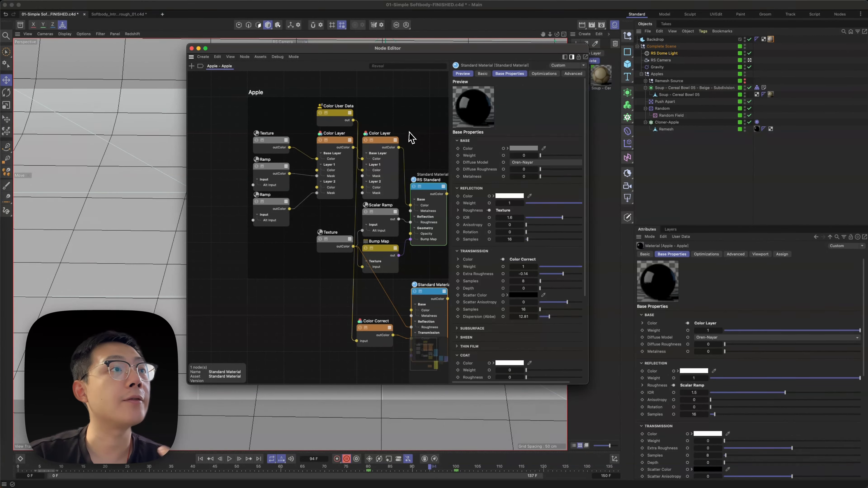
{"action": "middle_click_drag", "start_coordinate": [409, 133], "coordinate": [308, 100]}
{"action": "left_click", "coordinate": [192, 48]}
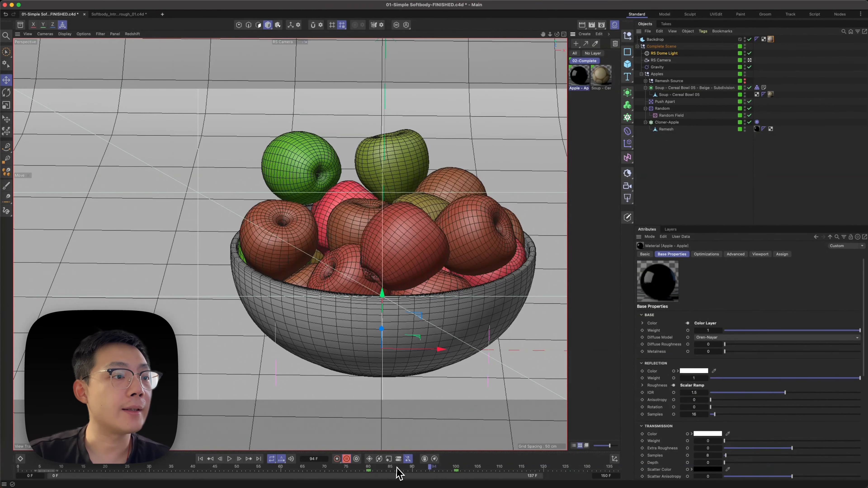
Scrub to frame 137 and start a live Redshift render of the finished scene in the RenderView.
{"action": "left_click_drag", "start_coordinate": [397, 473], "coordinate": [639, 448]}
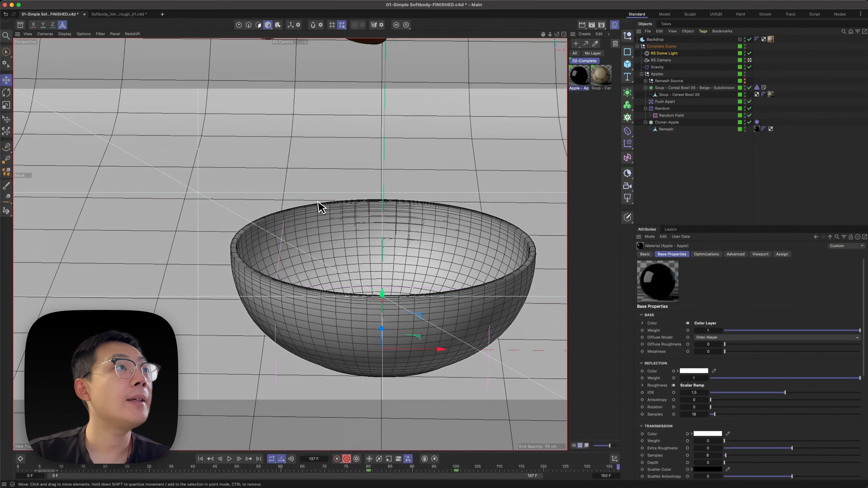
{"action": "left_click", "coordinate": [365, 1]}
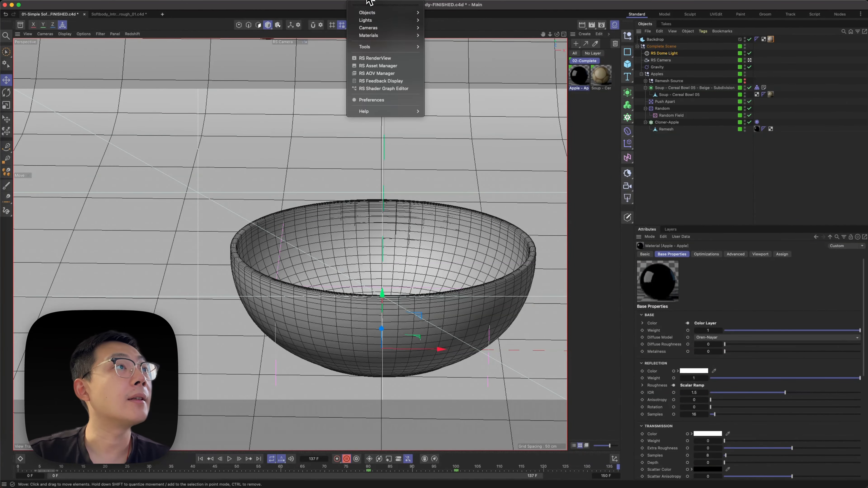
{"action": "left_click", "coordinate": [368, 58]}
{"action": "left_click_drag", "start_coordinate": [565, 52], "coordinate": [304, 46]}
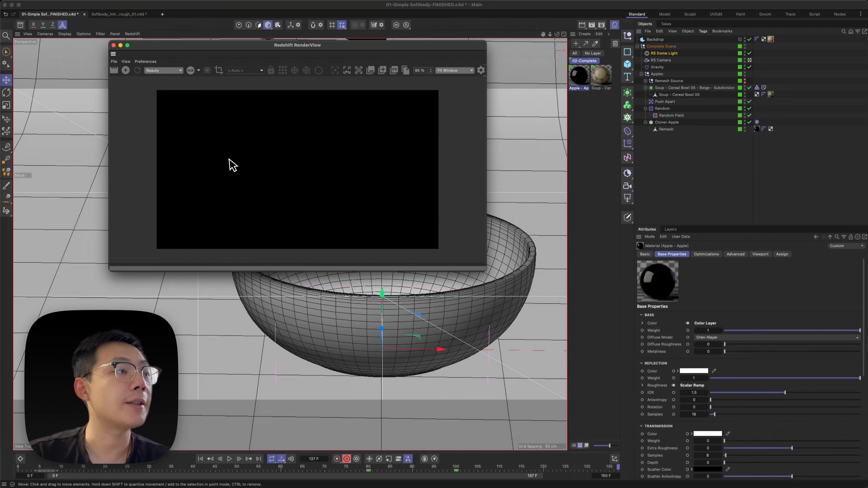
{"action": "left_click", "coordinate": [125, 70]}
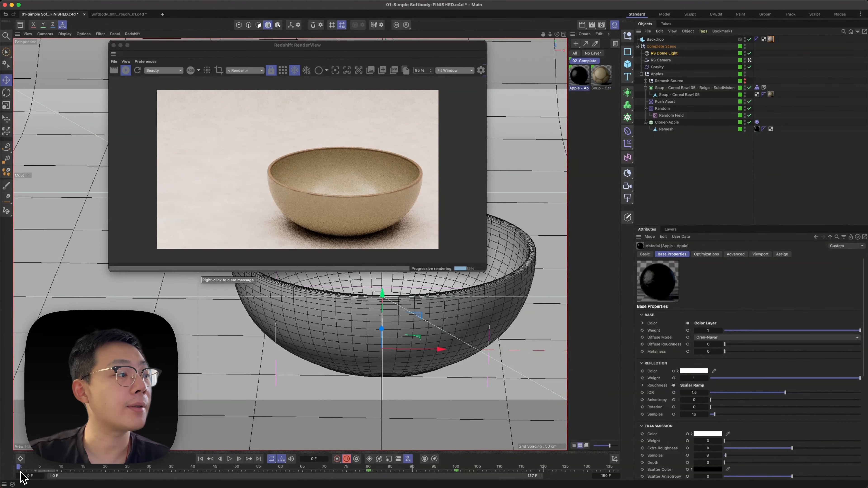
Scrub the live-rendered animation through to frame 137 and return to frame 0.
{"action": "left_click_drag", "start_coordinate": [44, 474], "coordinate": [632, 448]}
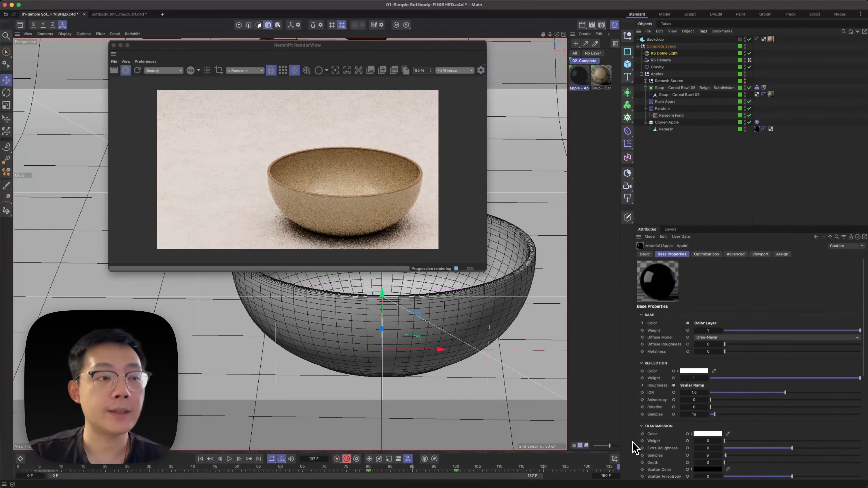
{"action": "left_click", "coordinate": [200, 459]}
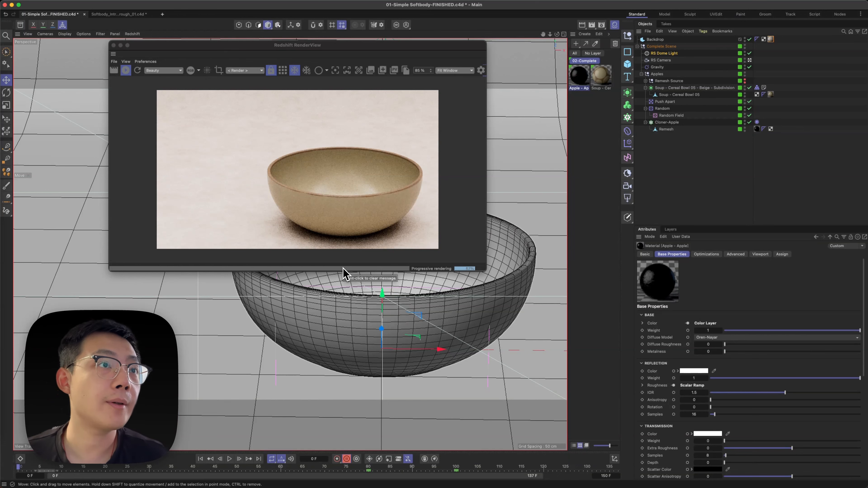